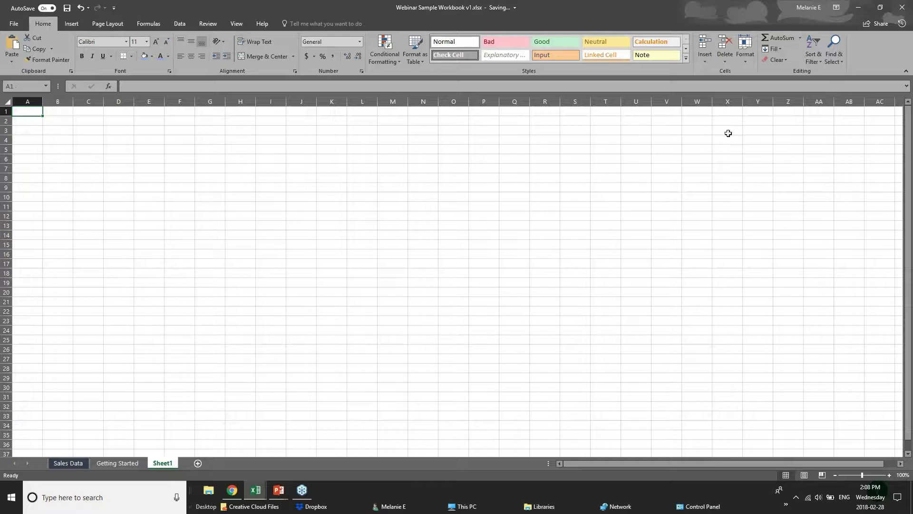
left_click(900, 8)
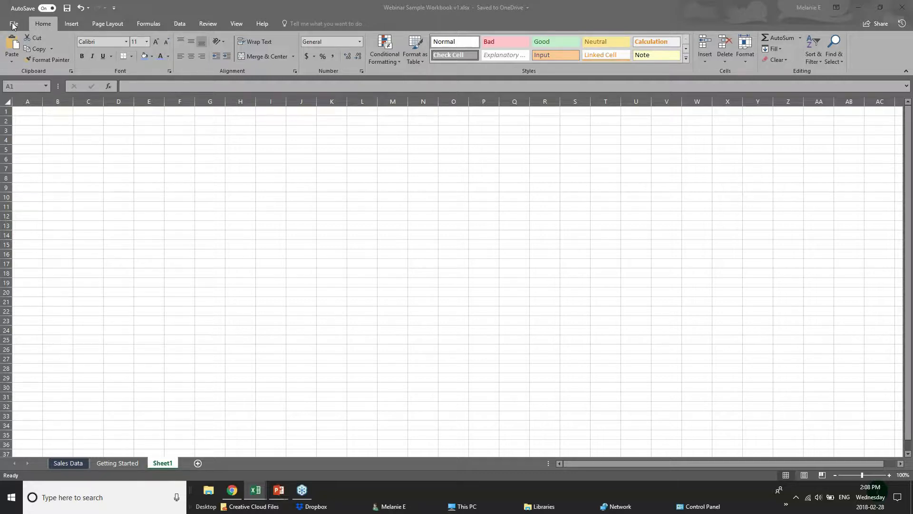
left_click(114, 9)
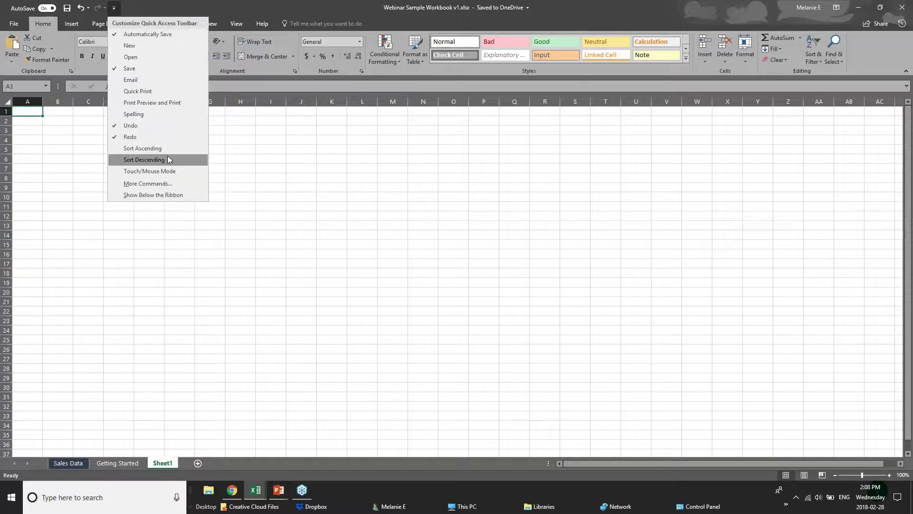
left_click(186, 3)
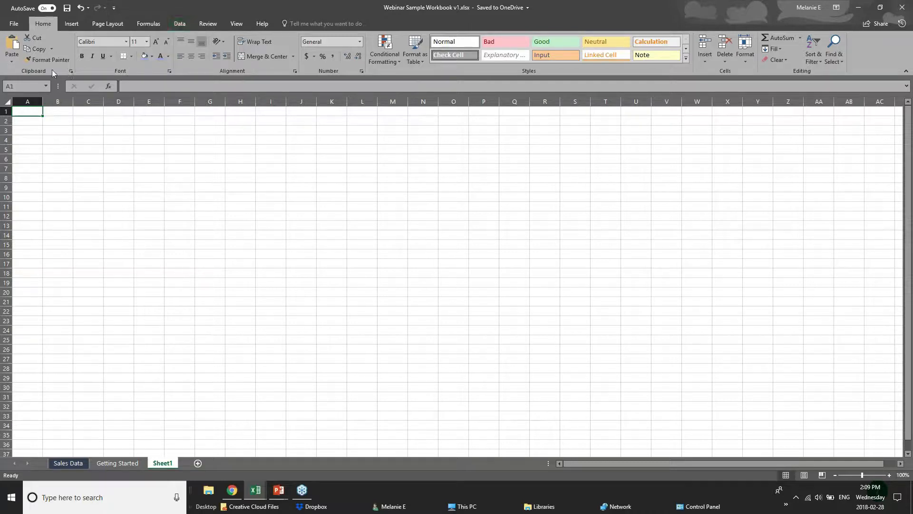
left_click(15, 28)
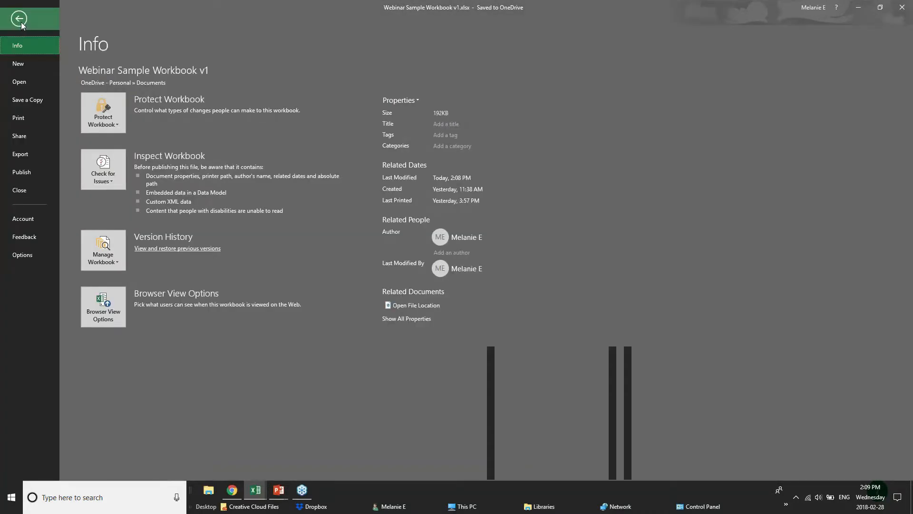
left_click(21, 22)
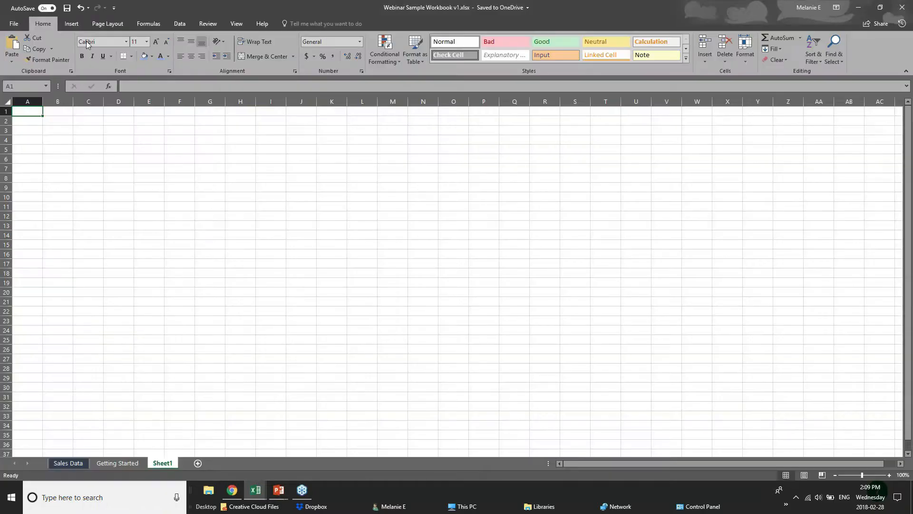
left_click(71, 23)
left_click(104, 24)
left_click(148, 24)
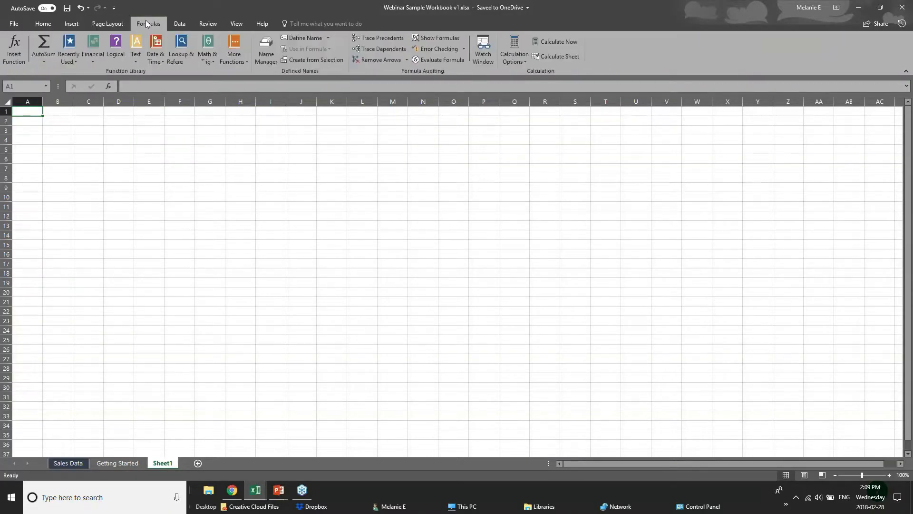
left_click(170, 24)
left_click(212, 24)
left_click(234, 24)
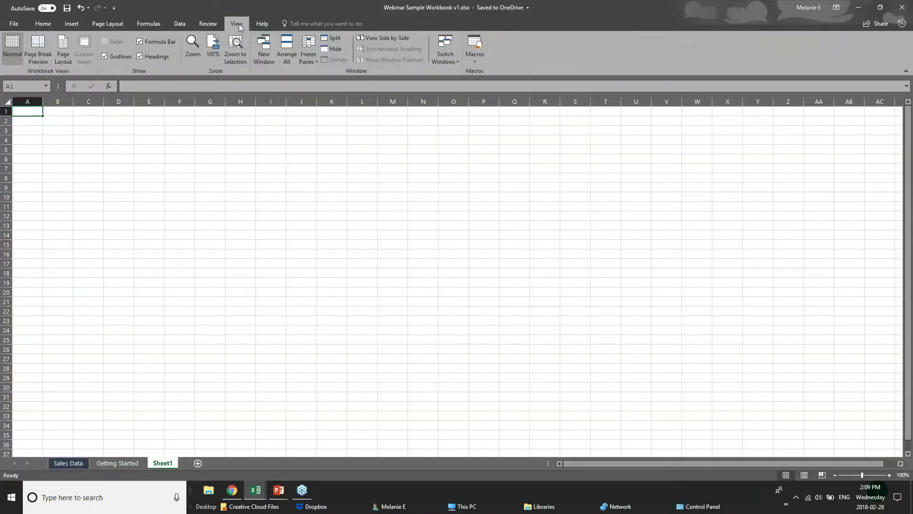
left_click(261, 24)
left_click(42, 24)
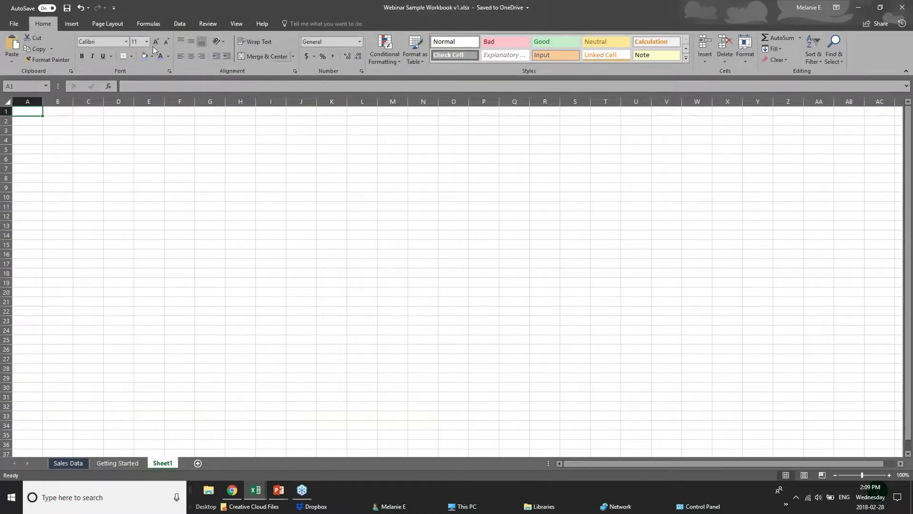
left_click(73, 26)
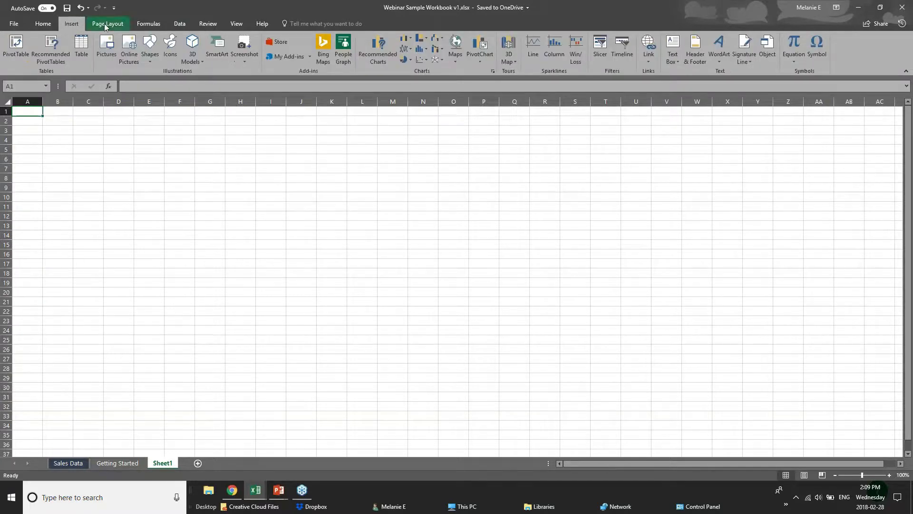
left_click(104, 24)
left_click(148, 24)
left_click(71, 24)
left_click(50, 25)
left_click(118, 130)
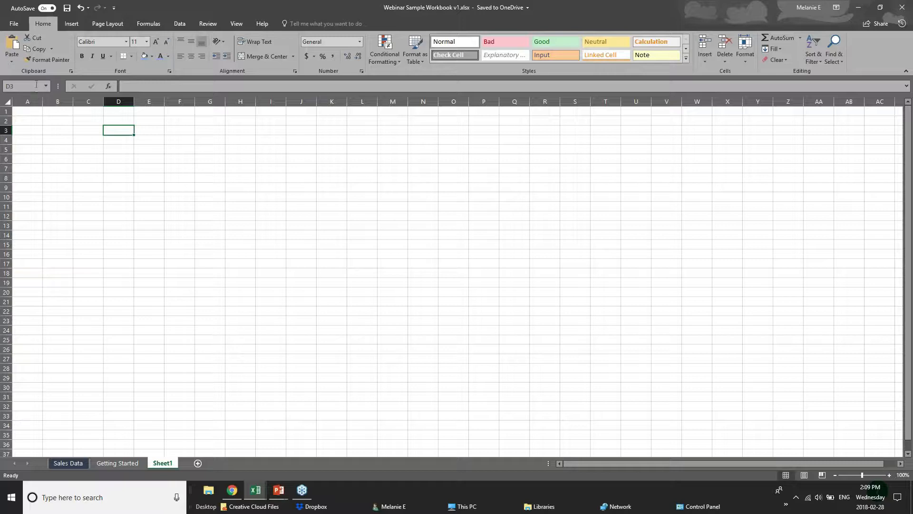
left_click(26, 87)
left_click(22, 88)
left_click(125, 131)
left_click(59, 128)
left_click(94, 129)
left_click(114, 130)
left_click(146, 130)
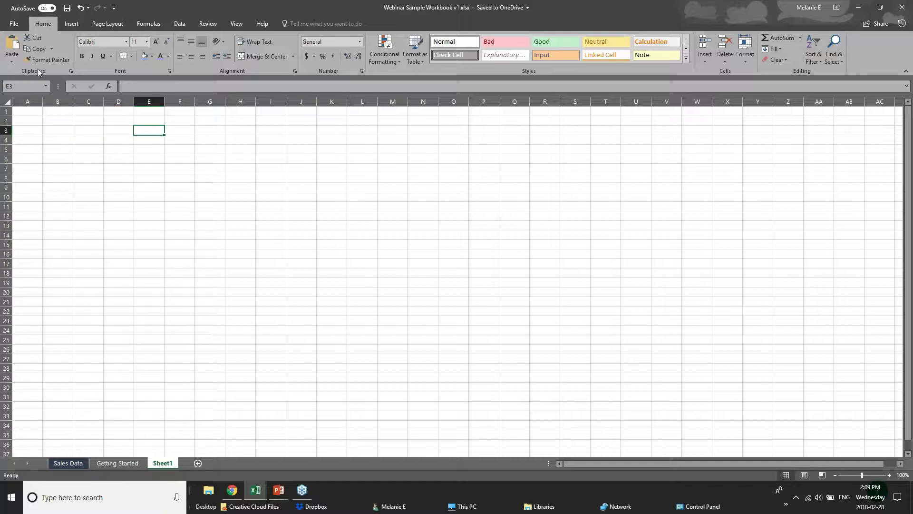
left_click(23, 86)
left_click(143, 132)
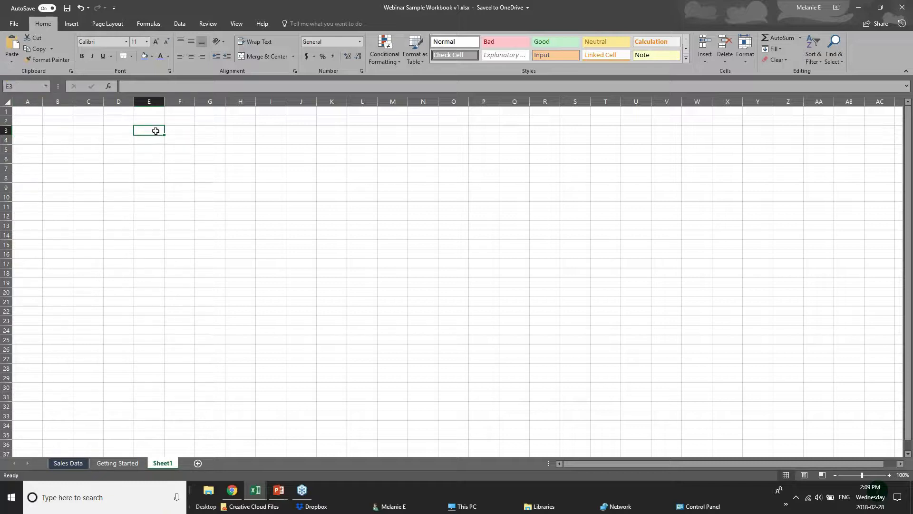
left_click(22, 129)
- Widen column A and enter the label 'Sales Numbers' in cell A3, fixing the typo
left_click_drag(70, 104, 73, 105)
double_click(58, 129)
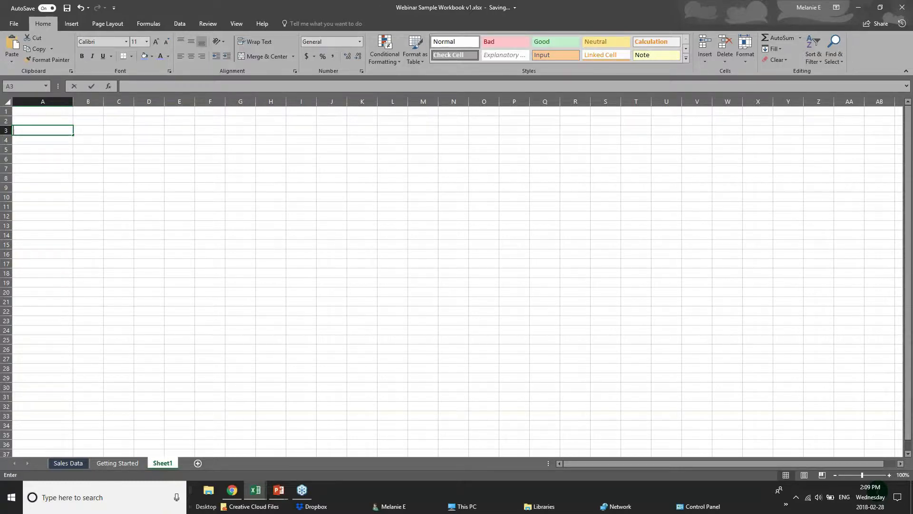
type("Sale")
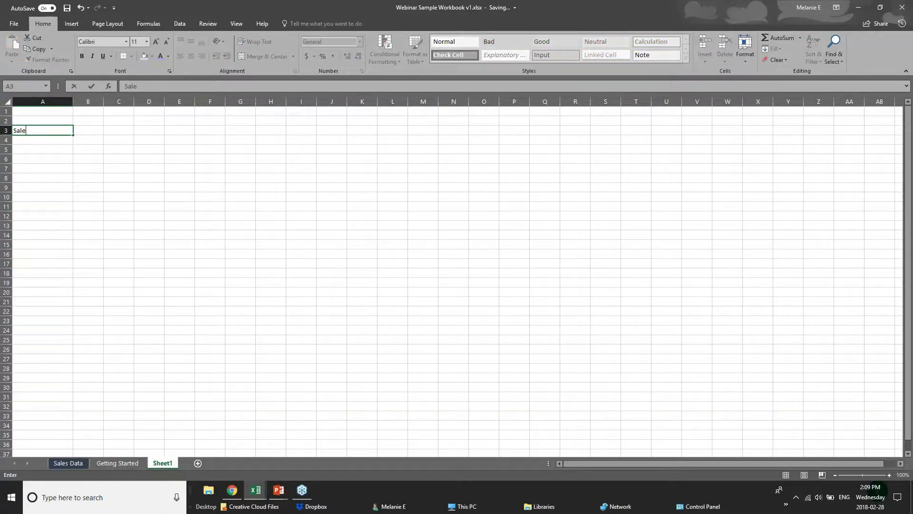
type("s Numnbers")
key("BackSpace")
key("BackSpace")
key("BackSpace")
key("BackSpace")
key("BackSpace")
type("bers")
key("Return")
- Click through cells A3 and A4, ending with cell B3 selected
left_click(60, 130)
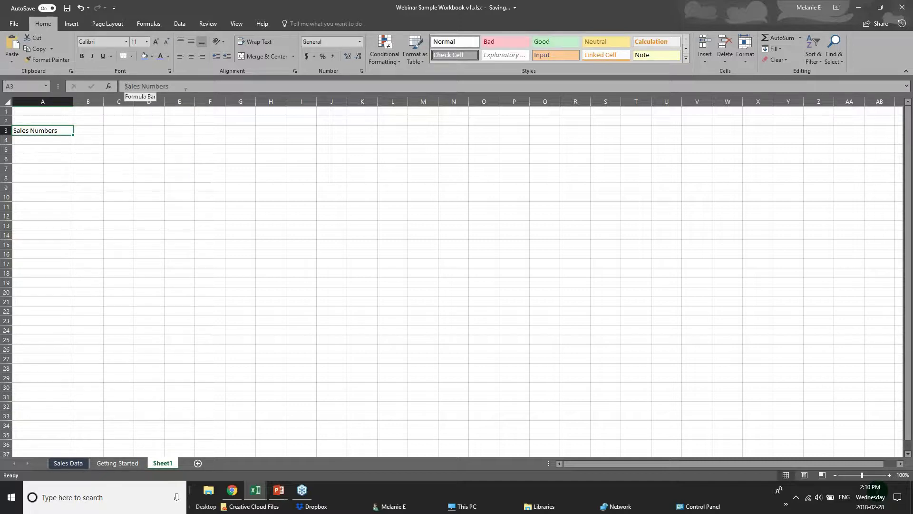
left_click(53, 144)
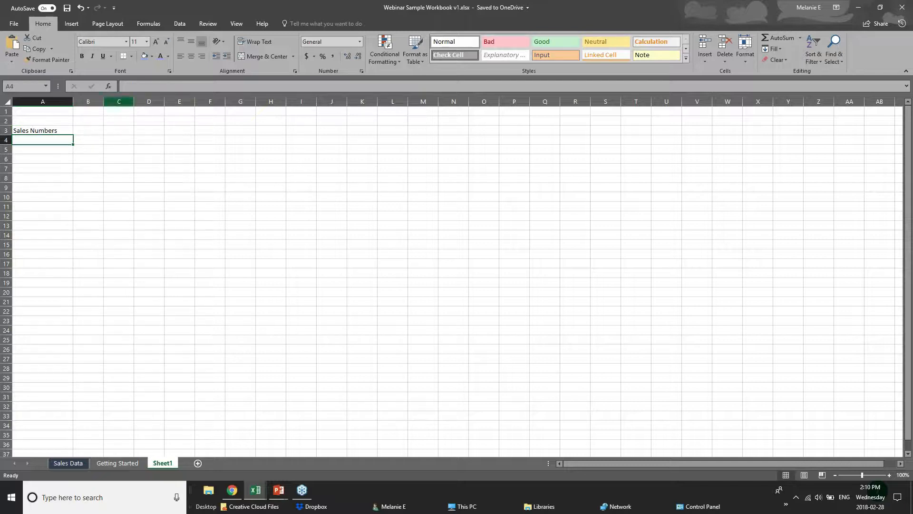
left_click(138, 86)
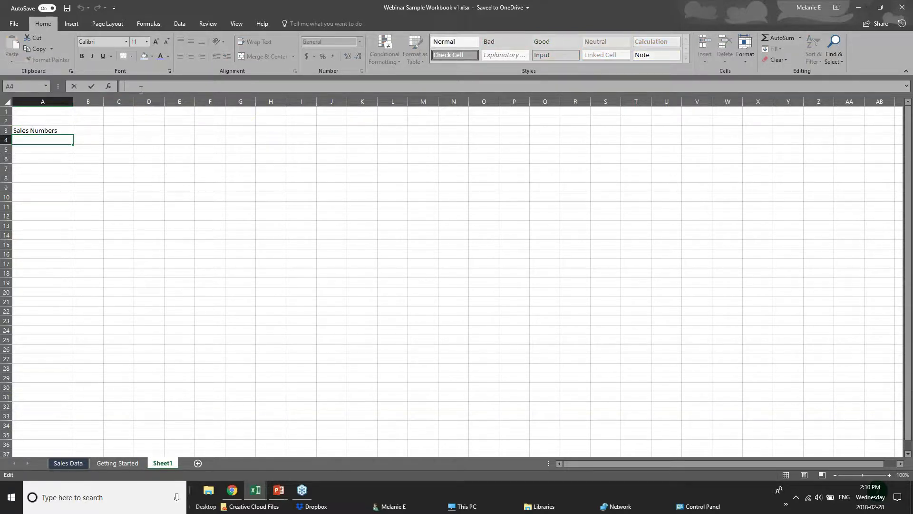
left_click(87, 131)
- Enter 'Jan 2018' in B2 and the sales figure 20 in B3
left_click(86, 120)
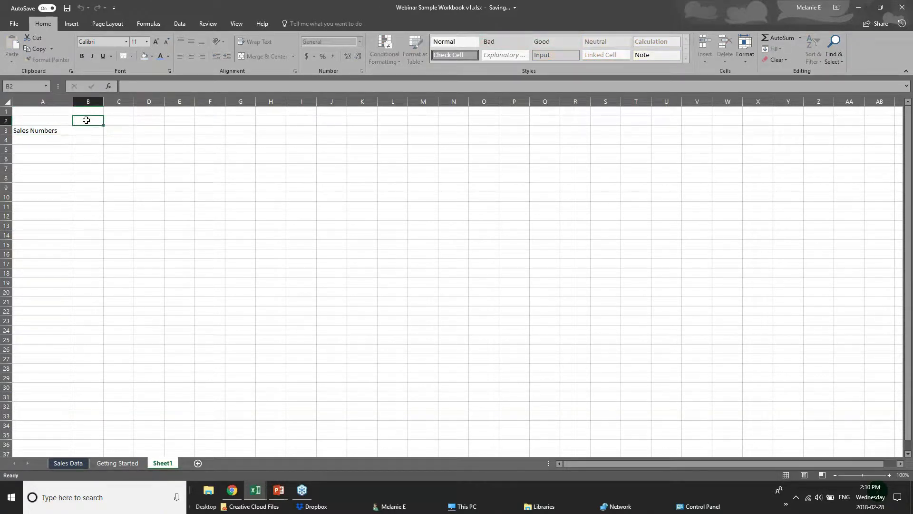
type("Jan 2018")
left_click(92, 131)
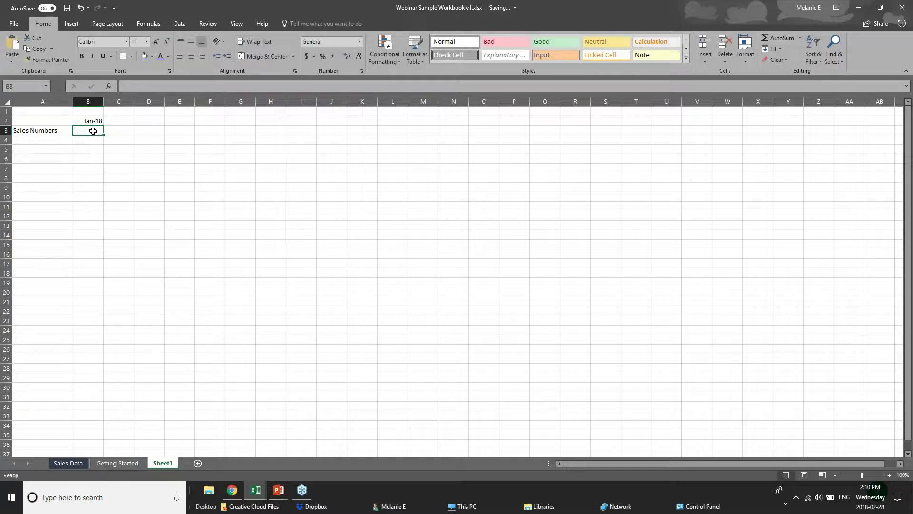
type("20")
left_click(58, 148)
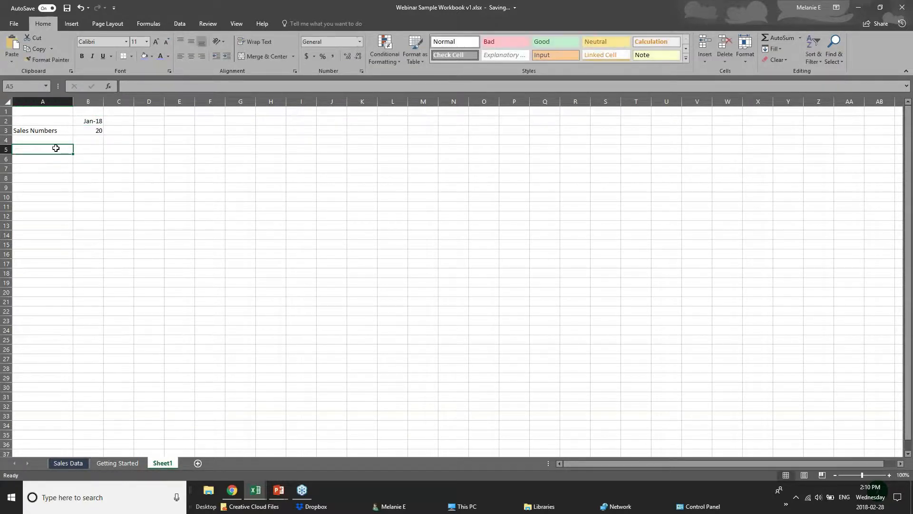
- Check the A3 label and B3 value, then reveal B2's stored date 2018-01-01
left_click(50, 133)
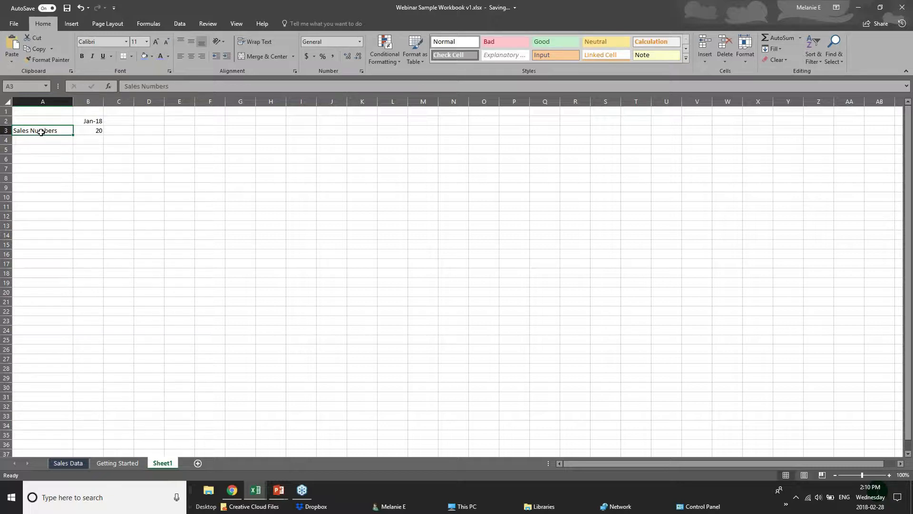
left_click(100, 134)
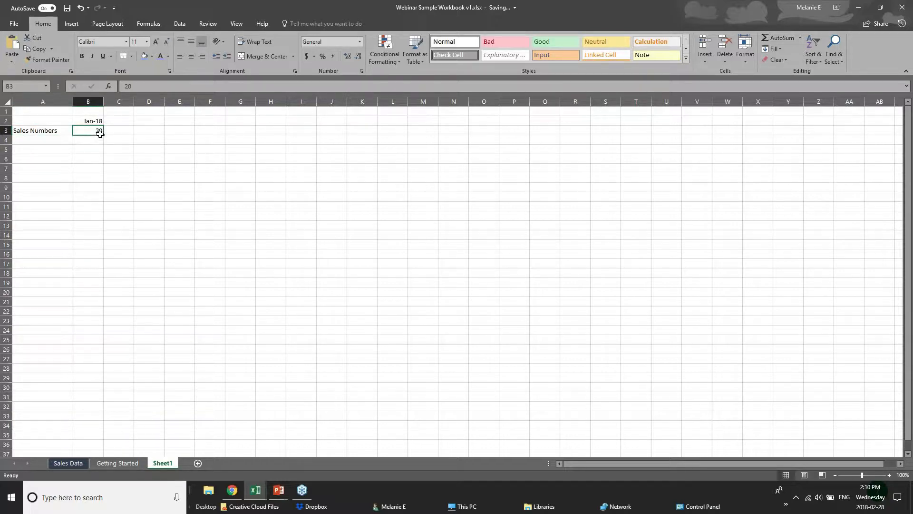
left_click(39, 133)
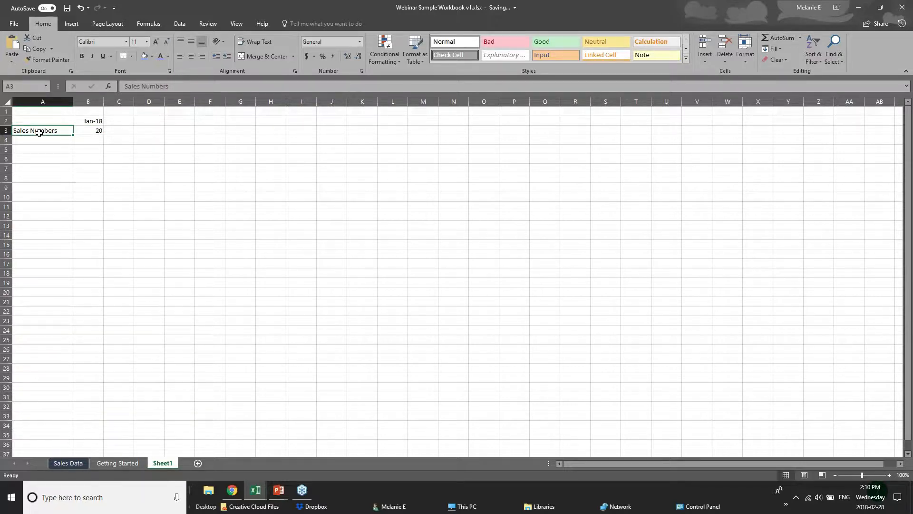
left_click(85, 122)
double_click(85, 122)
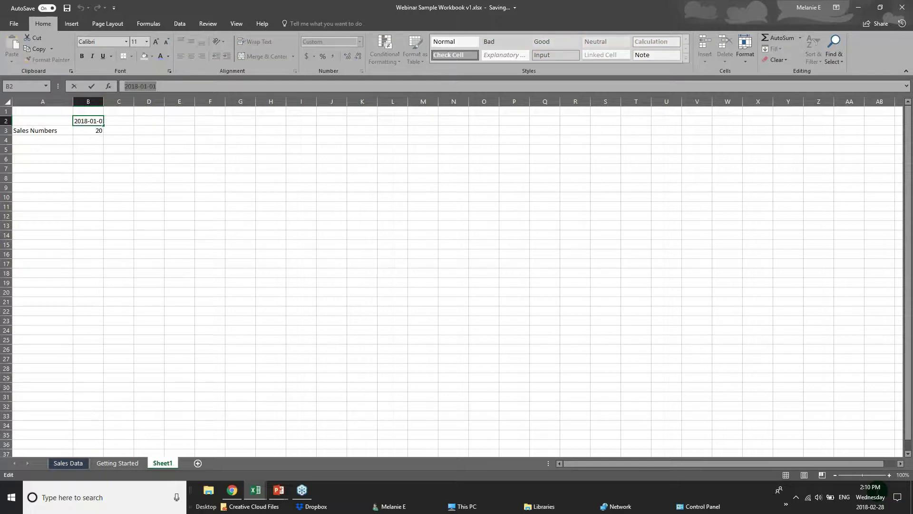
key("Escape")
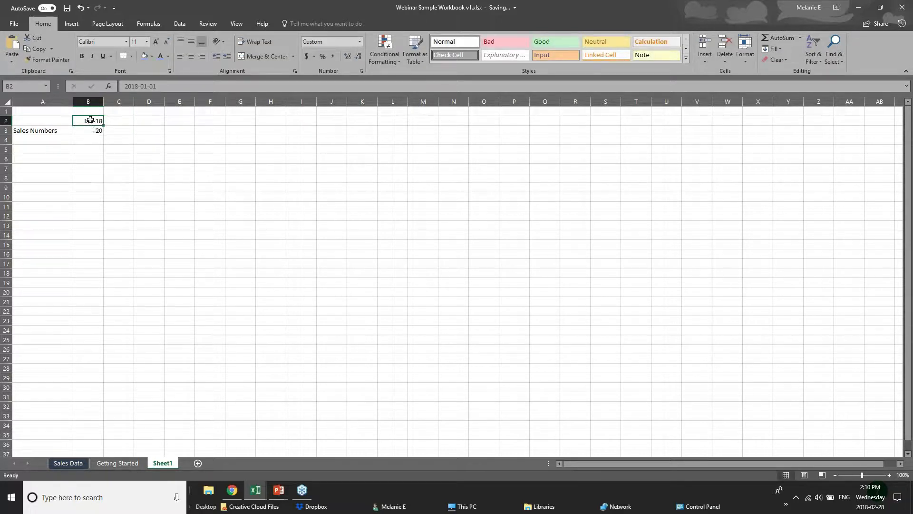
double_click(81, 120)
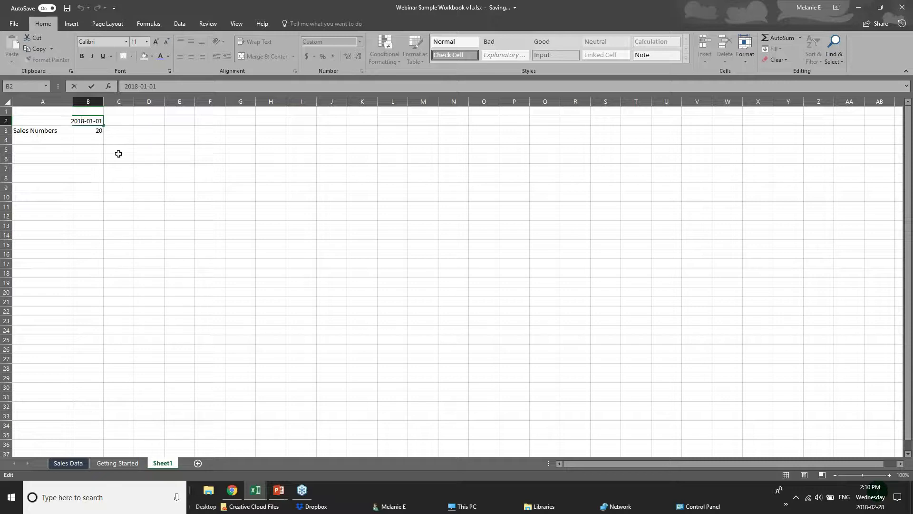
- Recheck B2's full date 2018-01-01, confirm it unchanged, and return to A4
left_click(95, 140)
left_click(91, 122)
double_click(93, 123)
key("Return")
left_click(83, 144)
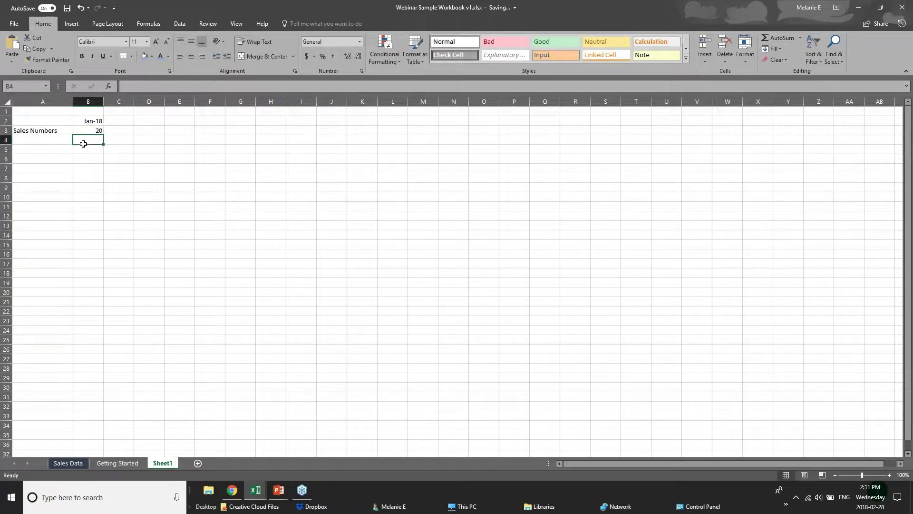
left_click(19, 140)
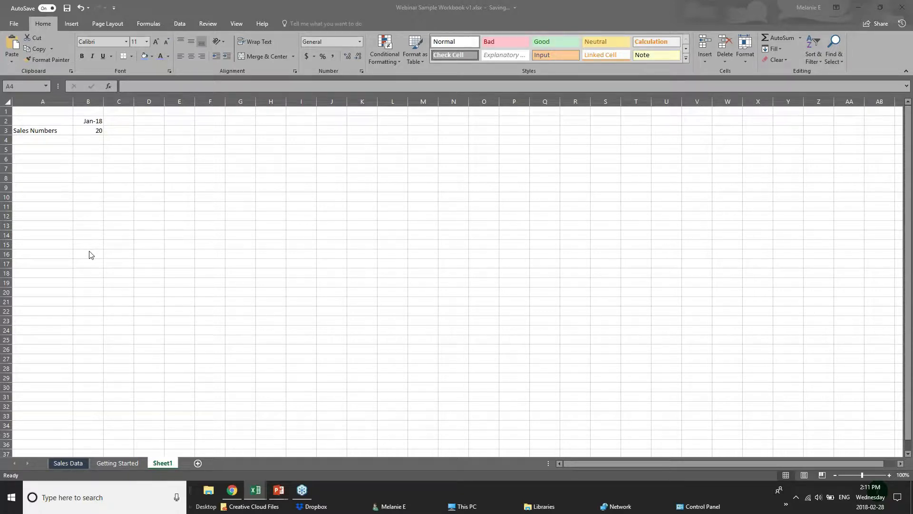
- After checking the taskbar and a few Sheet1 cells, open the Getting Started sheet
left_click(276, 491)
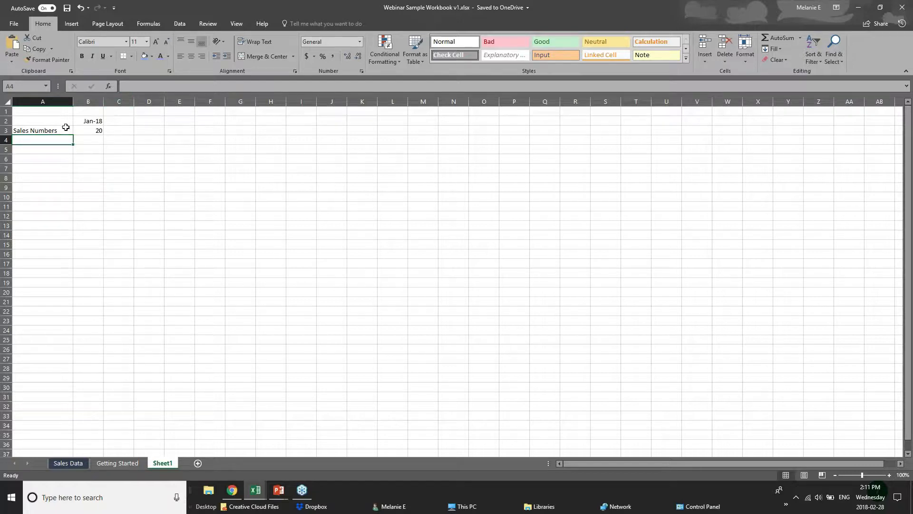
left_click(278, 492)
left_click(188, 147)
left_click(123, 122)
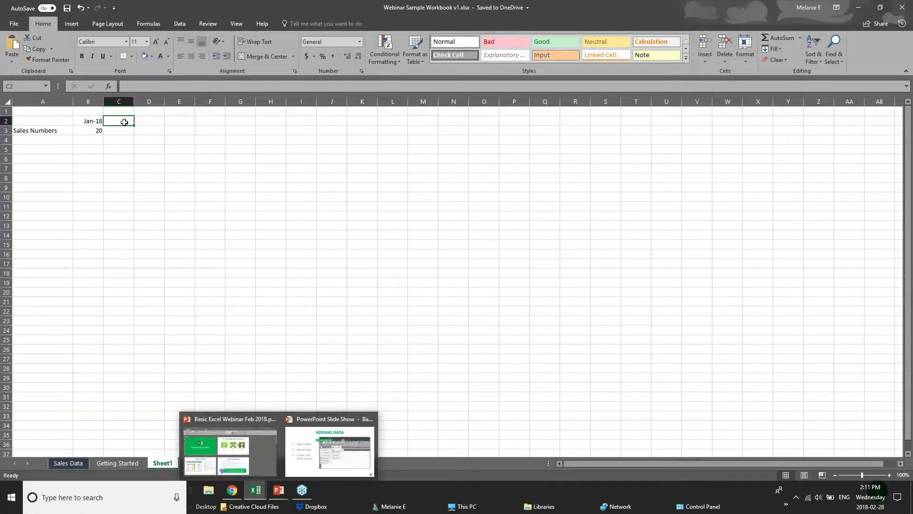
left_click(52, 140)
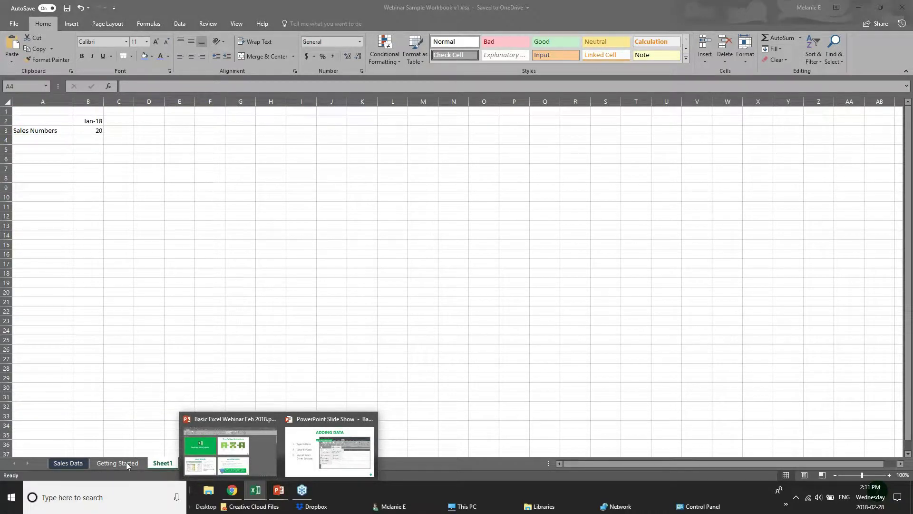
left_click(99, 465)
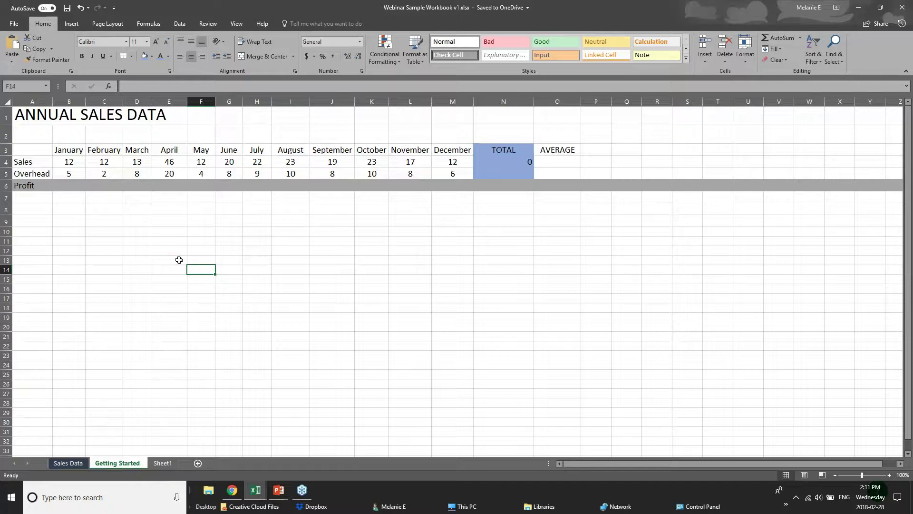
- Highlight the Sales row through TOTAL, then the January and February headers with values
left_click(145, 205)
left_click(65, 175)
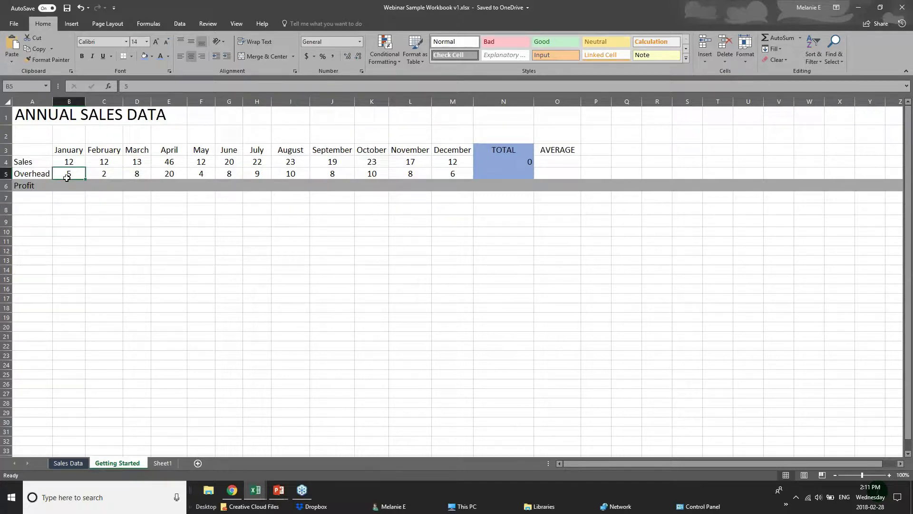
left_click(46, 151)
left_click(41, 171)
left_click(42, 161)
left_click_drag(41, 161, 524, 162)
left_click(201, 241)
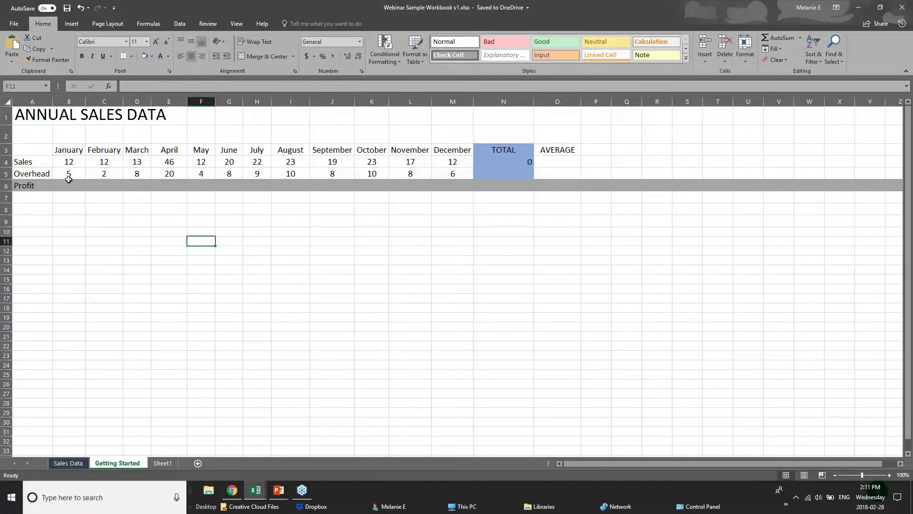
left_click_drag(67, 151, 71, 164)
left_click_drag(103, 151, 108, 164)
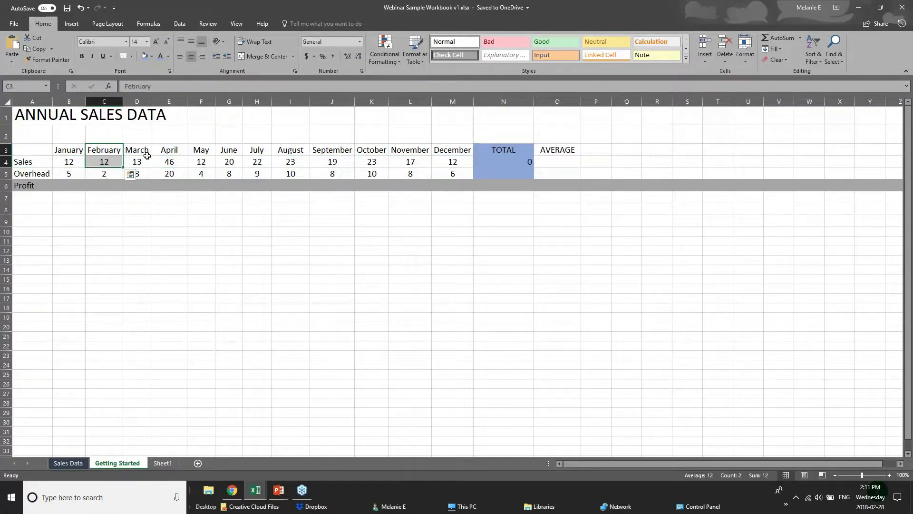
left_click(173, 201)
left_click(60, 186)
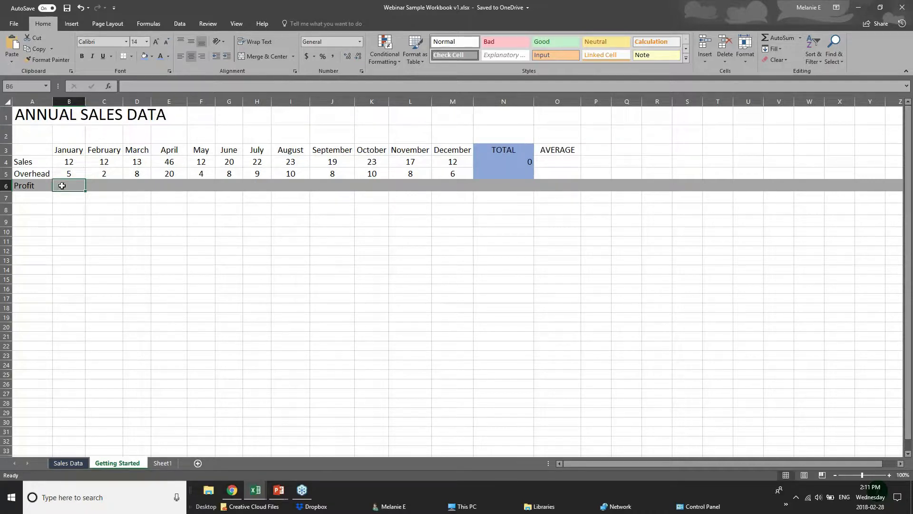
- Highlight the TOTAL and AVERAGE columns down to the Profit row
left_click(509, 187)
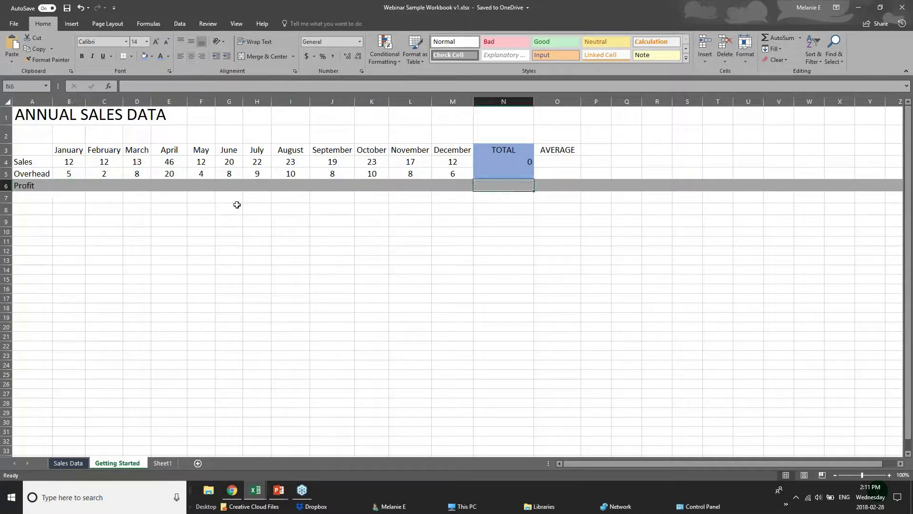
left_click_drag(511, 154, 513, 184)
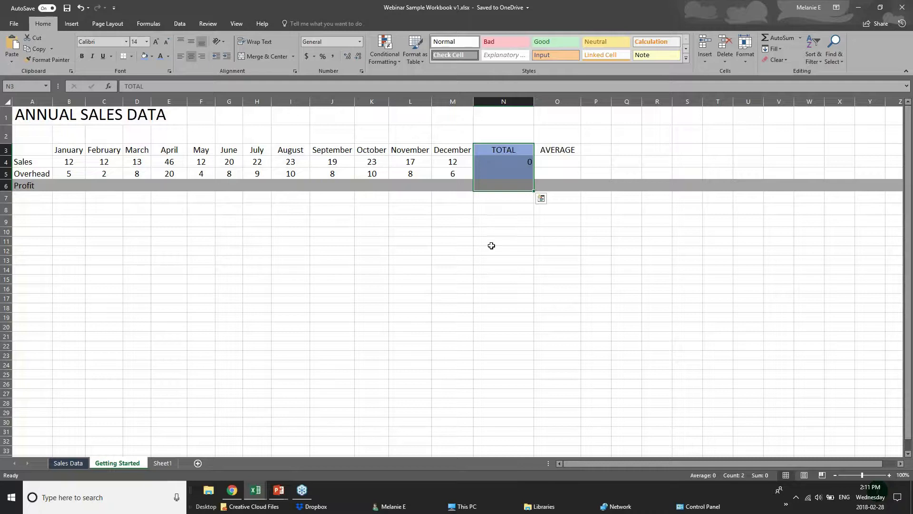
left_click(496, 162)
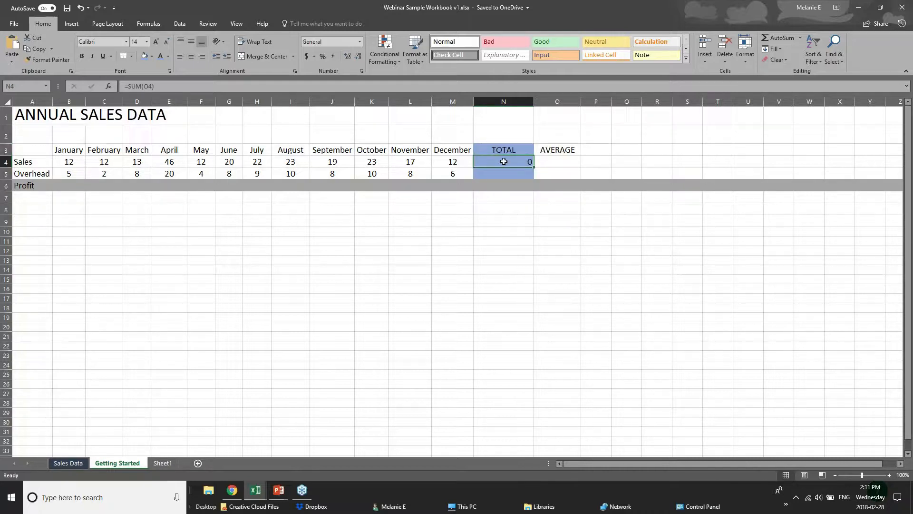
left_click(514, 176)
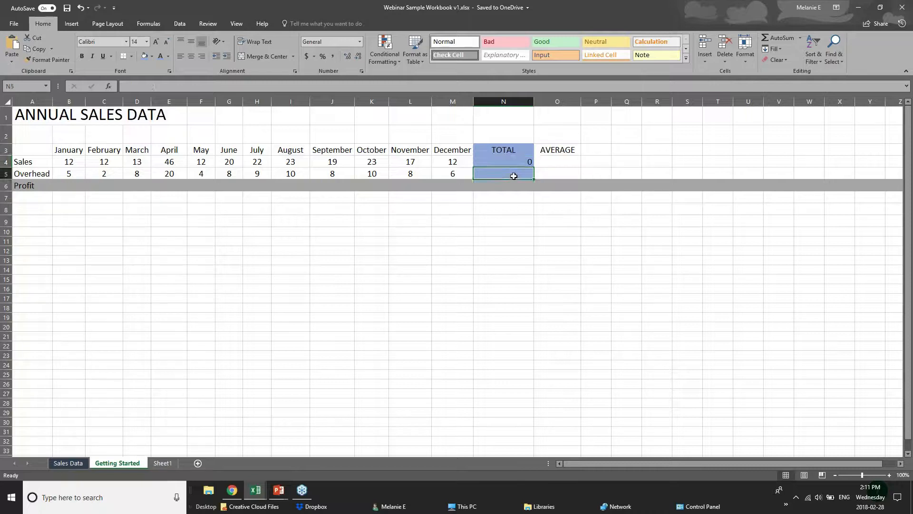
left_click_drag(555, 164, 555, 186)
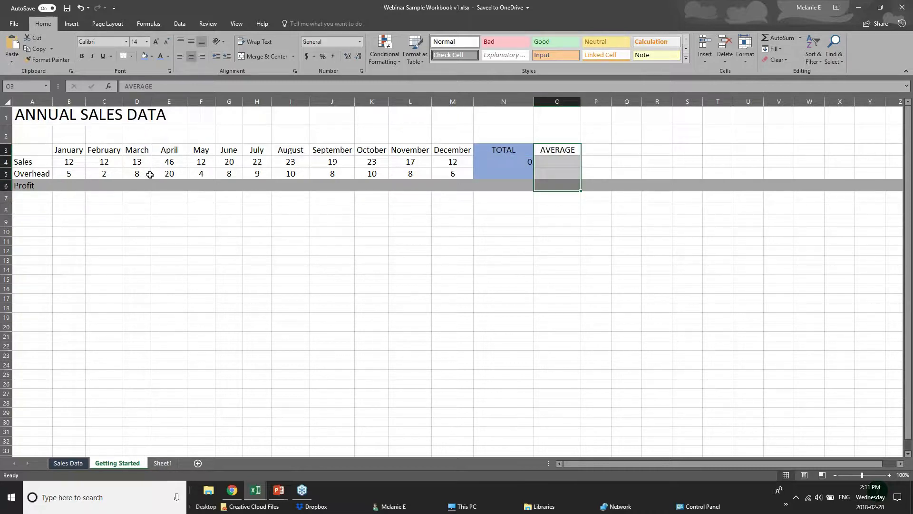
left_click(74, 165)
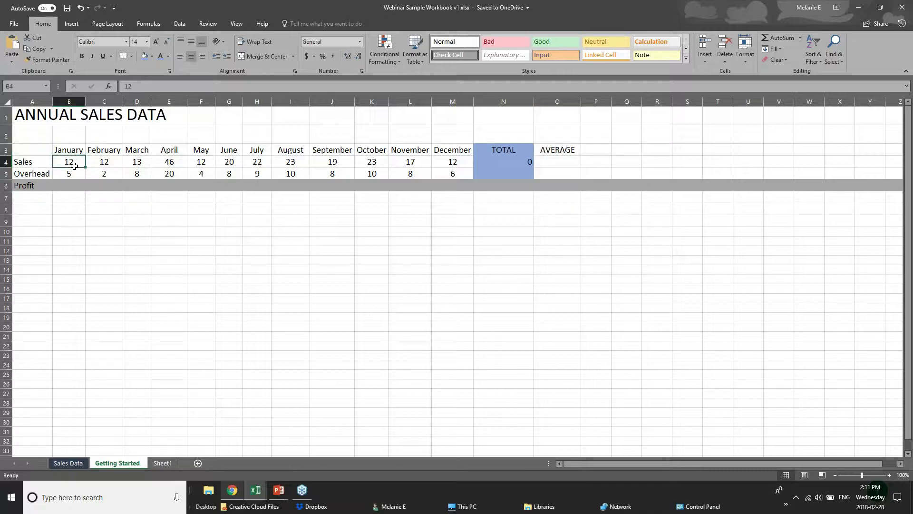
- Bring the Adding Data slideshow to the front from the taskbar
left_click(279, 491)
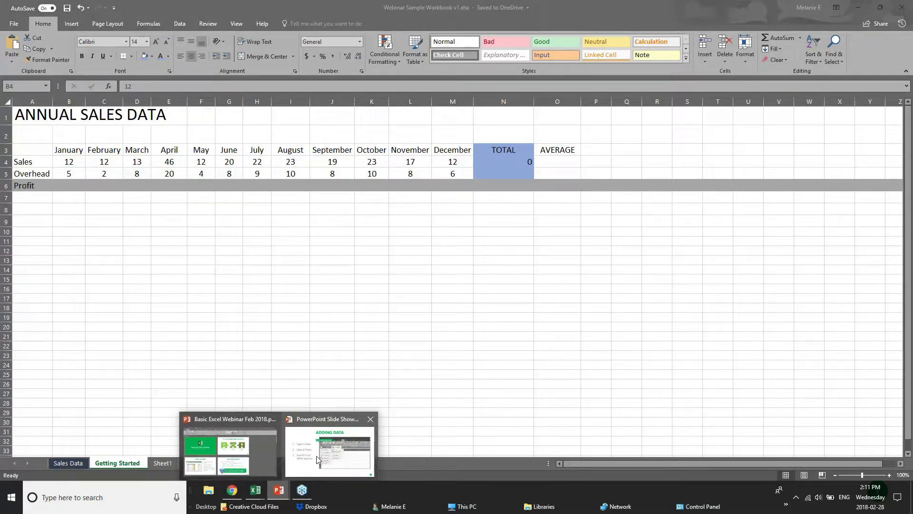
left_click(315, 455)
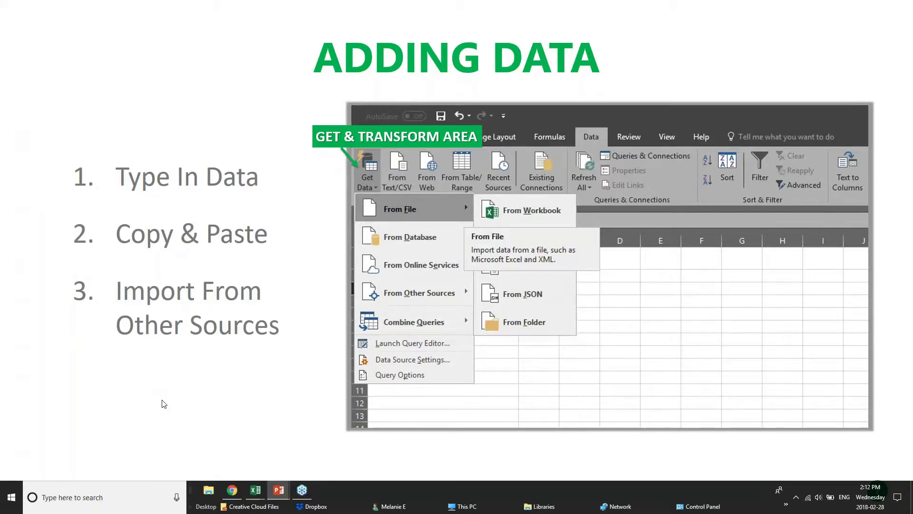
left_click(257, 490)
- Return to the sales workbook, select B8, type 'Jan', then erase it
left_click(359, 444)
left_click(129, 213)
left_click(93, 209)
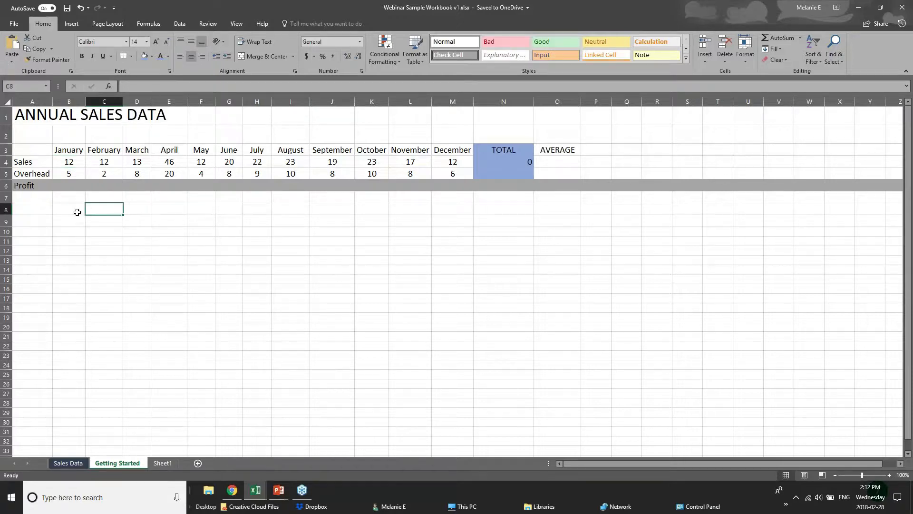
left_click(76, 208)
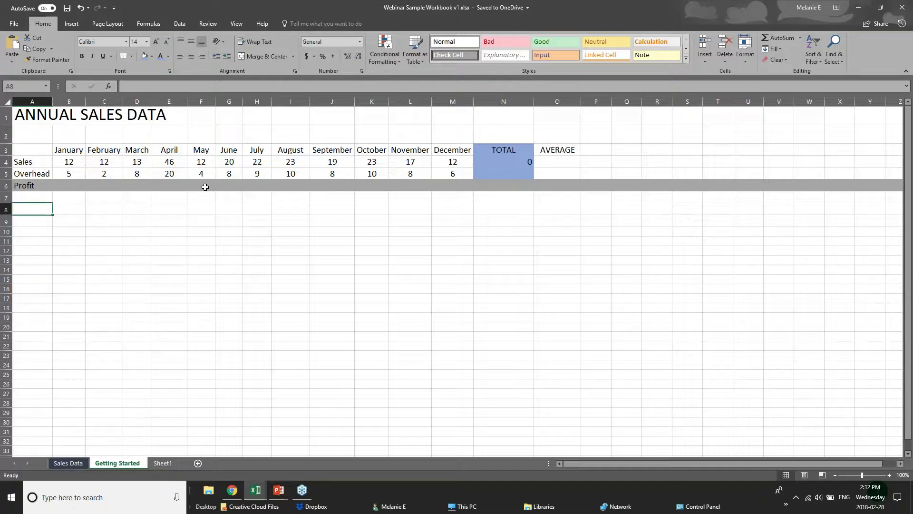
type("Jan")
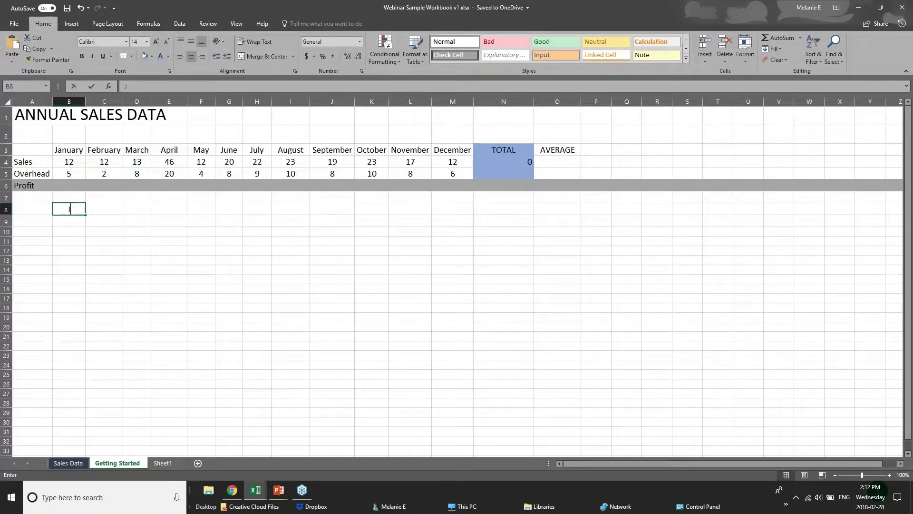
key("BackSpace")
key("BackSpace")
key("BackSpace")
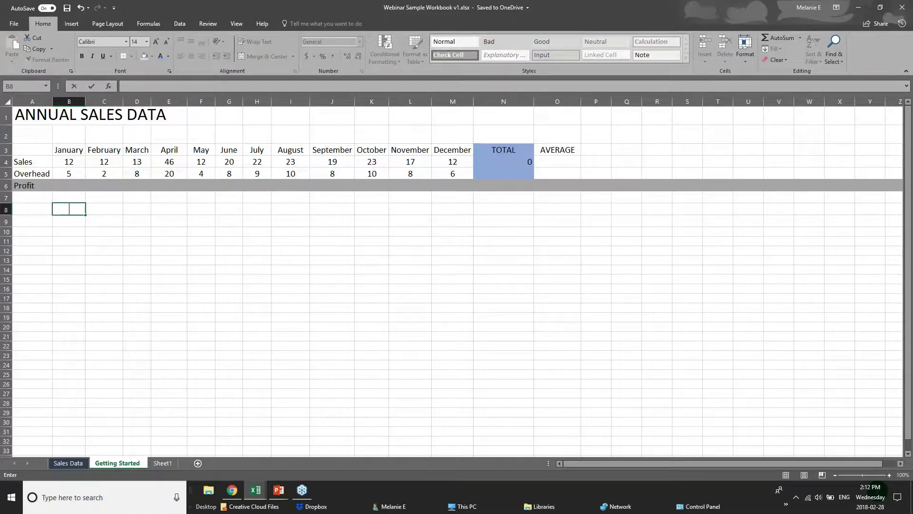
- Browse the Insert options and B8's context menu, then return to the Home commands
left_click(71, 24)
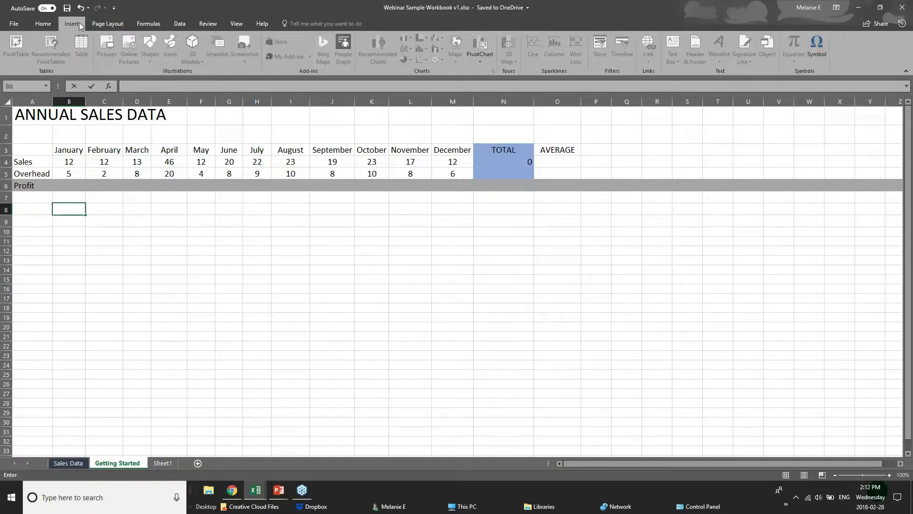
right_click(71, 207)
left_click(65, 284)
key("F2")
left_click(46, 27)
- Click through cells below the table, ending on the first Profit cell B6
left_click(71, 242)
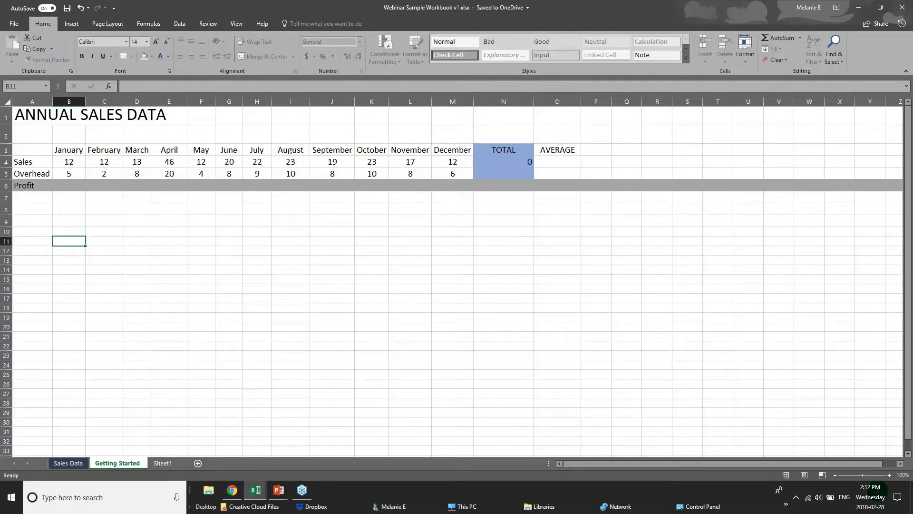
left_click(69, 221)
left_click(41, 210)
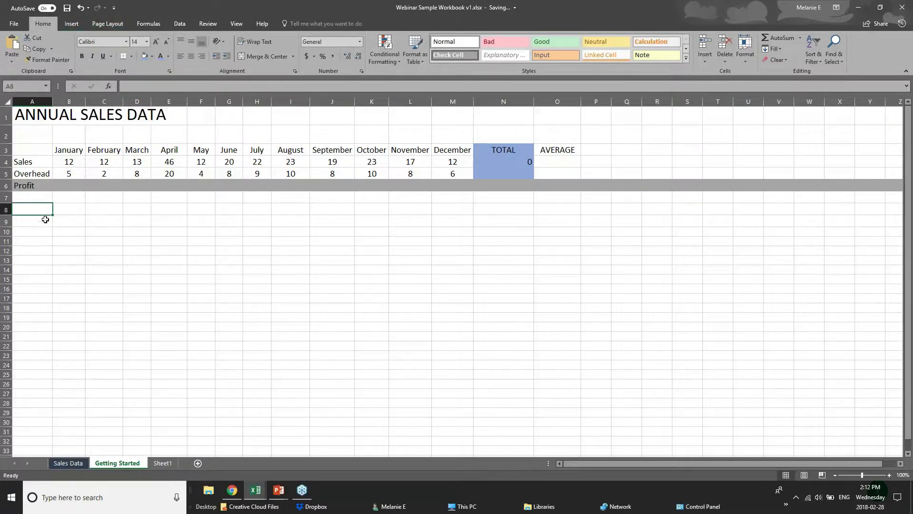
left_click(108, 272)
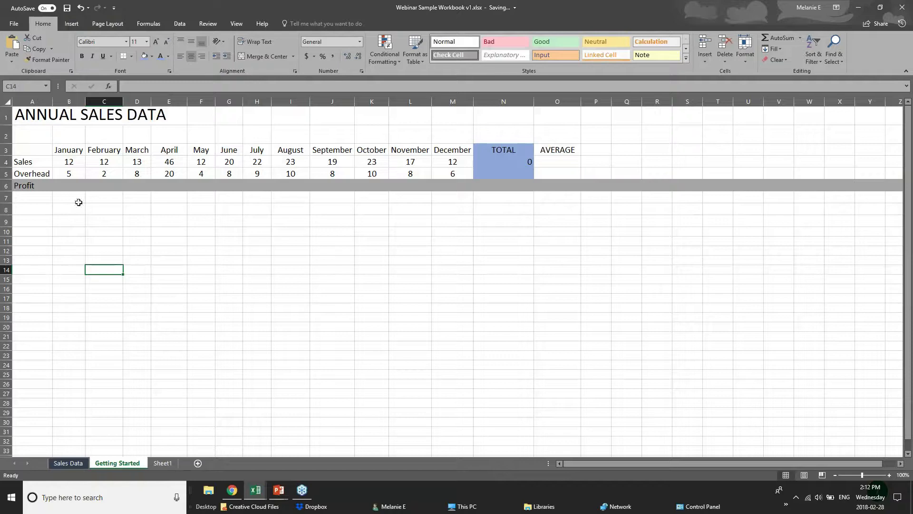
left_click(72, 205)
left_click(71, 185)
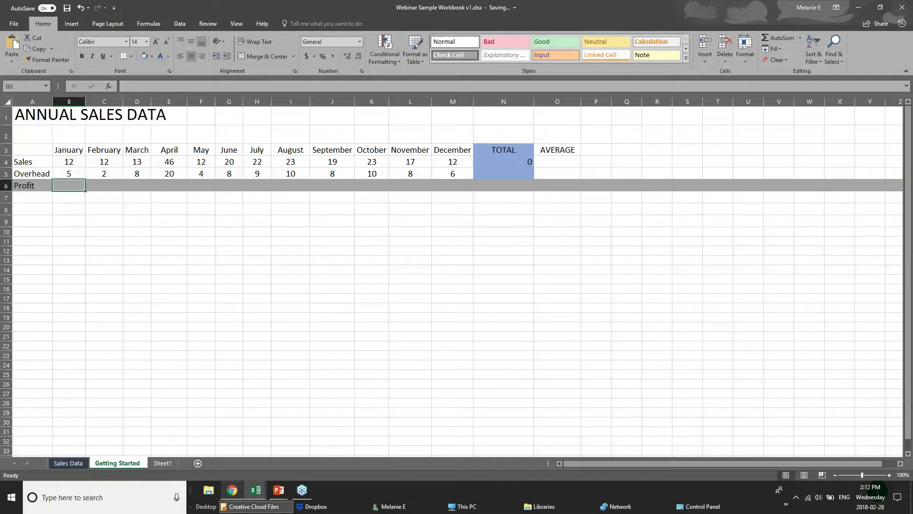
- Bring the slideshow forward and advance it to the Adding Formulas slide
left_click(278, 493)
left_click(285, 450)
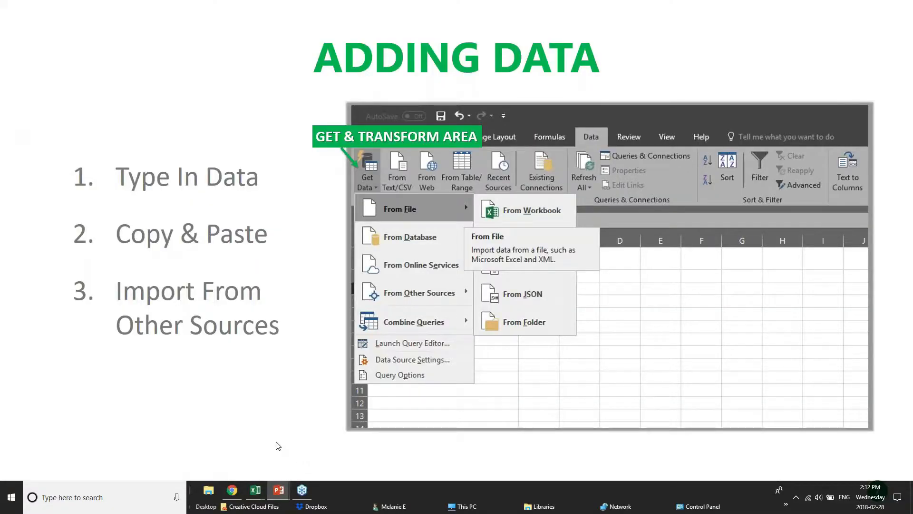
left_click(276, 445)
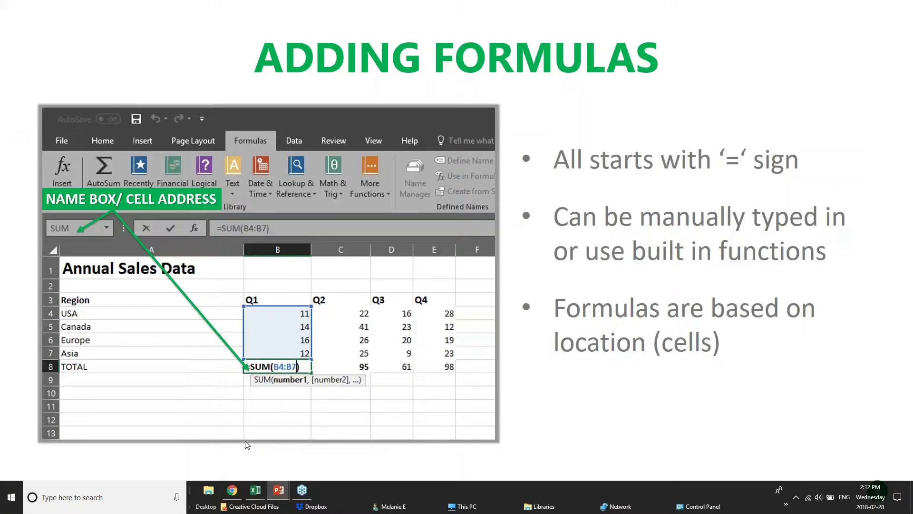
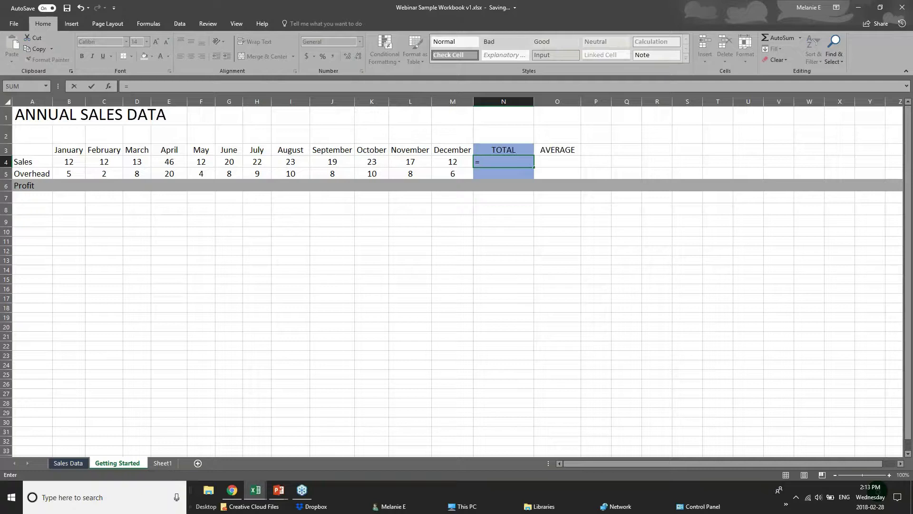
- Start a SUM( formula in N4, then cancel it with Esc
type("su")
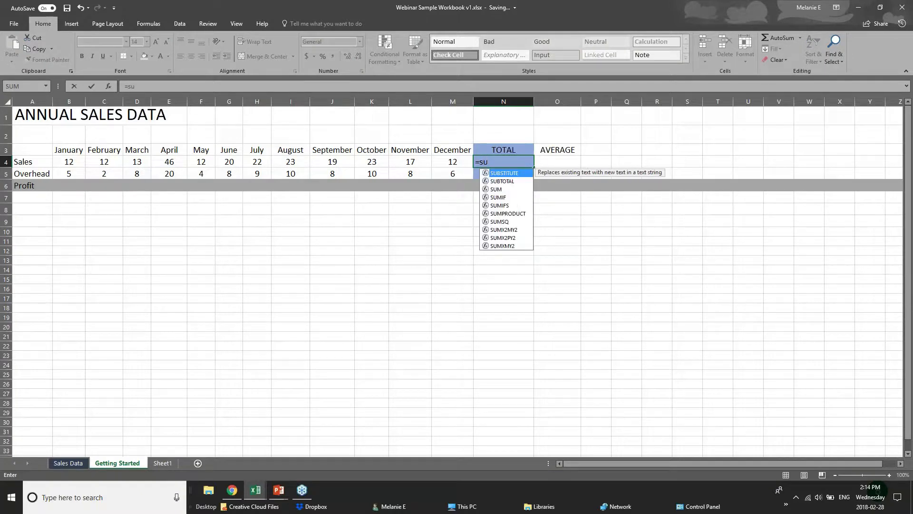
type("m")
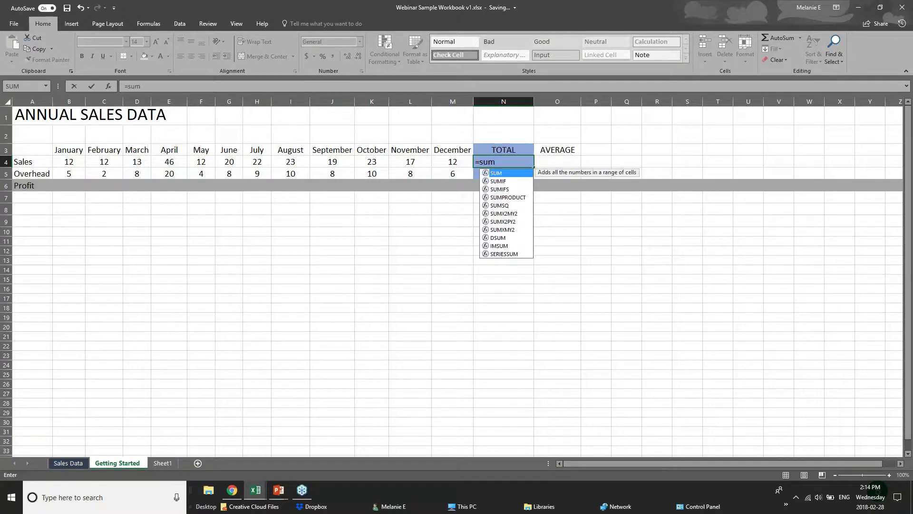
key("BackSpace")
key("BackSpace")
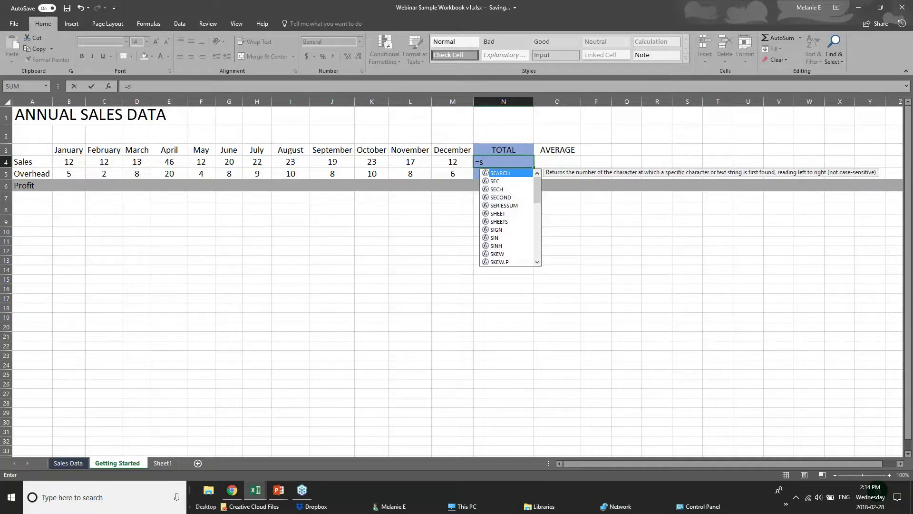
key("BackSpace")
type("sum")
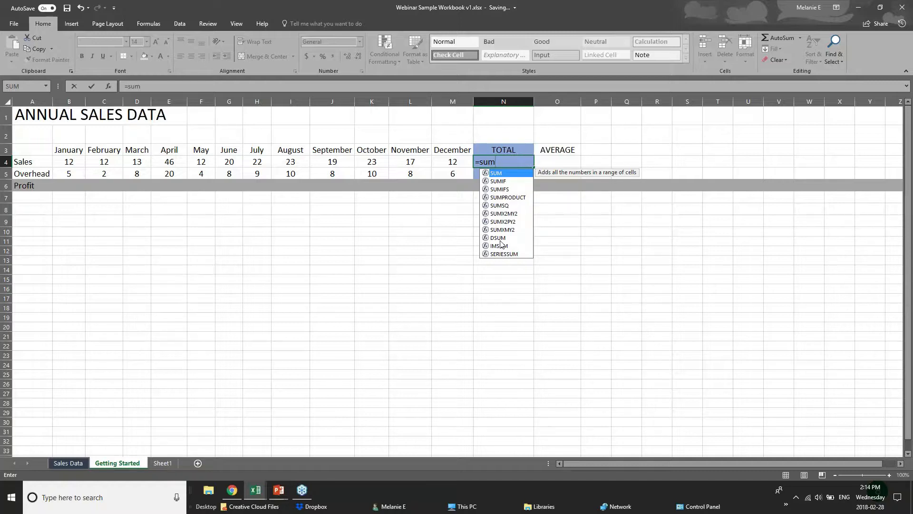
type("(")
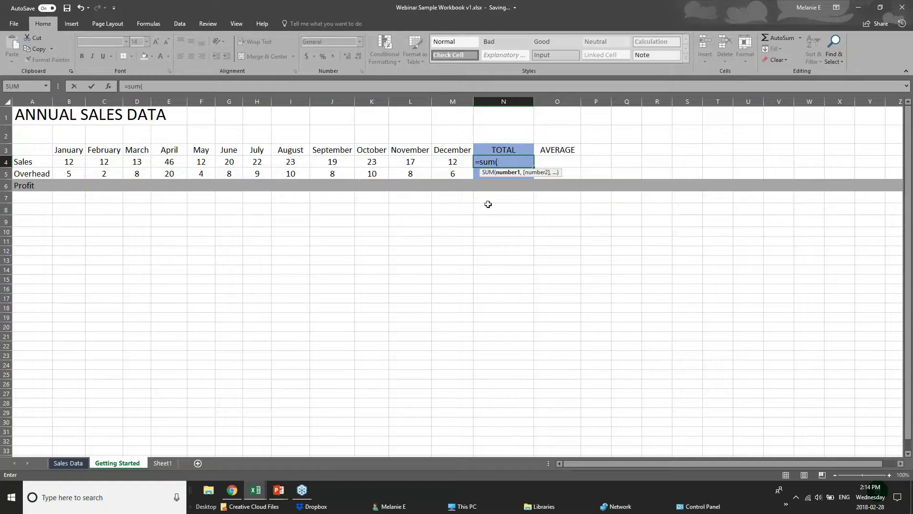
left_click(507, 160)
key("Escape")
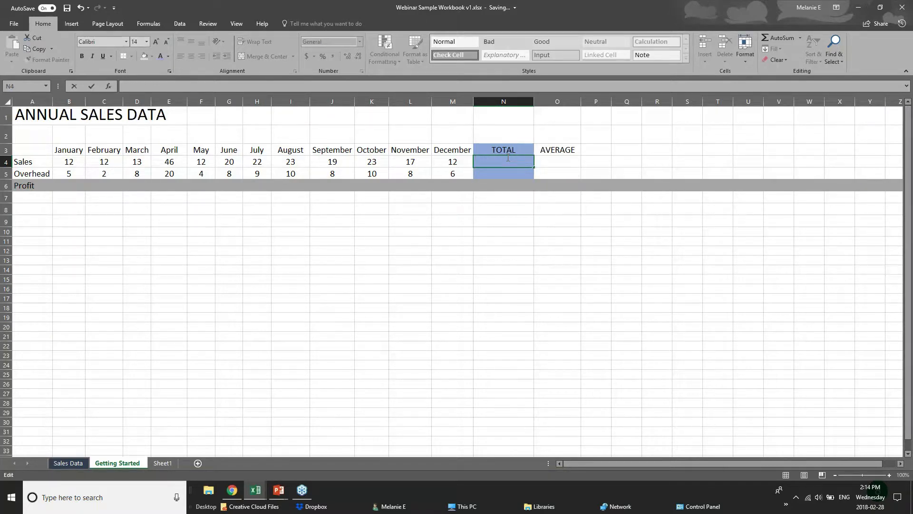
- Enter =12+12 in N4 so it shows 24
type("=")
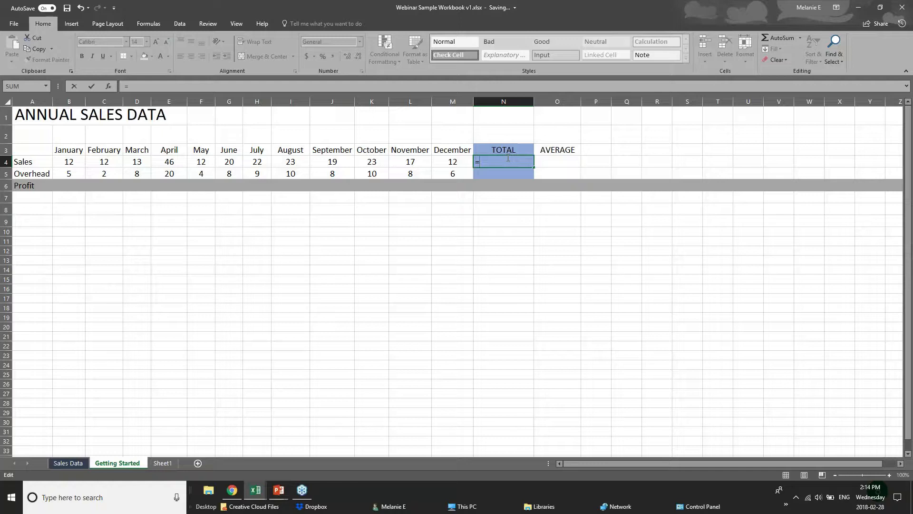
type("12=12")
key("BackSpace")
key("BackSpace")
key("BackSpace")
type("+12")
left_click(69, 162)
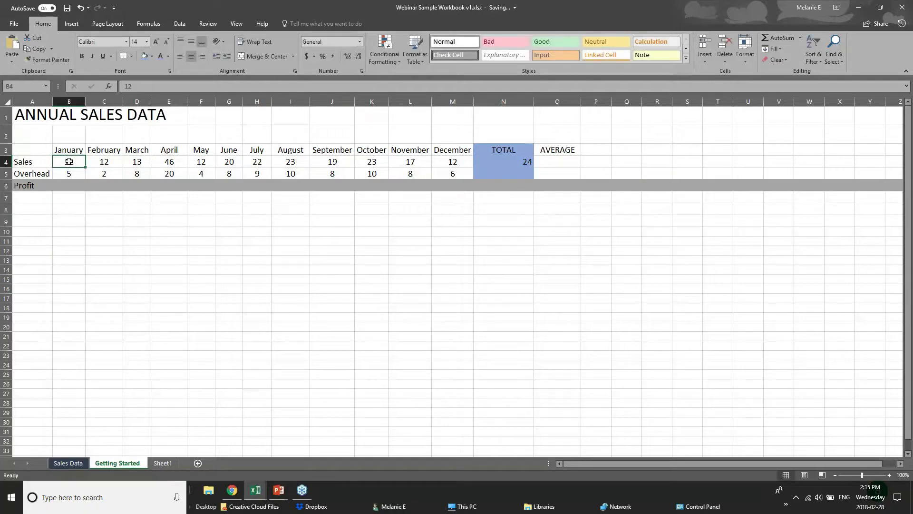
left_click(109, 163)
left_click(142, 164)
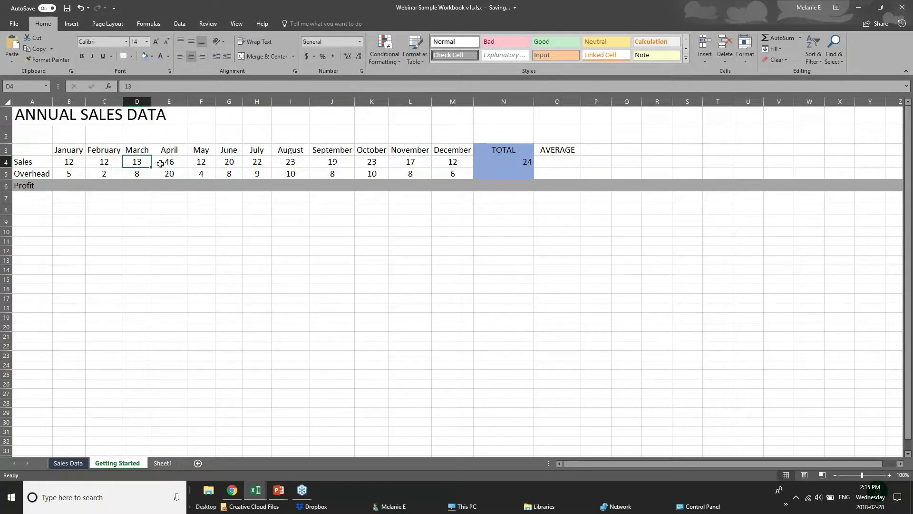
left_click(160, 163)
left_click(513, 162)
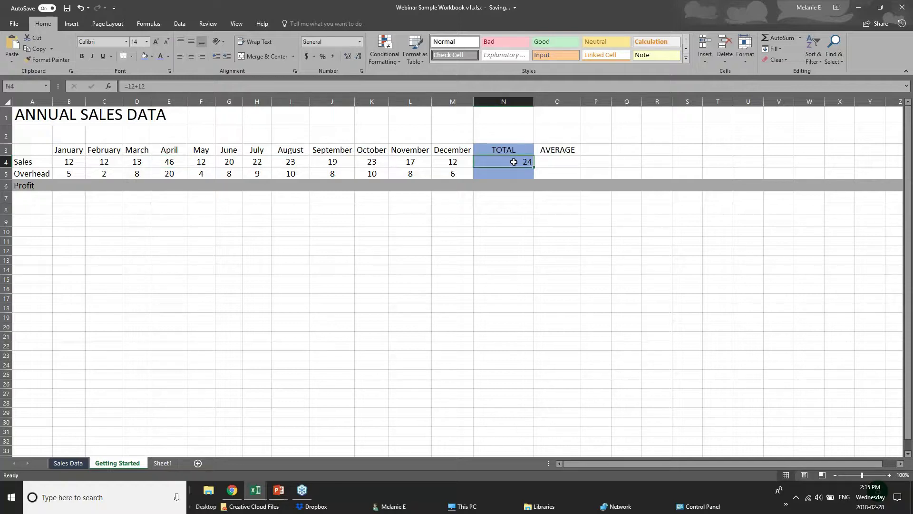
double_click(522, 161)
left_click(501, 221)
left_click(498, 163)
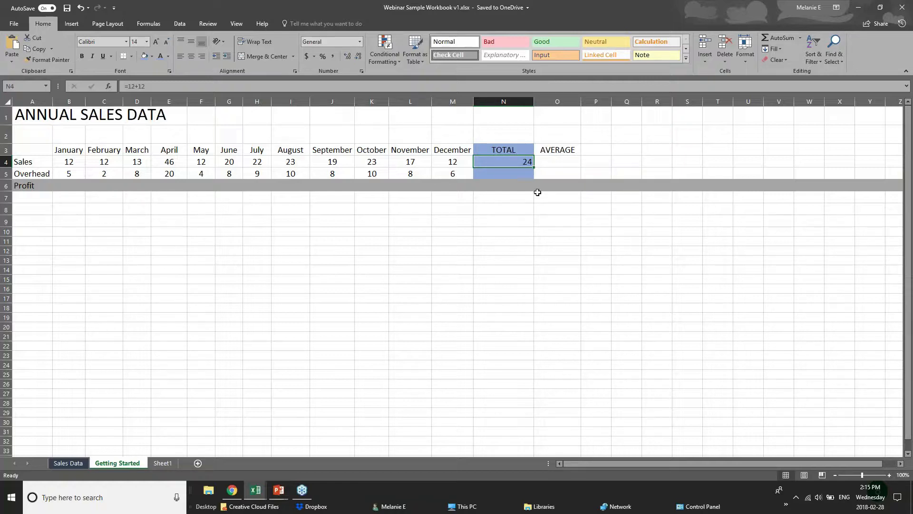
left_click(513, 197)
- Replace N4's 24 with =SUM(B4:M4), totalling January through December sales
left_click(525, 160)
key("Delete")
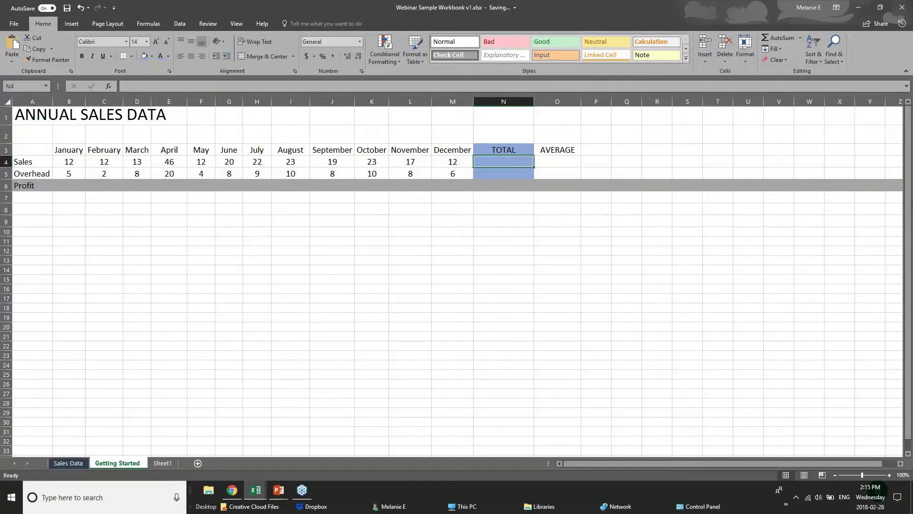
type("=sum")
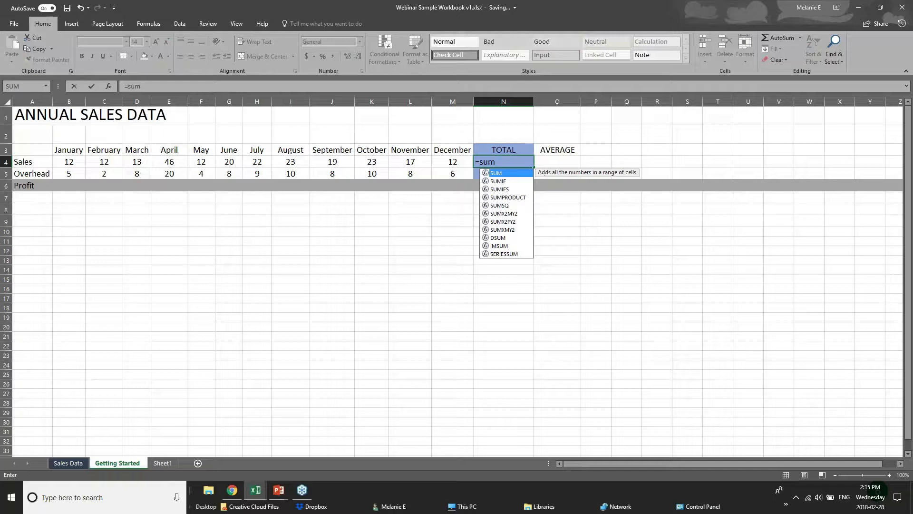
type("(")
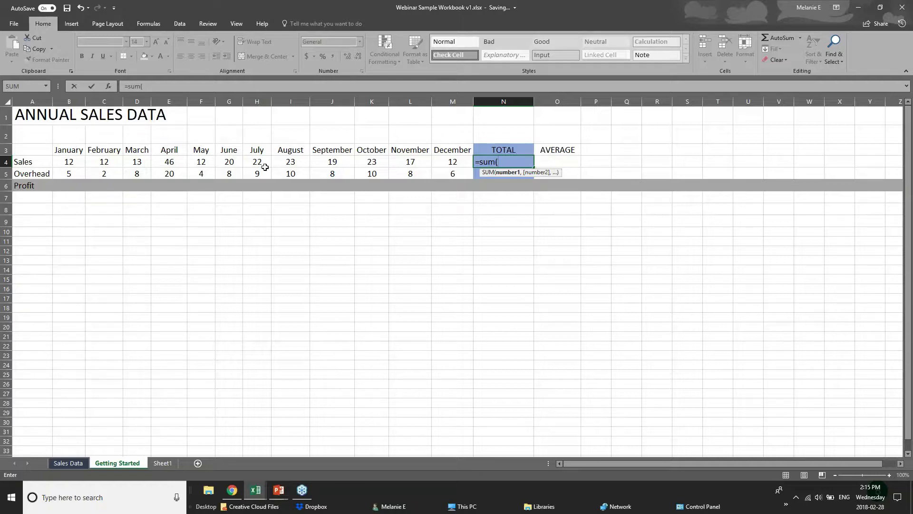
type("b4=")
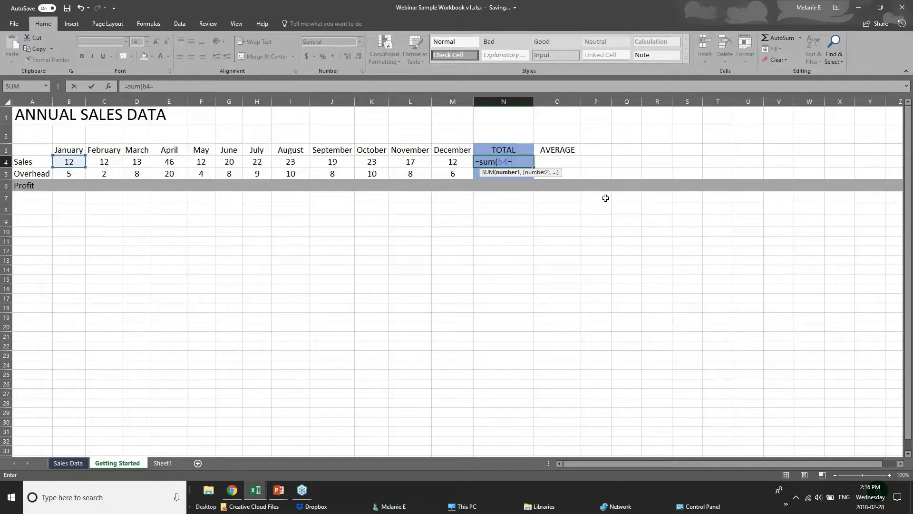
key("BackSpace")
type("+c4+")
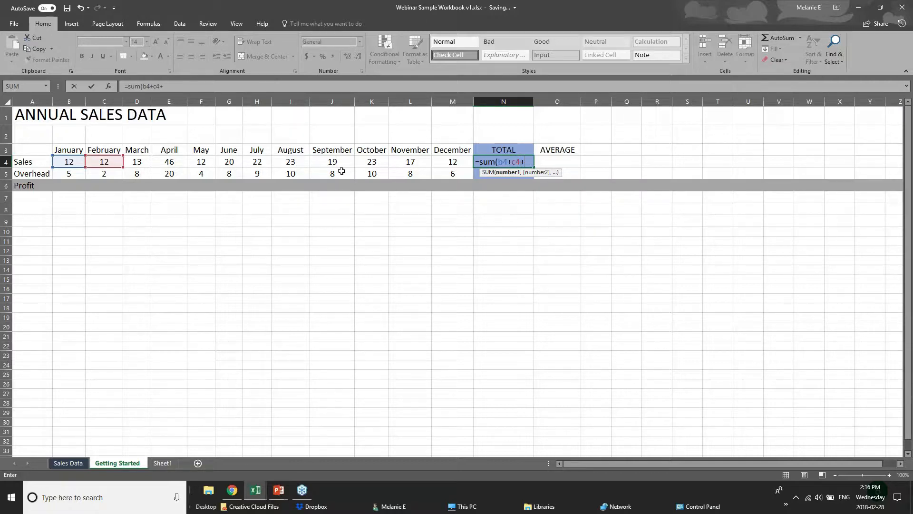
type("d")
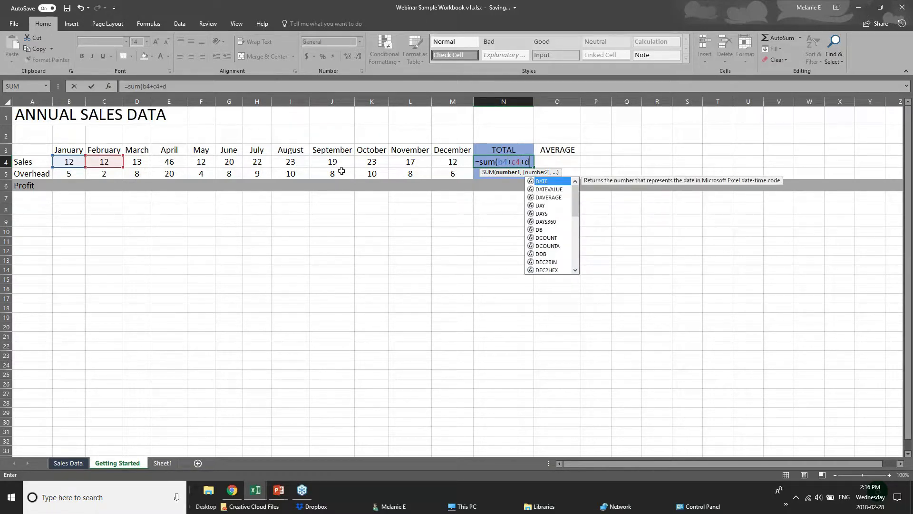
type("4")
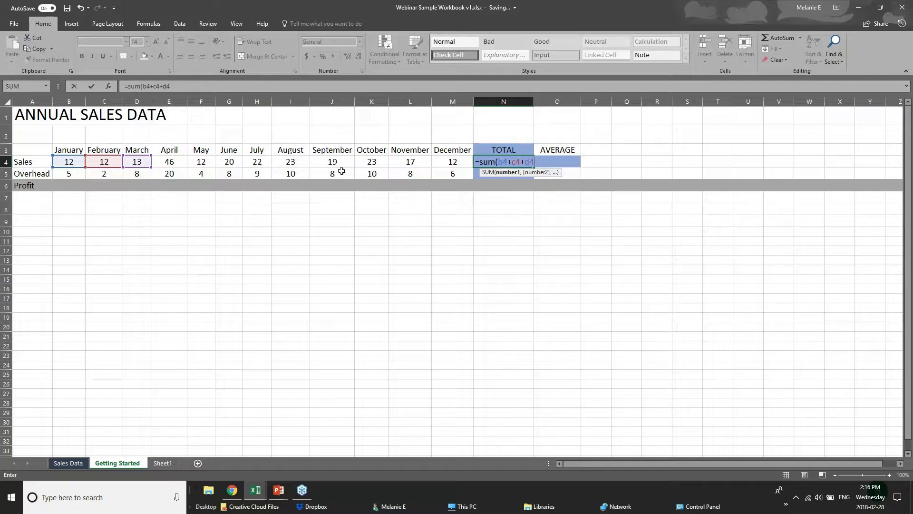
key("BackSpace")
key("BackSpace")
key("BackSpace")
key("BackSpace")
key("BackSpace")
key("BackSpace")
key("BackSpace")
key("BackSpace")
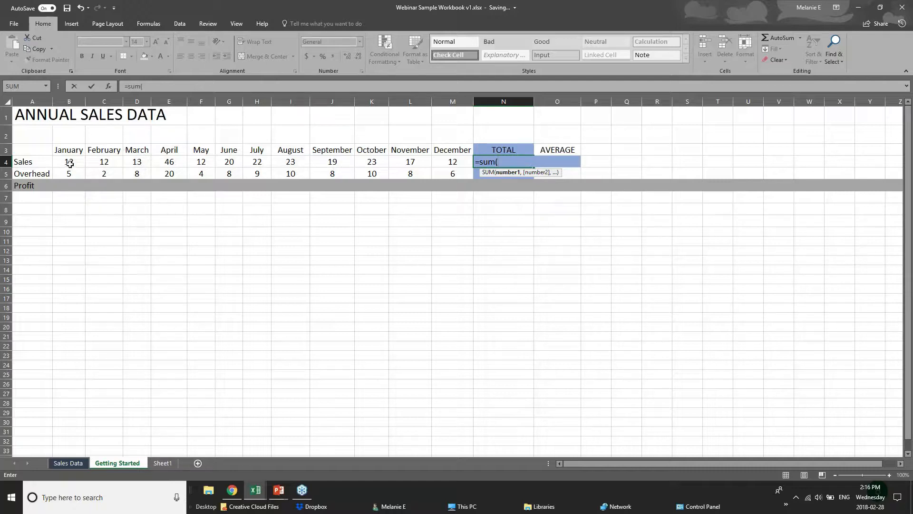
left_click_drag(70, 164, 441, 163)
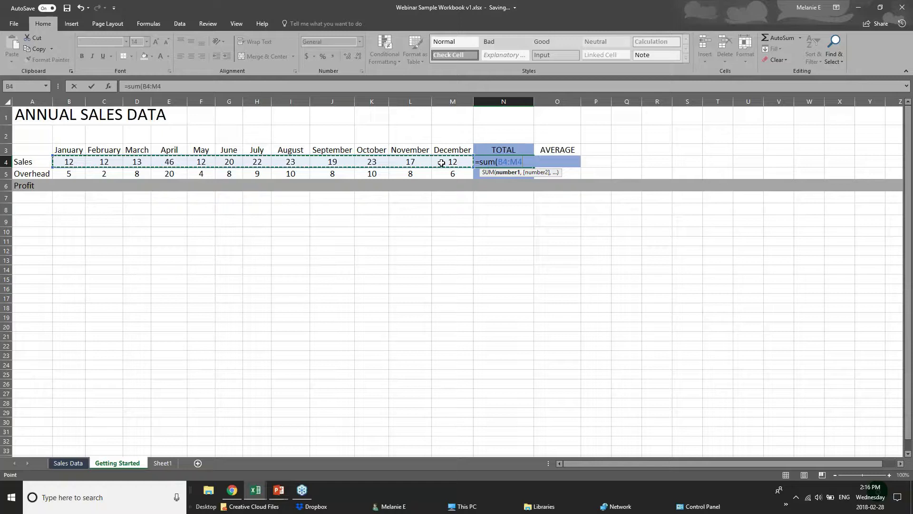
key("Return")
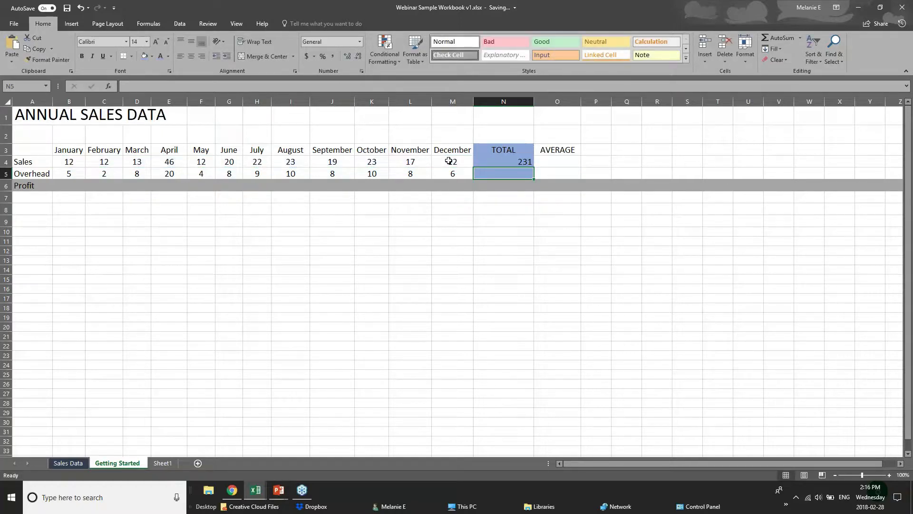
left_click(502, 163)
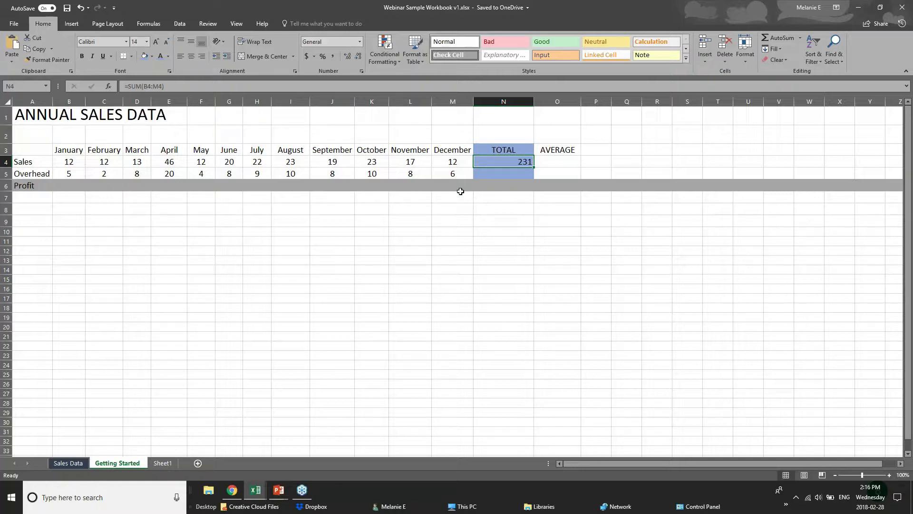
key("Delete")
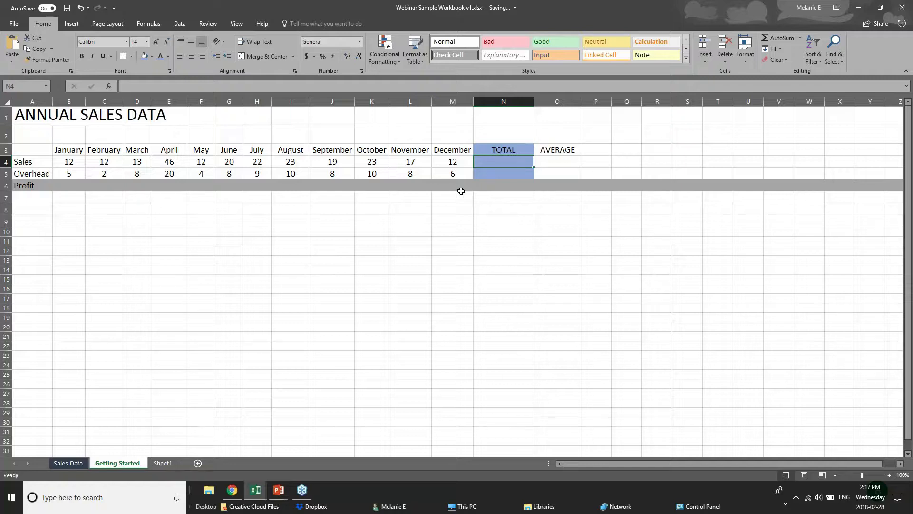
left_click(901, 6)
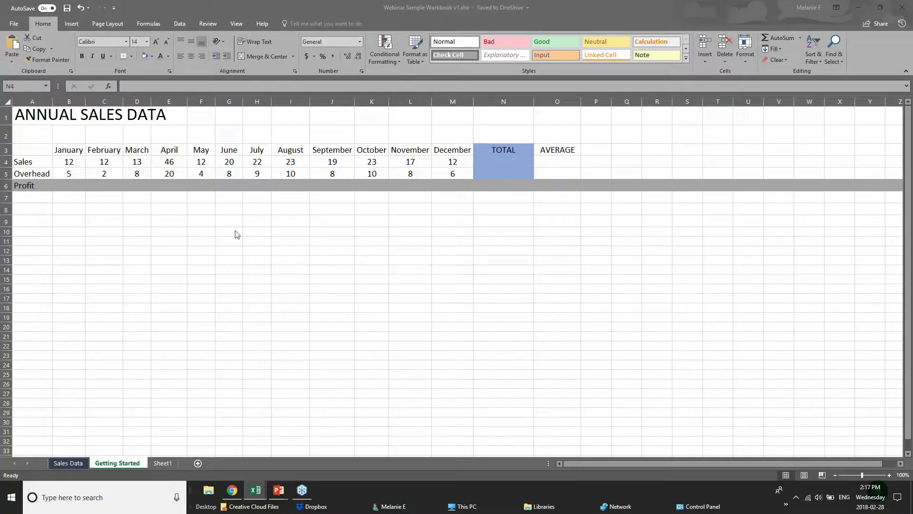
left_click(798, 38)
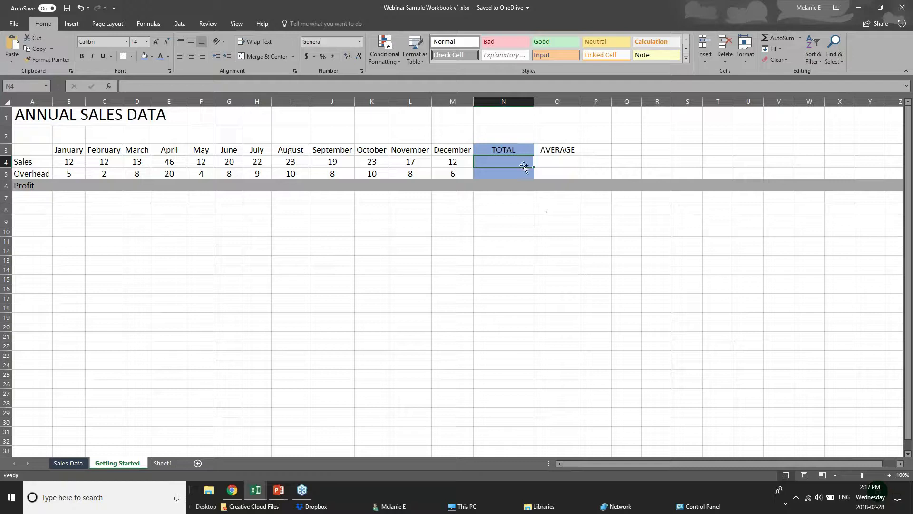
left_click(772, 38)
left_click(772, 38)
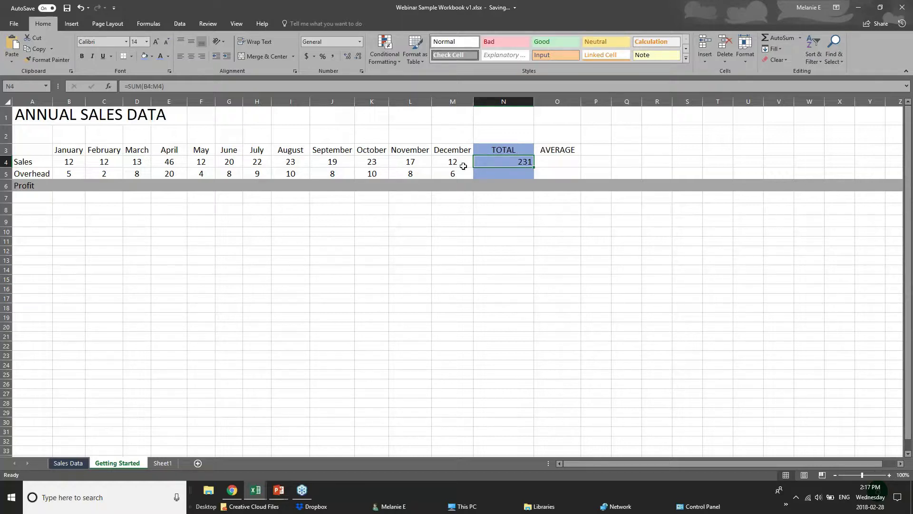
left_click_drag(62, 163, 481, 169)
left_click(481, 162)
left_click(528, 175)
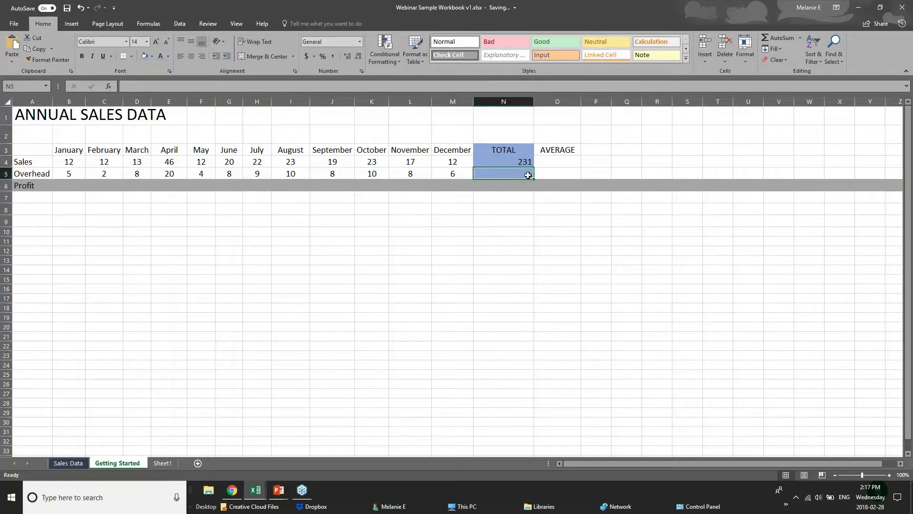
- Enter =AVERAGE(B5:M5) in N5 from the AutoSum list, averaging the Overhead months
double_click(782, 38)
key("Delete")
left_click(800, 39)
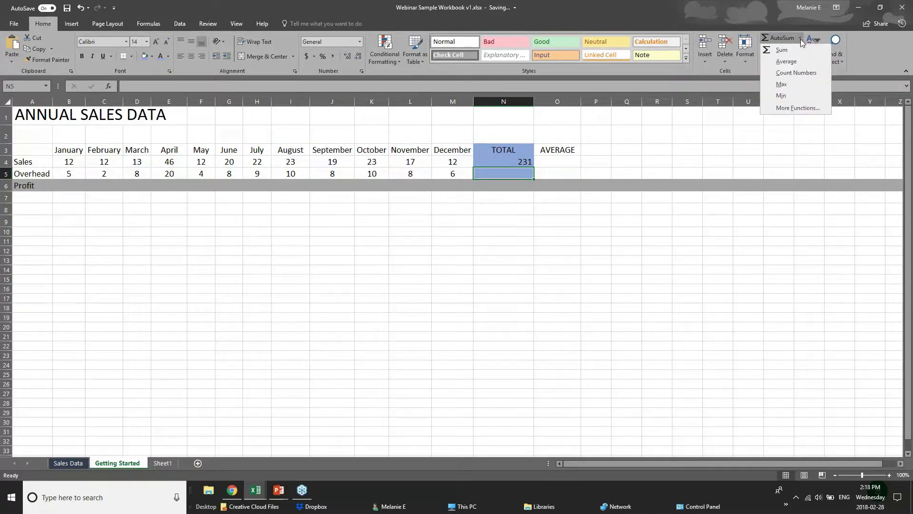
left_click(780, 62)
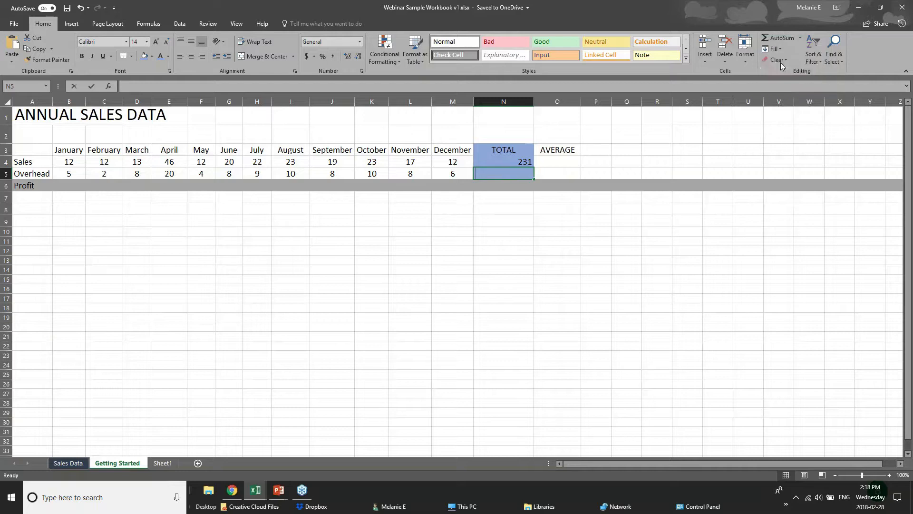
left_click(517, 174)
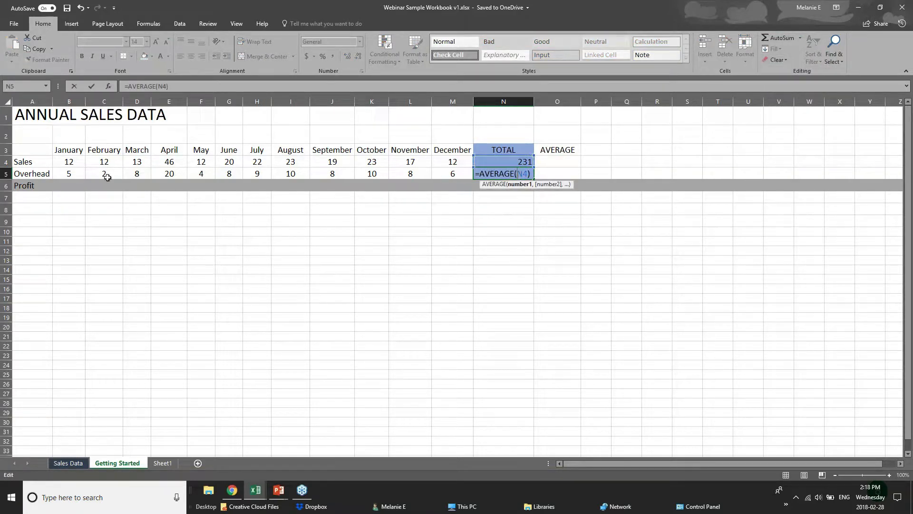
left_click_drag(64, 174, 456, 173)
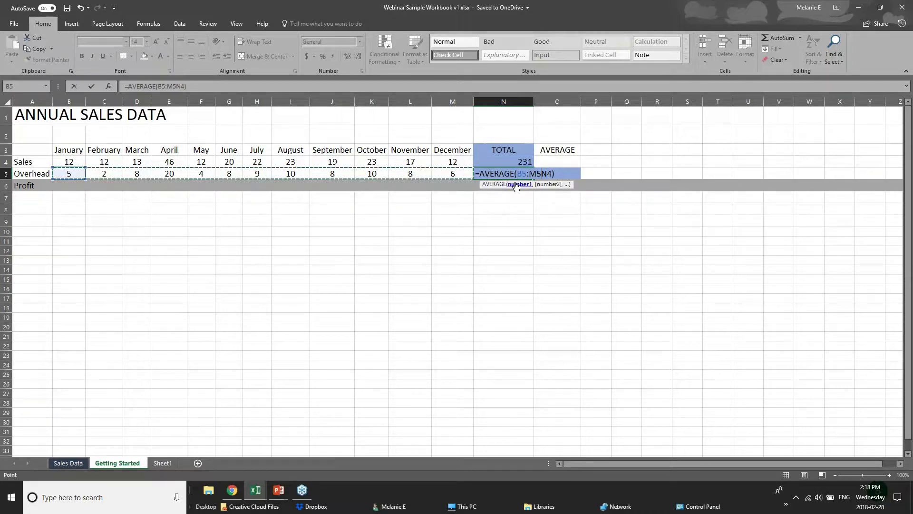
key("Delete")
key("Delete")
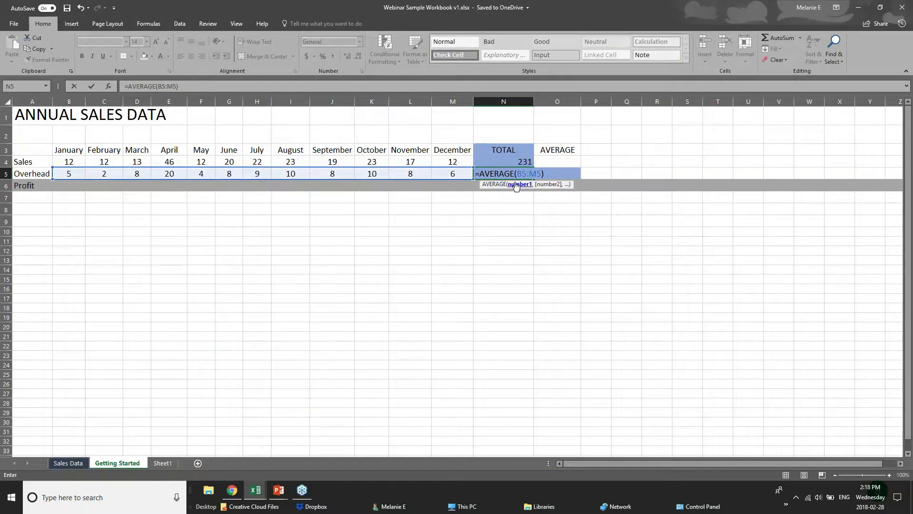
key("Return")
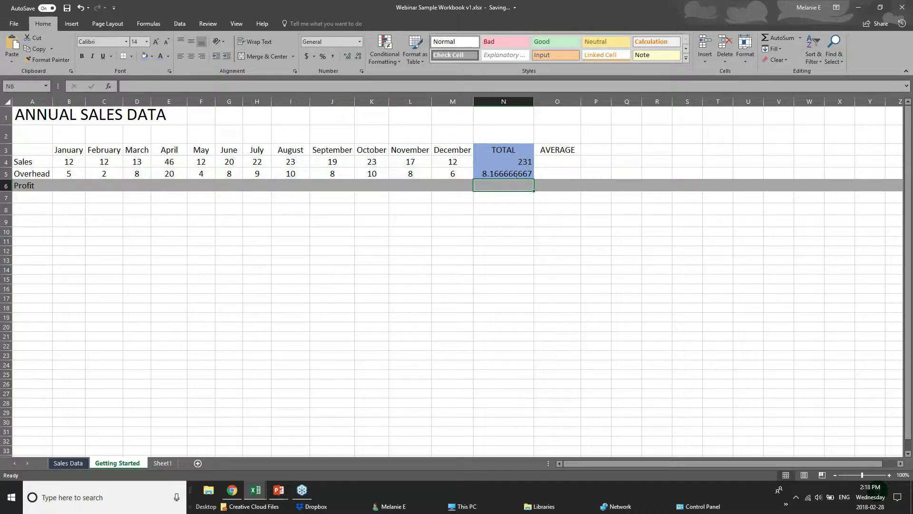
- Check N5's average over B5:M5, then select January Sales in B4
left_click(518, 172)
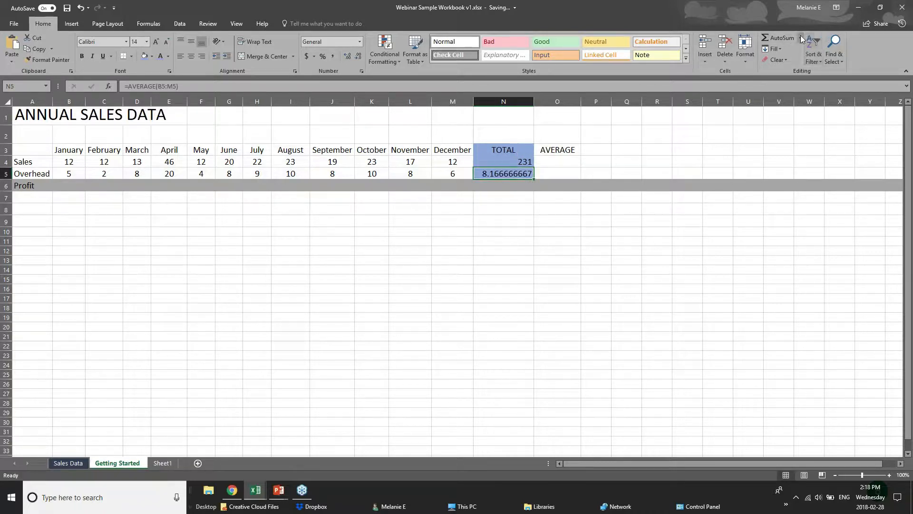
left_click_drag(71, 173, 447, 173)
left_click(488, 175)
left_click(62, 162)
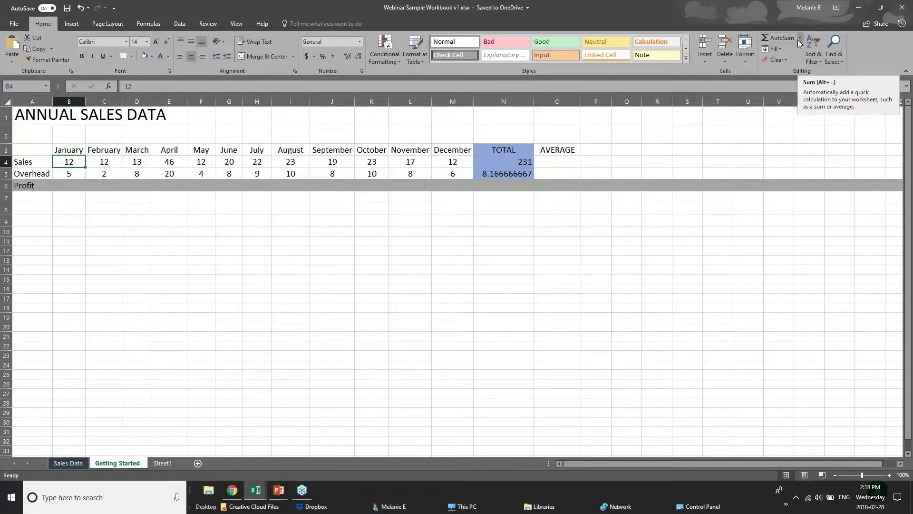
- On the Formulas tab, undo an accidental SUM in B4 and select B7
left_click(149, 23)
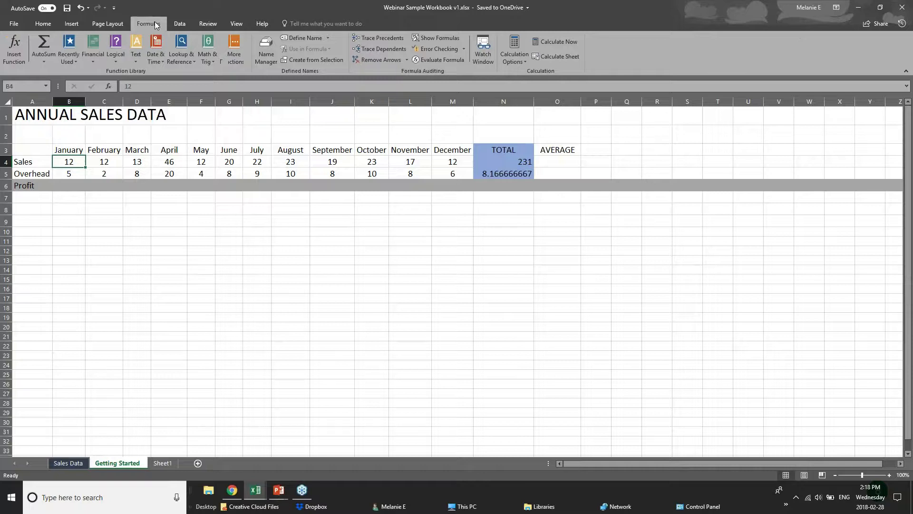
left_click(50, 63)
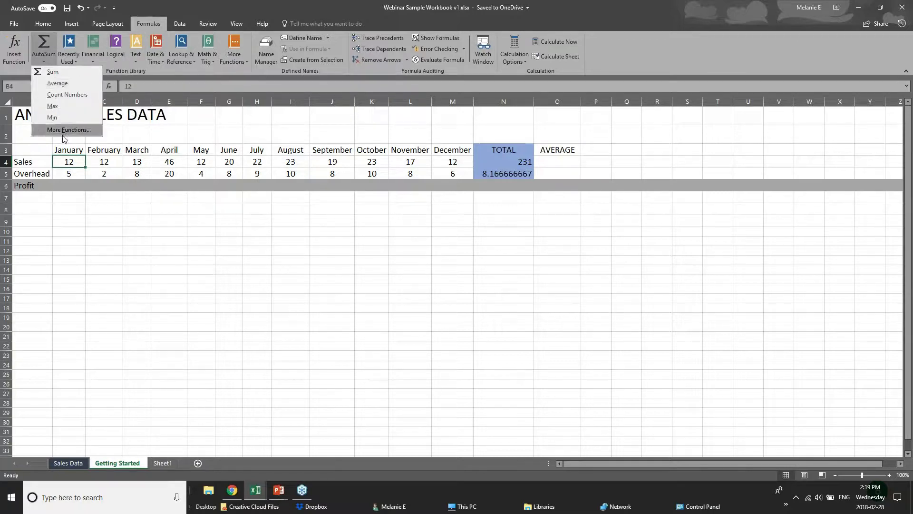
left_click(46, 42)
key("ctrl+z")
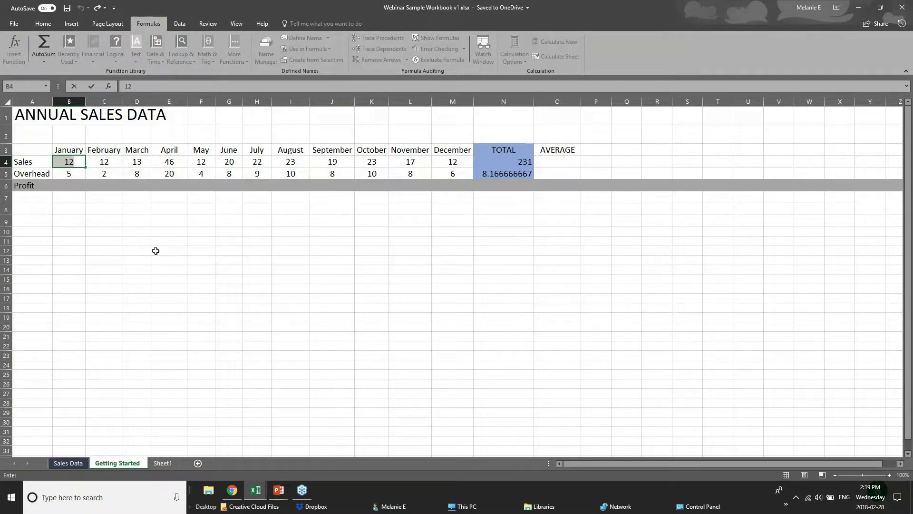
left_click(157, 249)
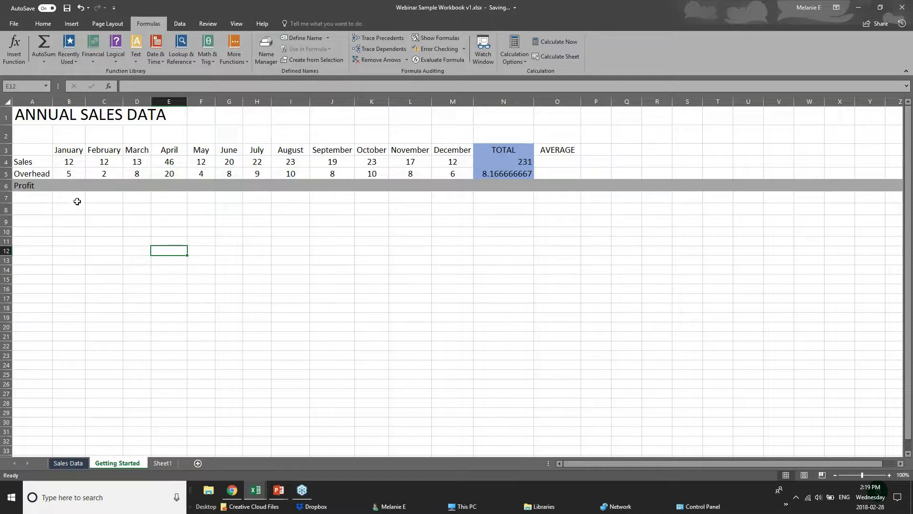
left_click(77, 198)
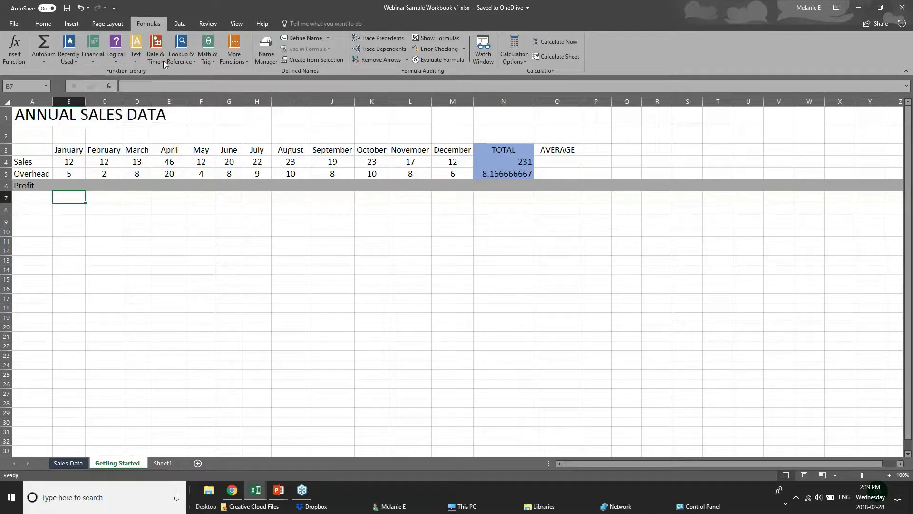
- Browse the Recently Used, Logical, Text, Math & Trig, Lookup and Date & Time function lists
left_click(67, 63)
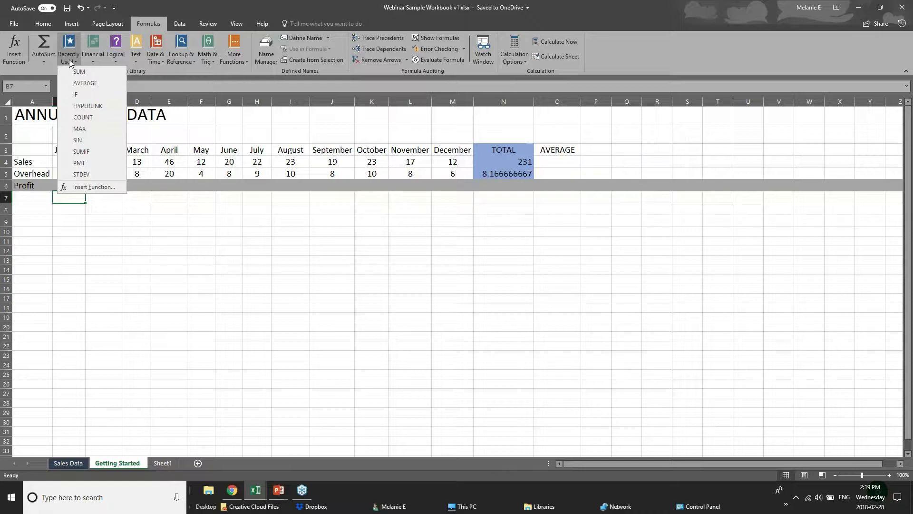
left_click(186, 67)
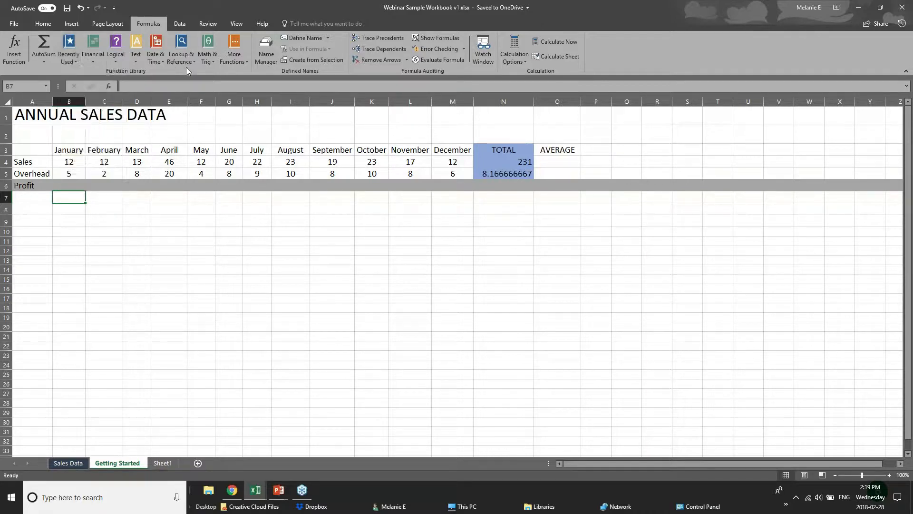
left_click(115, 60)
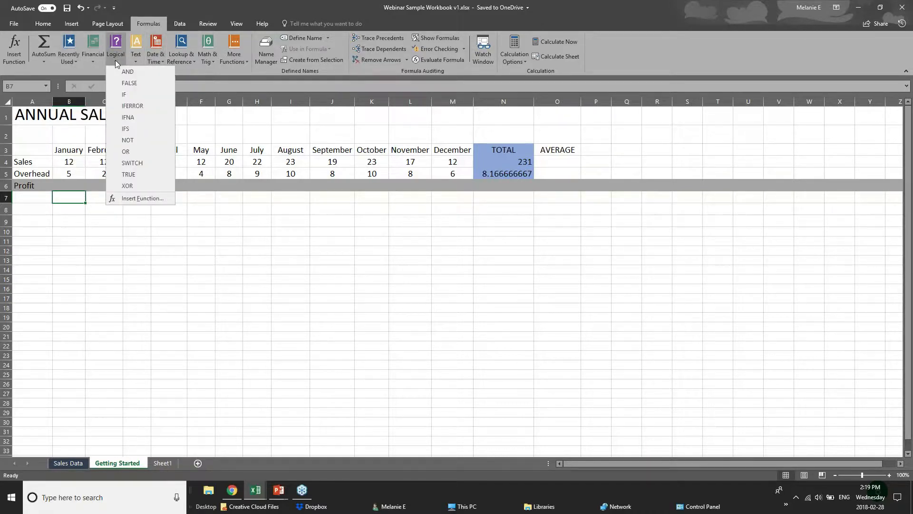
left_click(179, 70)
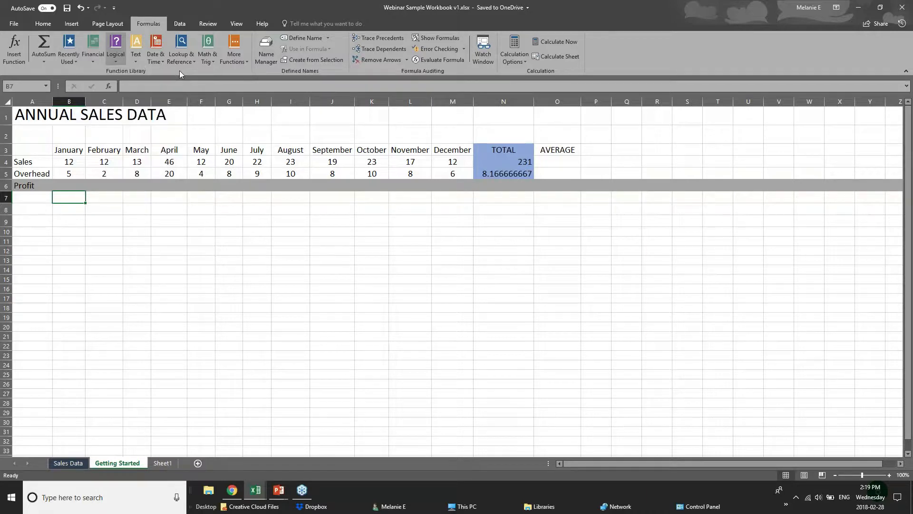
left_click(136, 63)
left_click(214, 72)
left_click(210, 62)
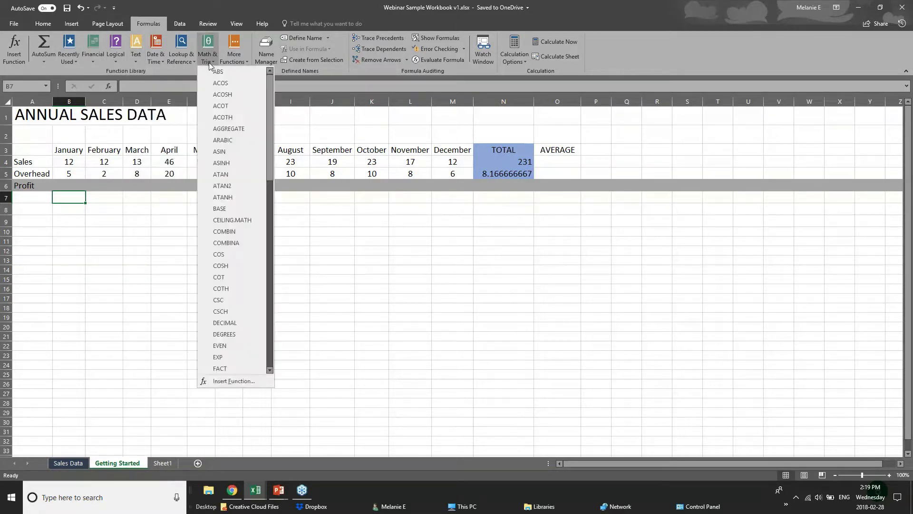
left_click(208, 56)
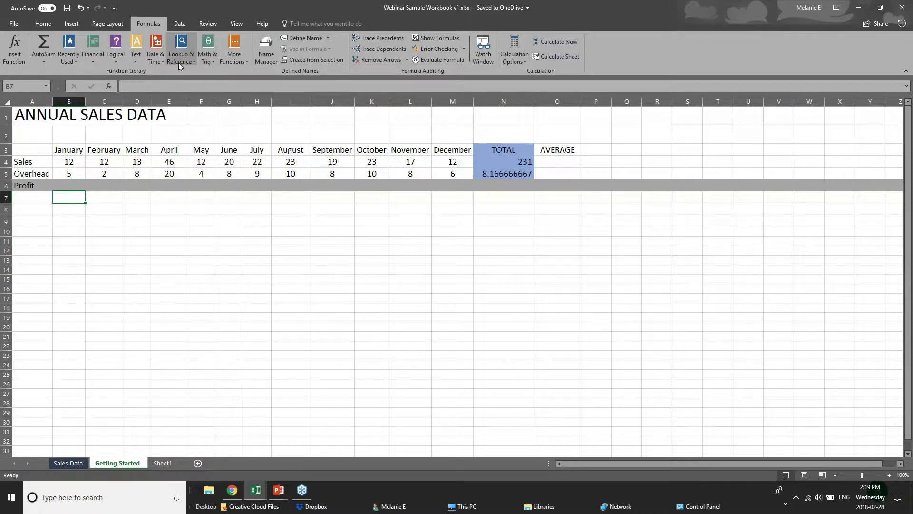
left_click(178, 62)
left_click(154, 62)
left_click(155, 62)
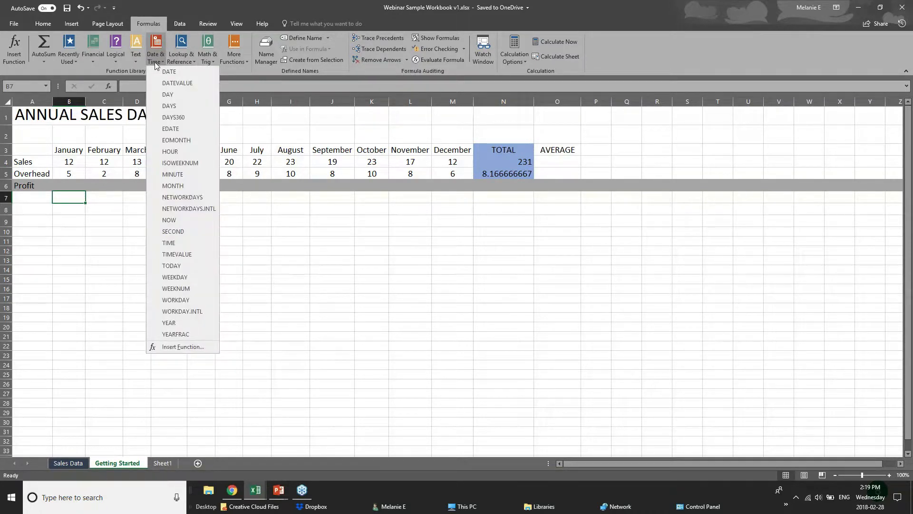
left_click(220, 69)
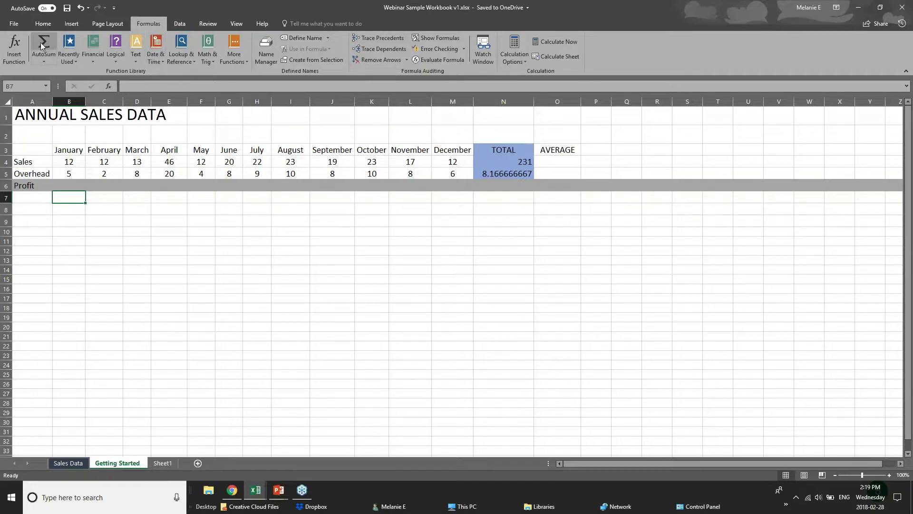
- Review the AutoSum choices again without inserting, then select Profit cell B6
left_click(50, 61)
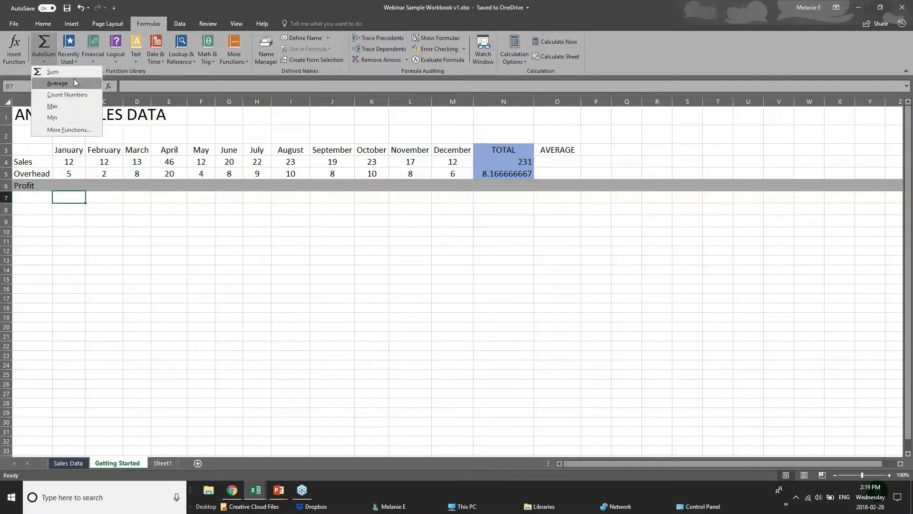
left_click(78, 188)
left_click(75, 185)
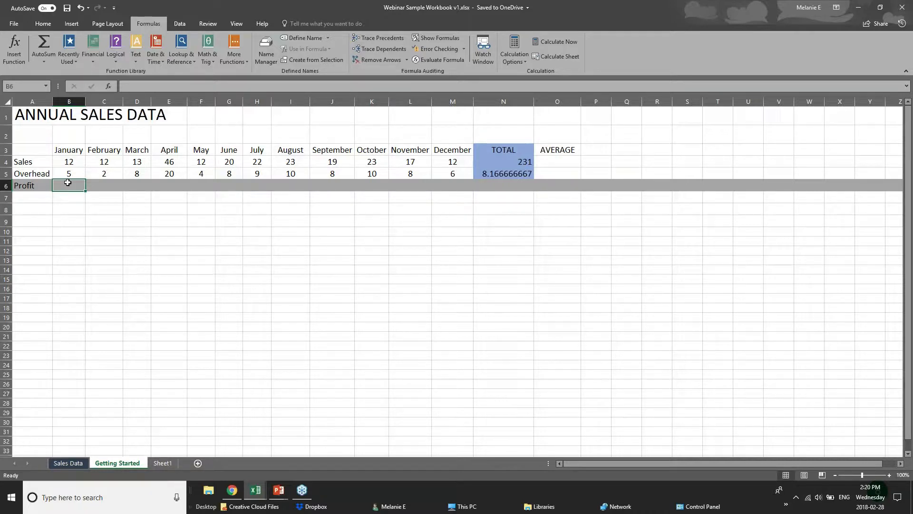
- Enter =B4-B5 in January Profit cell B6 so it shows 7
left_click(69, 166)
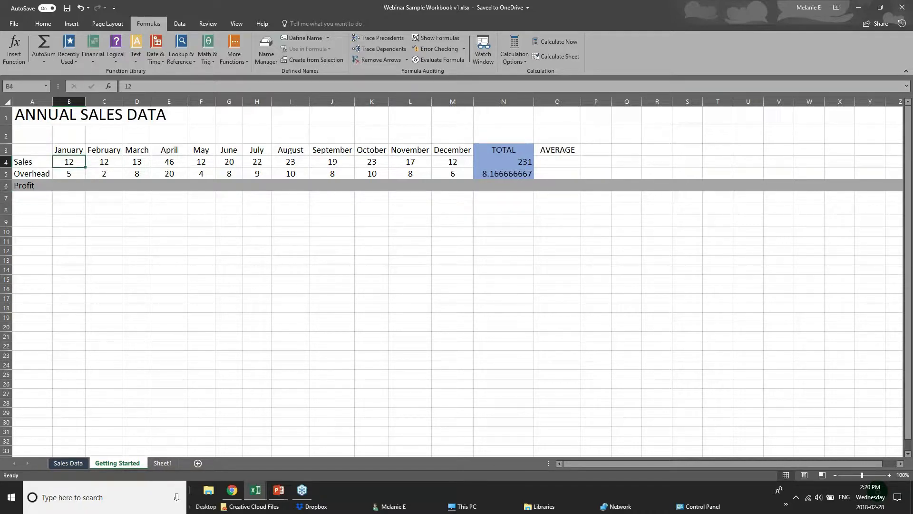
left_click(70, 174)
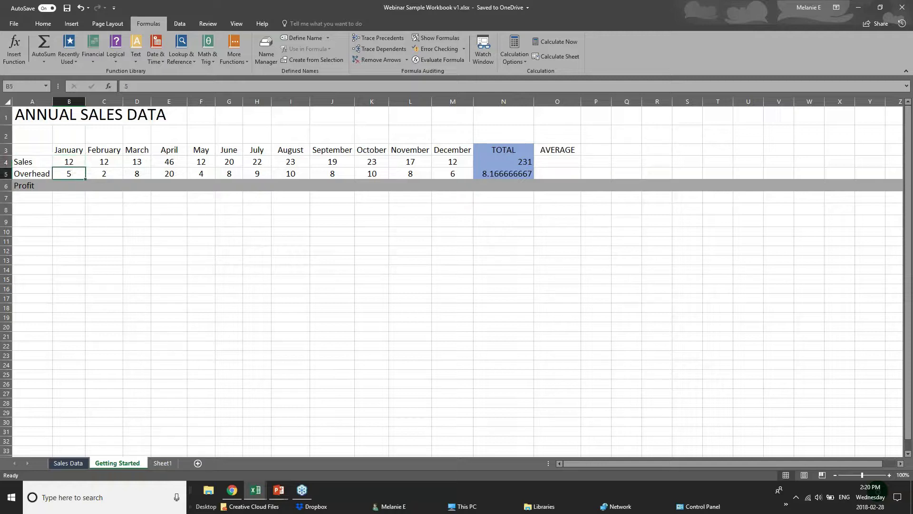
left_click(70, 185)
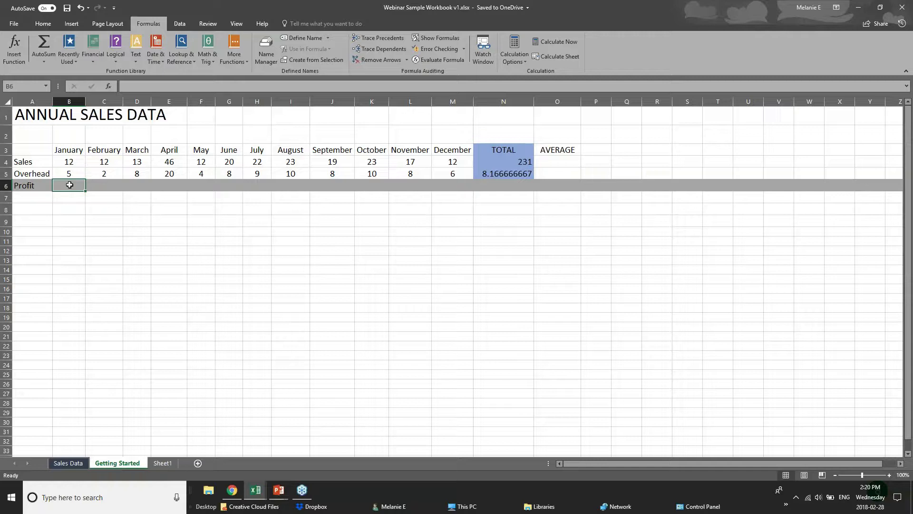
type("=")
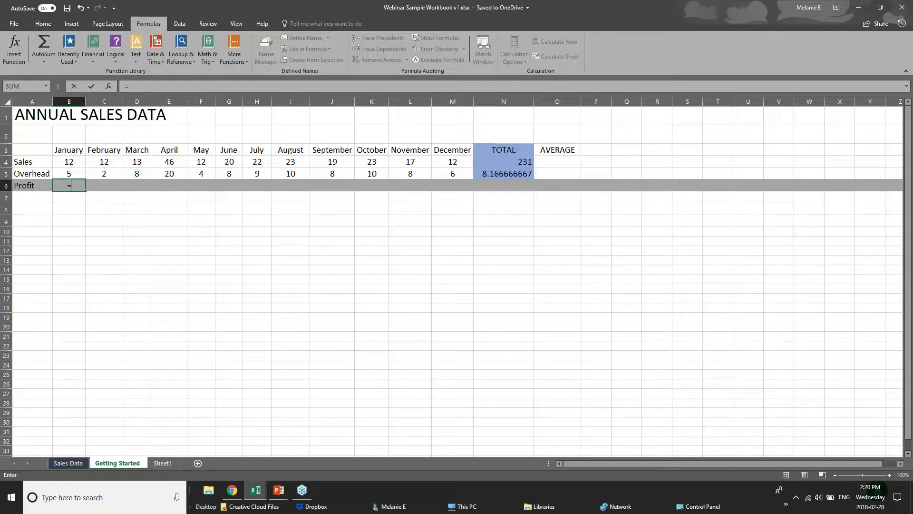
type("sub")
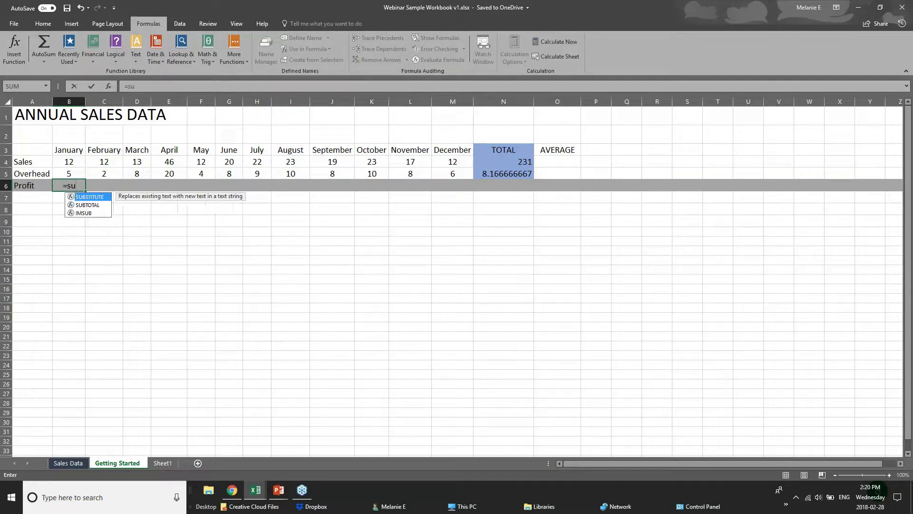
key("BackSpace")
key("BackSpace")
type("ub")
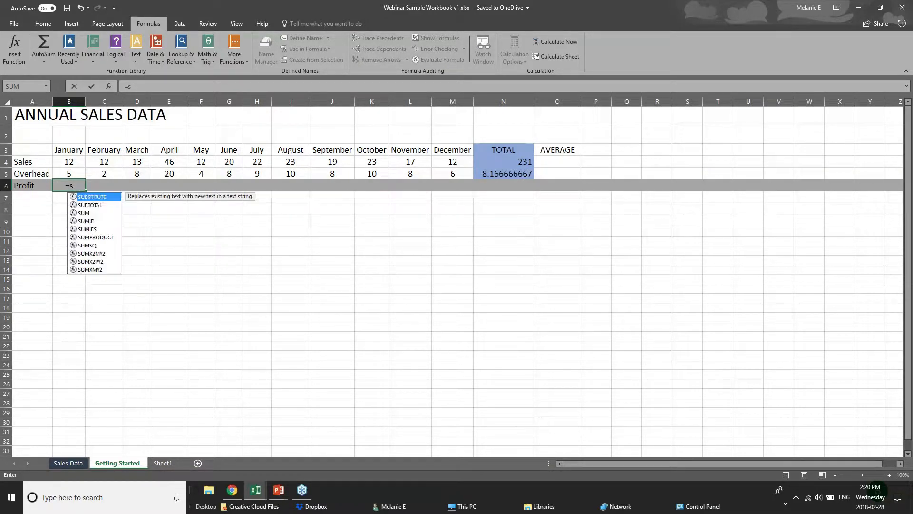
key("BackSpace")
key("BackSpace")
key("BackSpace")
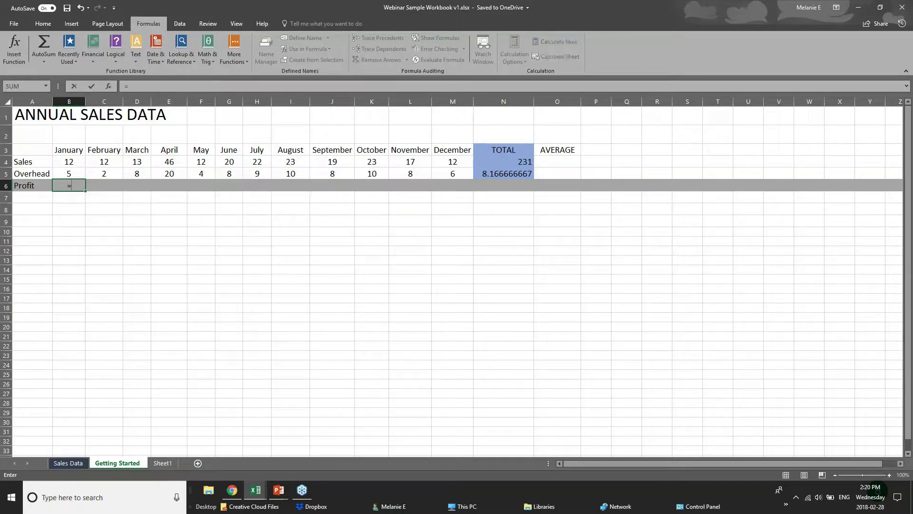
left_click(76, 161)
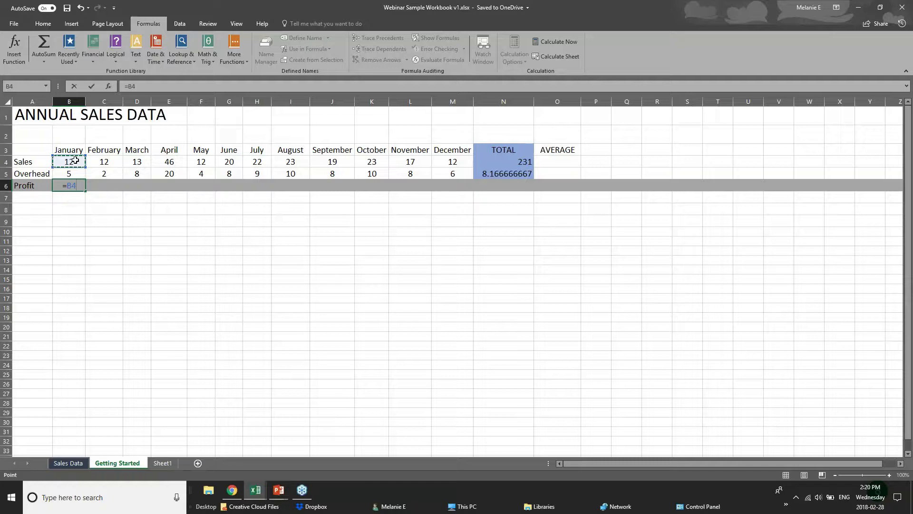
type("-")
left_click(78, 173)
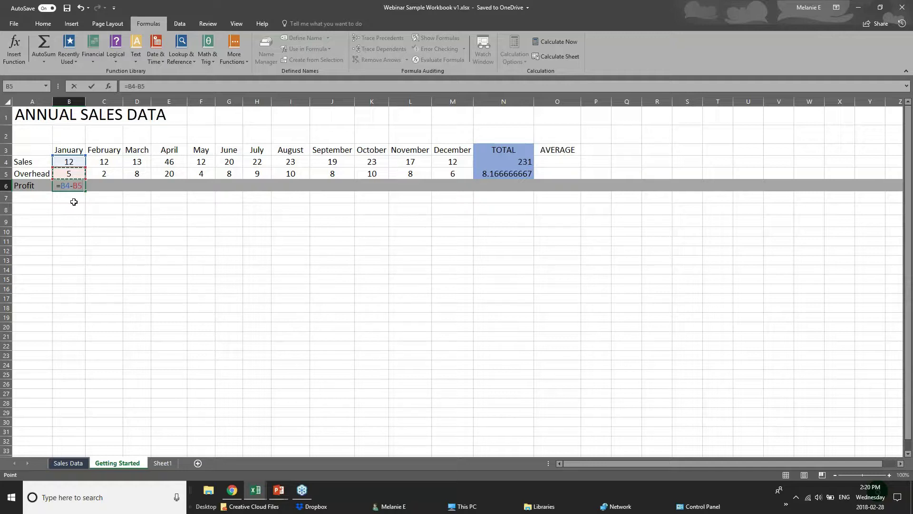
key("Return")
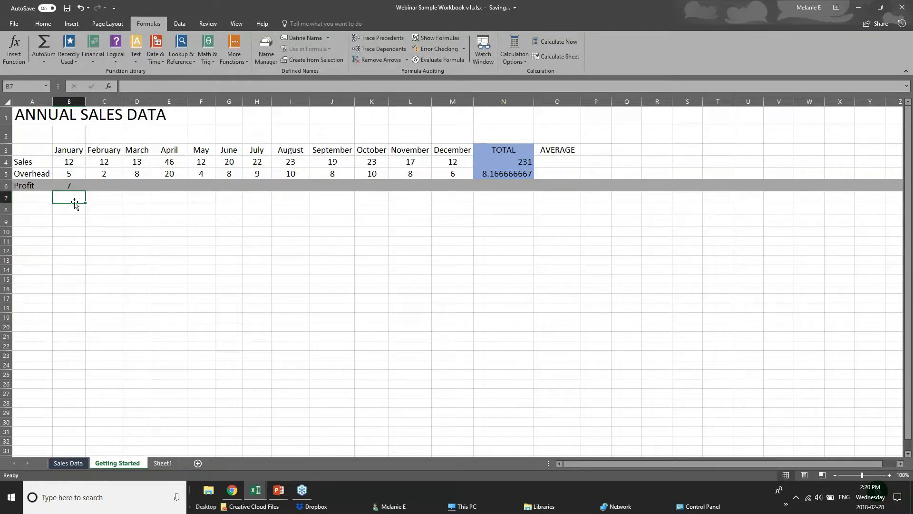
key("Up")
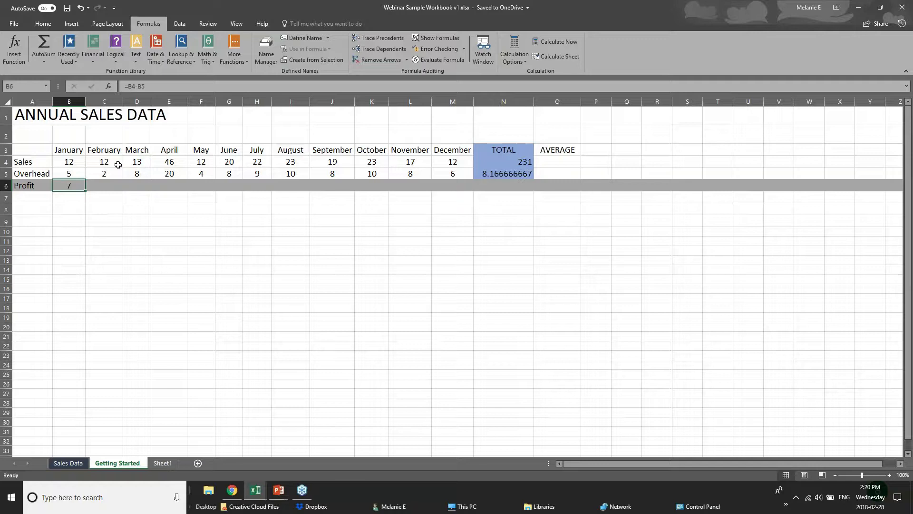
- Copy B6's profit formula and paste it as a formula into C6
left_click(114, 184)
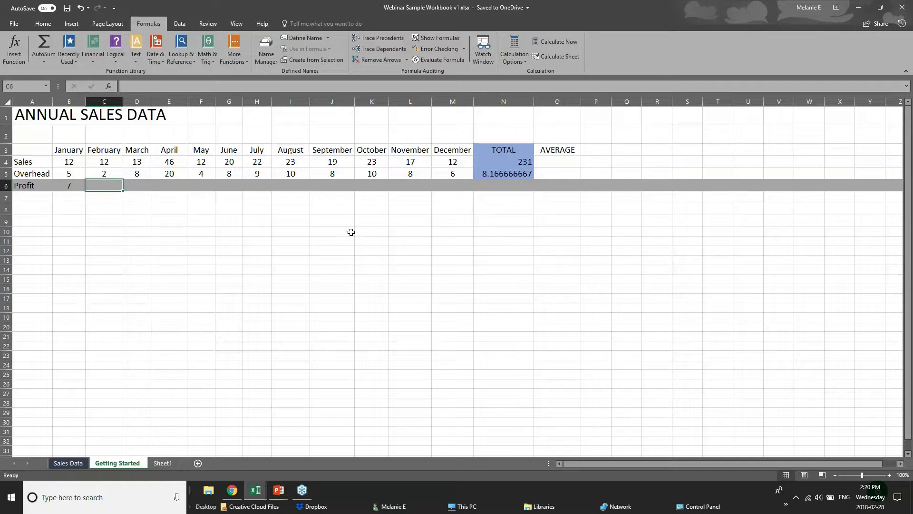
left_click(61, 186)
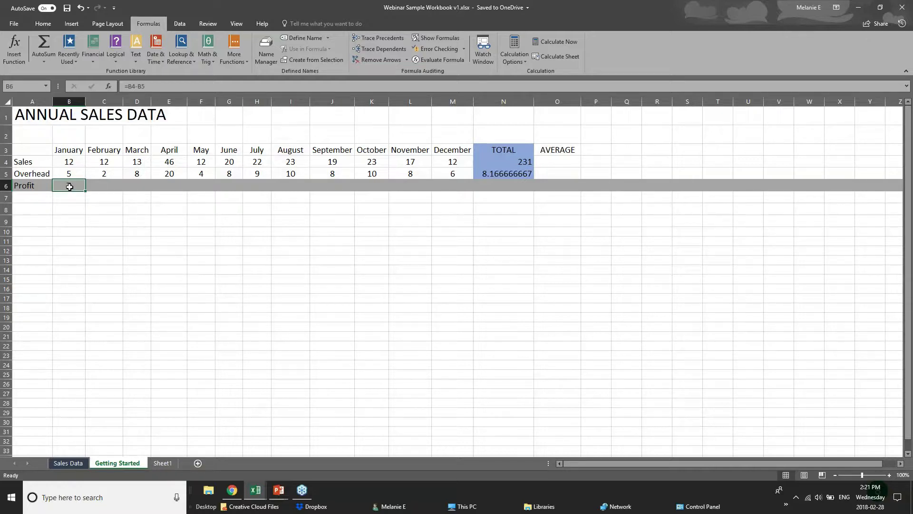
right_click(69, 187)
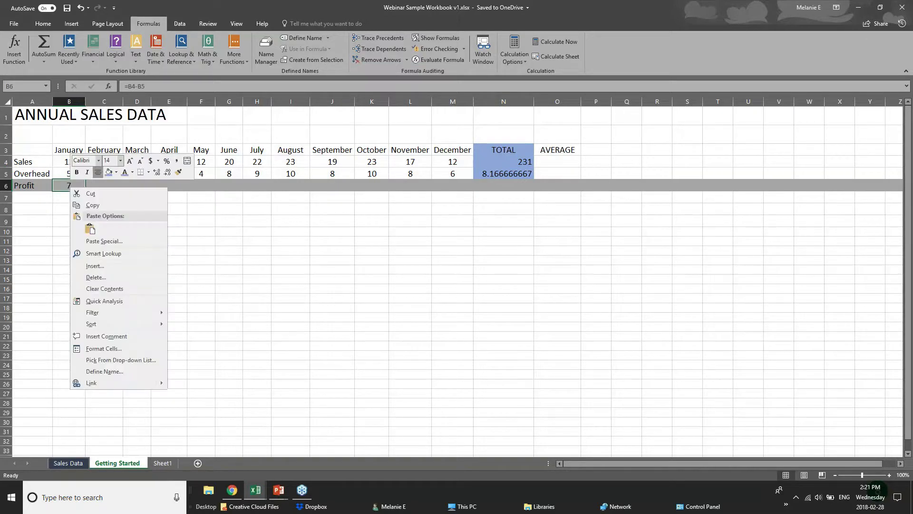
left_click(92, 205)
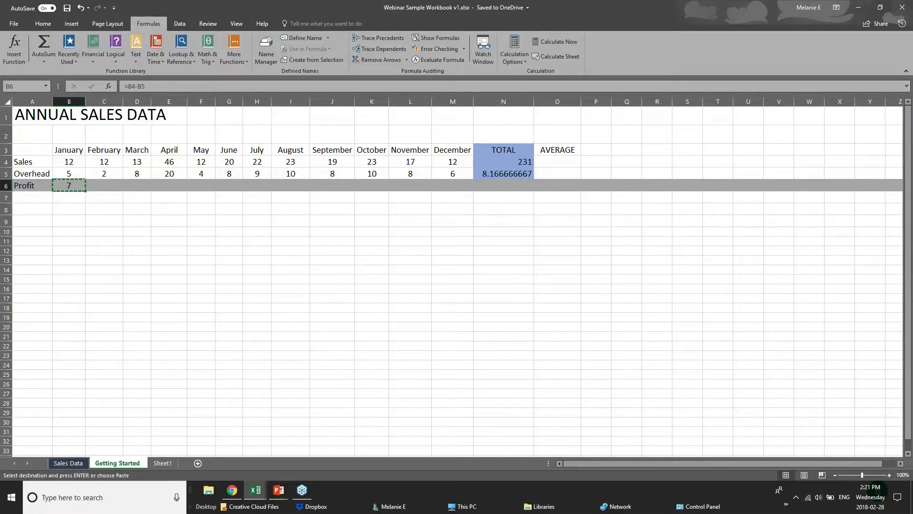
right_click(102, 187)
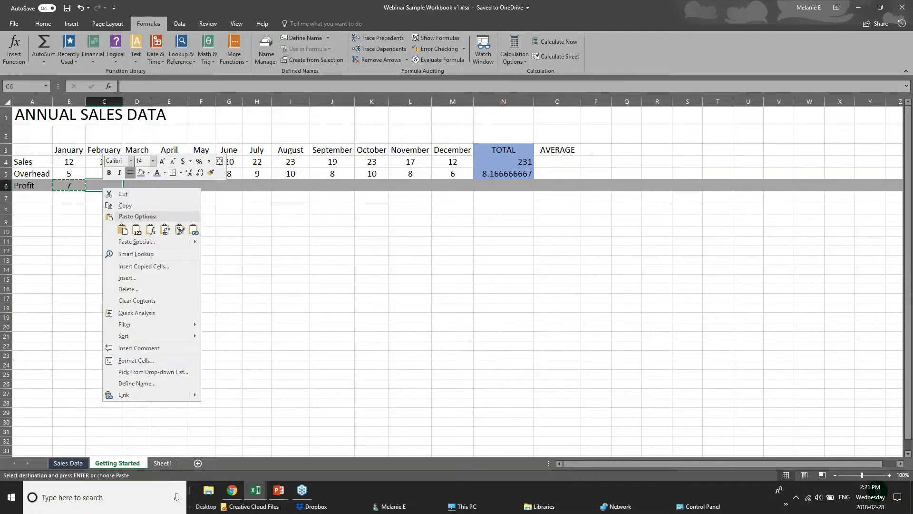
left_click(134, 231)
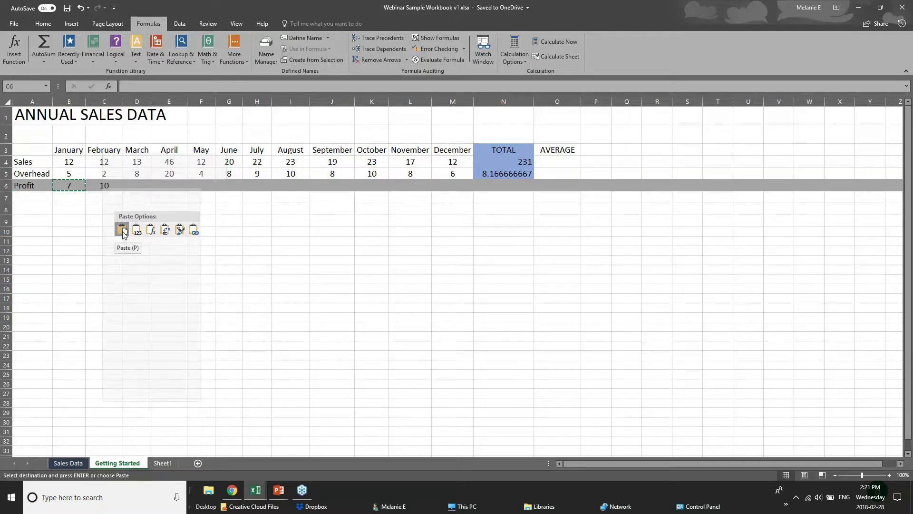
left_click(152, 232)
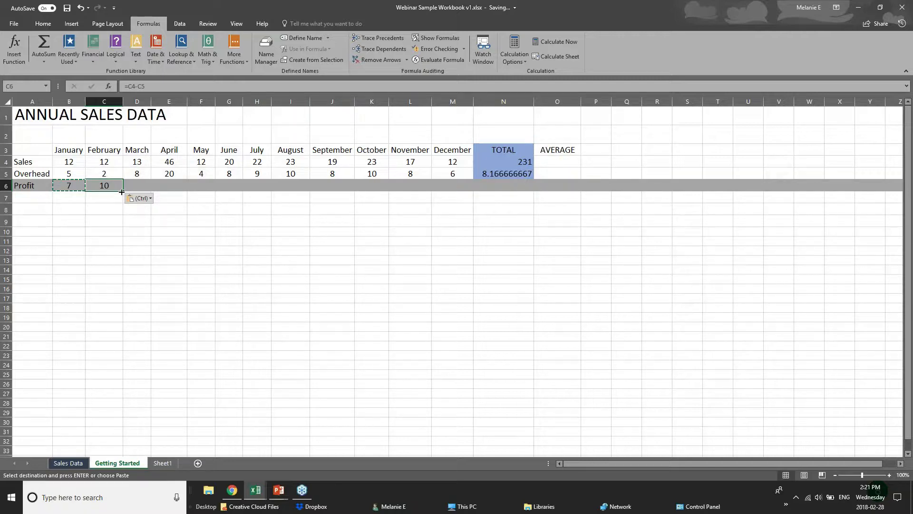
- Fill the profit formula from C6 across to M6 for February through December
left_click_drag(123, 190, 458, 192)
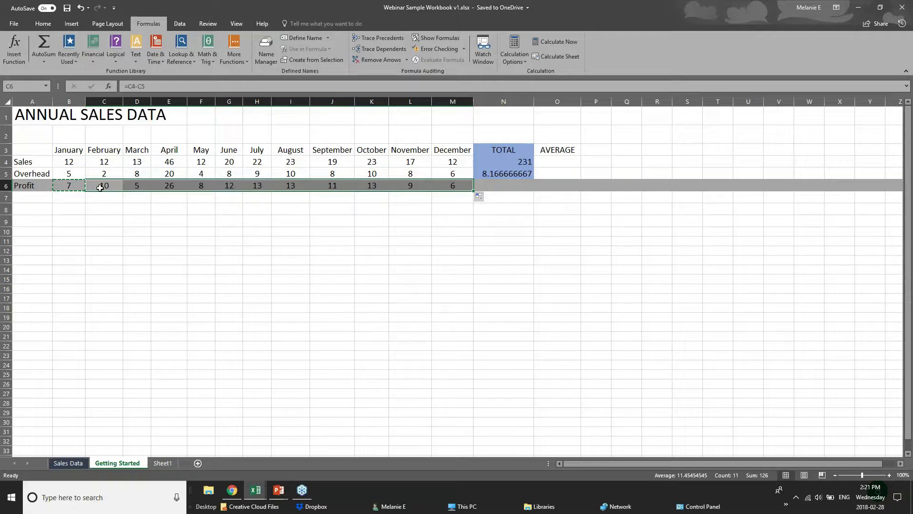
left_click(57, 160)
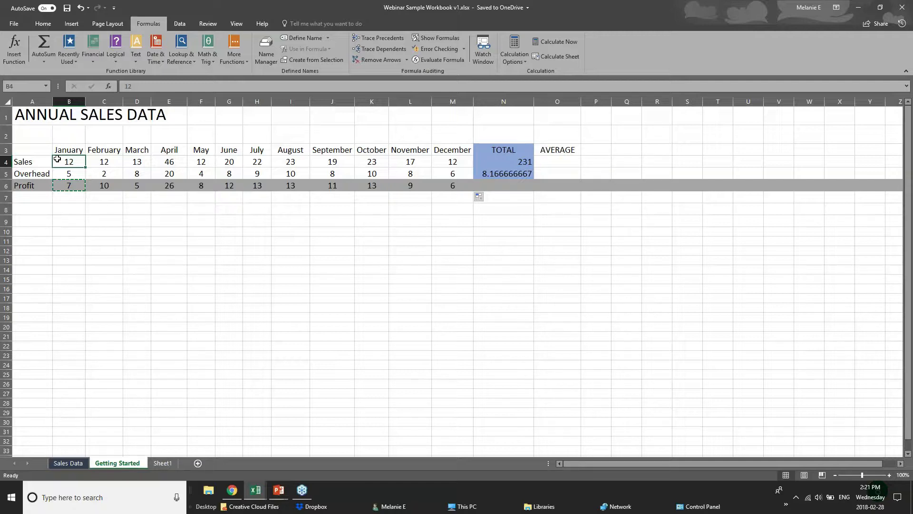
left_click(77, 197)
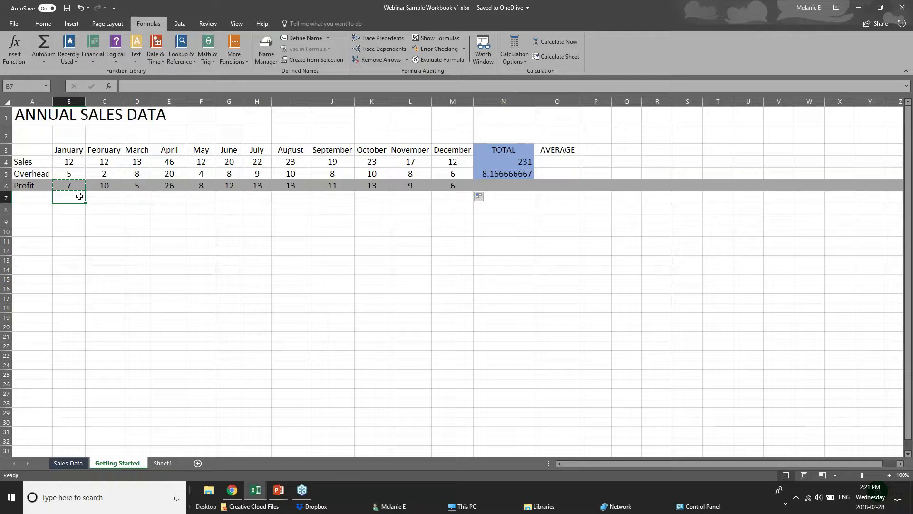
left_click(520, 187)
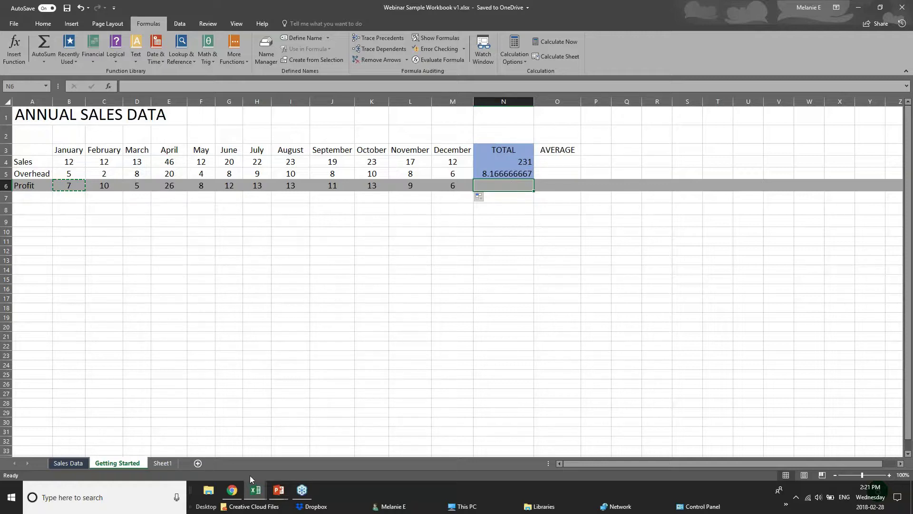
- Advance the slide show to FORMATTING WORKSHEETS, then return to the Webinar Sample Workbook
left_click(278, 490)
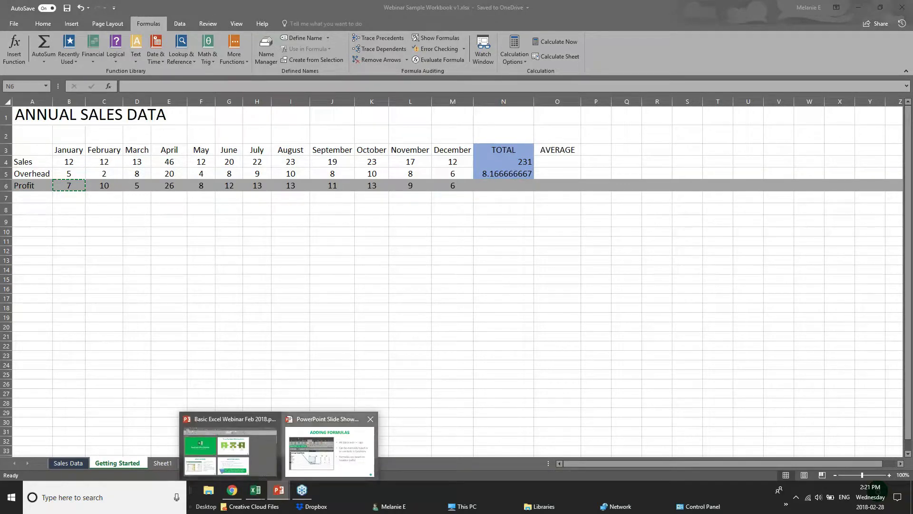
left_click(328, 452)
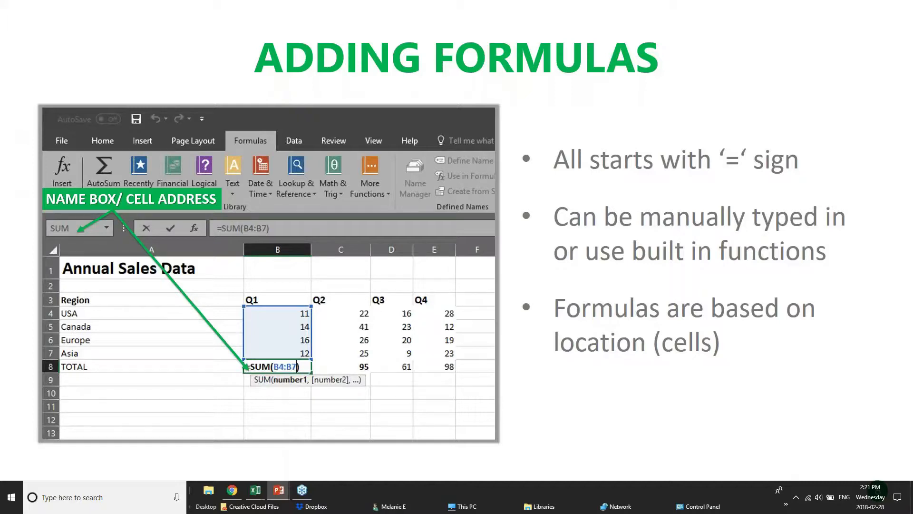
key("Right")
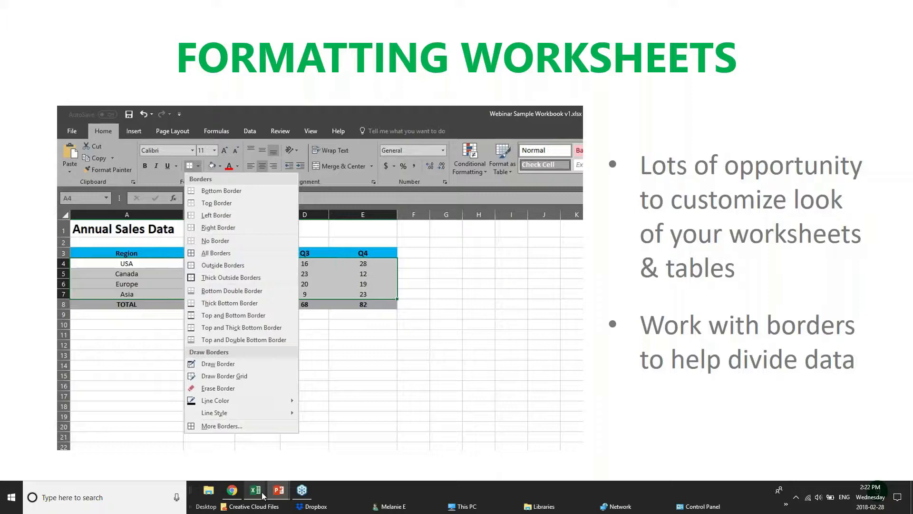
mouse_move(259, 492)
left_click(354, 439)
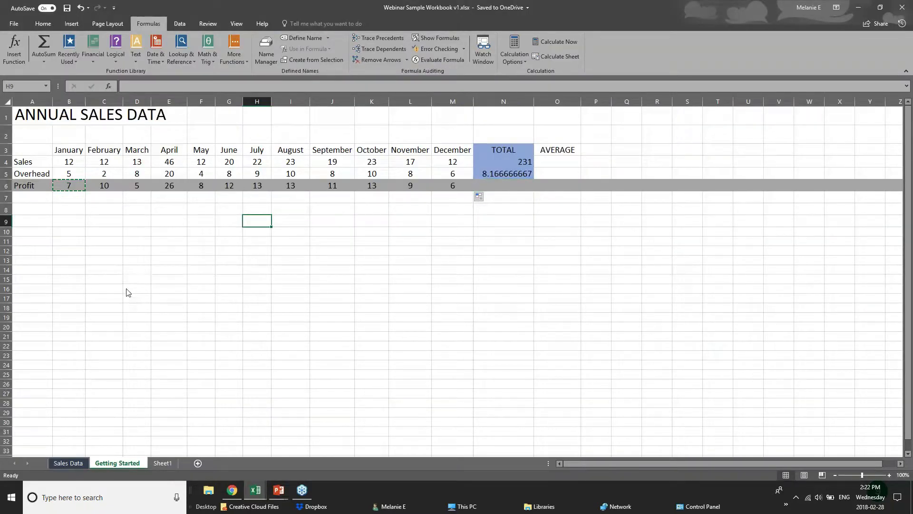
- Switch to the pivotTables.xlsx workbook and scroll through its sales list
left_click(156, 378)
left_click(68, 463)
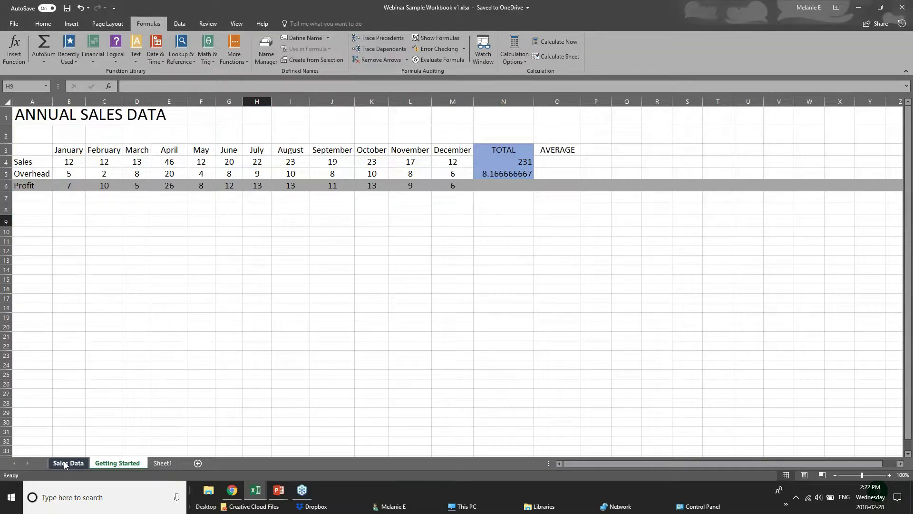
left_click(255, 489)
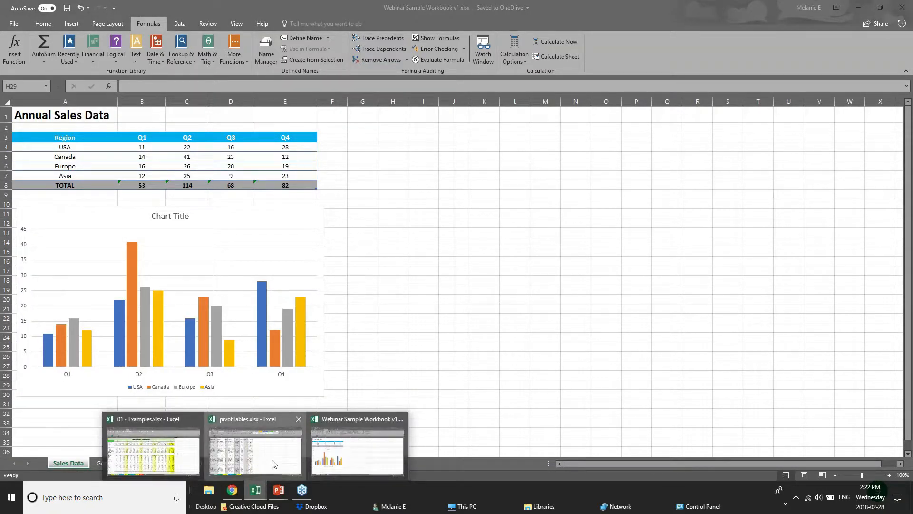
left_click(273, 463)
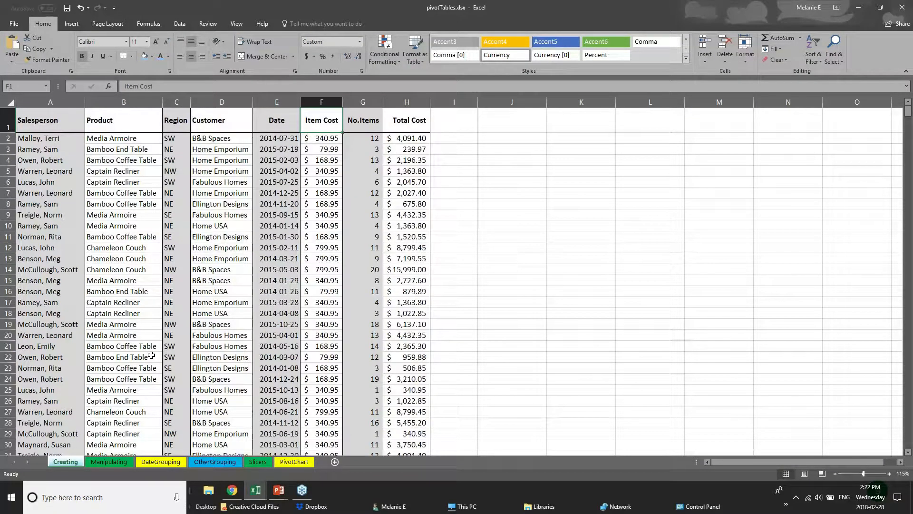
scroll(151, 356, "down", 13)
scroll(151, 356, "down", 20)
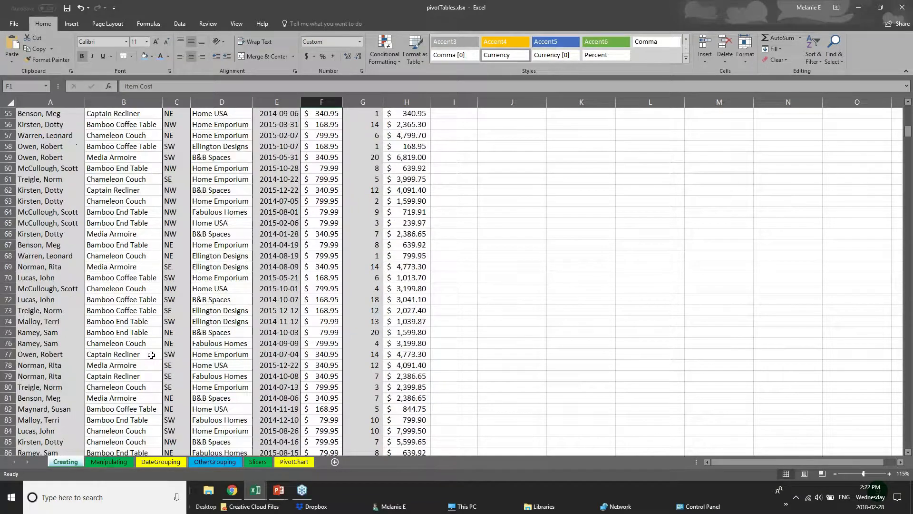
scroll(179, 314, "up", 20)
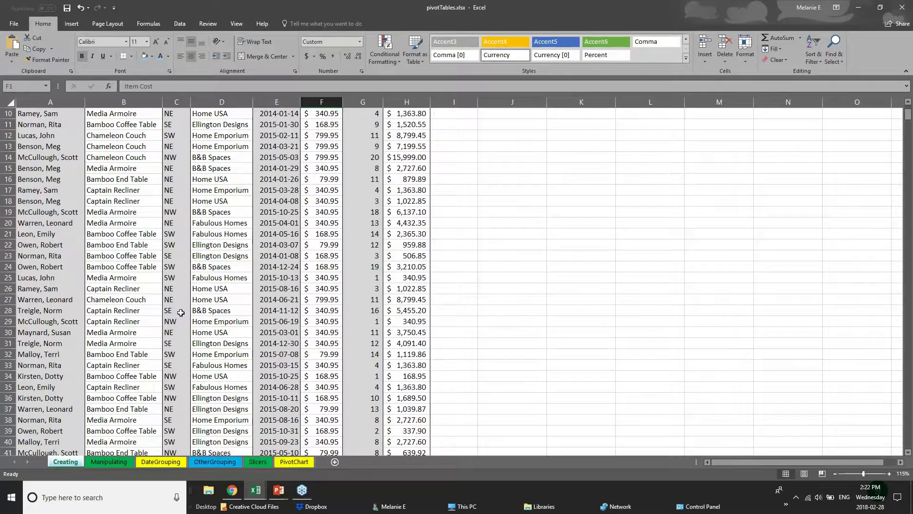
- Select each column from Salesperson to Total Cost in turn, ending on column A
left_click(55, 151)
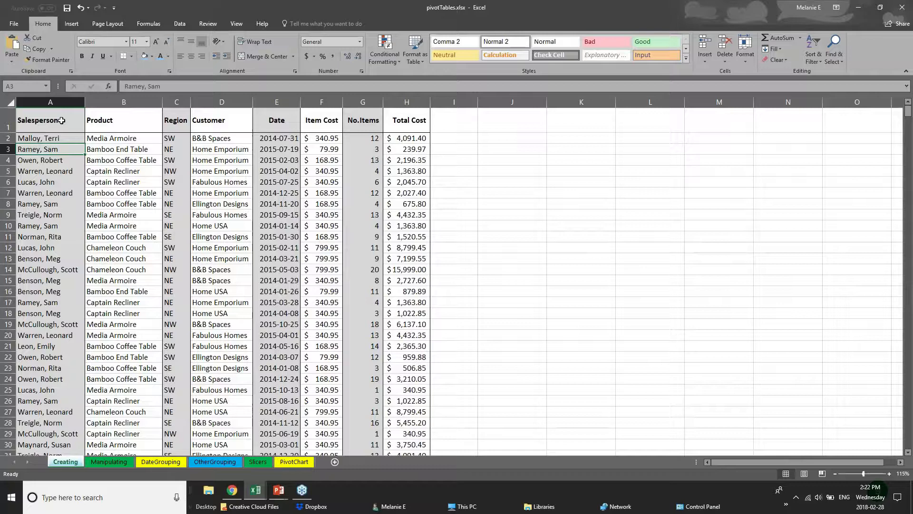
left_click(51, 97)
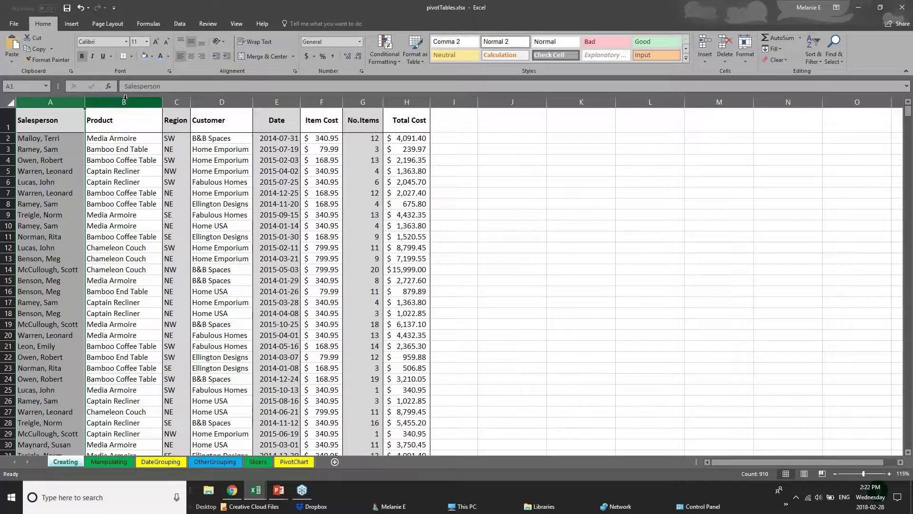
left_click(123, 101)
left_click(177, 102)
left_click(222, 102)
left_click(276, 101)
left_click(321, 101)
left_click(362, 101)
left_click(401, 101)
left_click(51, 100)
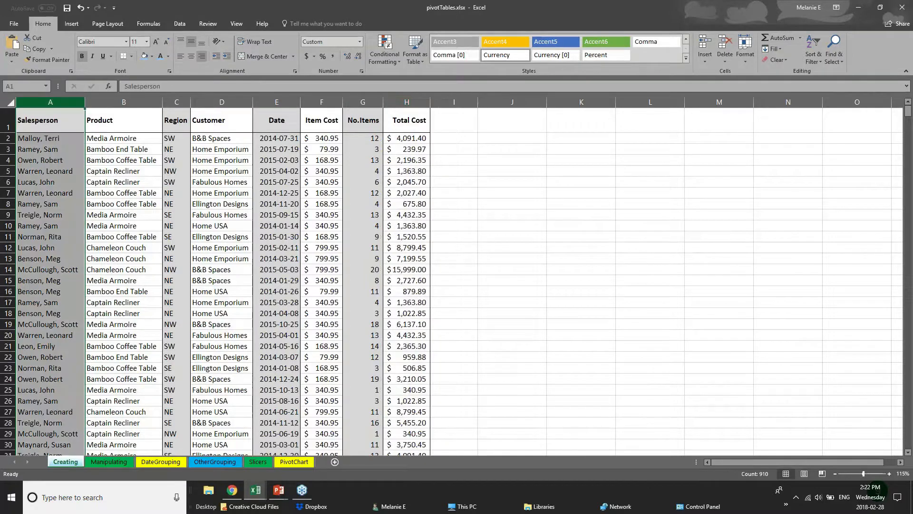
- Fill the Salesperson column A with light blue from the mini toolbar
right_click(51, 101)
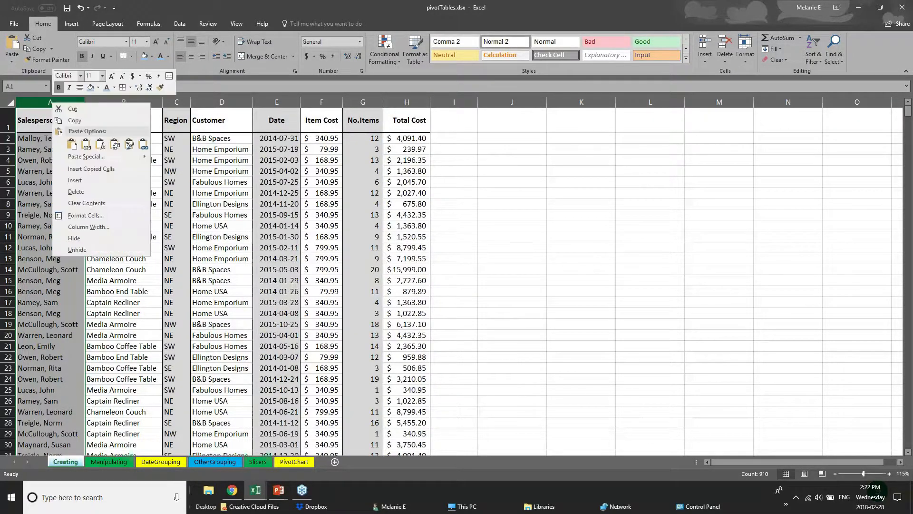
left_click(97, 88)
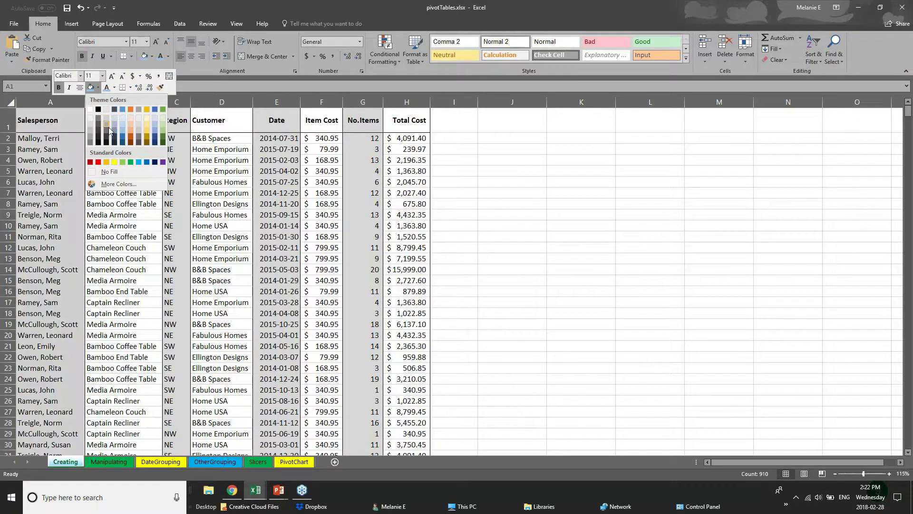
left_click(123, 134)
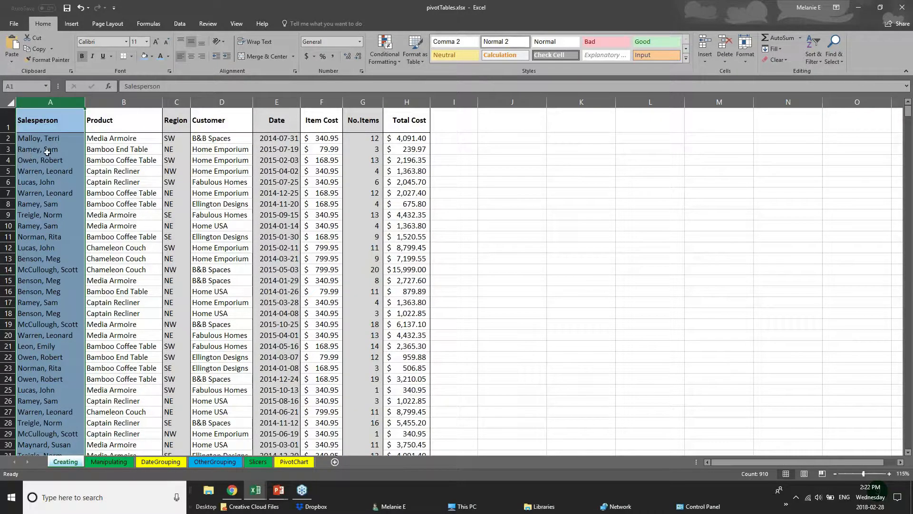
left_click(28, 150)
left_click_drag(38, 131, 411, 125)
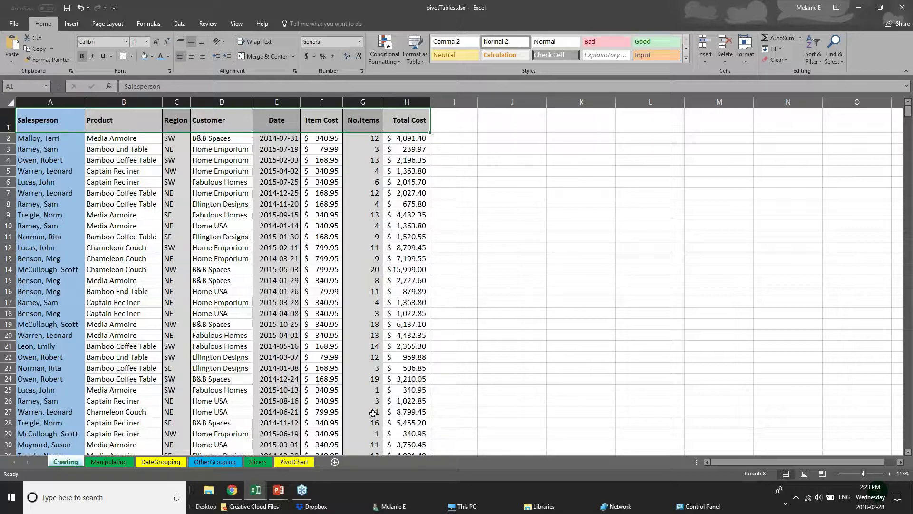
- Apply a Thick Bottom Border to header row 1 of the sales list
left_click(9, 123)
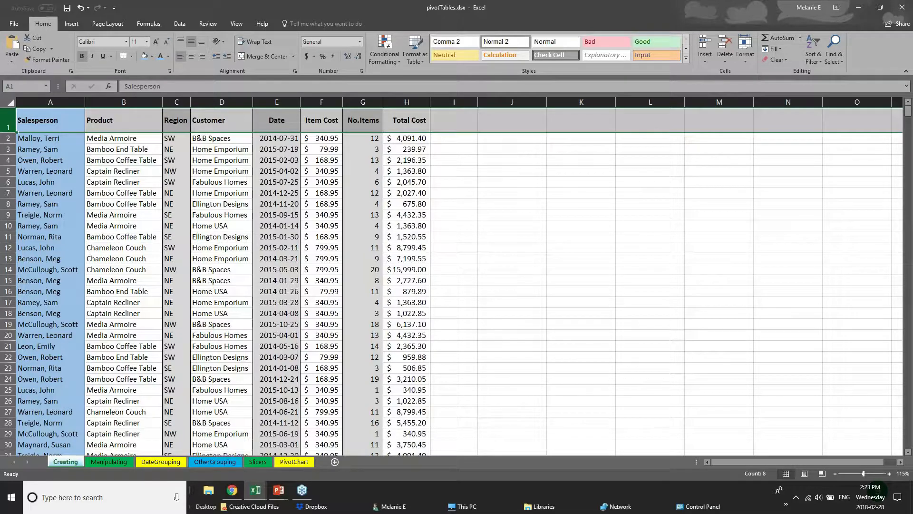
left_click(132, 57)
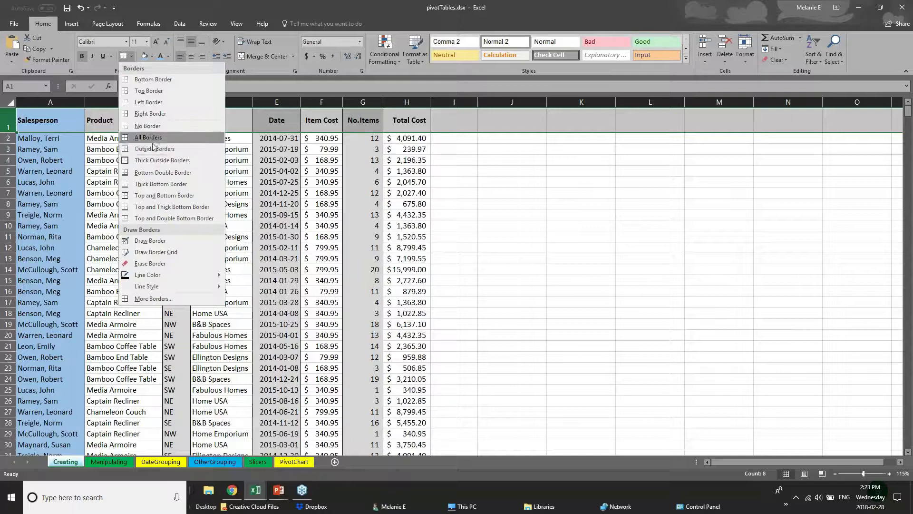
left_click(8, 122)
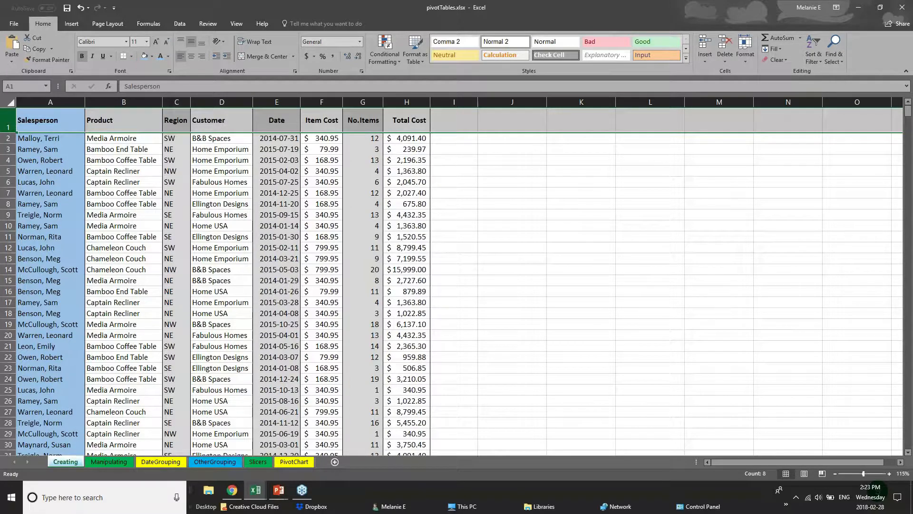
left_click(131, 57)
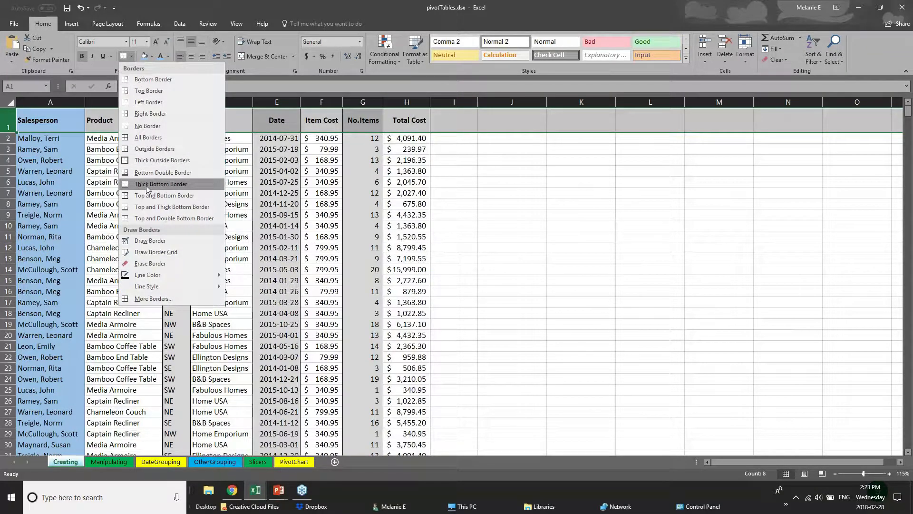
left_click(126, 186)
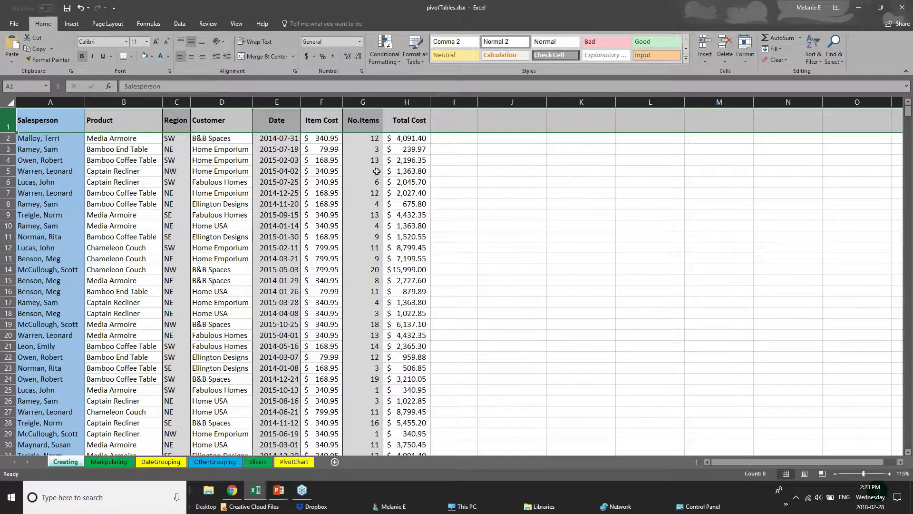
left_click(443, 172)
left_click_drag(54, 124, 413, 122)
left_click(217, 289)
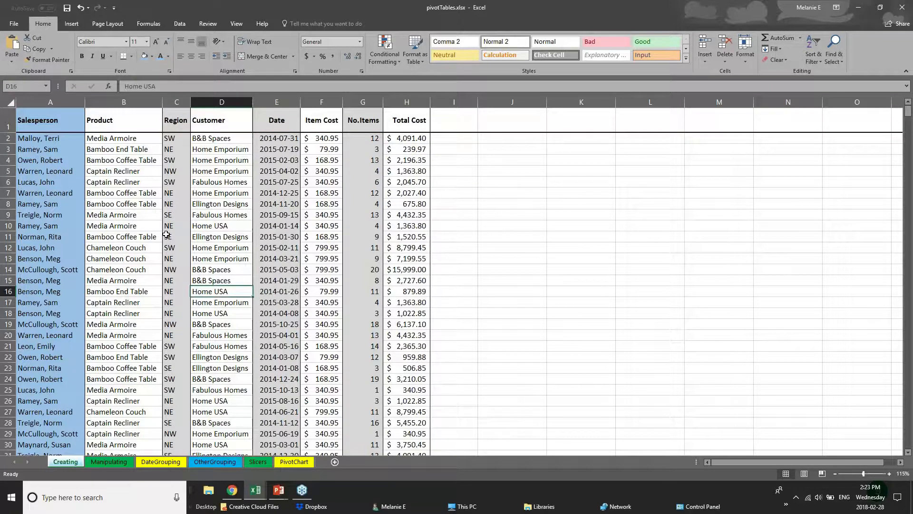
scroll(66, 378, "down", 14)
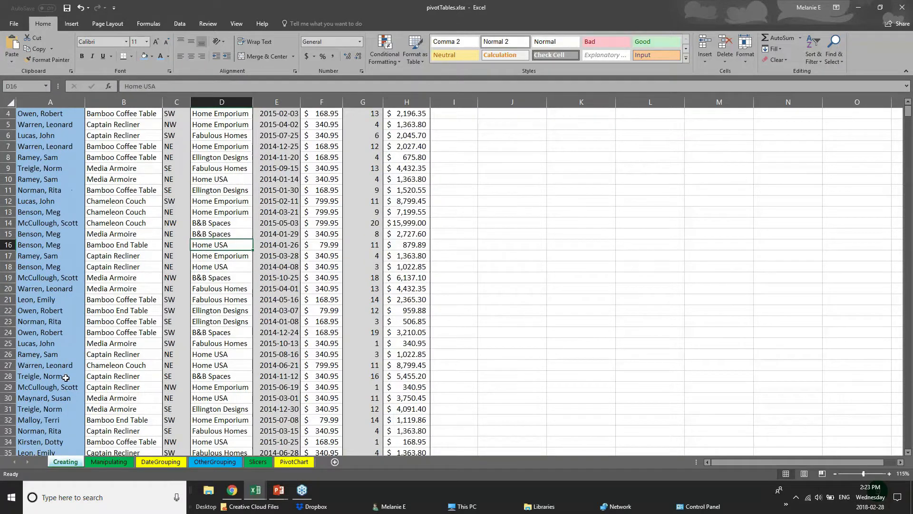
- Flip through the Manipulating, DateGrouping, OtherGrouping, Slicers and PivotChart sheets, then switch to 01 - Examples.xlsx
left_click(109, 461)
left_click(161, 462)
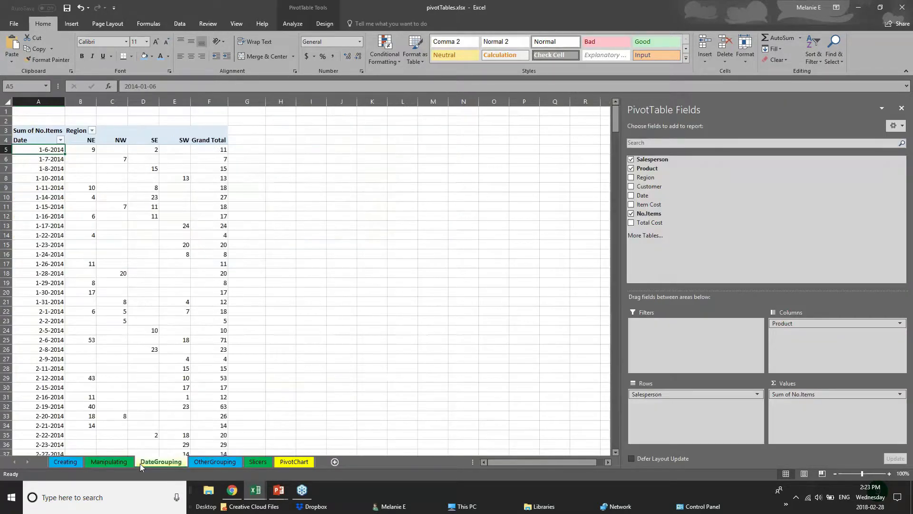
left_click(230, 462)
left_click(258, 461)
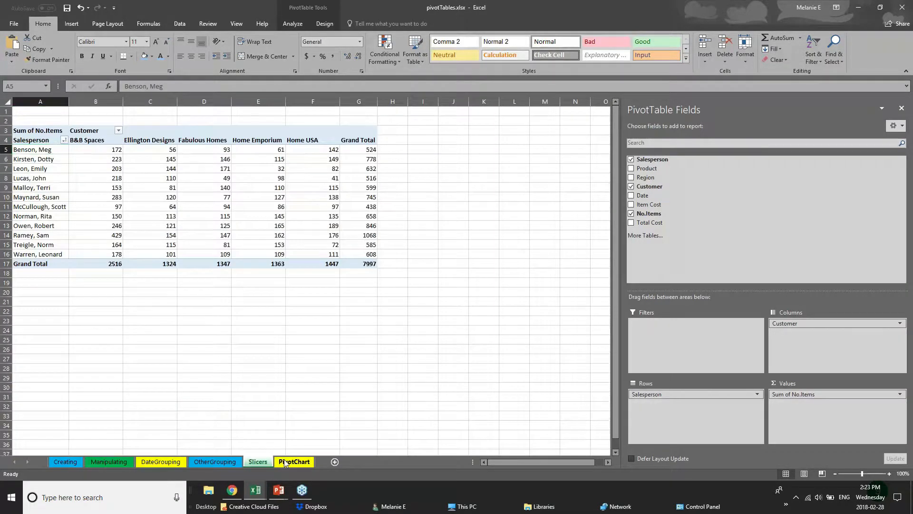
left_click(284, 461)
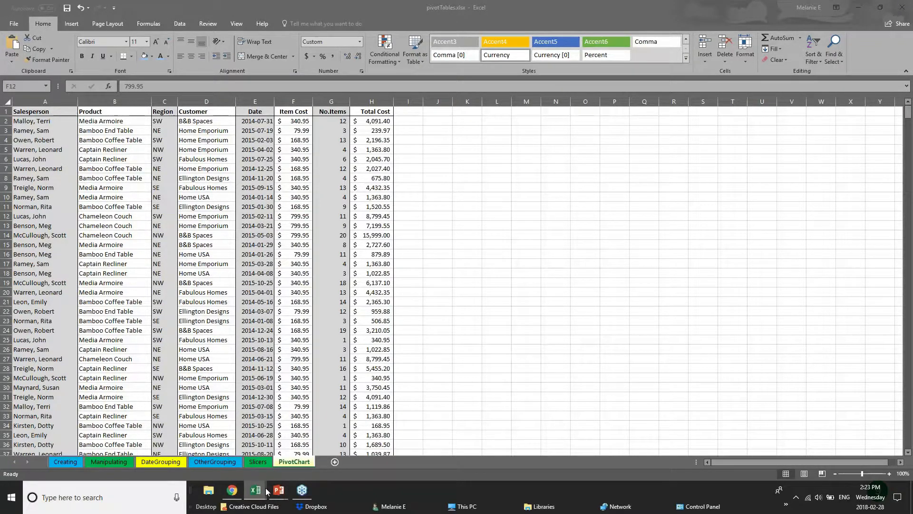
left_click(153, 456)
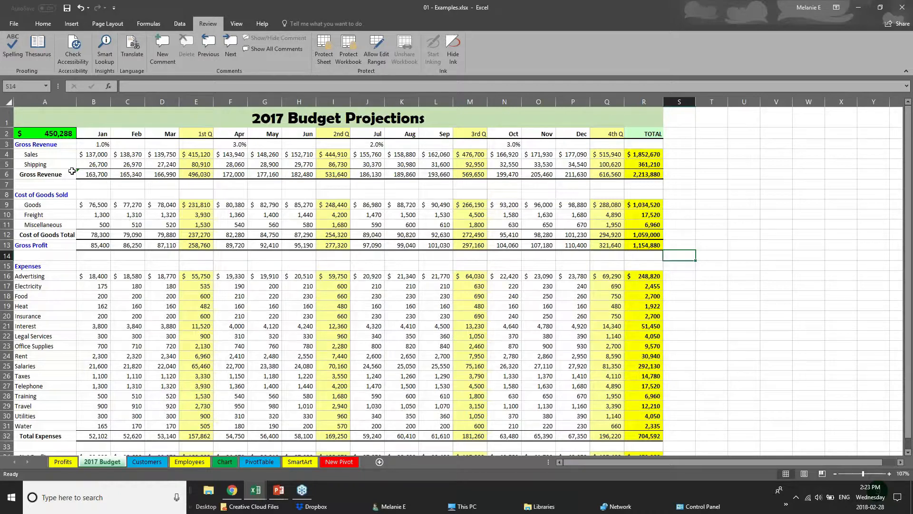
- Select the quarter columns, Gross Revenue row and Jan–TOTAL header row to compare totals
left_click(199, 136)
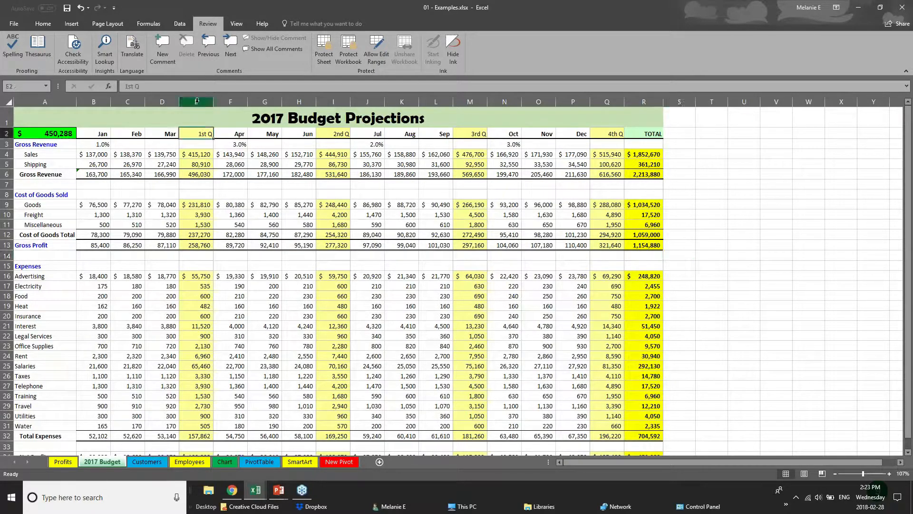
key("ctrl+space")
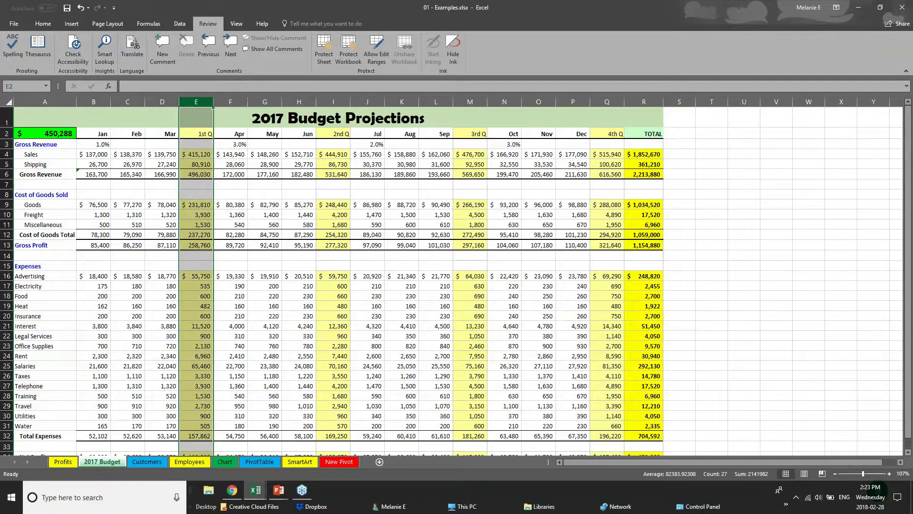
left_click(337, 100)
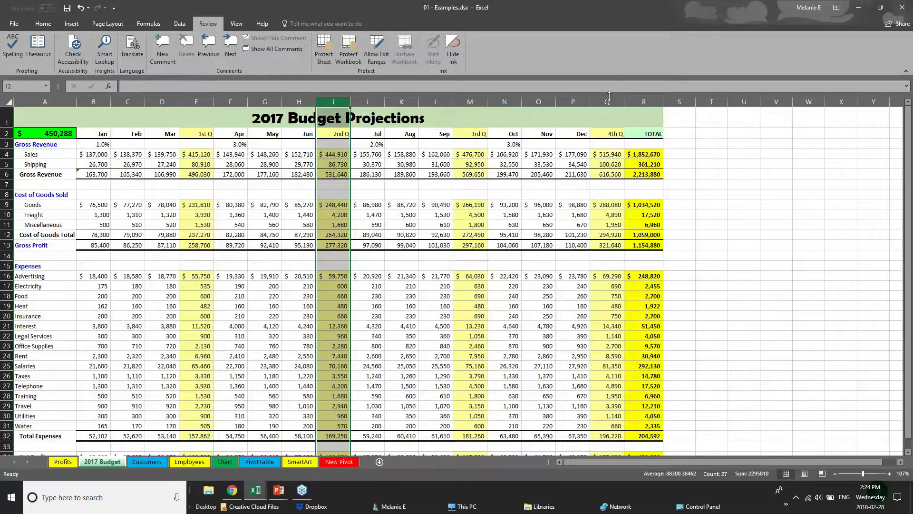
left_click(609, 100)
left_click(470, 101)
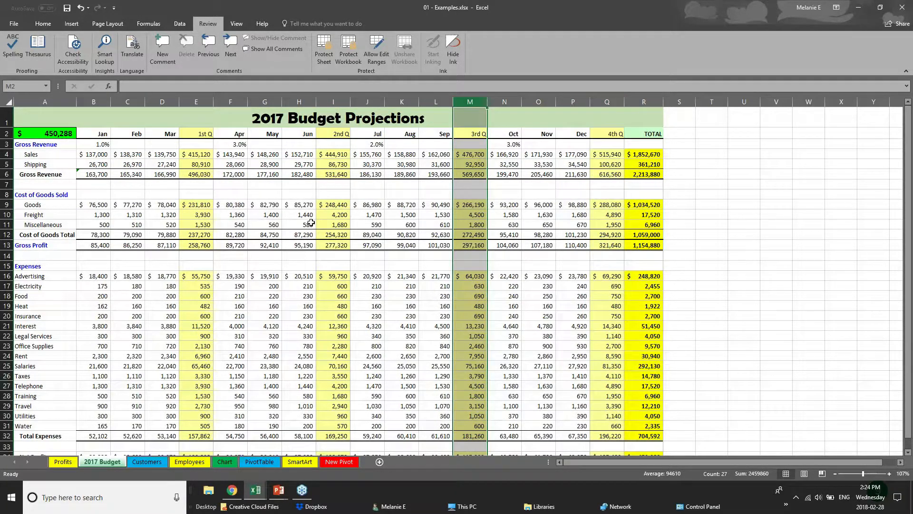
left_click_drag(93, 176, 655, 172)
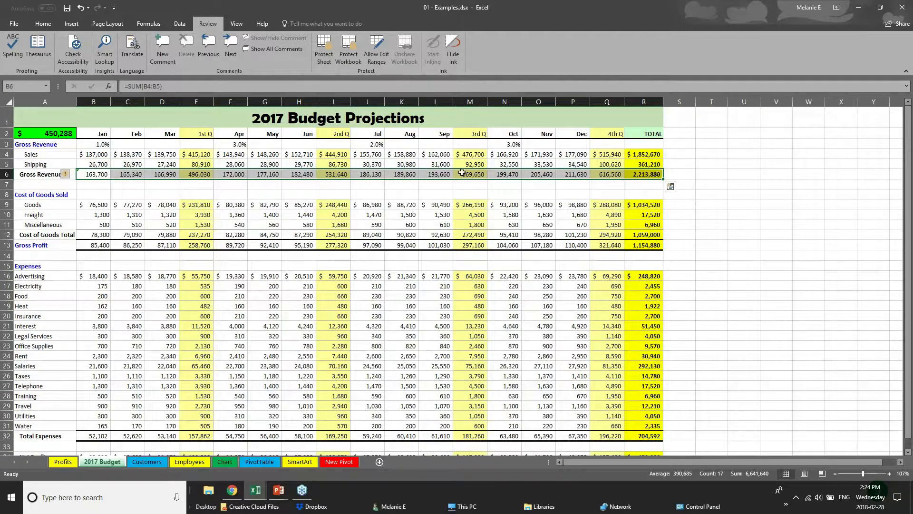
left_click_drag(106, 135, 639, 131)
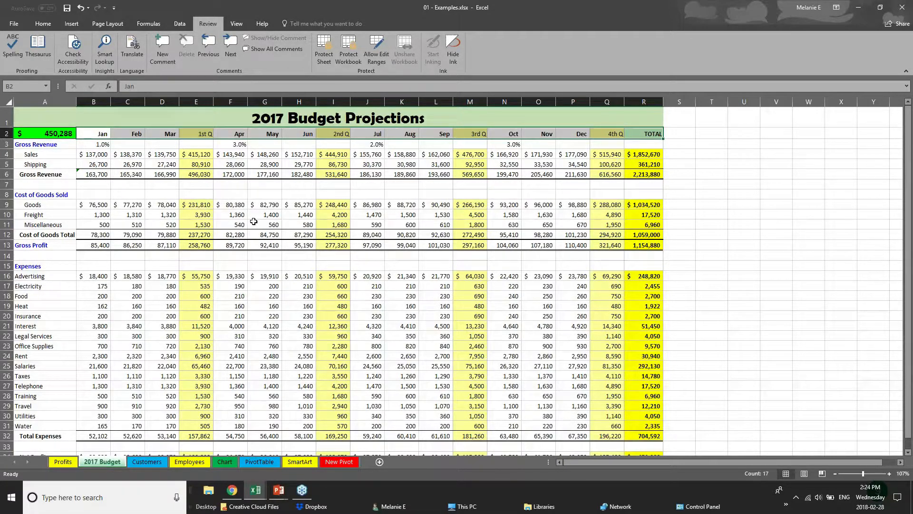
- Remove all borders from the entire 2017 Budget sheet
left_click(10, 102)
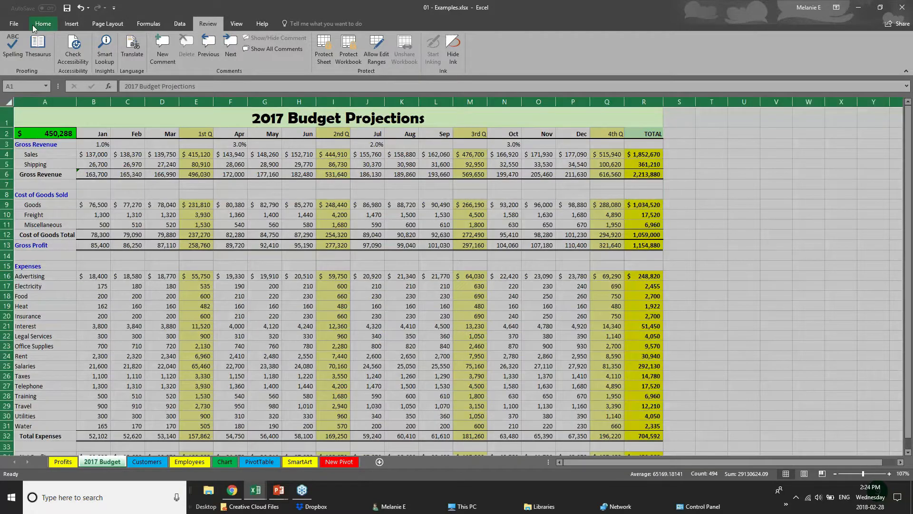
left_click(32, 25)
left_click(131, 57)
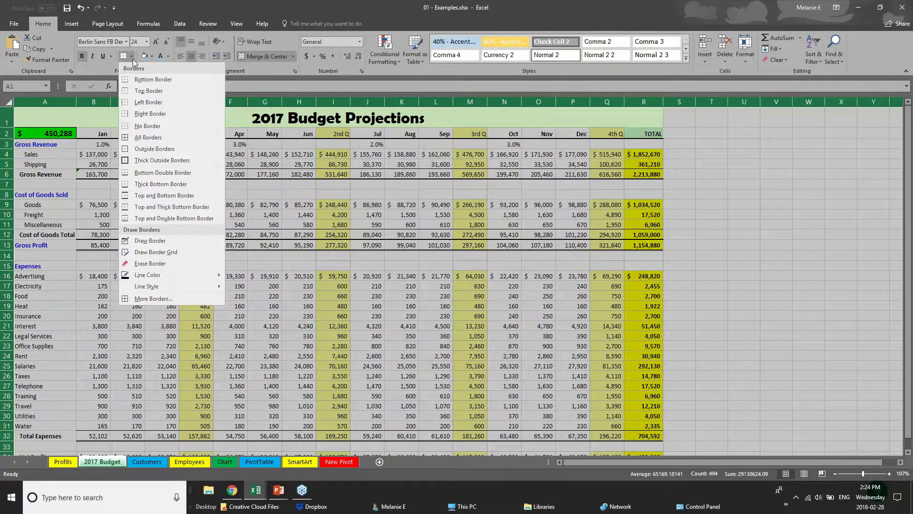
left_click(156, 126)
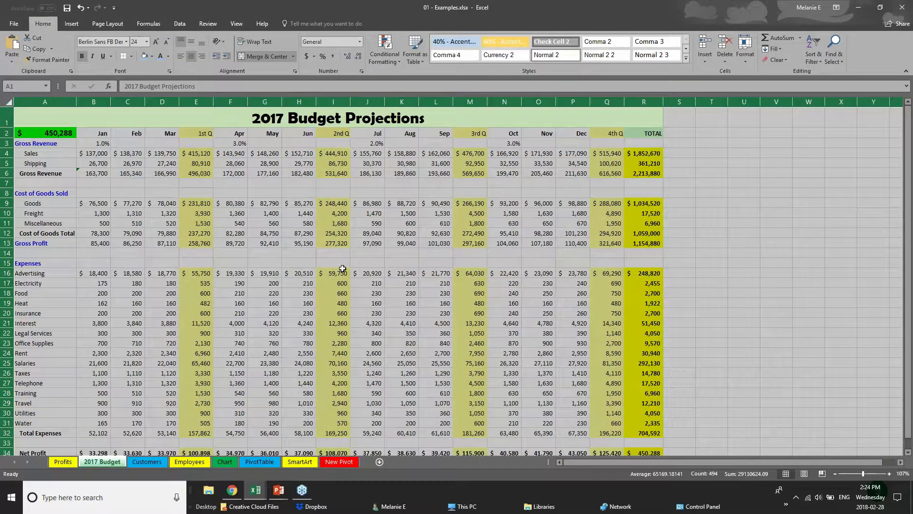
left_click(351, 260)
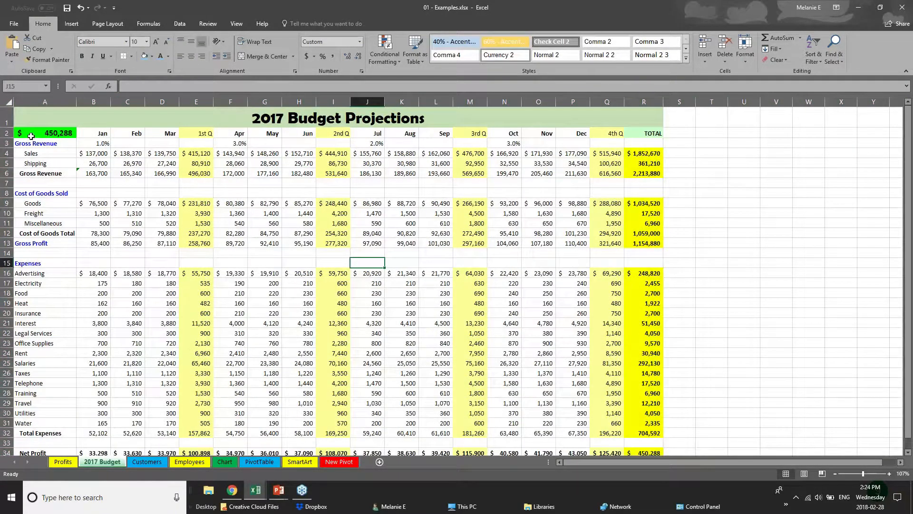
- Give the month header row B2:R2 top and bottom borders and a light blue fill
left_click_drag(95, 134, 233, 144)
left_click_drag(307, 136, 647, 134)
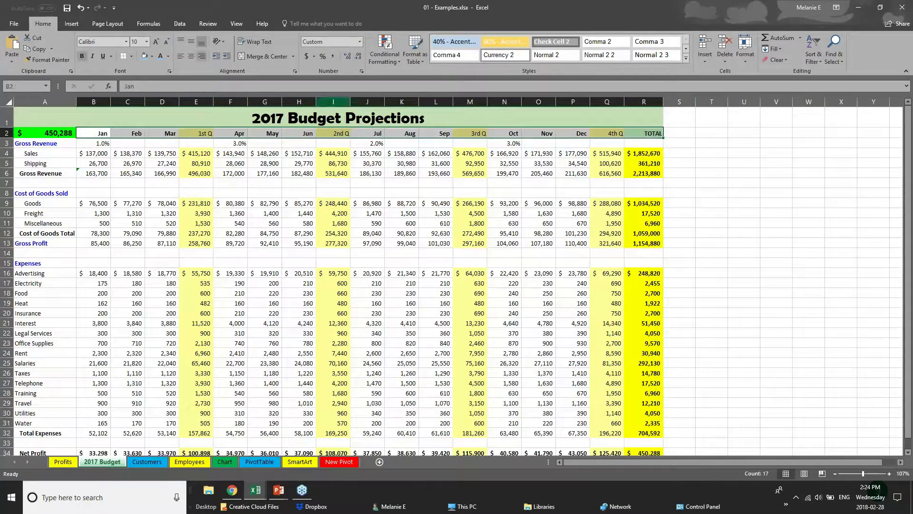
left_click(132, 56)
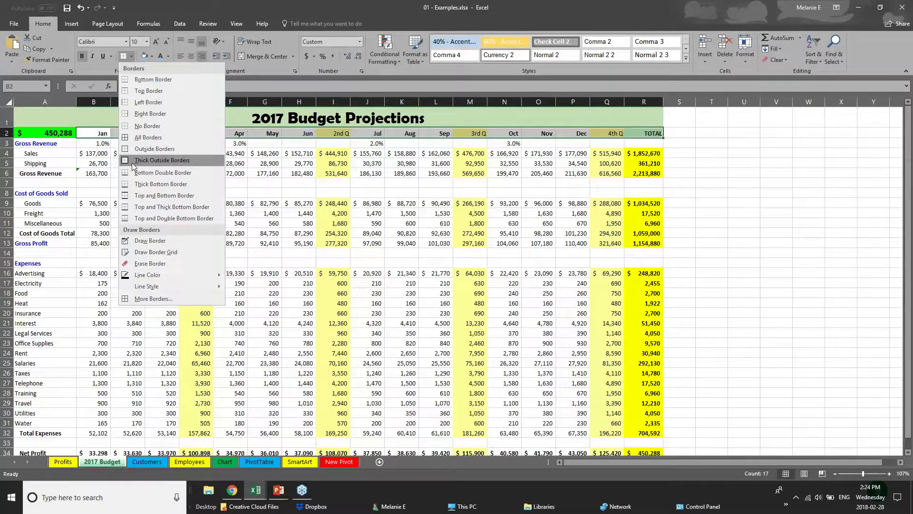
left_click(143, 197)
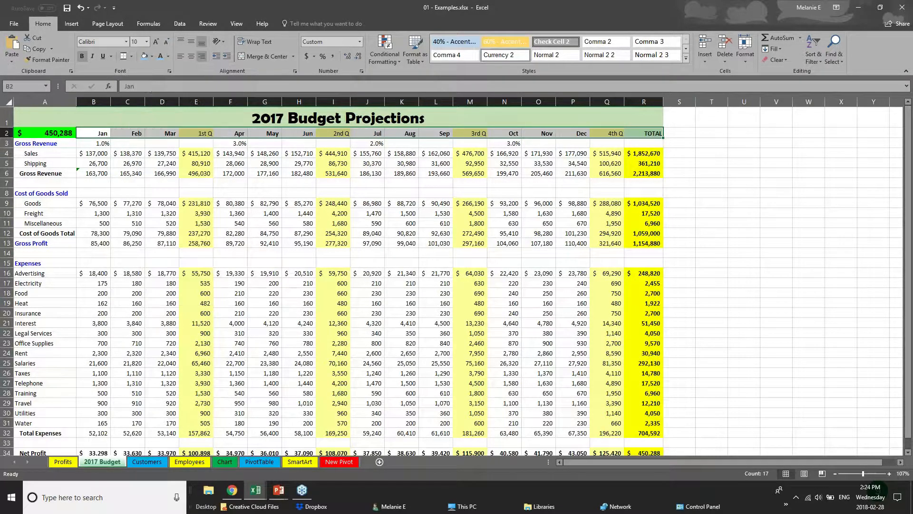
left_click(146, 59)
left_click(137, 223)
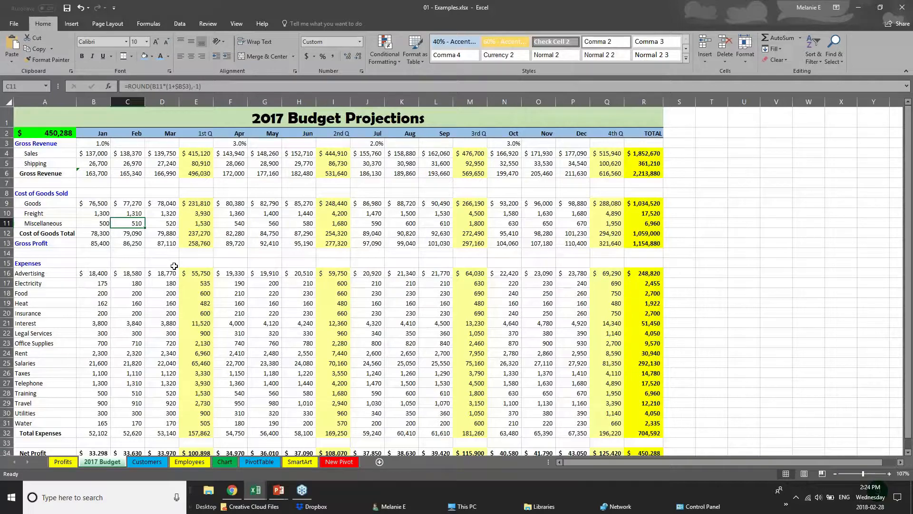
- Check the Gross Revenue formula in C6, the title cell A1 and January Sales in B4
left_click(141, 173)
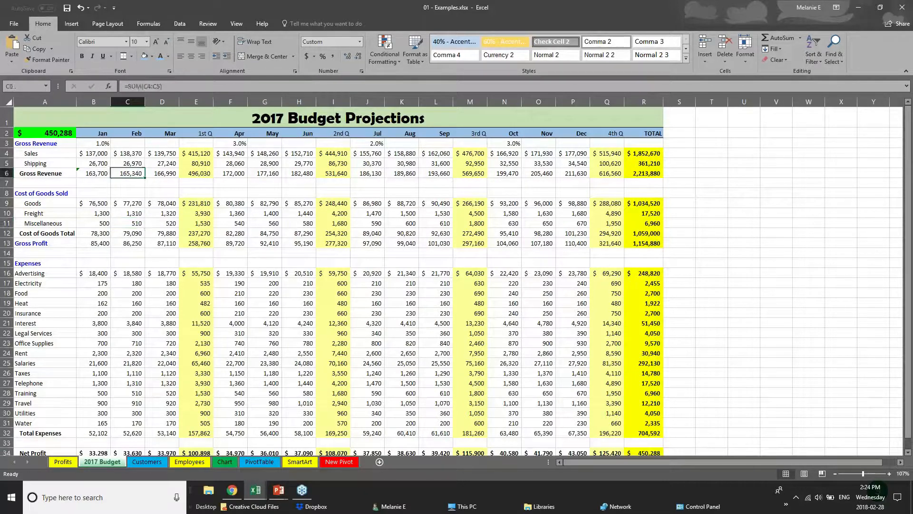
left_click(266, 118)
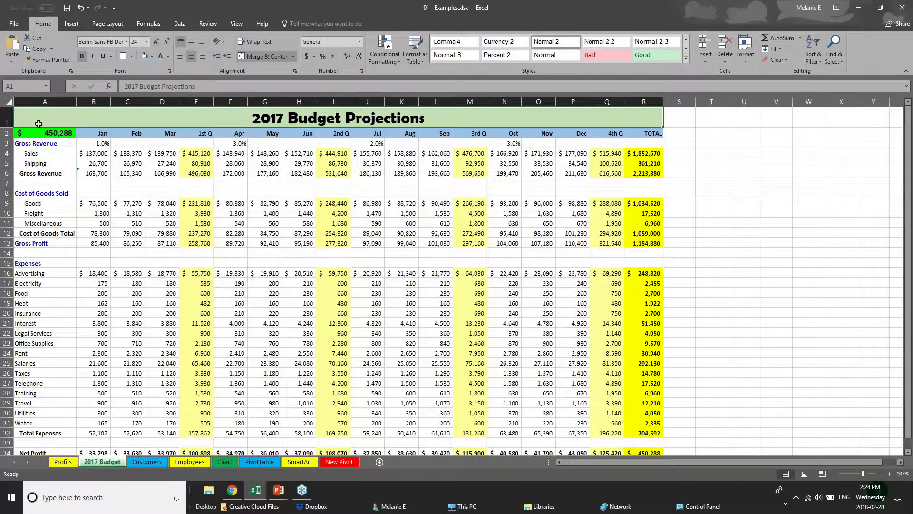
left_click(86, 154)
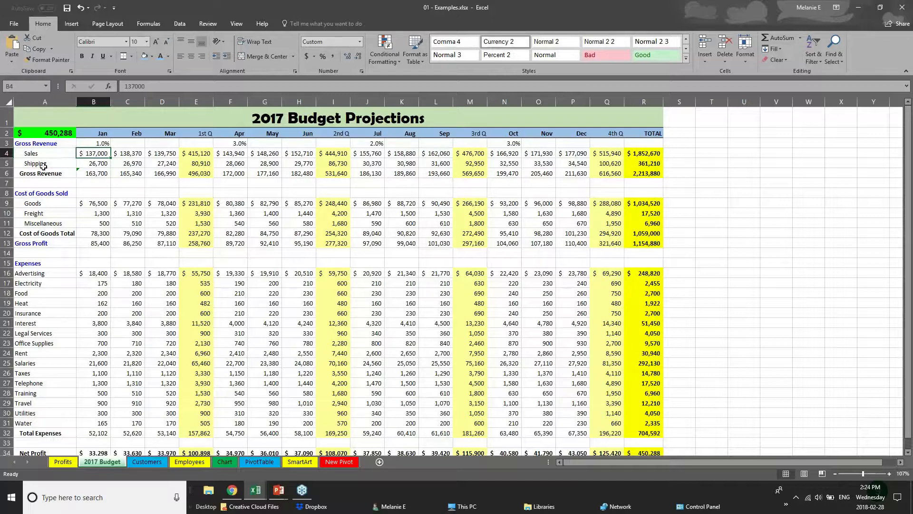
- Change the '2017 Budget Projections' title in A1 from Berlin Sans FB Demi to Arial
left_click(7, 119)
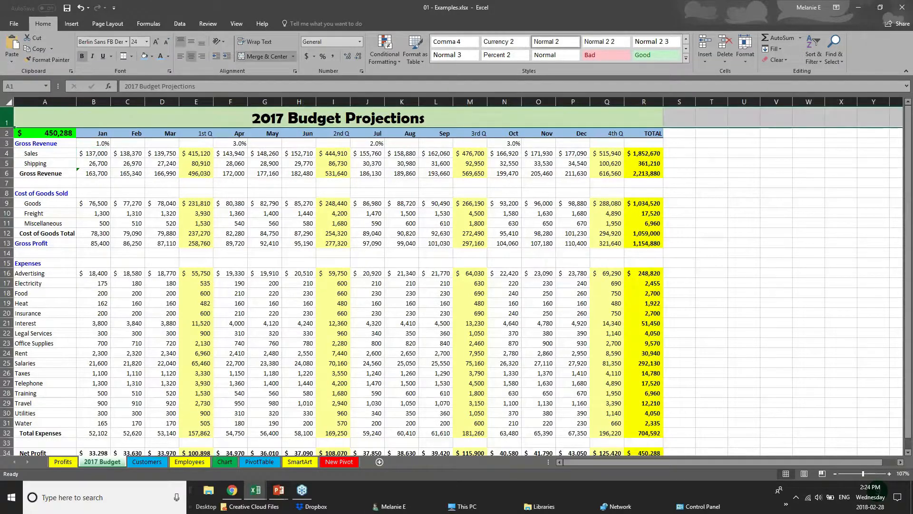
left_click(255, 119)
double_click(255, 119)
left_click_drag(256, 119, 427, 121)
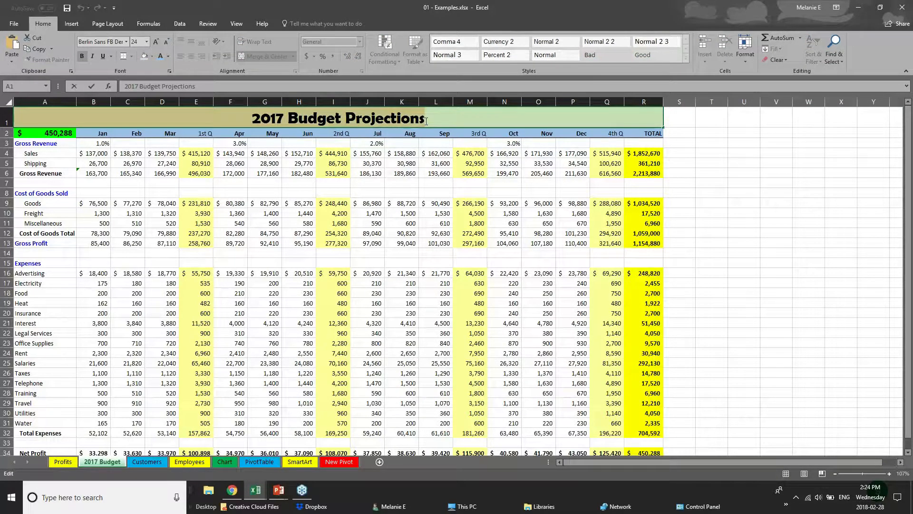
left_click(127, 42)
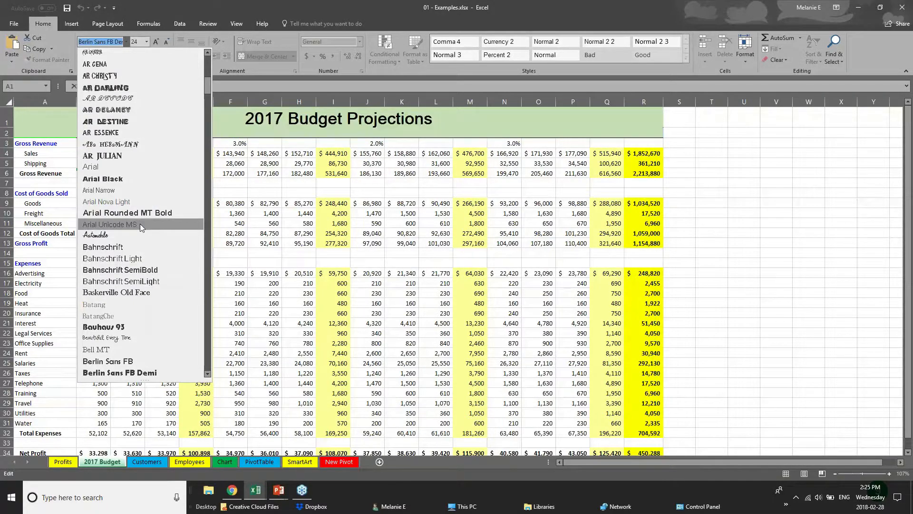
left_click(144, 167)
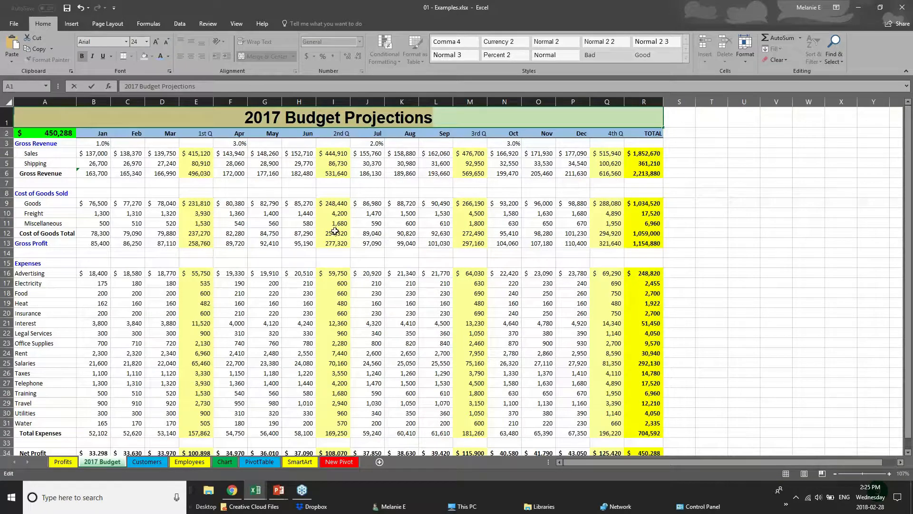
right_click(324, 120)
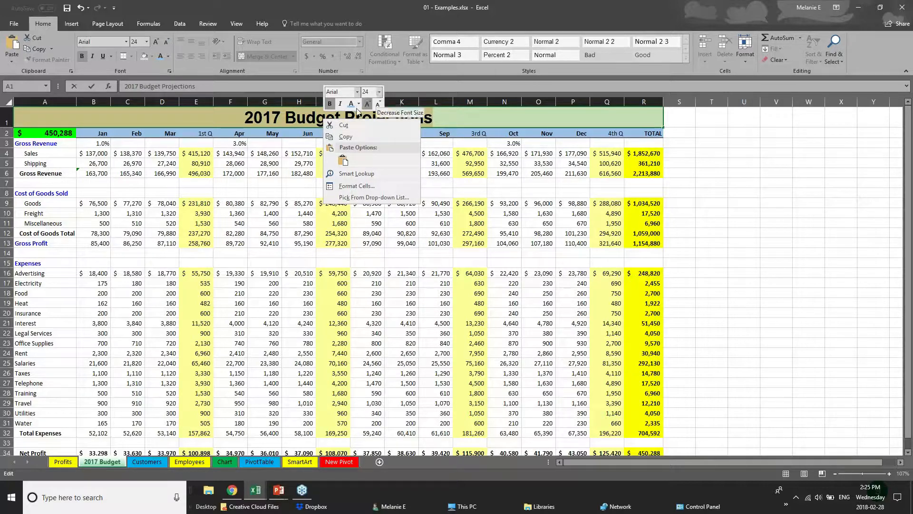
key("Escape")
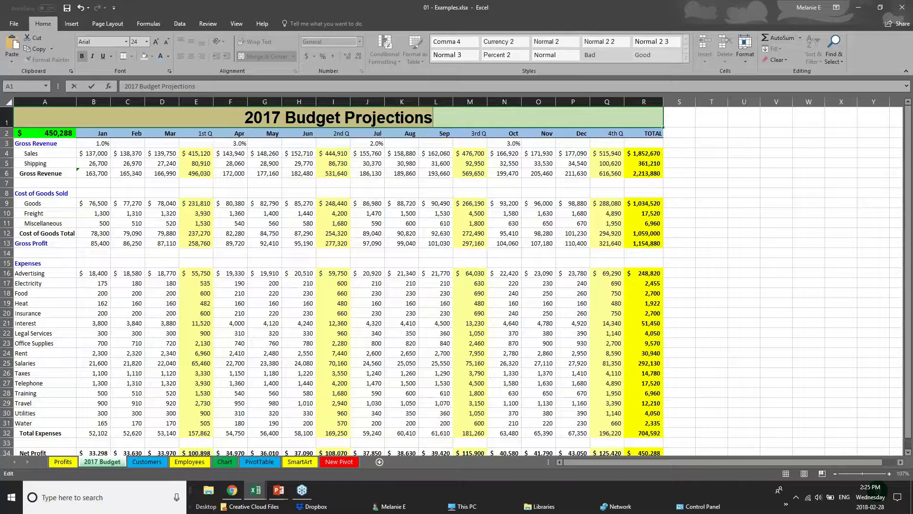
left_click(223, 137)
left_click(240, 391)
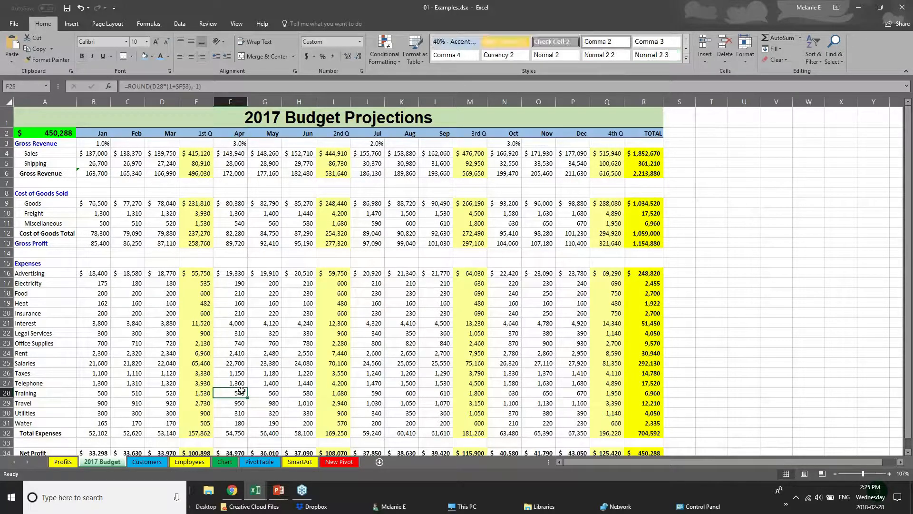
- Give the Net Profit row a dark fill with white text
scroll(241, 391, "down", 3)
left_click_drag(648, 351, 4, 348)
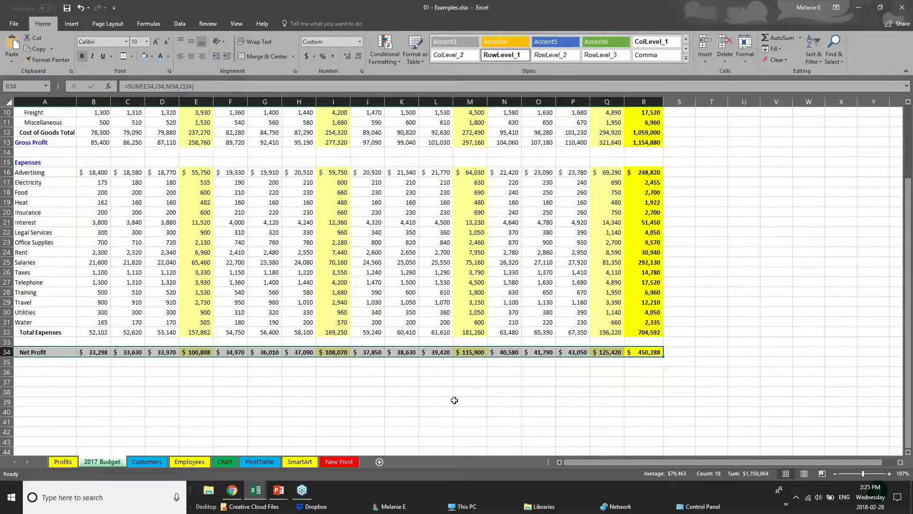
left_click(152, 56)
left_click(151, 79)
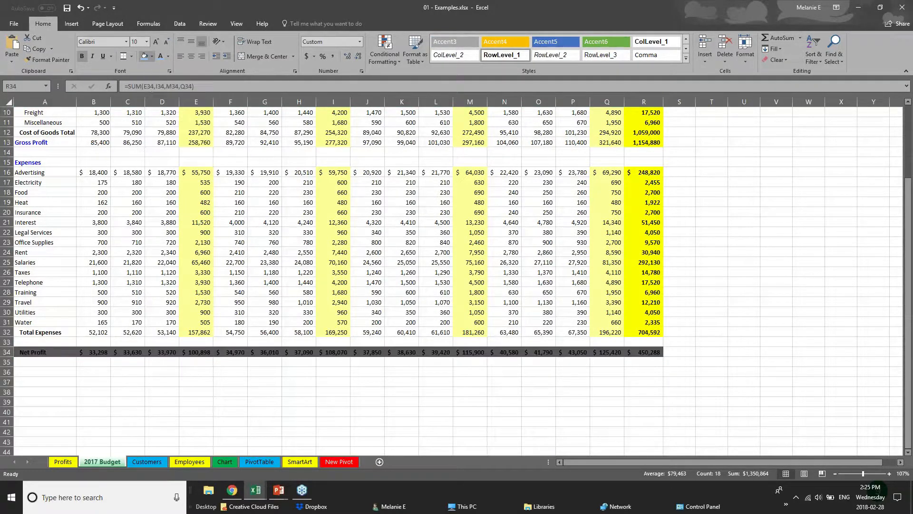
left_click(167, 59)
left_click(168, 94)
left_click(359, 373)
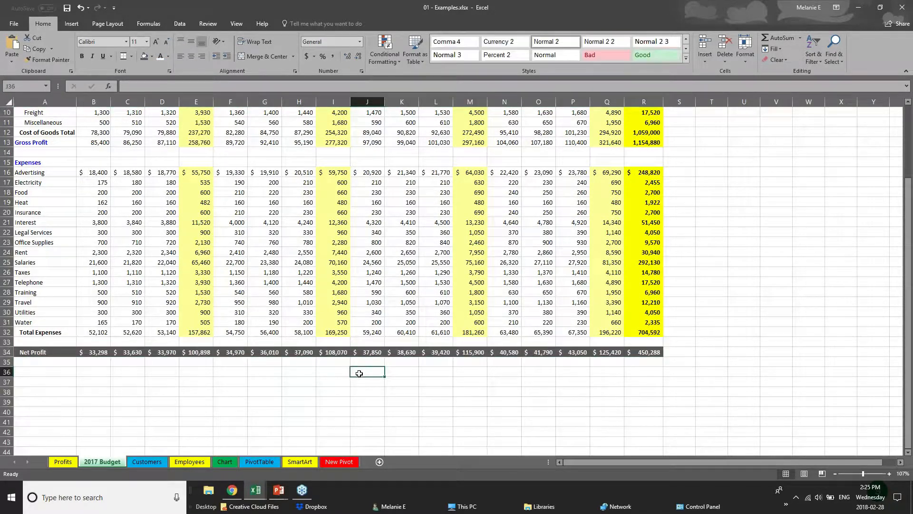
- Scroll back to the top and bring up the PowerPoint window previews from the taskbar
scroll(359, 374, "up", 1)
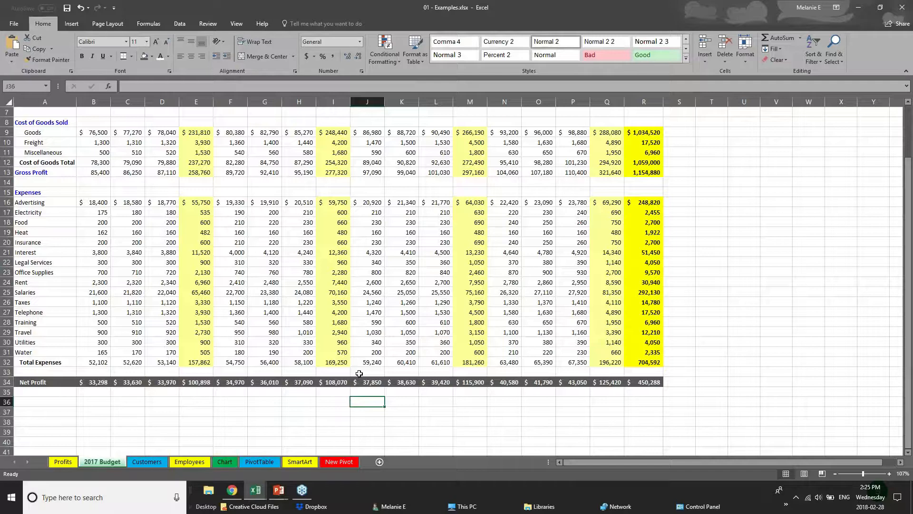
scroll(359, 373, "up", 2)
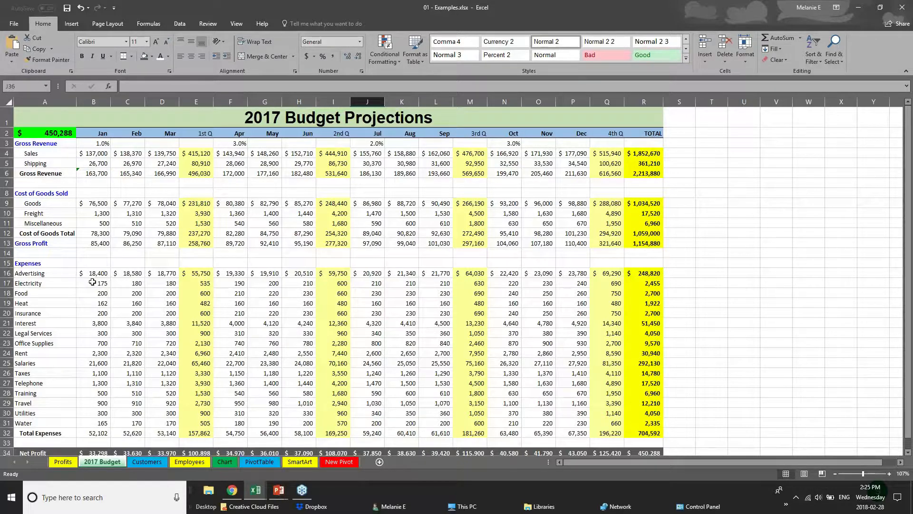
left_click(279, 490)
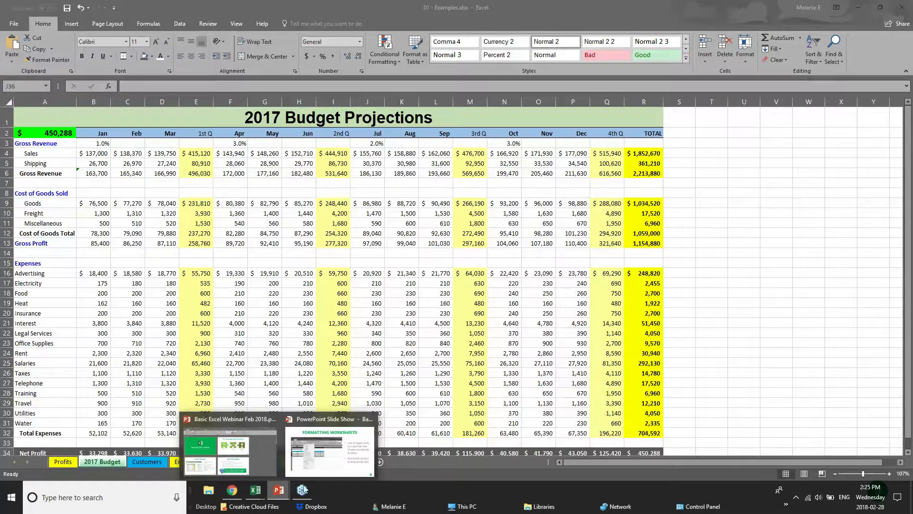
- Advance the slide show to Creating Charts, then switch to Excel's Webinar Sample Workbook
left_click(338, 472)
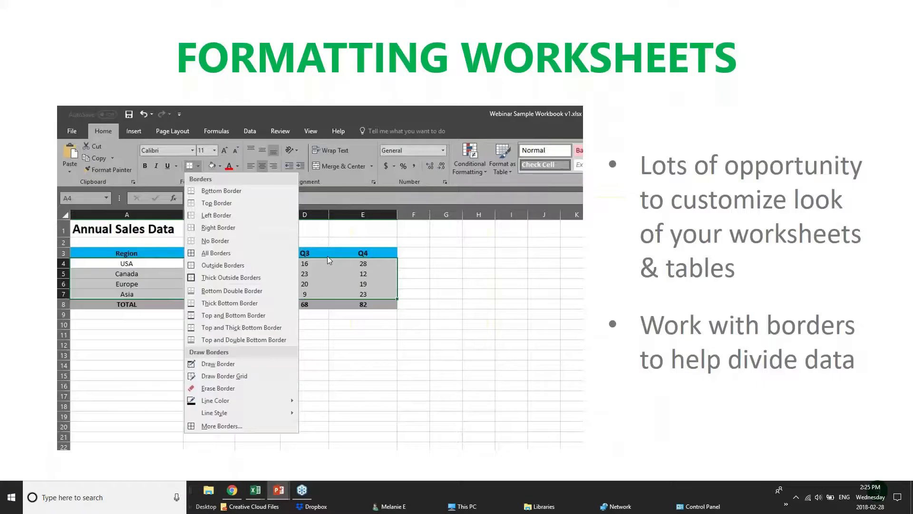
left_click(468, 371)
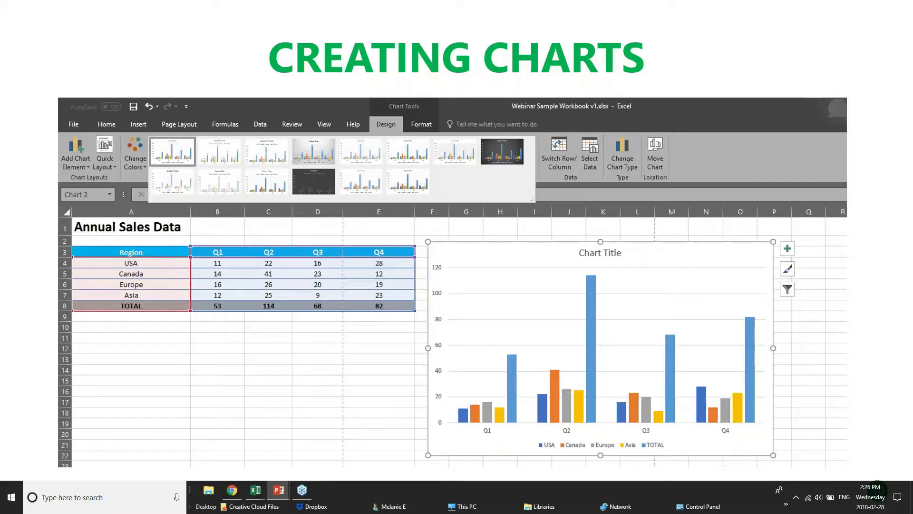
mouse_move(256, 492)
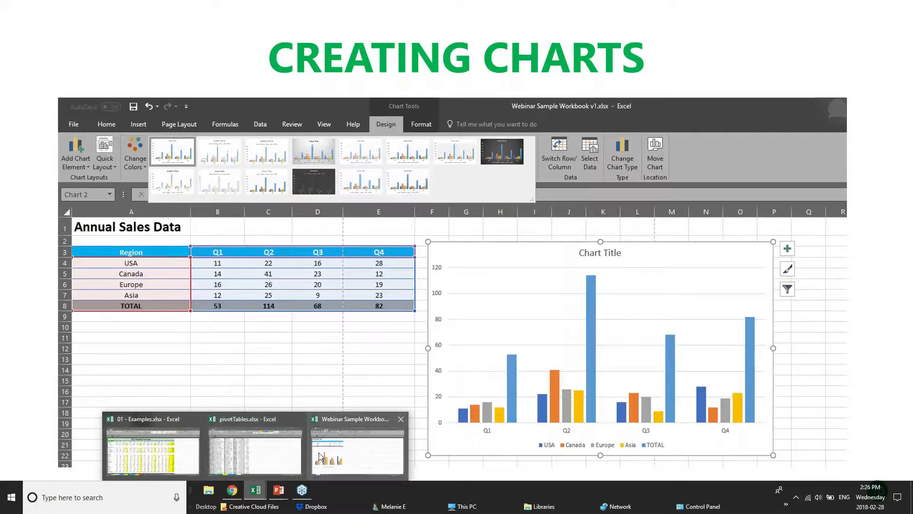
left_click(320, 453)
left_click(246, 155)
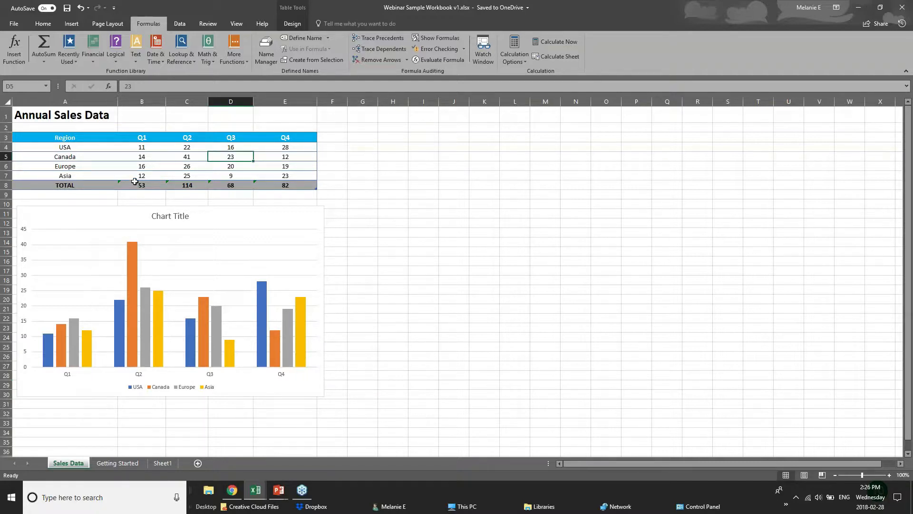
- Inspect USA's Q1–Q4 values and the Q4 and Q1 SUM totals, then list the Excel workbooks
left_click(161, 150)
left_click(196, 151)
left_click(240, 149)
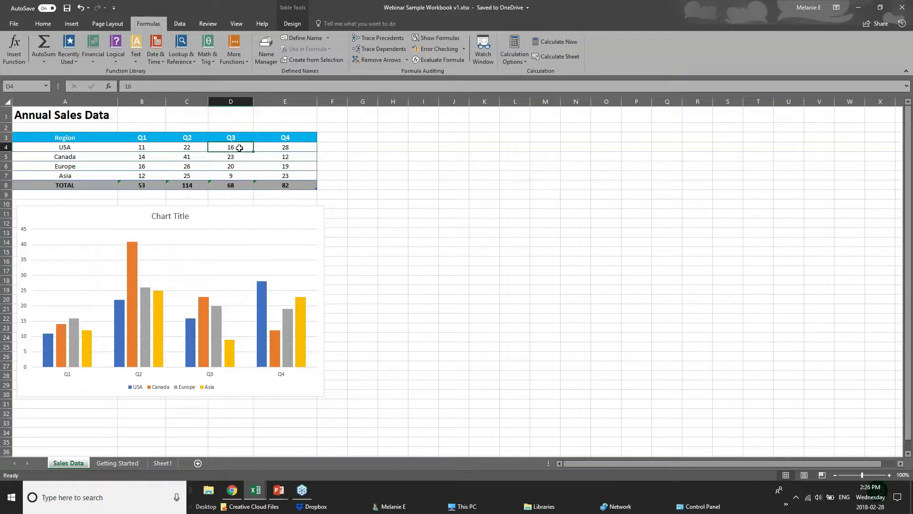
left_click(283, 145)
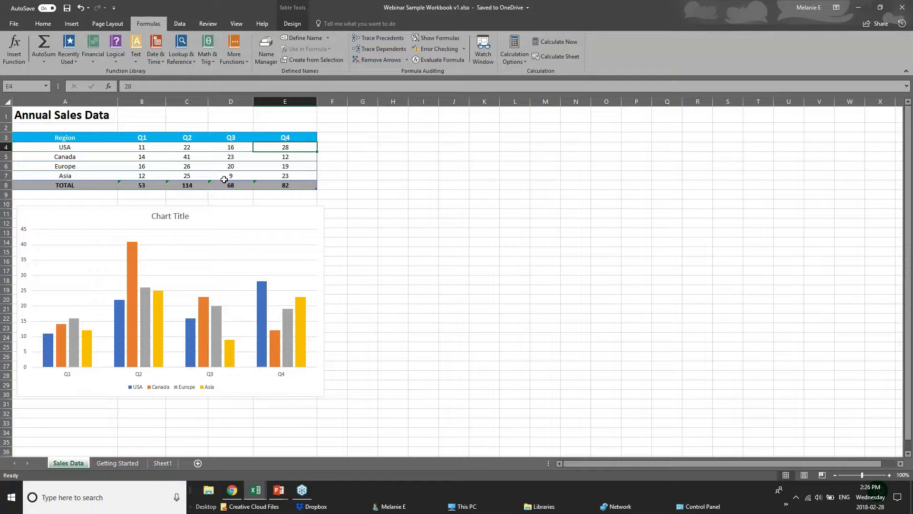
left_click(299, 185)
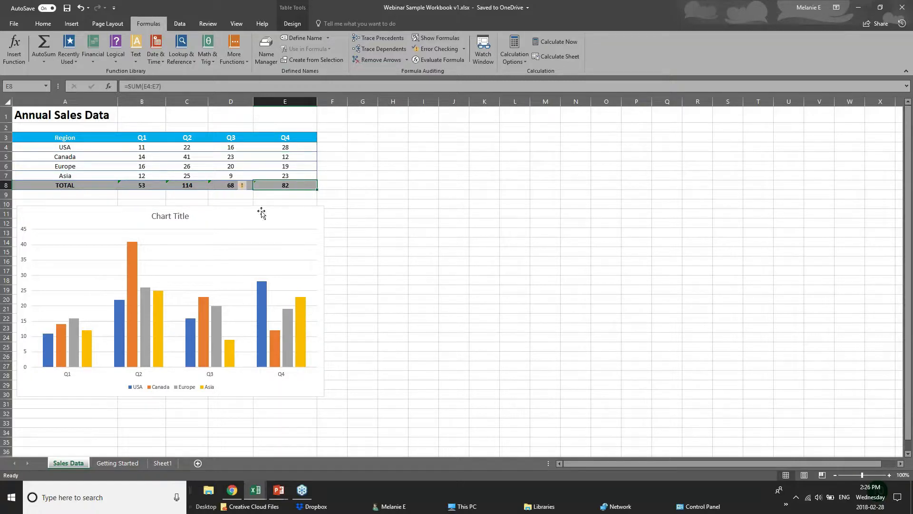
left_click(143, 185)
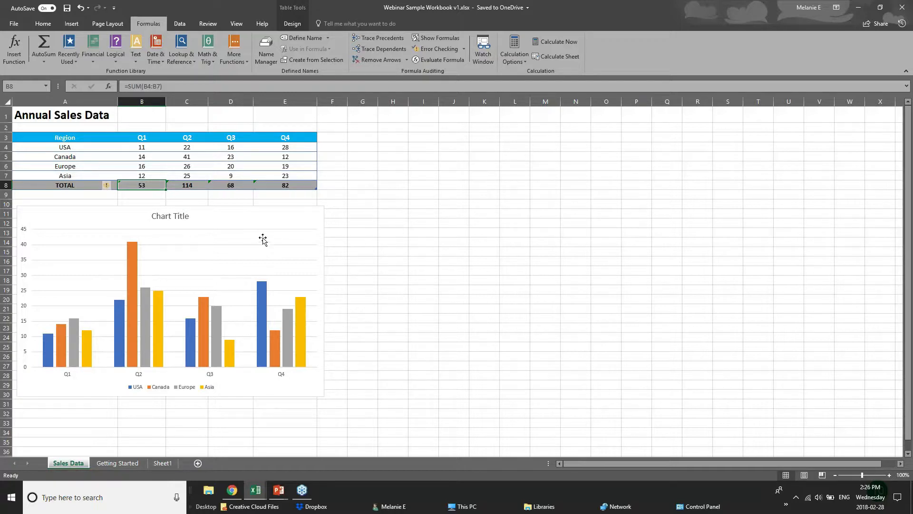
left_click(252, 492)
- Switch to 01 - Examples.xlsx, go to its Chart sheet and delete the existing chart
left_click(246, 454)
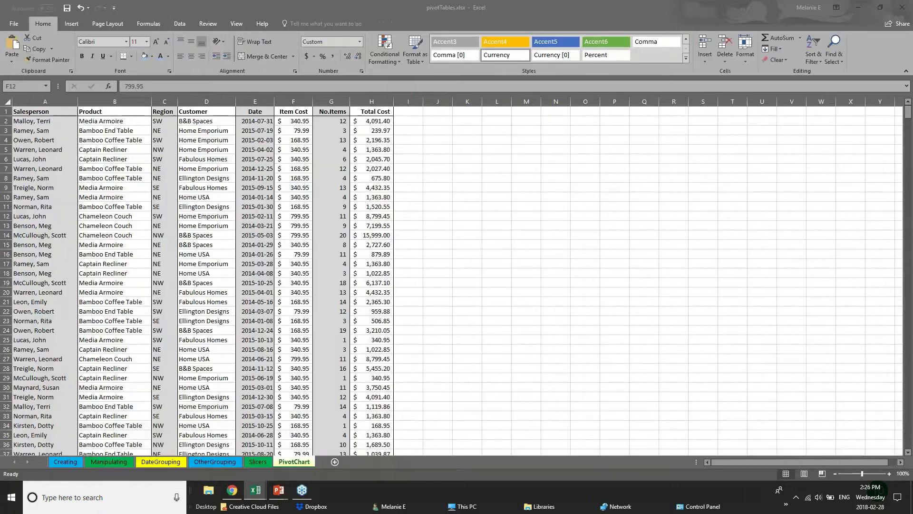
left_click(189, 458)
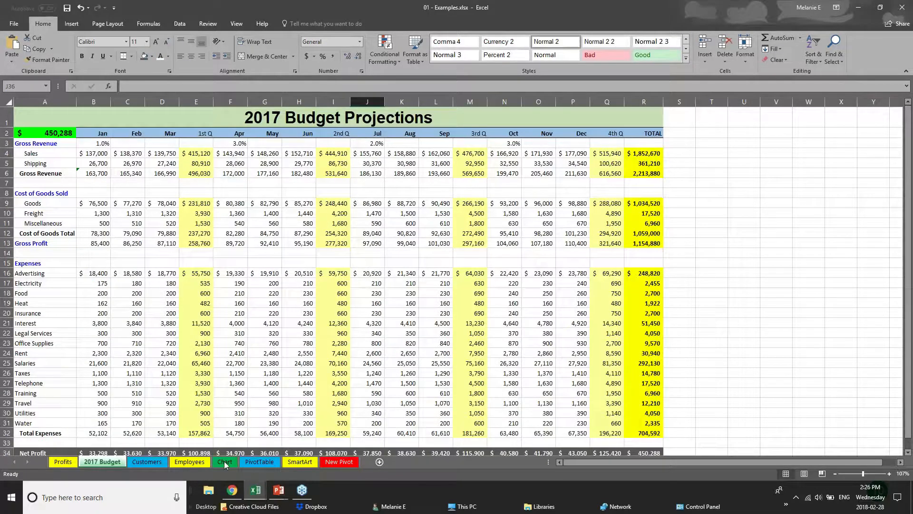
left_click(224, 461)
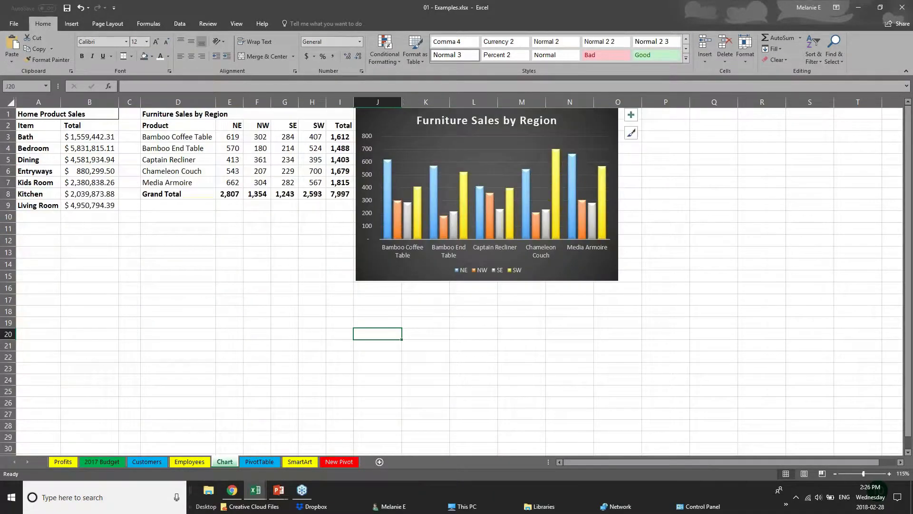
left_click_drag(573, 281, 721, 302)
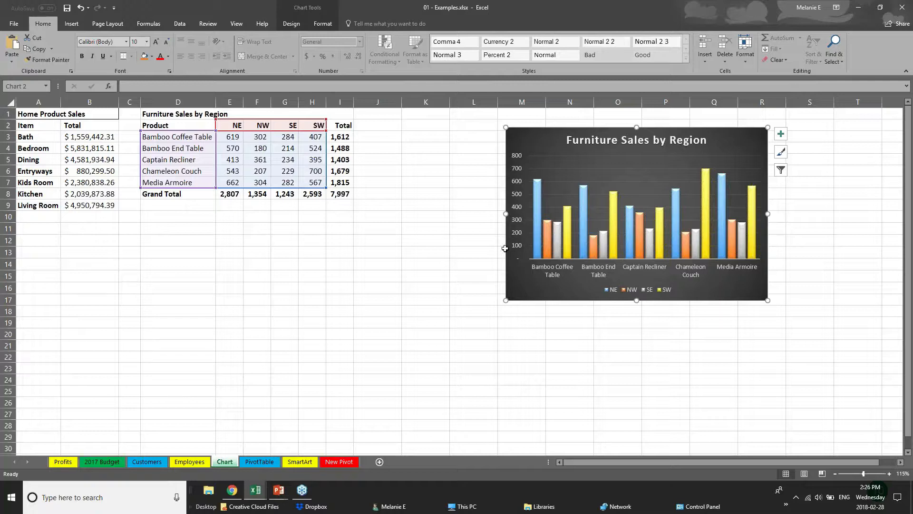
left_click_drag(589, 301, 684, 294)
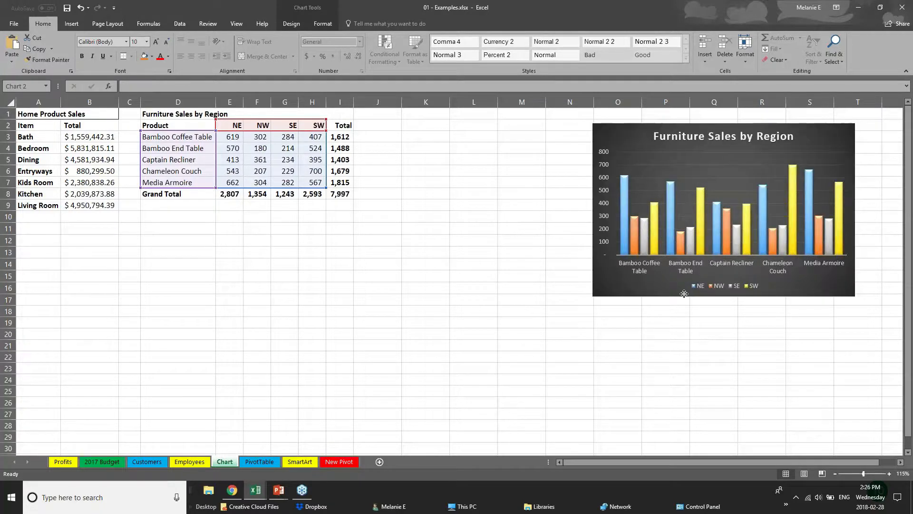
key("Delete")
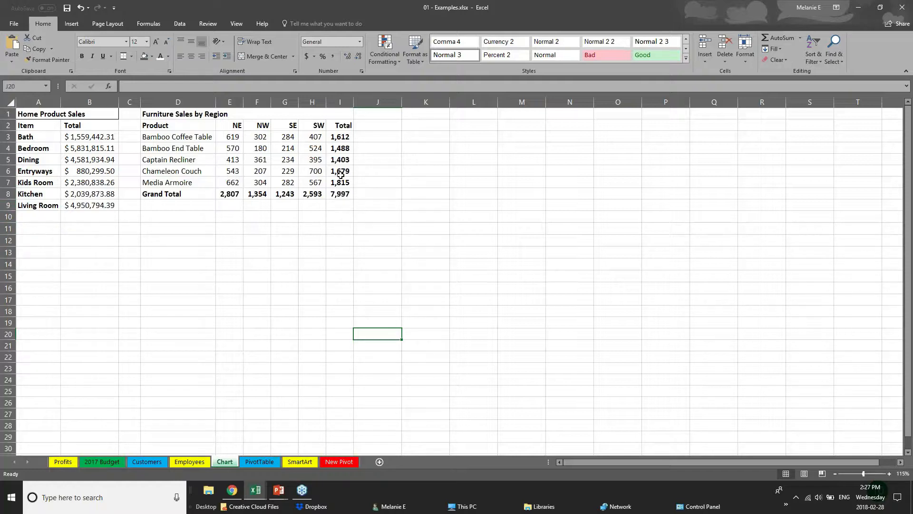
- Try the Total column and Grand Total row, then select only the chart data D2:H7
left_click(167, 125)
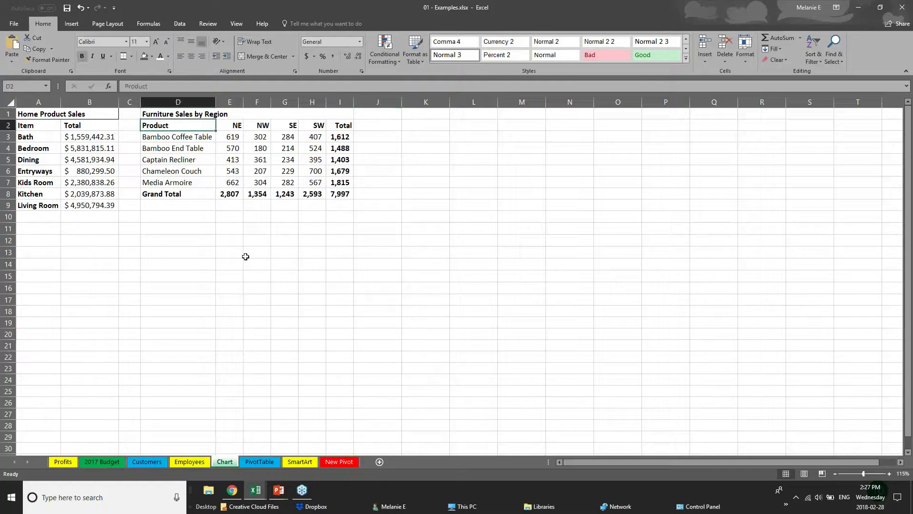
left_click(246, 255)
left_click_drag(339, 137, 347, 190)
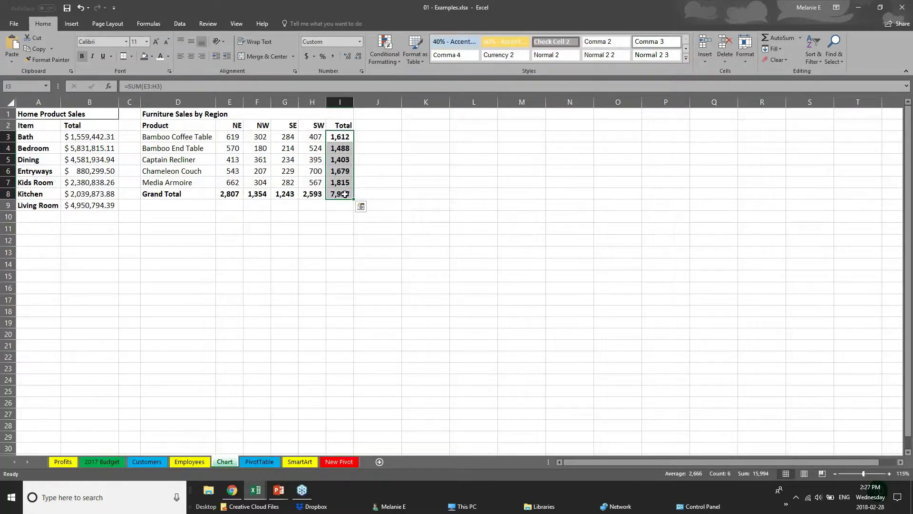
left_click_drag(183, 193, 343, 193)
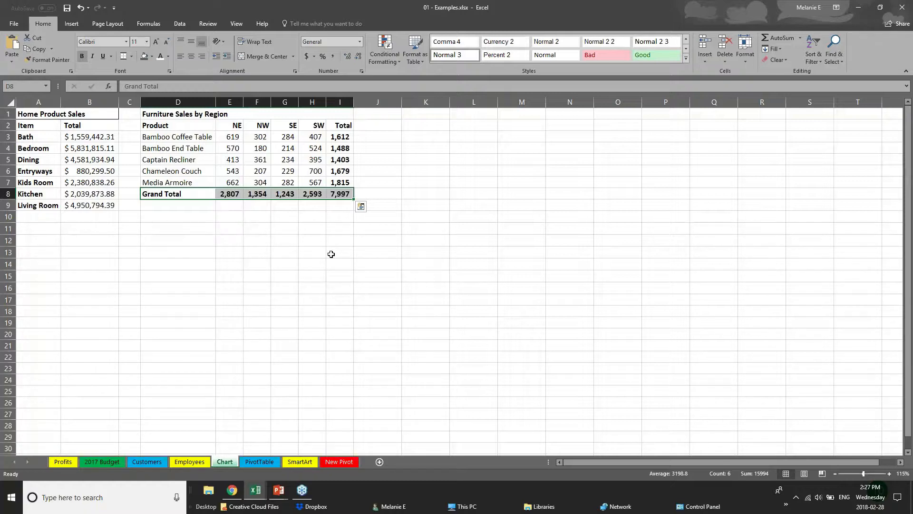
left_click(236, 242)
left_click_drag(195, 126, 320, 182)
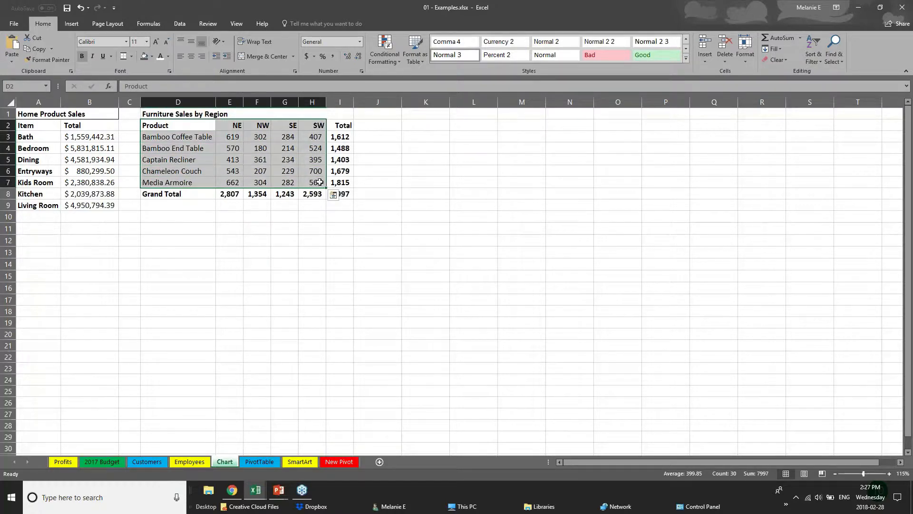
- On the Insert tab, browse Hierarchy and Column/Bar chart types, then bring up Recommended Charts
left_click(72, 23)
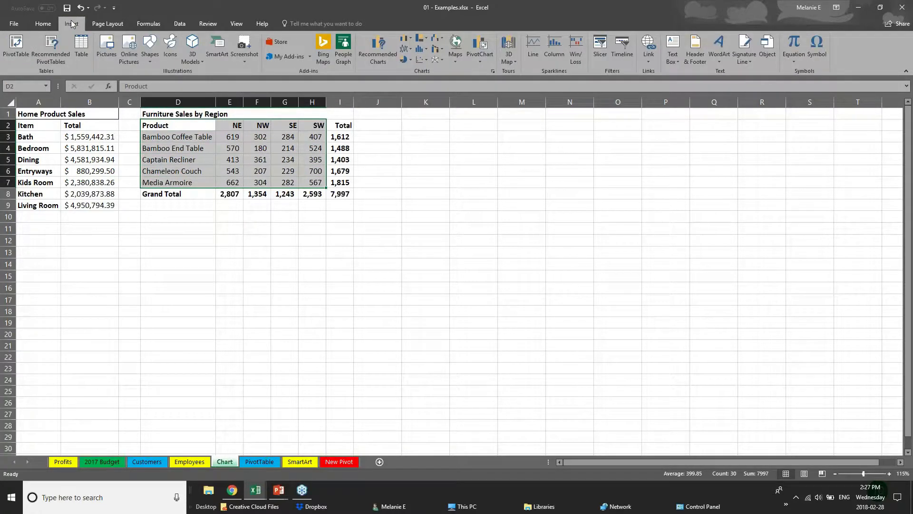
left_click(425, 39)
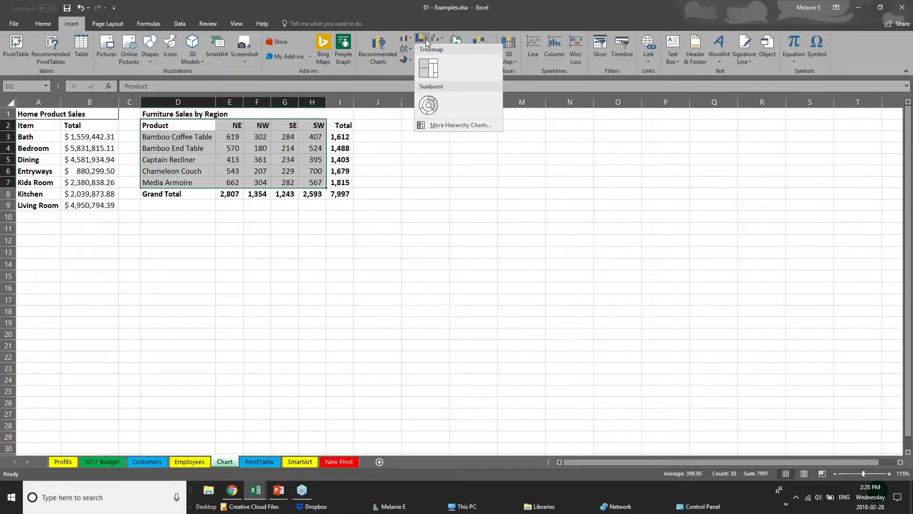
left_click(412, 39)
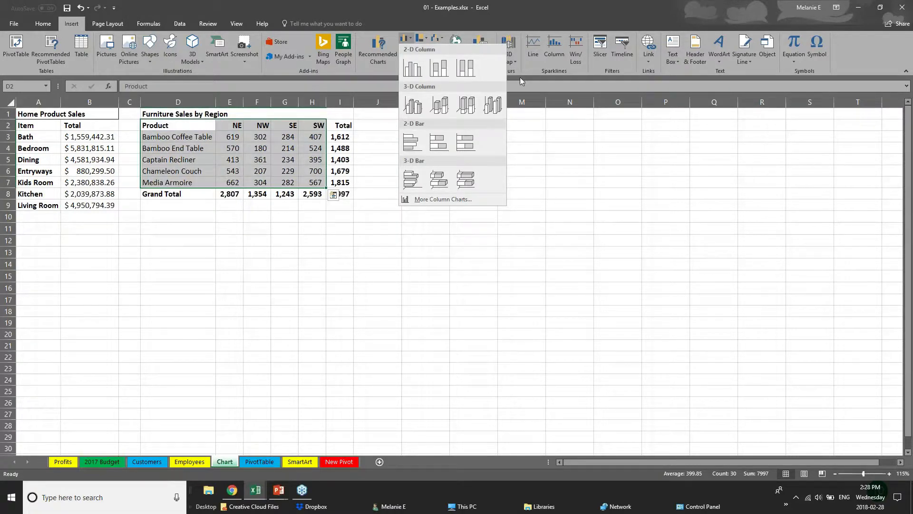
left_click(372, 53)
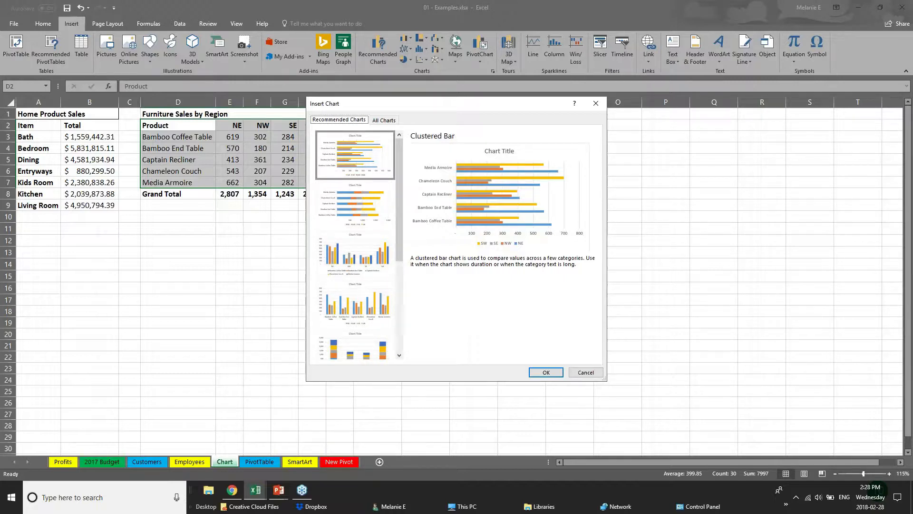
- Preview the stacked bar, clustered column and stacked column recommended chart options
left_click(356, 214)
left_click(367, 275)
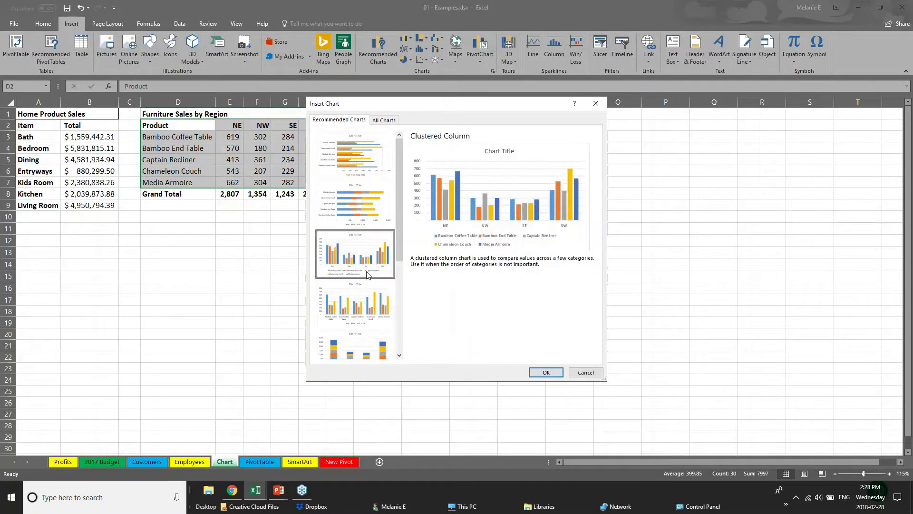
left_click(383, 316)
left_click(383, 352)
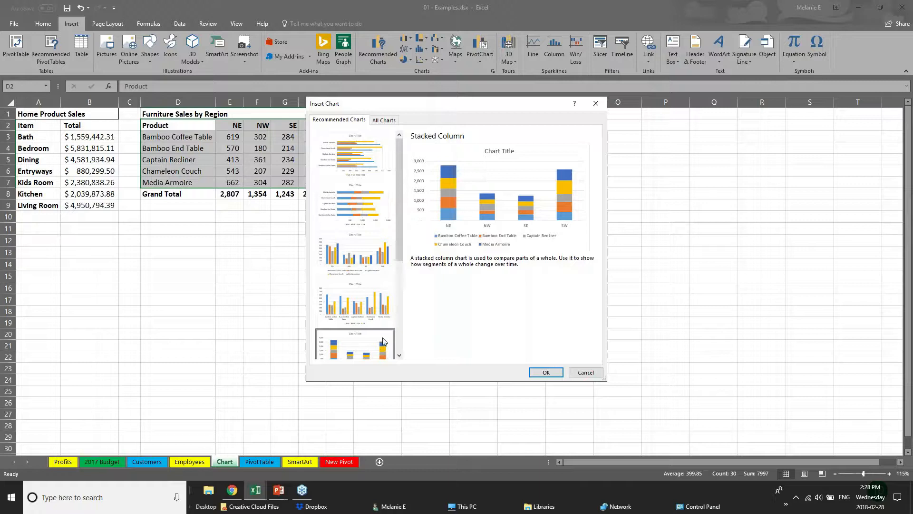
scroll(411, 243, "down", 3)
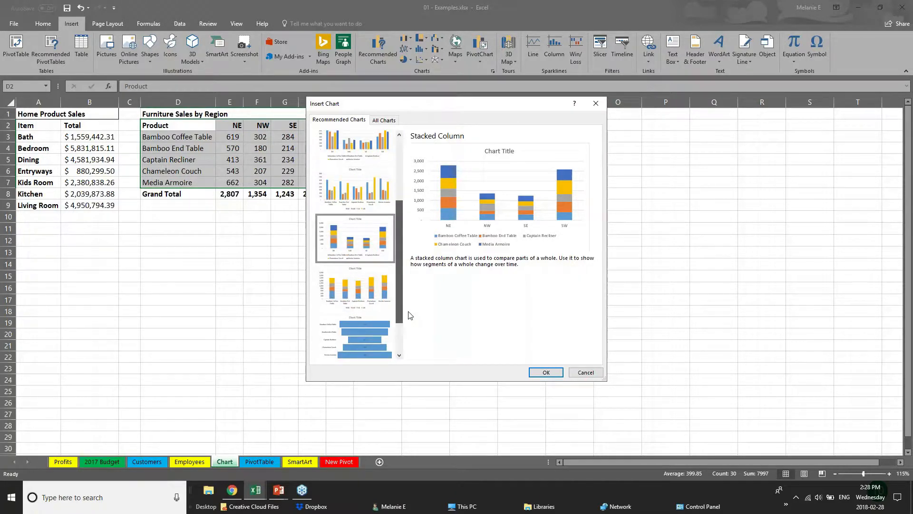
scroll(409, 329, "down", 2)
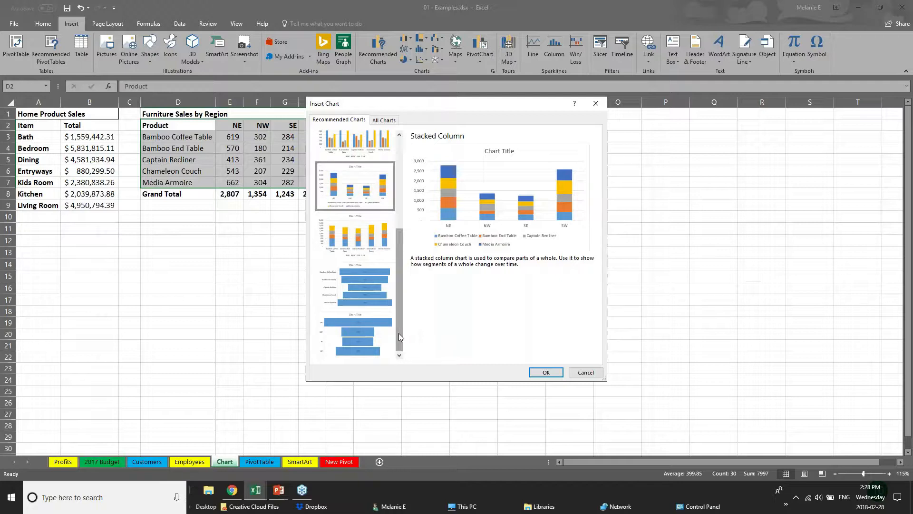
left_click_drag(397, 315, 397, 251)
left_click(384, 153)
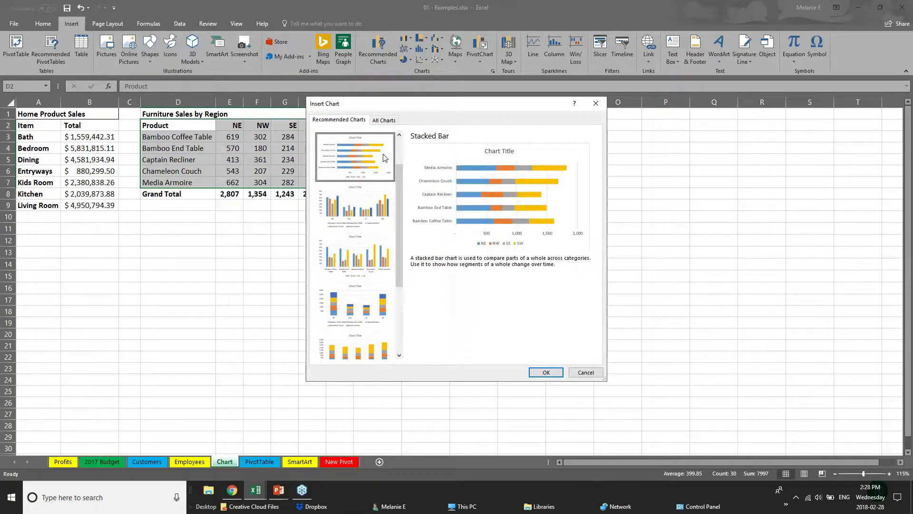
left_click_drag(399, 170, 399, 142)
- Insert a Clustered Bar chart and place it beside the Furniture Sales table
left_click(346, 158)
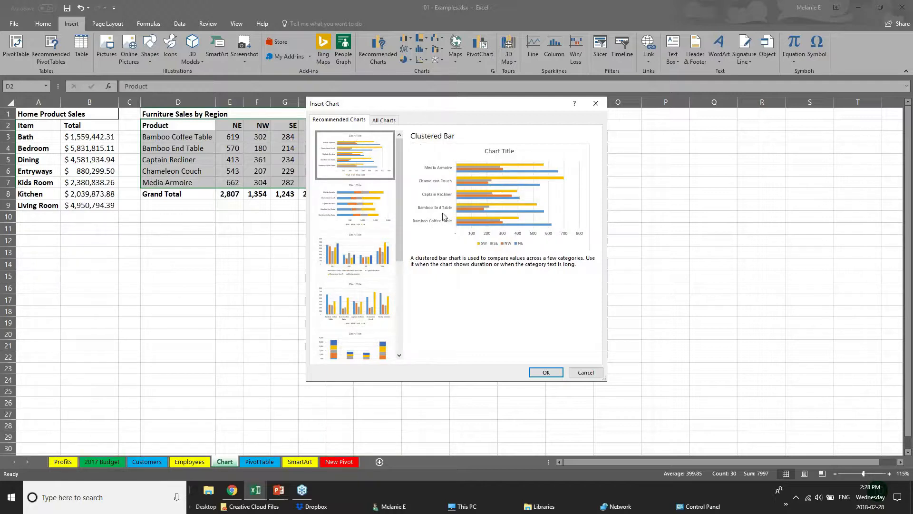
left_click(552, 372)
left_click_drag(499, 205, 544, 131)
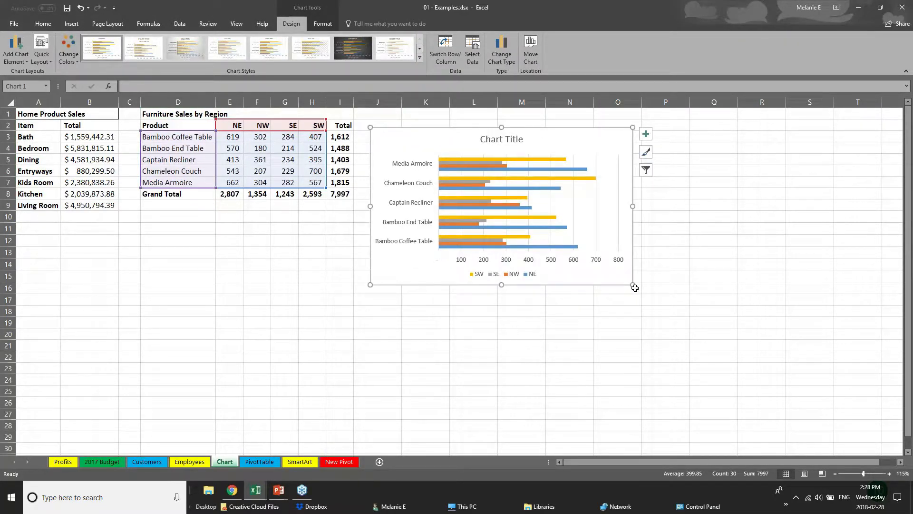
- Enlarge the clustered bar chart toward the lower right, then reselect it
left_click_drag(634, 287, 754, 371)
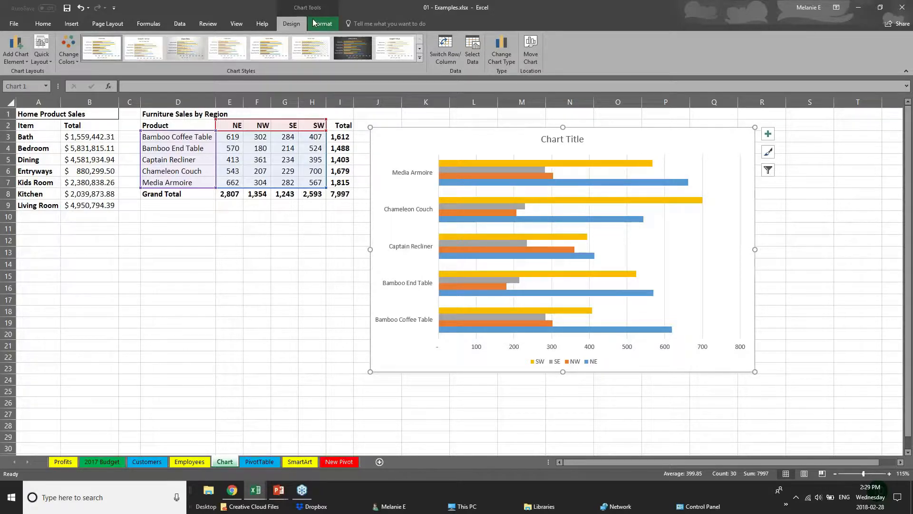
left_click(239, 331)
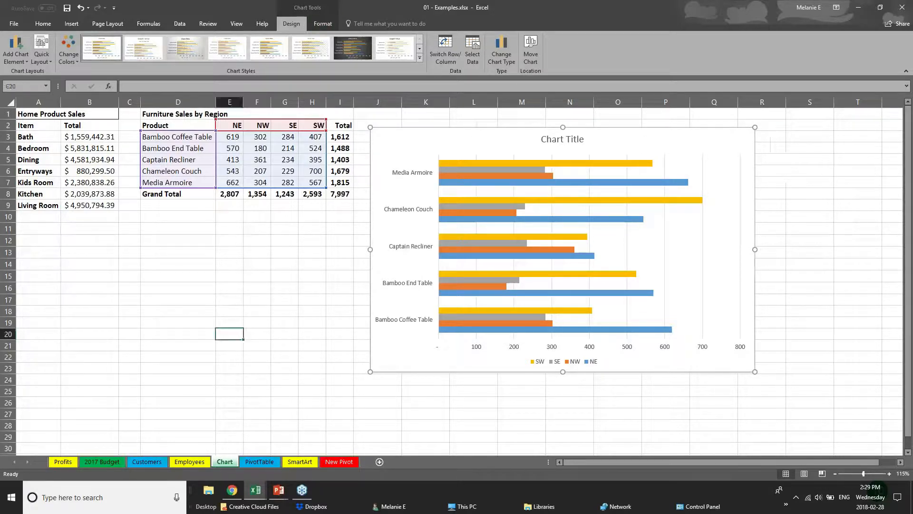
left_click(424, 338)
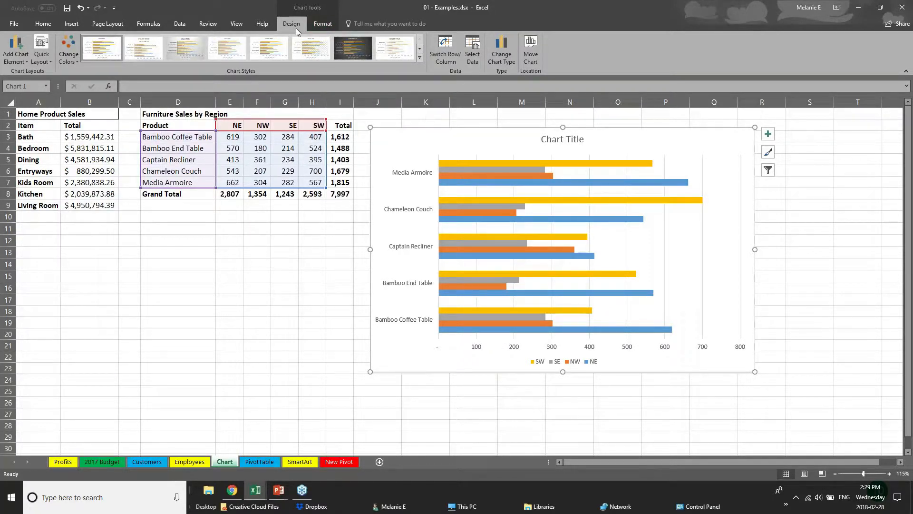
- Give the chart the green, yellow and blue colour scheme, after briefly trying orange
left_click(71, 57)
left_click(101, 127)
left_click(102, 167)
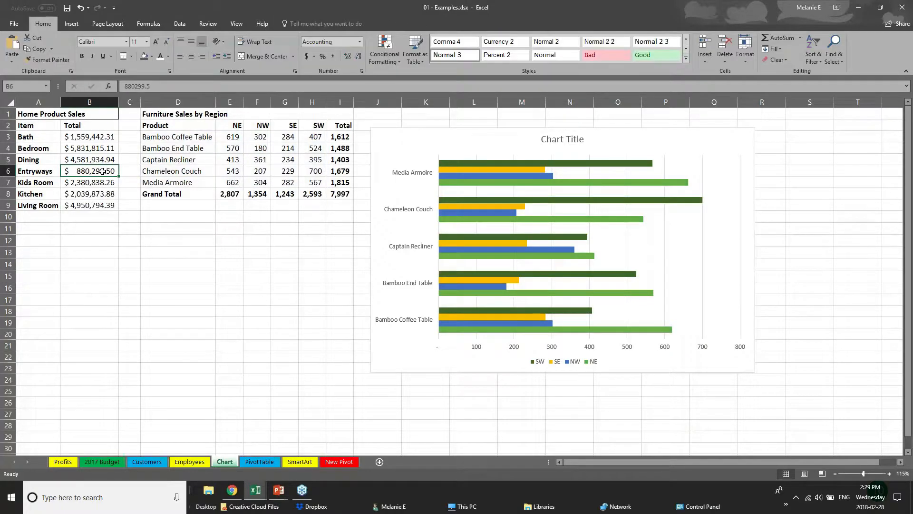
left_click(535, 323)
left_click(75, 59)
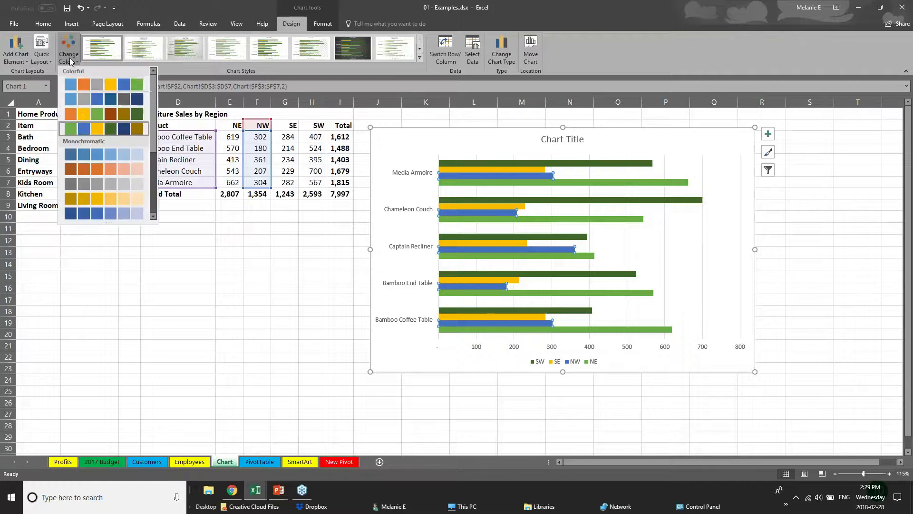
left_click(97, 152)
left_click(72, 56)
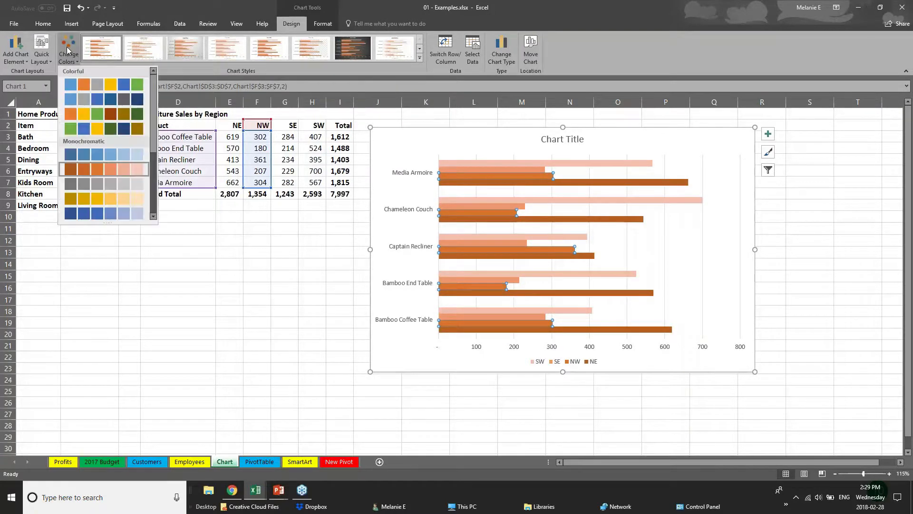
left_click(102, 125)
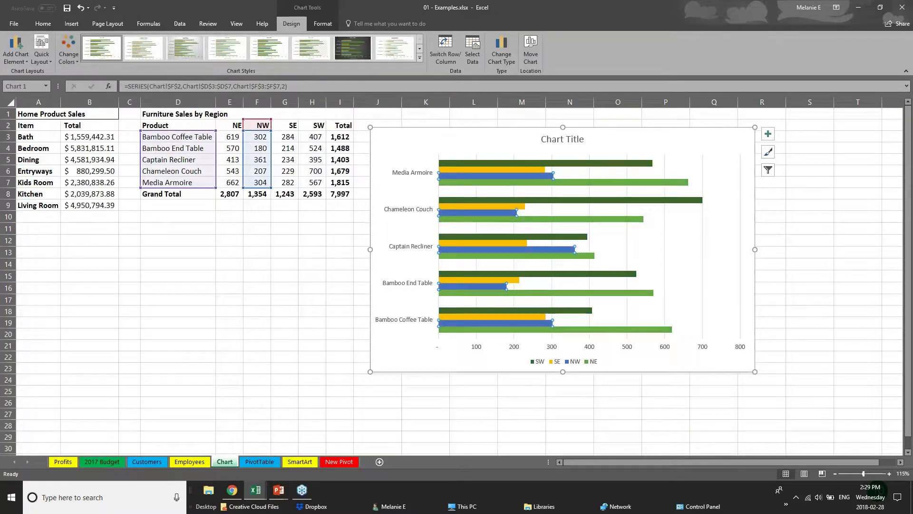
- Apply the chart style with data labels, an upper-case title and faded bars
left_click(420, 57)
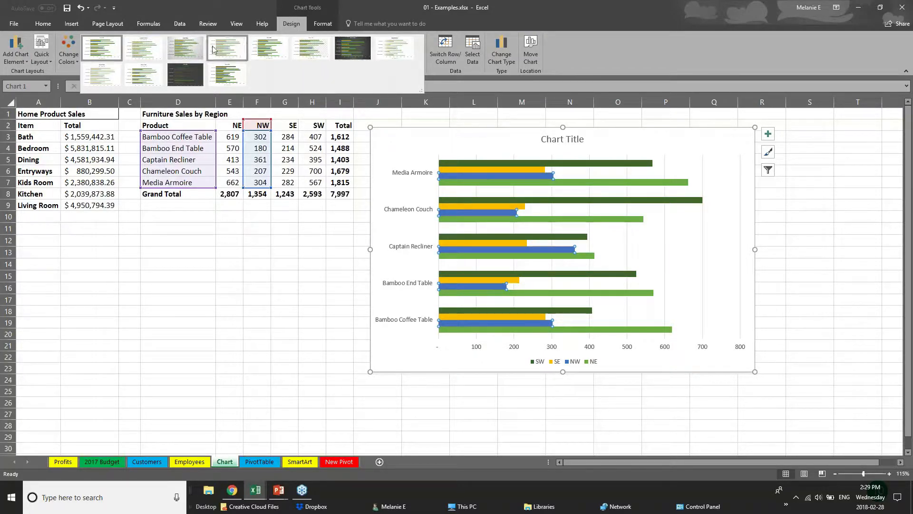
left_click(185, 48)
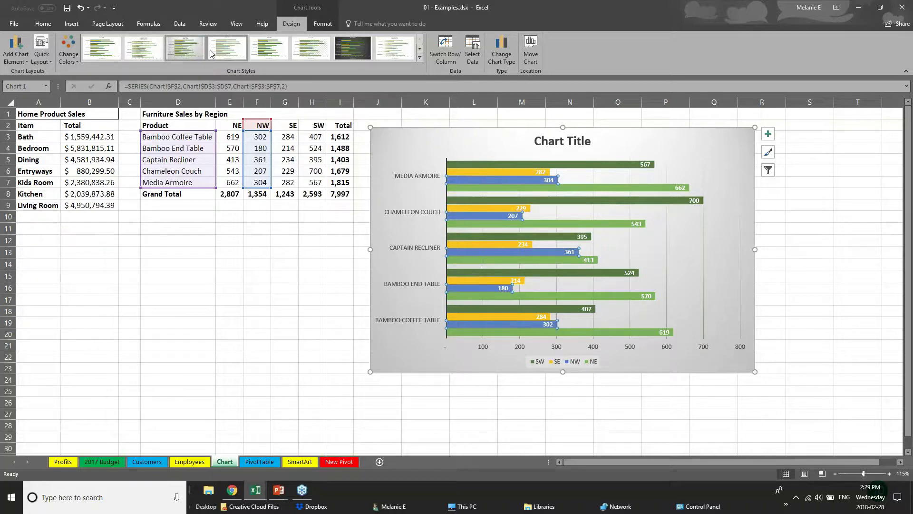
left_click(270, 48)
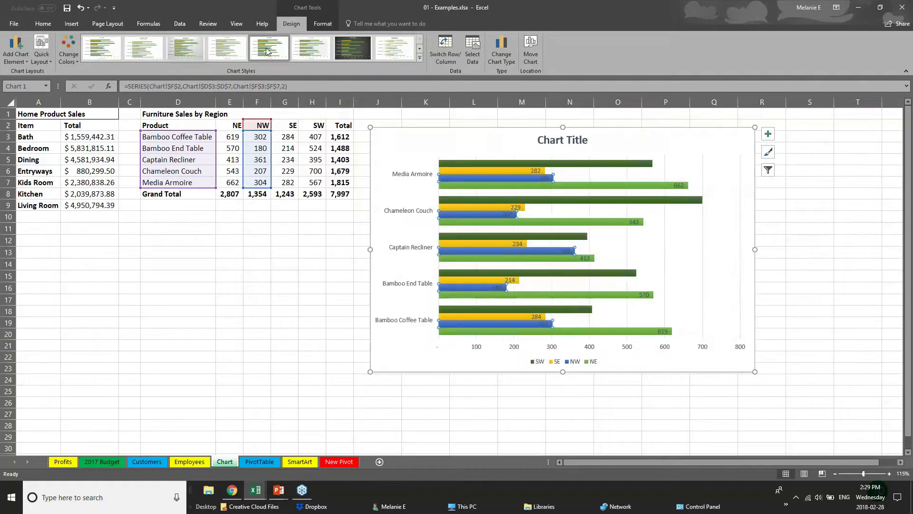
left_click(397, 50)
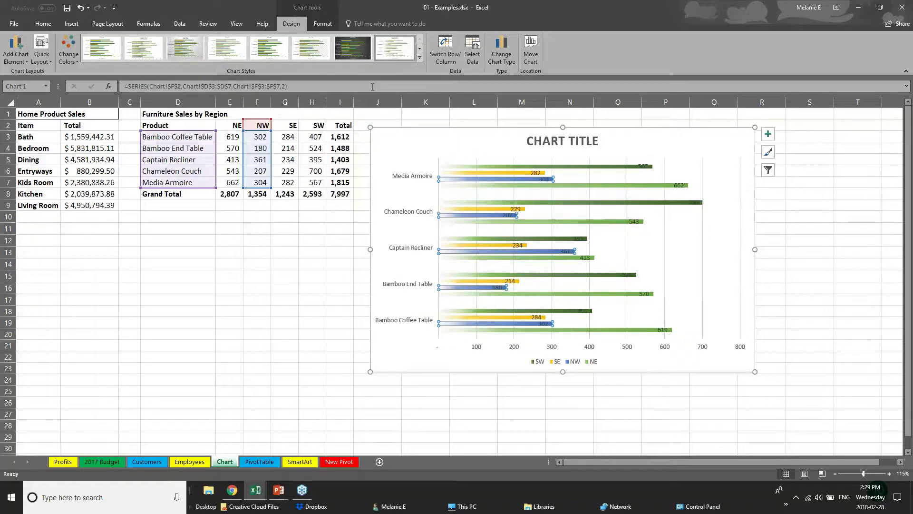
left_click(419, 57)
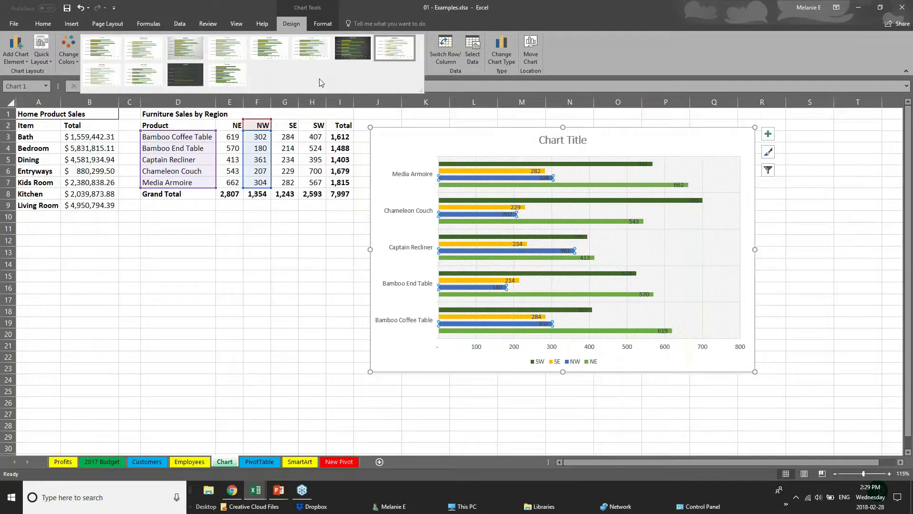
left_click(323, 24)
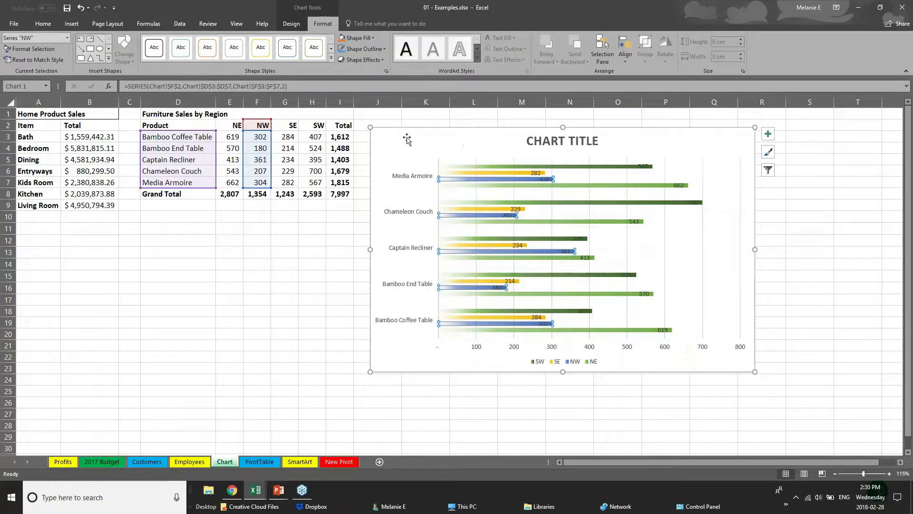
- Fill the SW series bars with dark orange, then select the chart title text
left_click(485, 174)
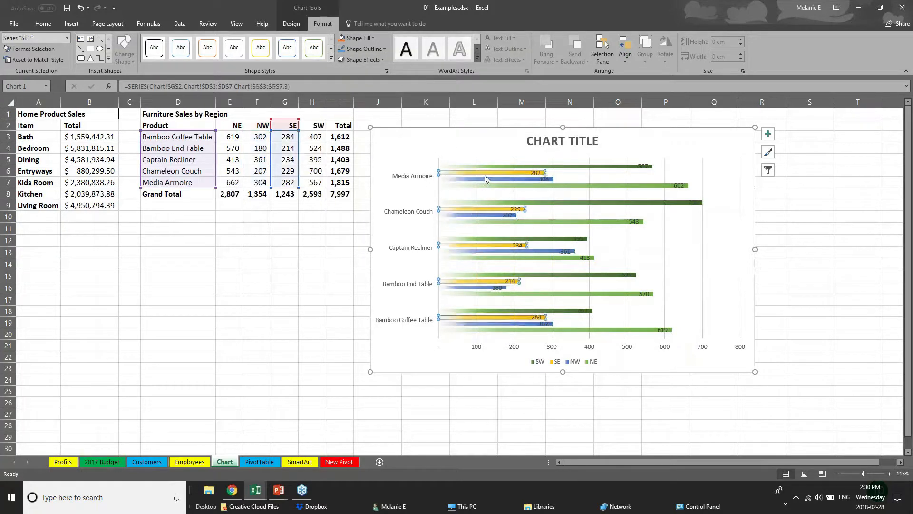
left_click(487, 166)
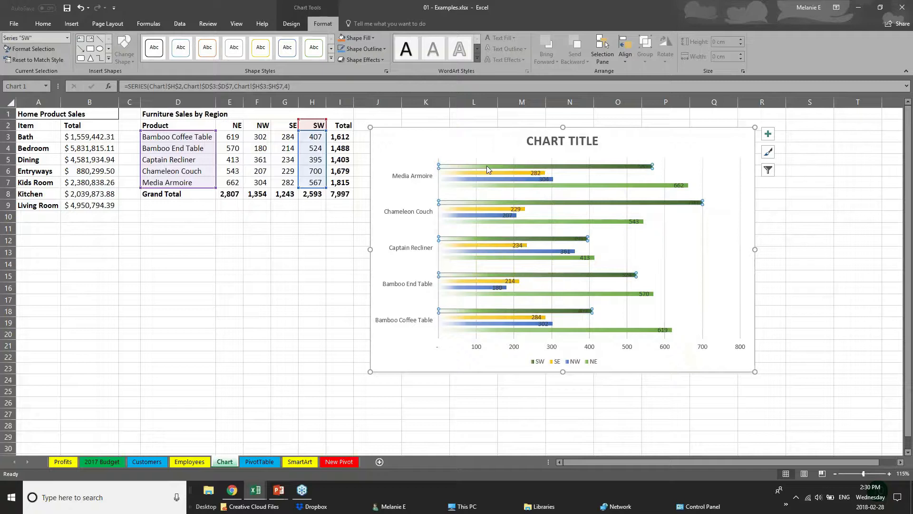
left_click(359, 38)
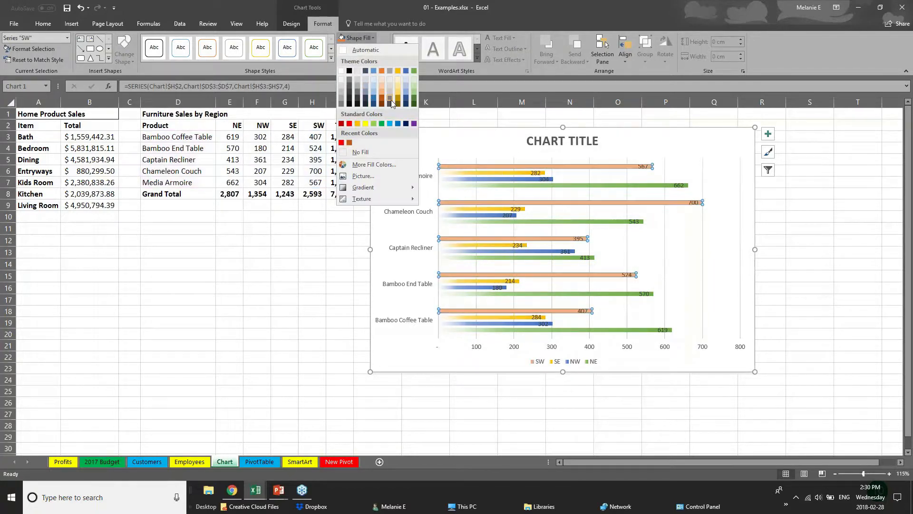
left_click(382, 98)
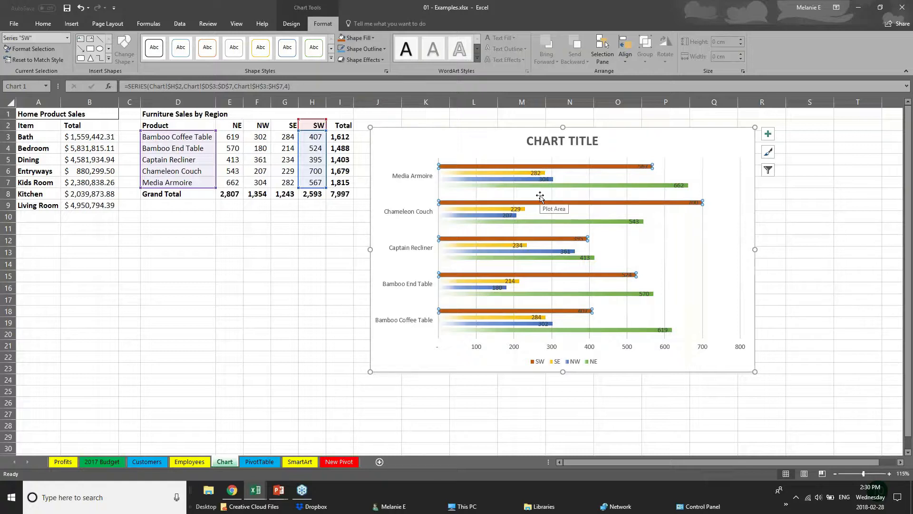
left_click(547, 141)
triple_click(548, 141)
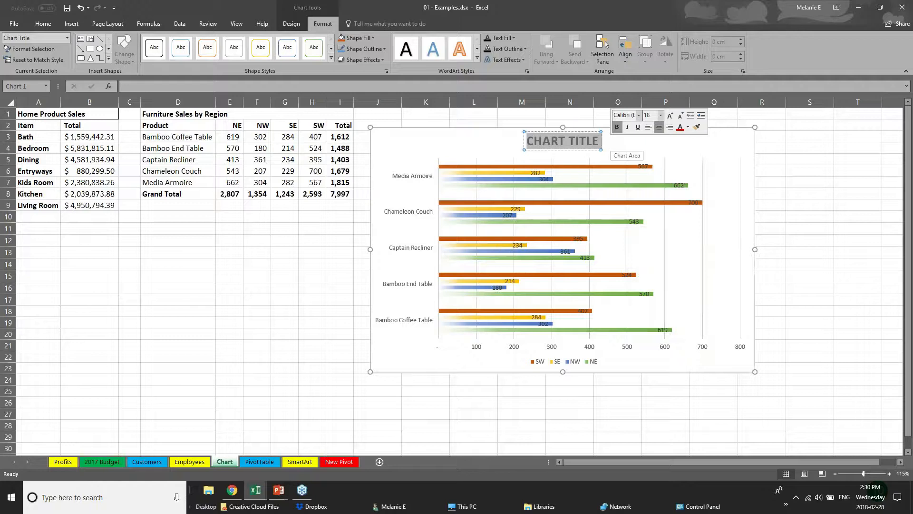
- Title the chart 'SALES DATA' and enlarge the product name axis labels two steps
type("SALES D")
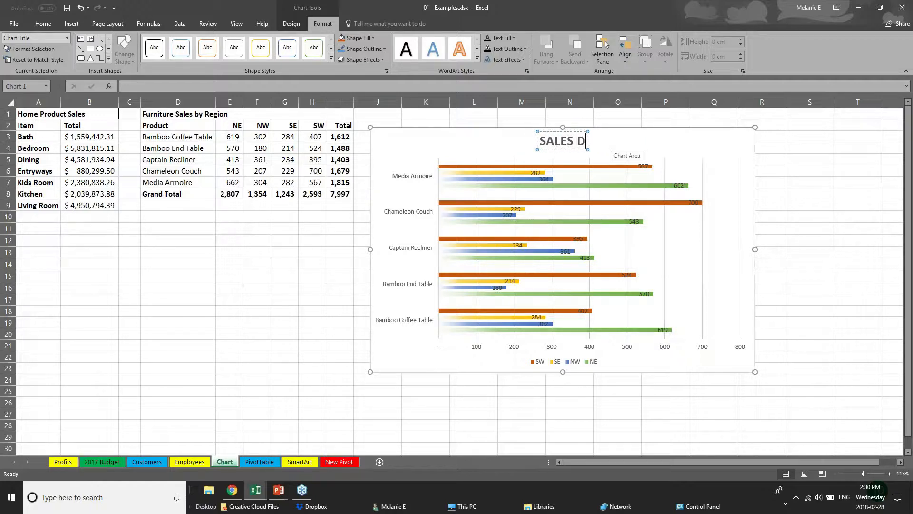
type("ATA")
left_click(477, 349)
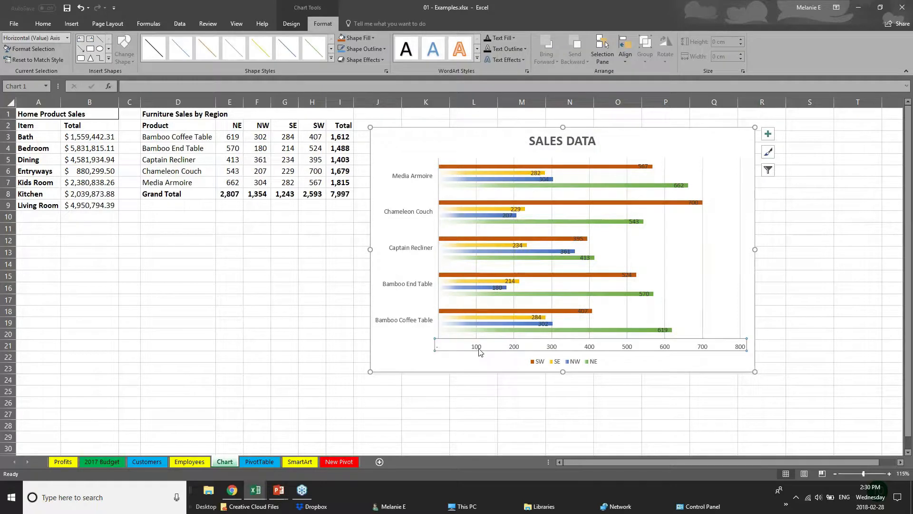
left_click(432, 285)
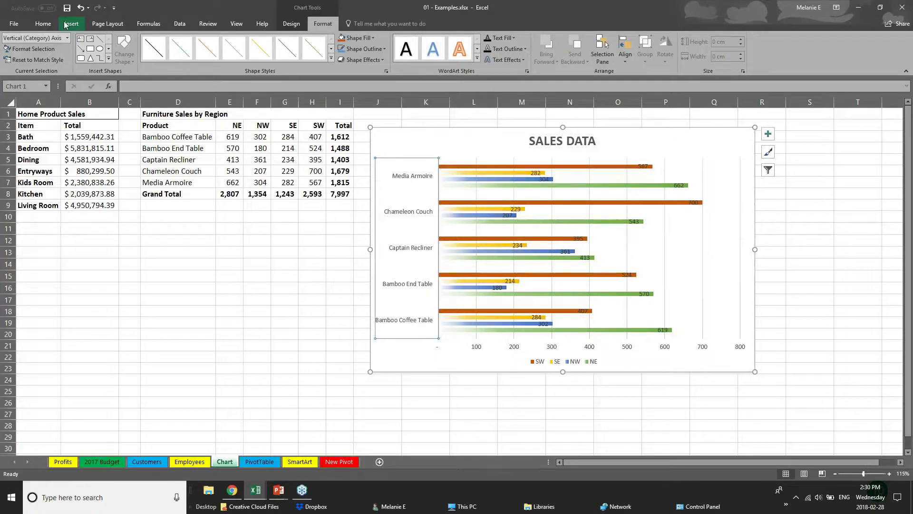
left_click(43, 23)
left_click(156, 42)
left_click(156, 42)
- Adjust the 700 and 567 data labels and delete the horizontal value axis
left_click(497, 347)
left_click(490, 349)
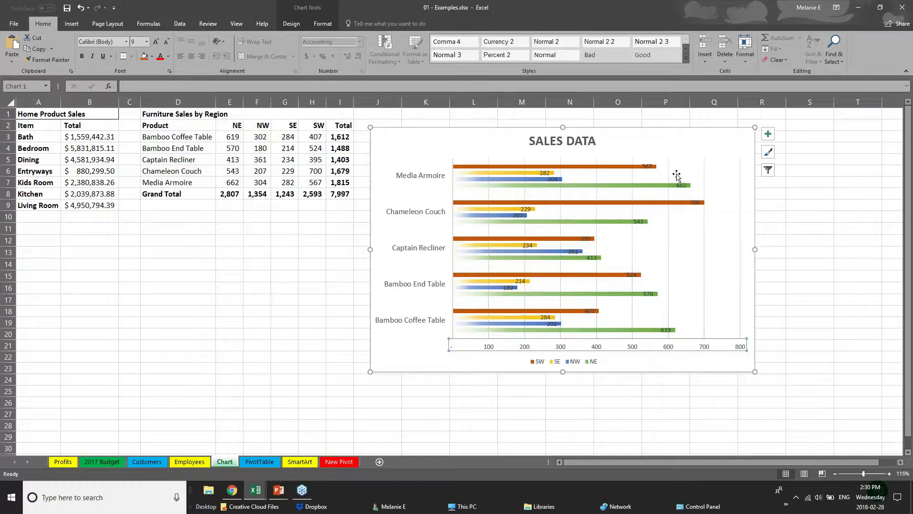
left_click(646, 166)
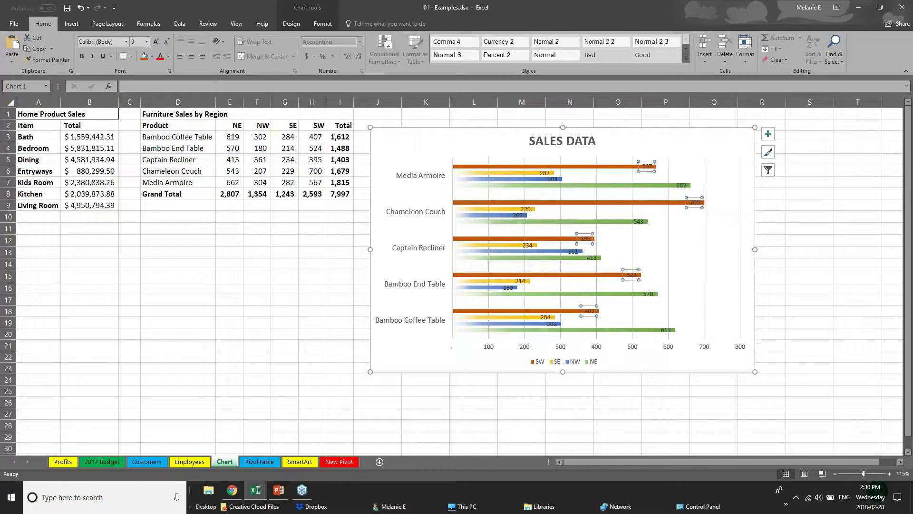
left_click(694, 203)
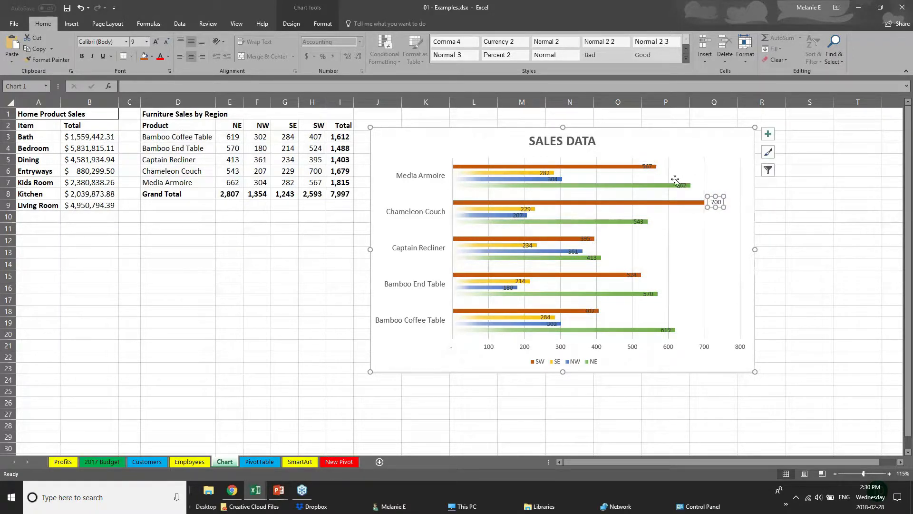
left_click(650, 168)
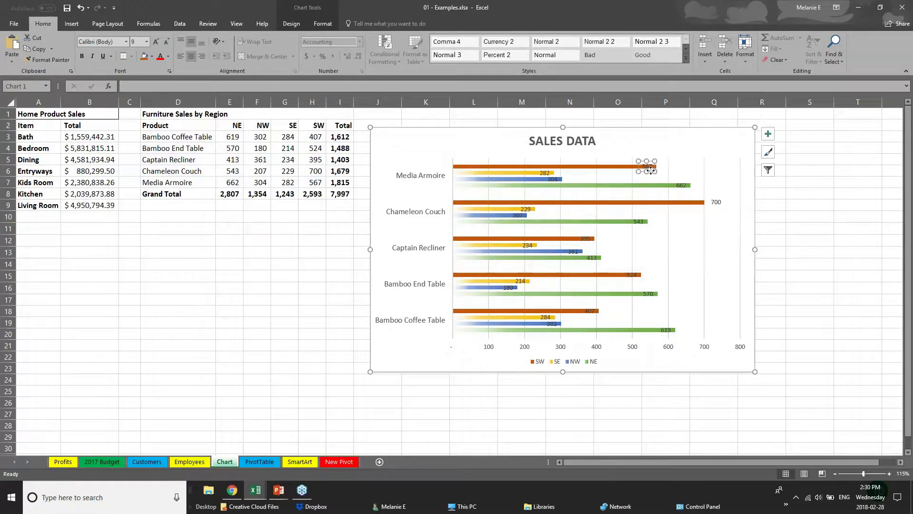
double_click(650, 167)
left_click(596, 352)
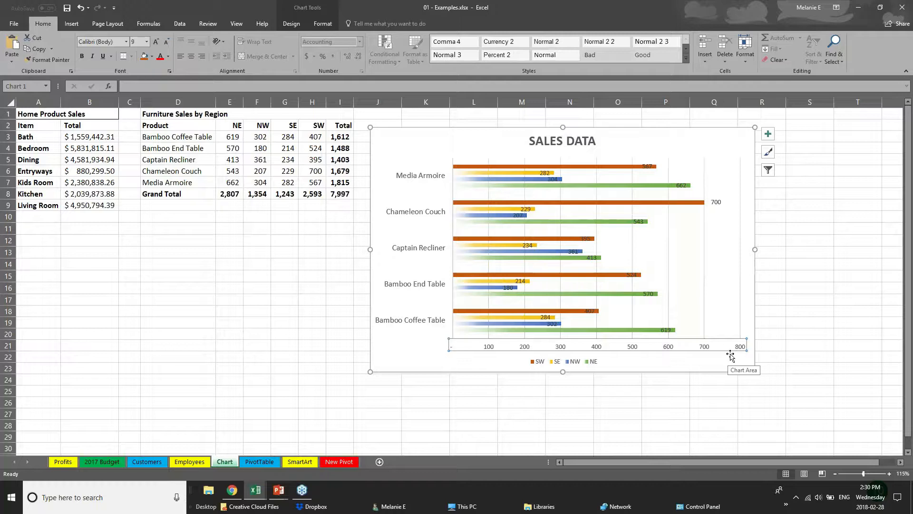
key("Delete")
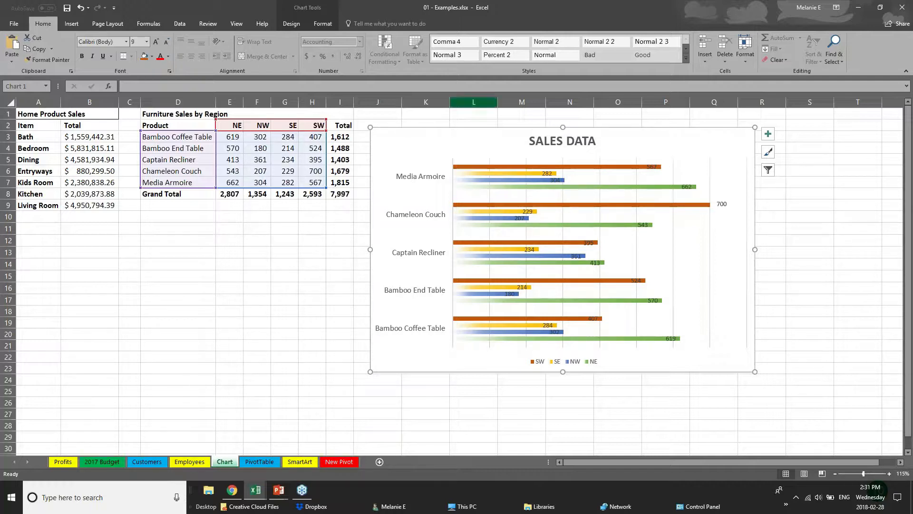
- Review the chart design and format options, selecting the product axis and SW, SE, NW series
left_click(314, 11)
left_click(324, 24)
left_click(305, 23)
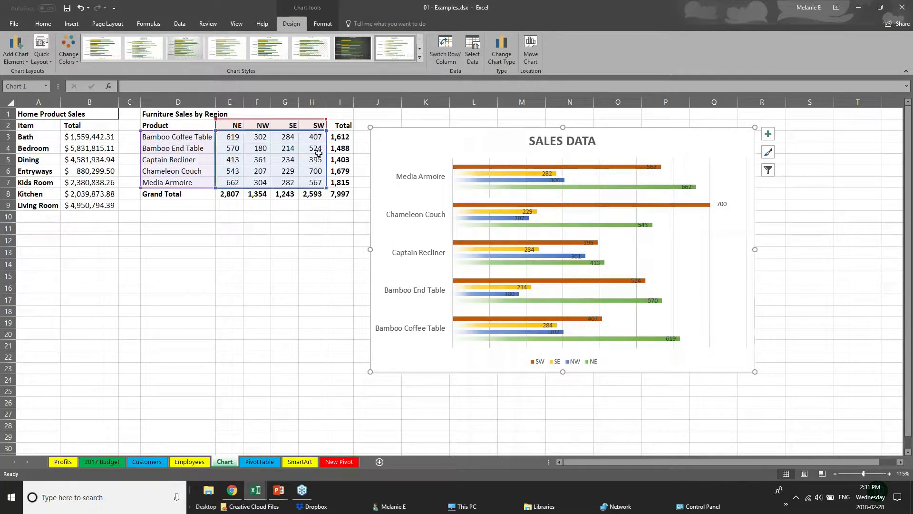
left_click(290, 138)
left_click(454, 169)
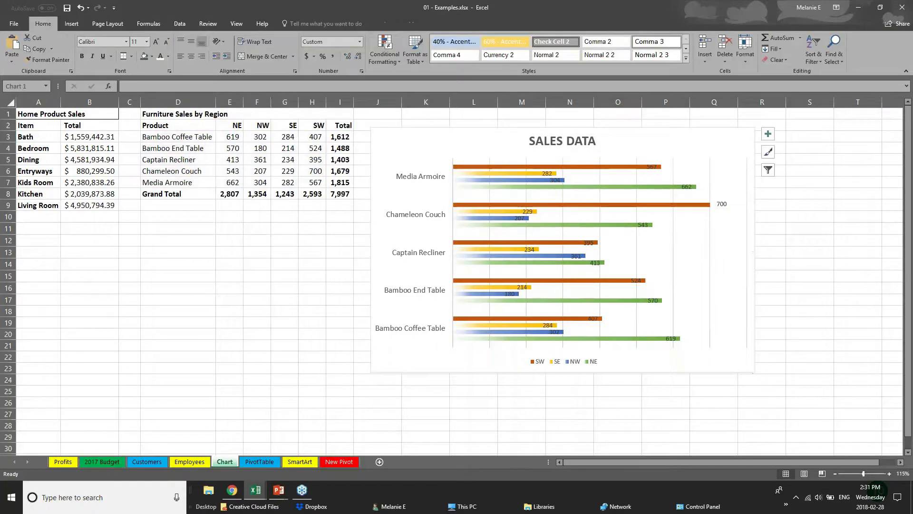
left_click(511, 167)
left_click(521, 174)
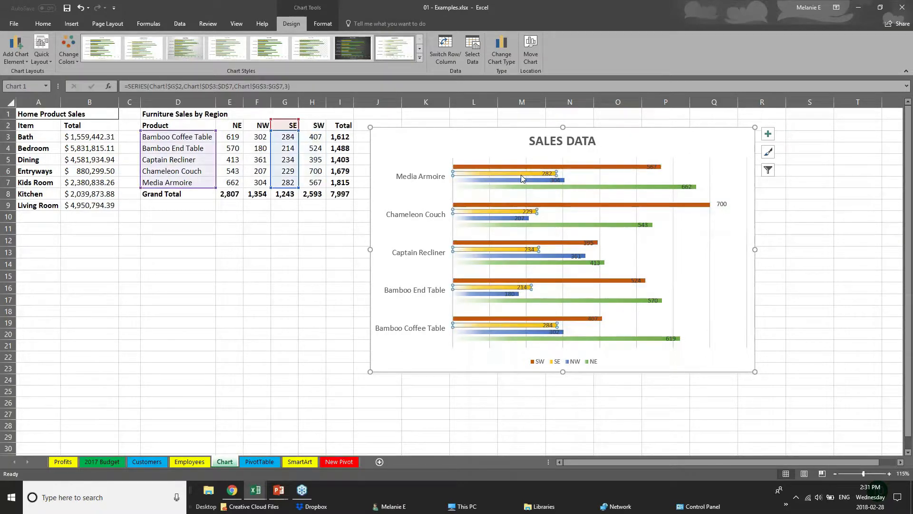
left_click(523, 180)
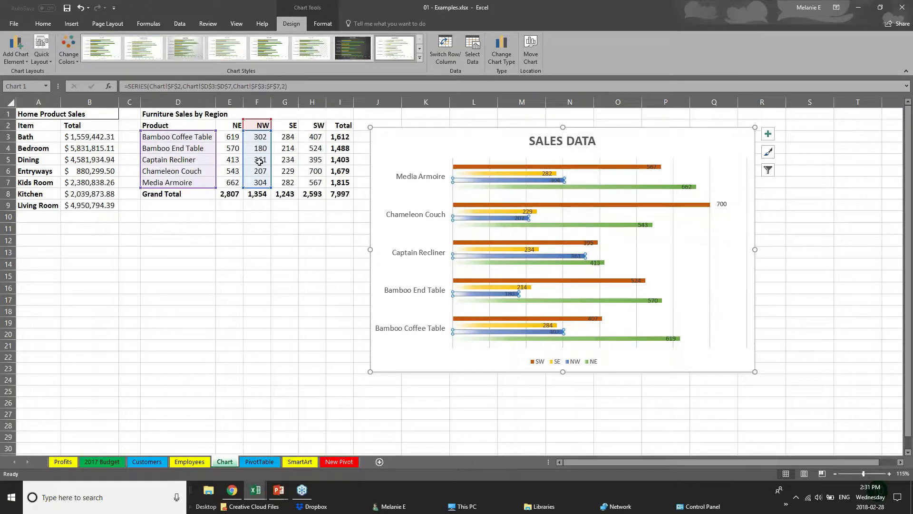
- Change Bamboo End Table's NW value in F4 from 180 to 181
left_click(252, 147)
double_click(252, 146)
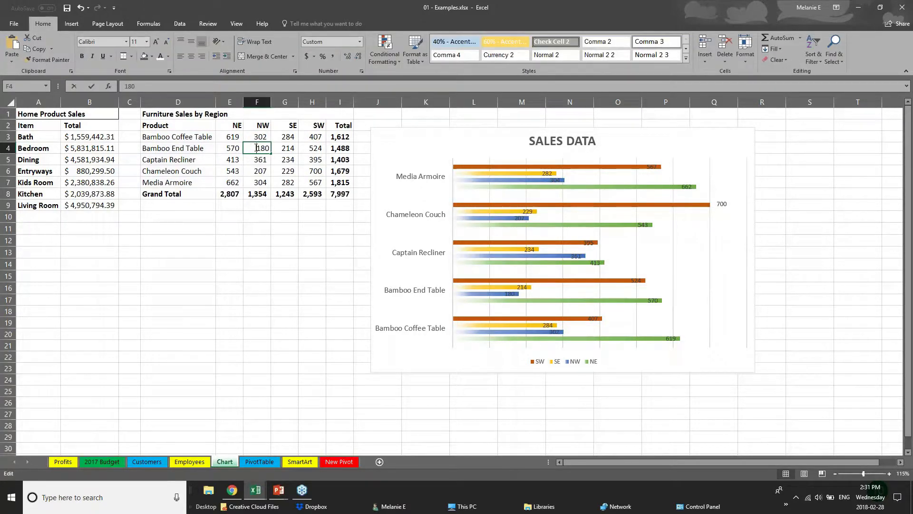
double_click(259, 148)
type("181")
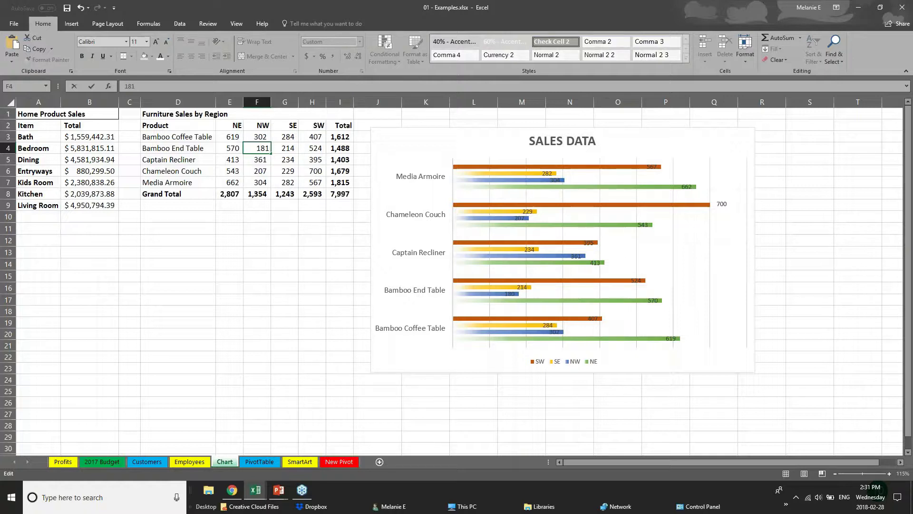
key("Return")
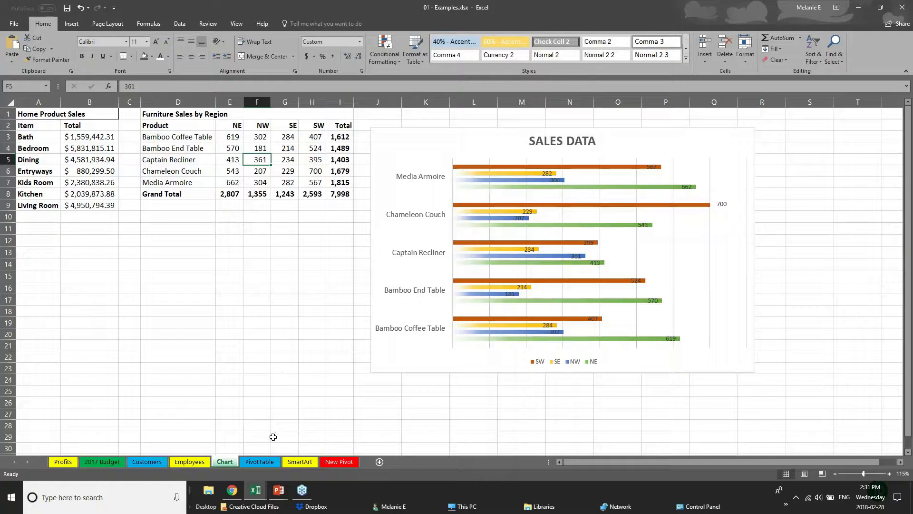
left_click(278, 489)
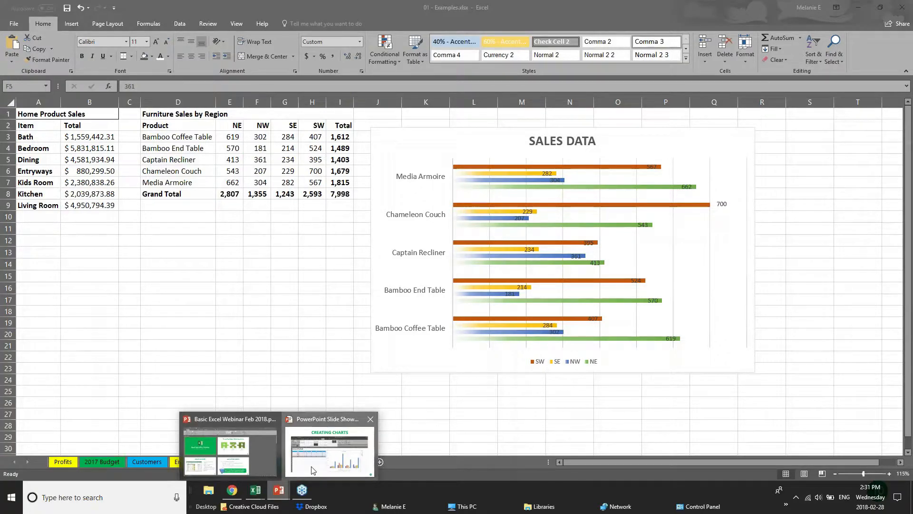
- Bring the PowerPoint slide show forward and advance to the CREATING TABLES slide
left_click(312, 470)
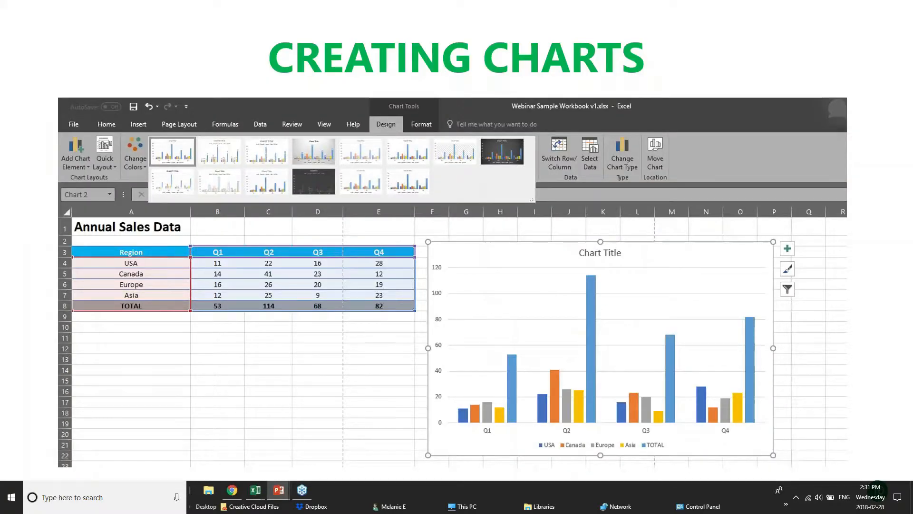
key("Right")
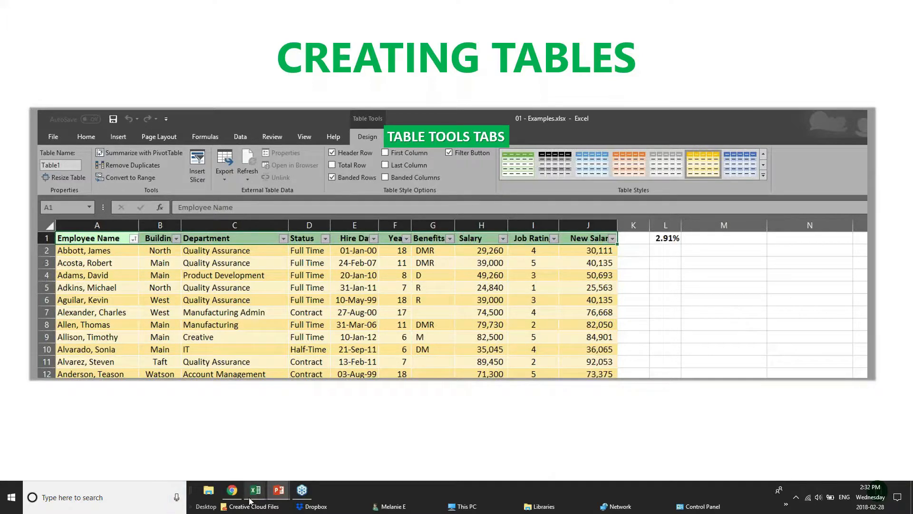
- Cycle through the Webinar Sample Workbook and pivotTables windows, ending on 01 - Examples.xlsx
mouse_move(254, 498)
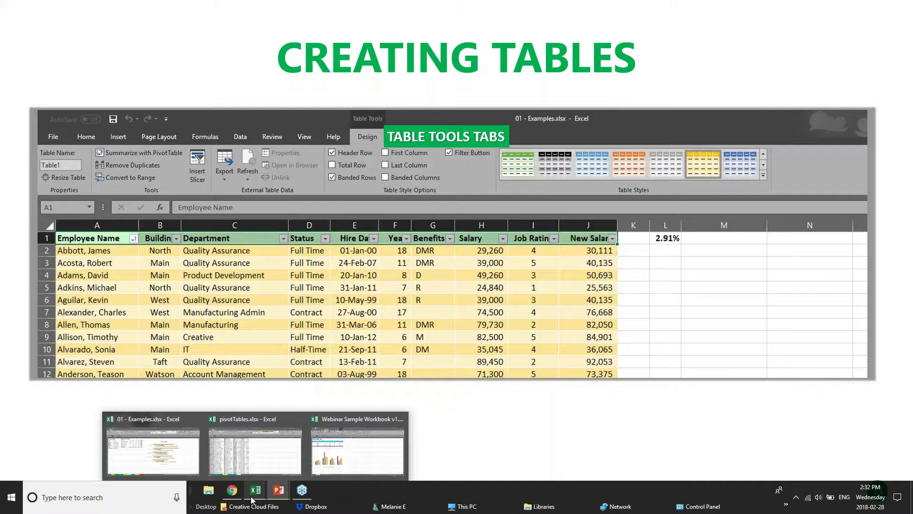
left_click(348, 452)
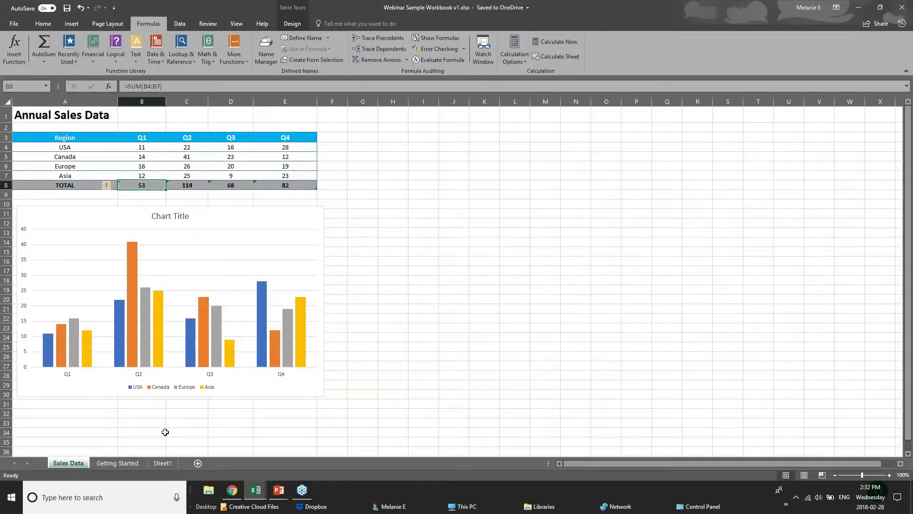
mouse_move(255, 494)
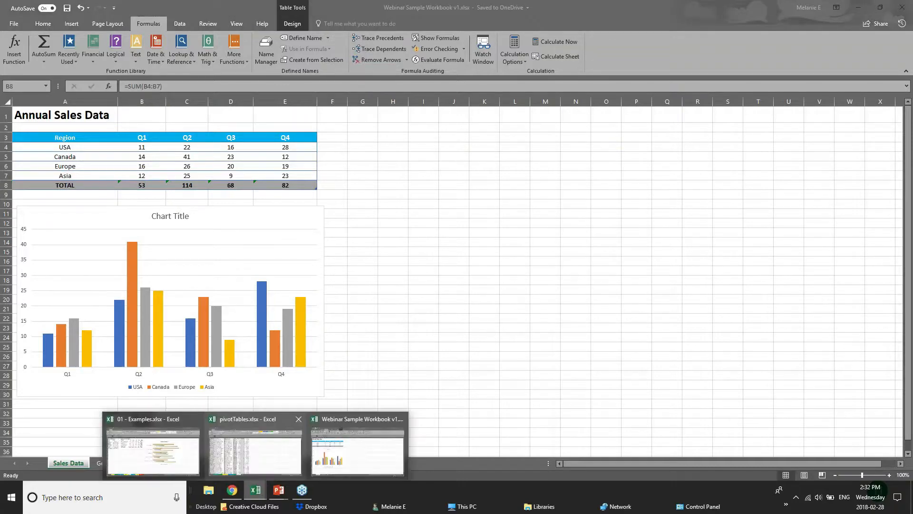
left_click(252, 443)
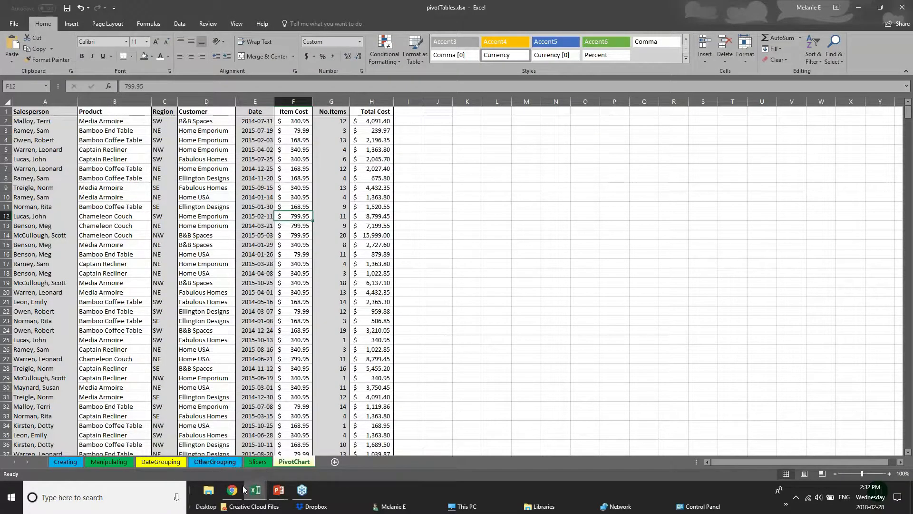
left_click(256, 490)
left_click(175, 451)
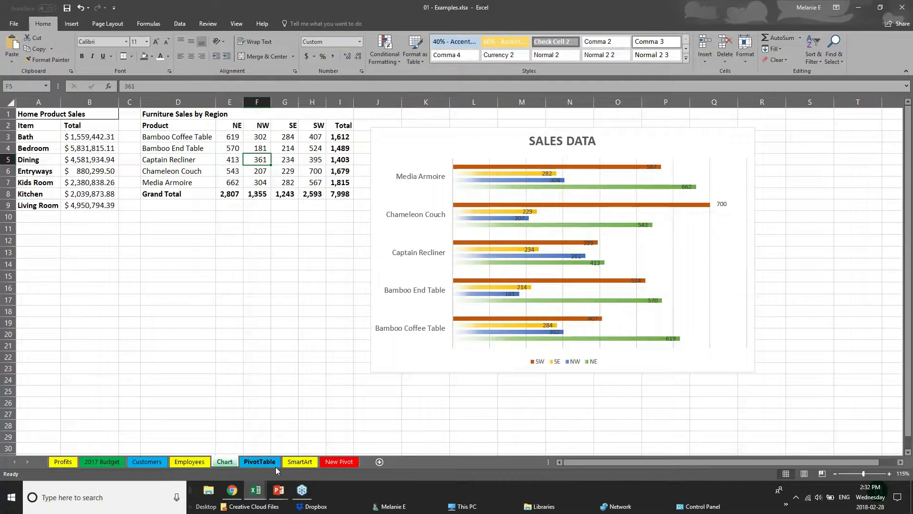
mouse_move(253, 496)
left_click(255, 460)
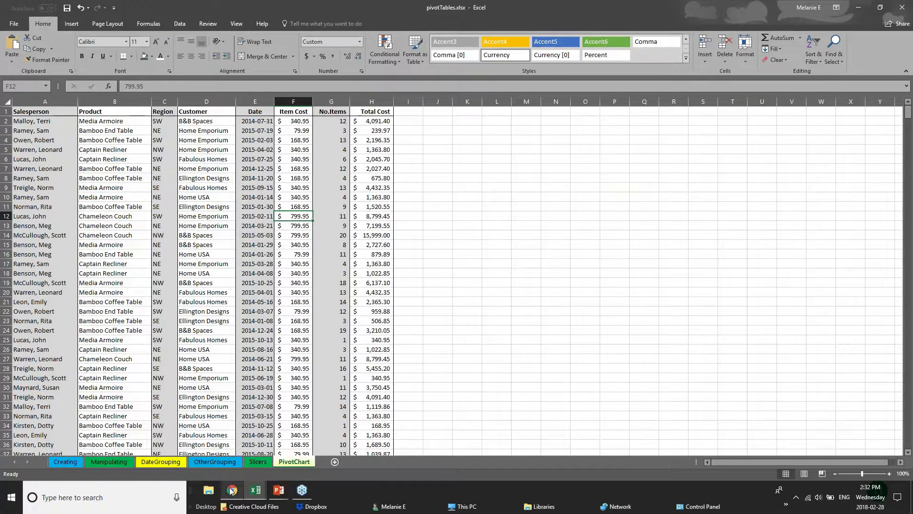
mouse_move(258, 496)
left_click(357, 452)
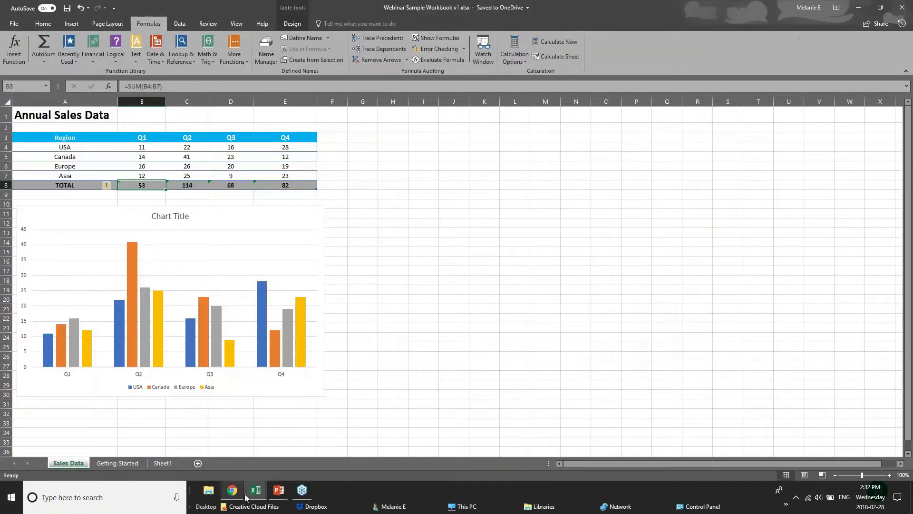
left_click(172, 463)
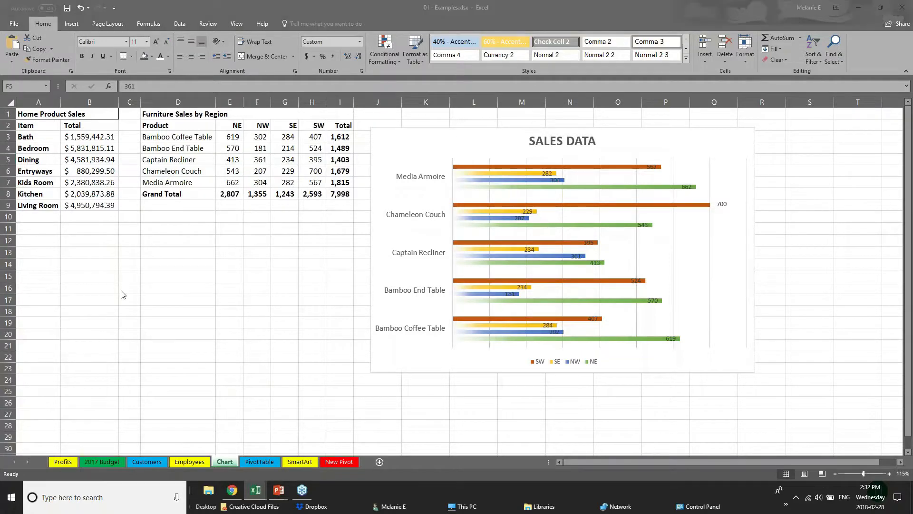
- Go to the Customers sheet, jump to its top, and scroll through the customer list
left_click(102, 461)
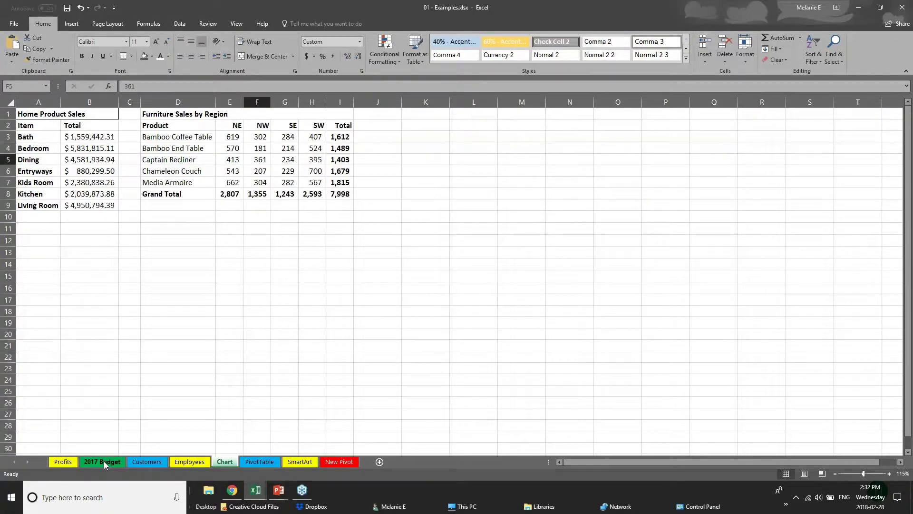
key("ctrl+Page_Down")
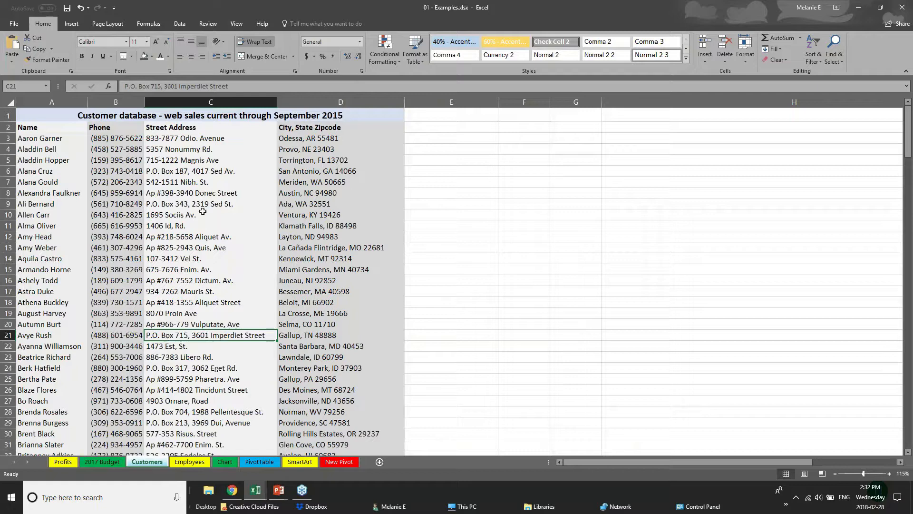
left_click(209, 159)
key("ctrl+Home")
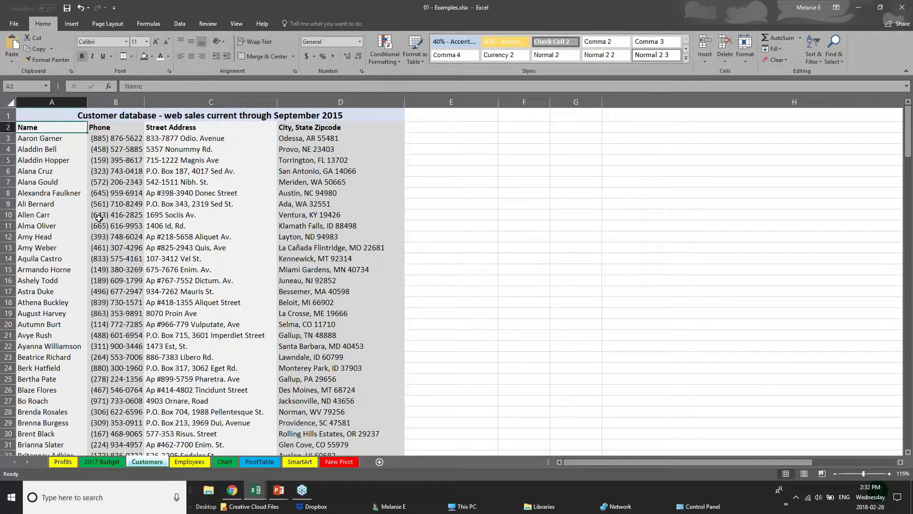
scroll(99, 217, "down", 15)
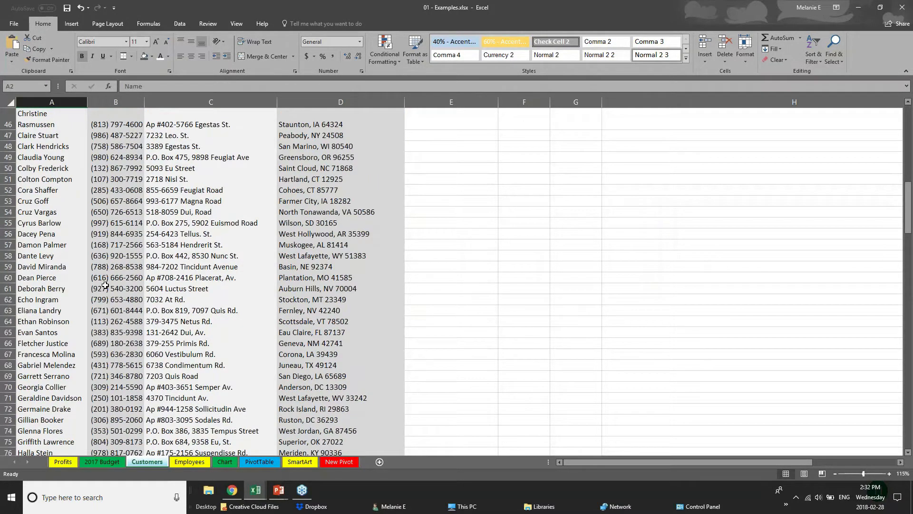
scroll(105, 285, "down", 20)
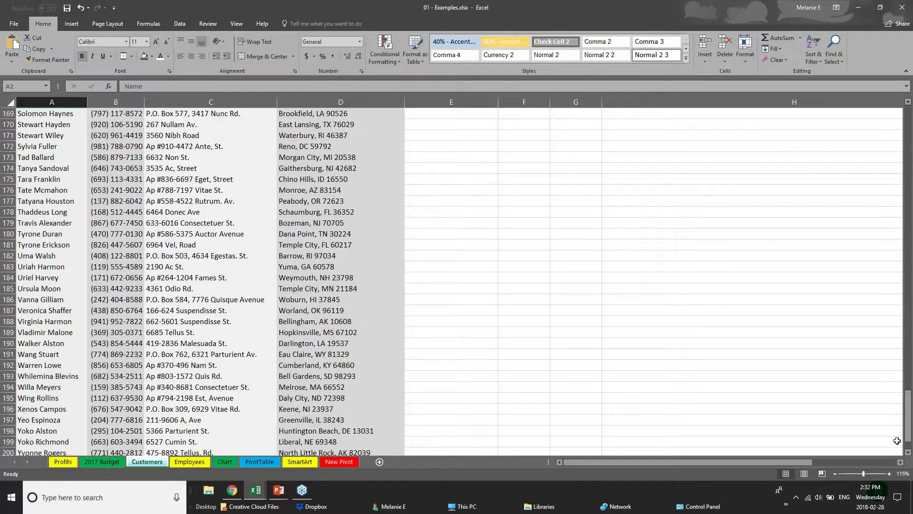
scroll(105, 285, "up", 20)
left_click(66, 161)
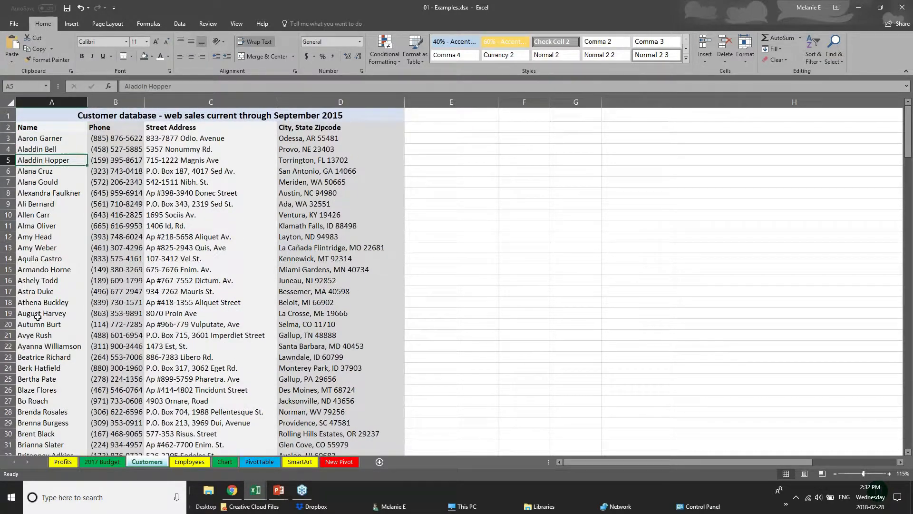
scroll(38, 316, "down", 2)
scroll(38, 314, "up", 2)
- Select the whole Customers sheet and insert a table, cancelling the large-operation warning
left_click(10, 103)
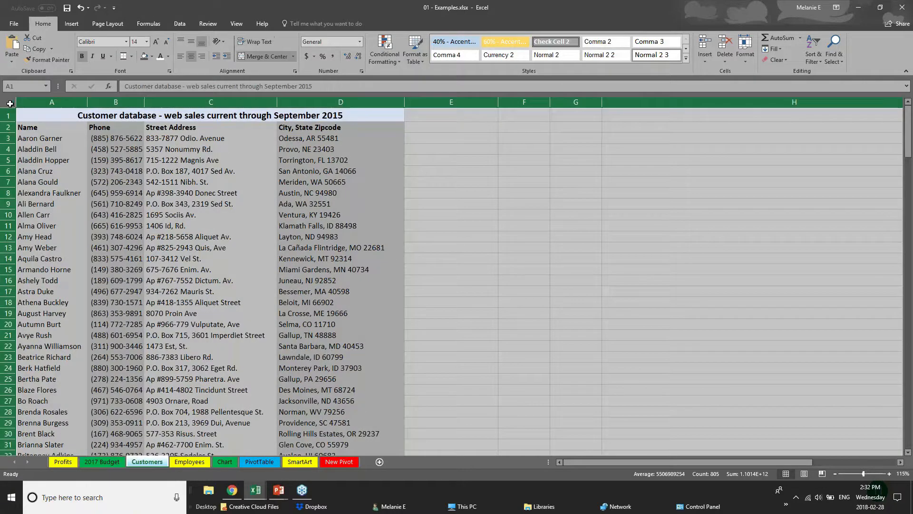
left_click(72, 23)
left_click(84, 56)
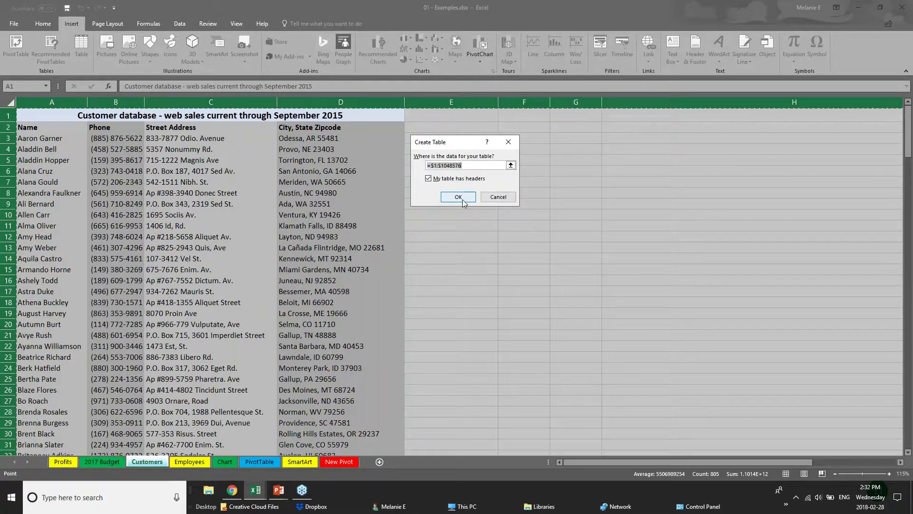
left_click(463, 202)
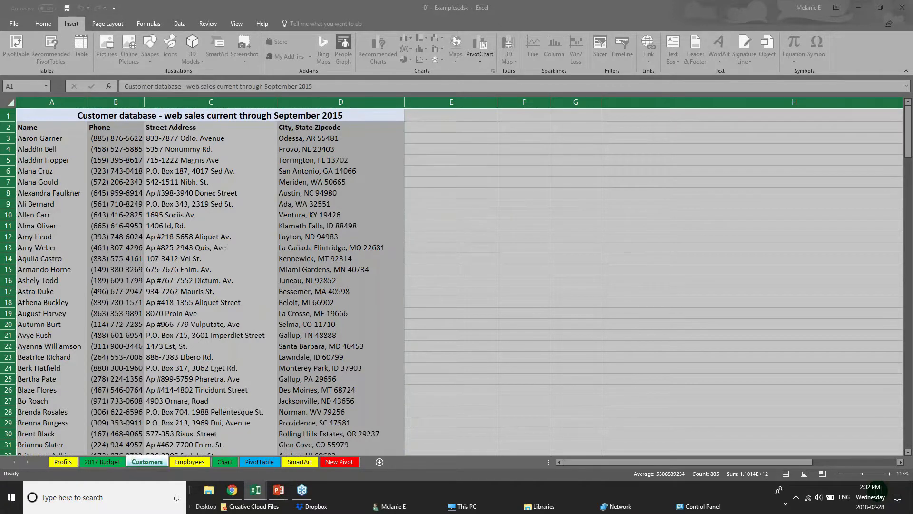
left_click(477, 193)
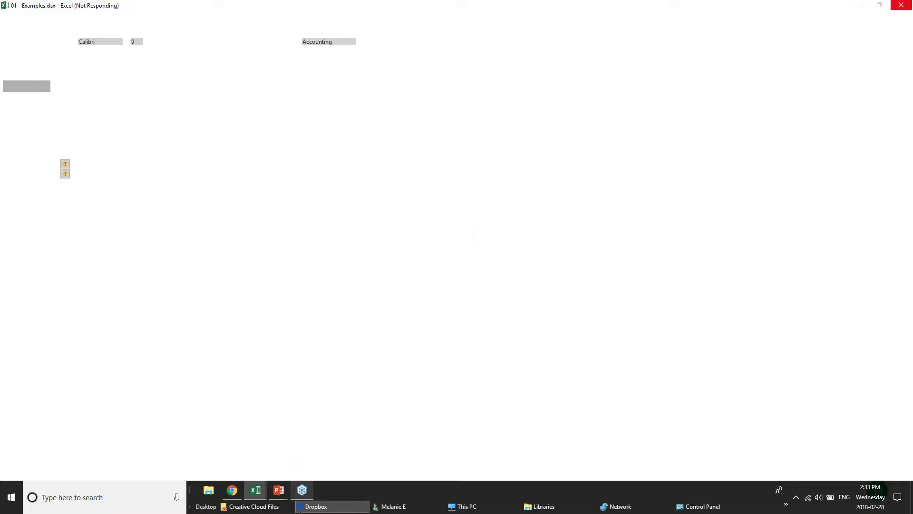
- Switch between the Webinar Sample Workbook and pivotTables windows, then return to the slide show
mouse_move(256, 491)
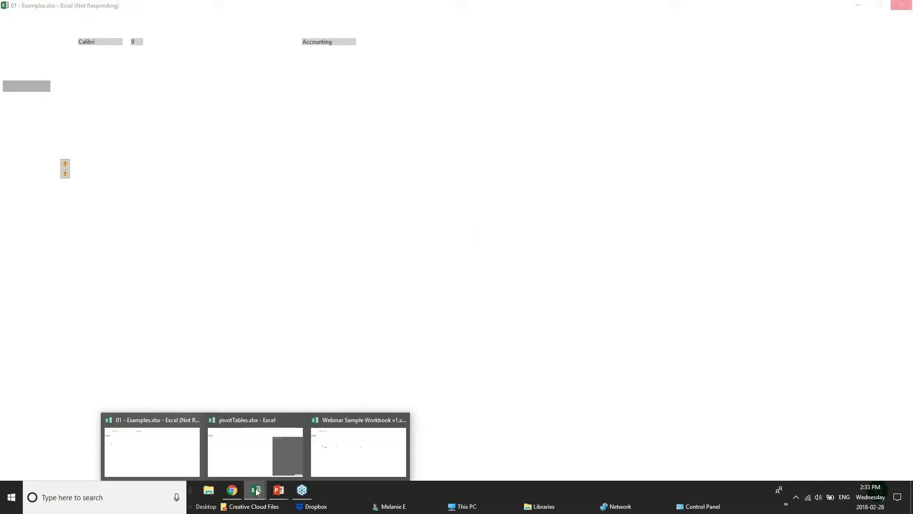
left_click(337, 460)
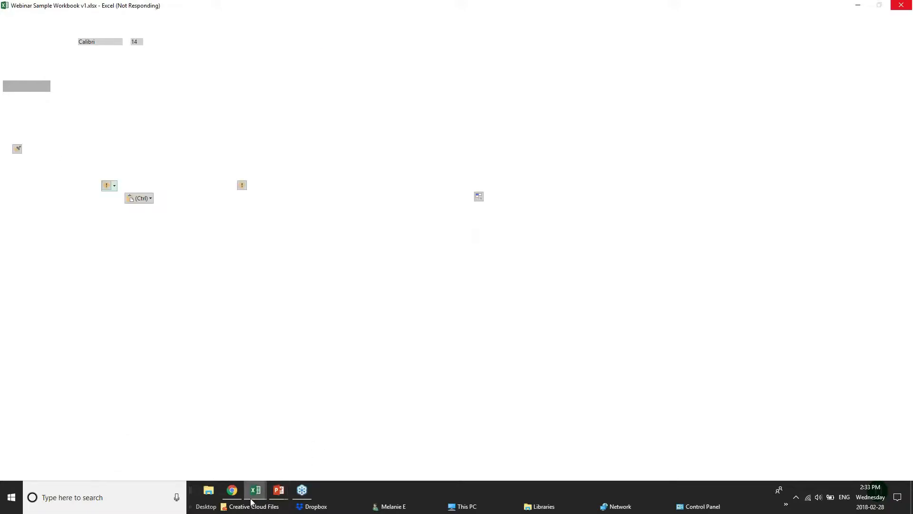
mouse_move(255, 491)
left_click(256, 451)
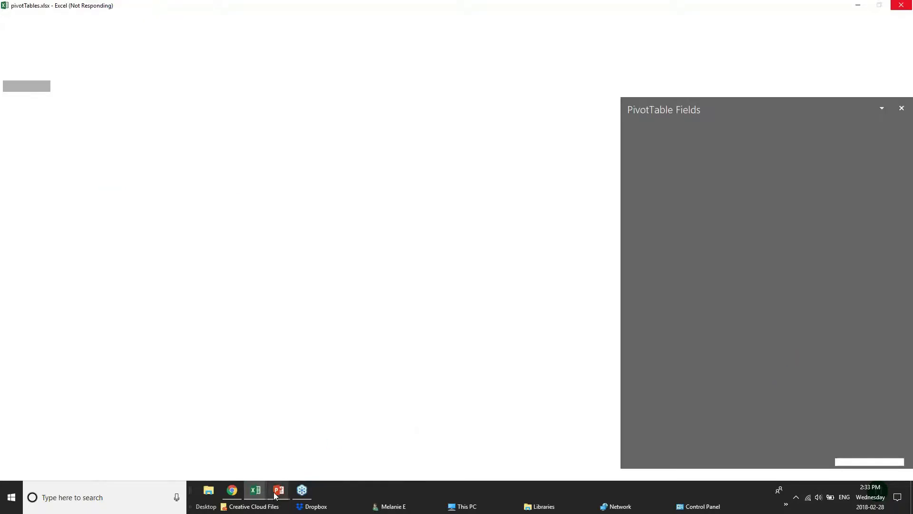
mouse_move(278, 490)
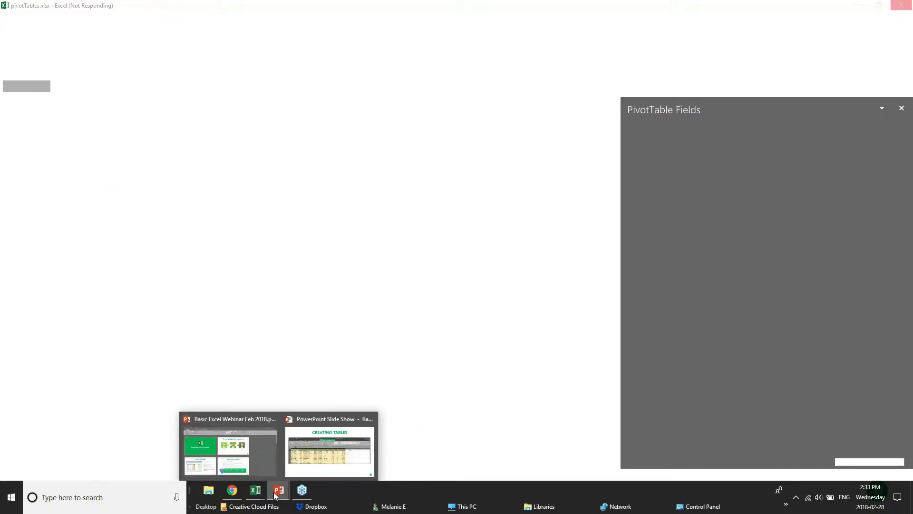
left_click(355, 458)
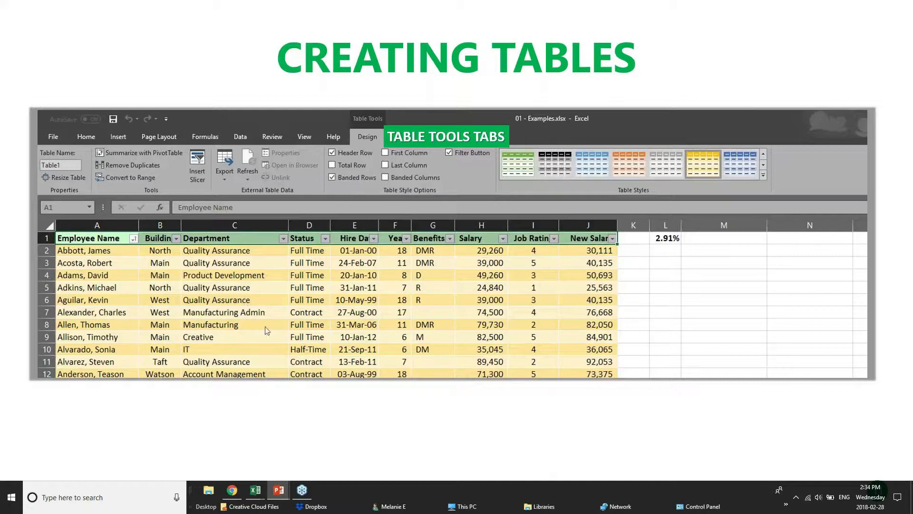
- Switch from the PowerPoint slide show to the pivotTables.xlsx workbook in Excel
mouse_move(260, 499)
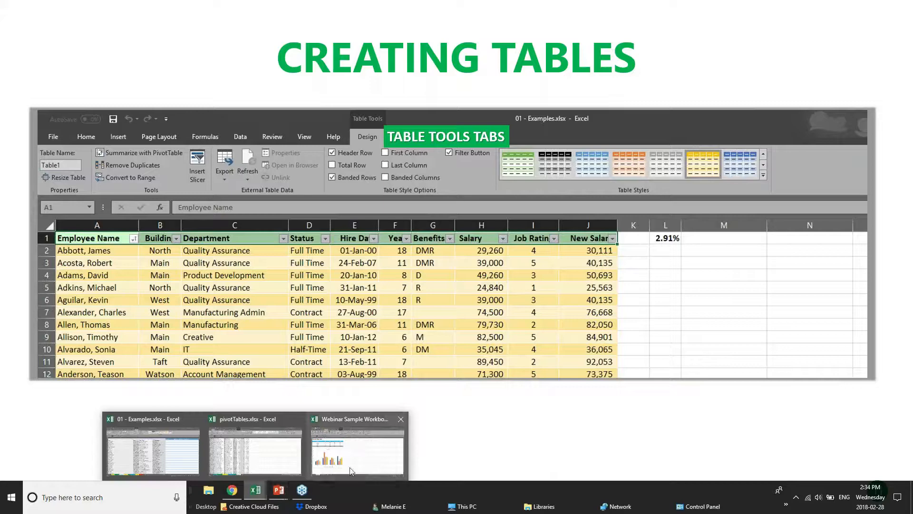
left_click(220, 447)
- Switch to the 01 - Examples workbook and select the whole Customers sheet
mouse_move(255, 495)
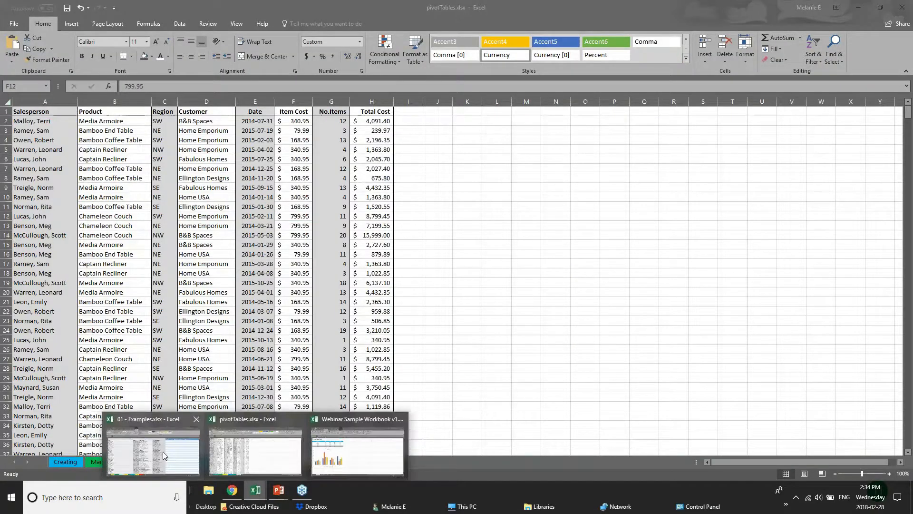
left_click(163, 450)
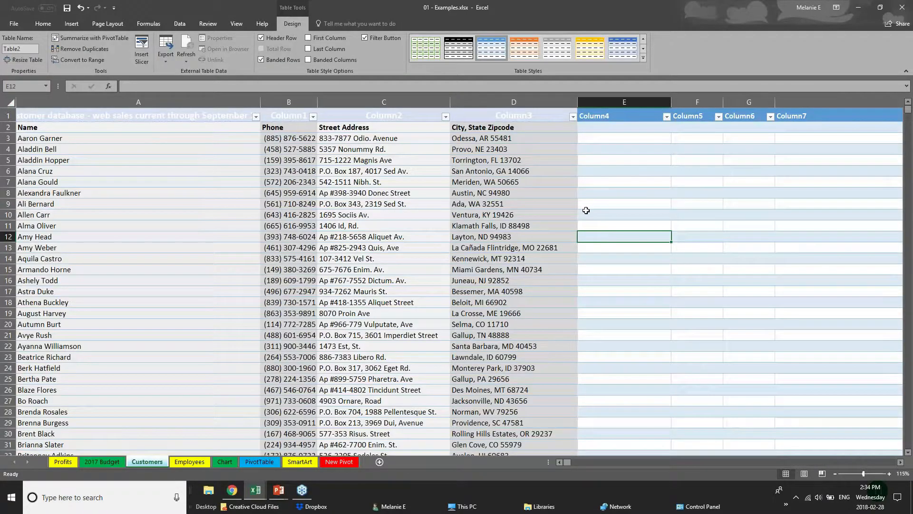
key("ctrl+a")
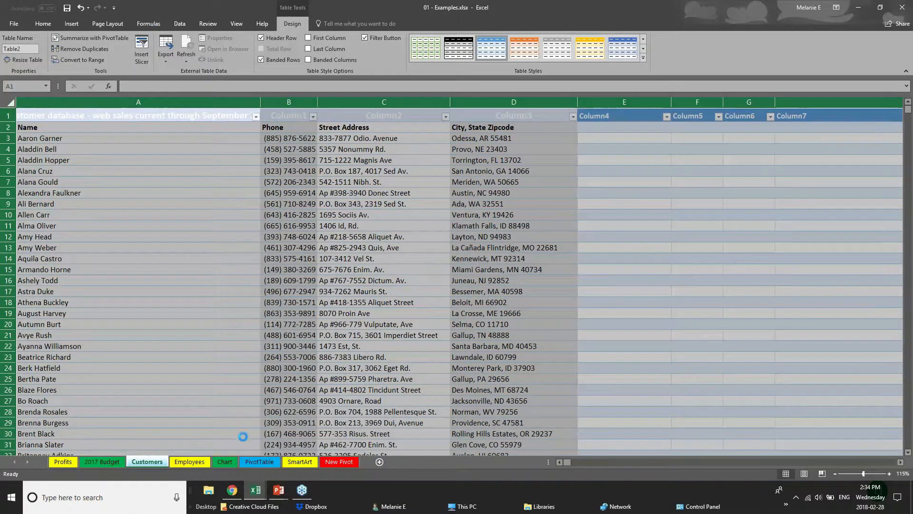
mouse_move(280, 494)
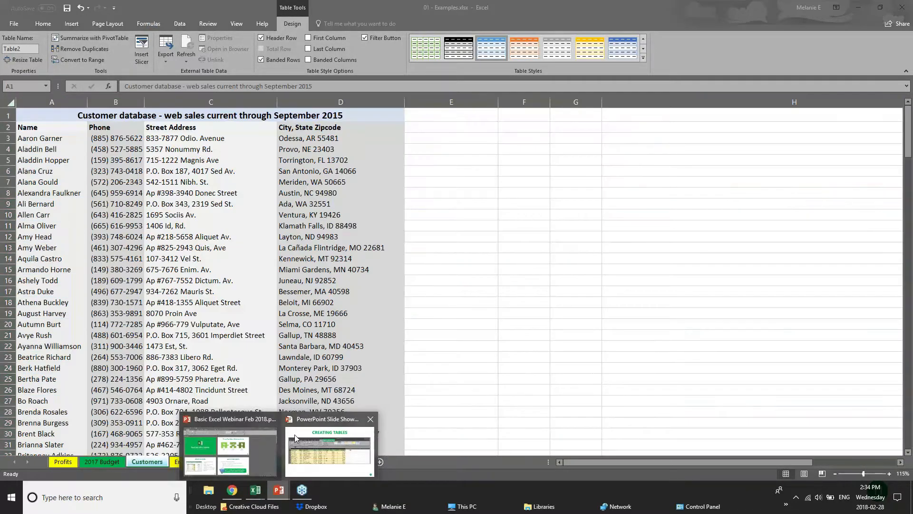
left_click(298, 440)
left_click(45, 116)
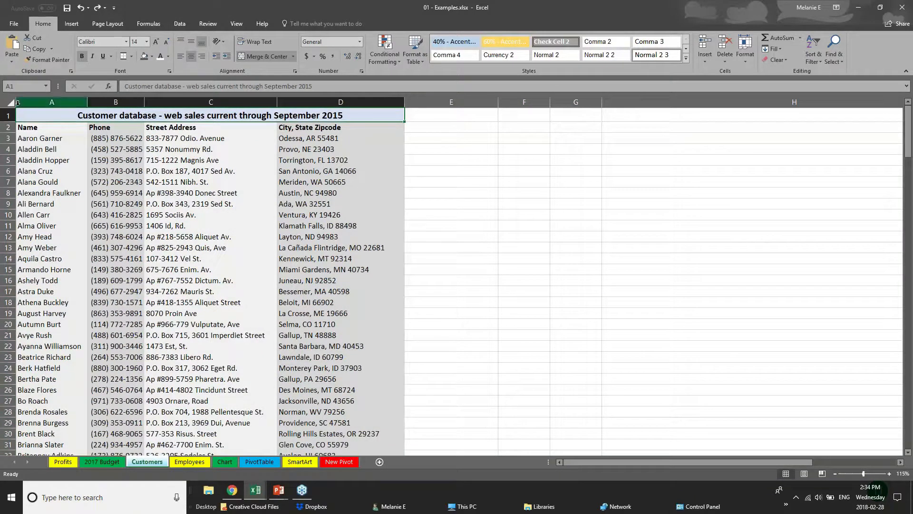
left_click(9, 105)
- Insert a table from title cell A1, then undo it to restore the plain range
left_click(43, 119)
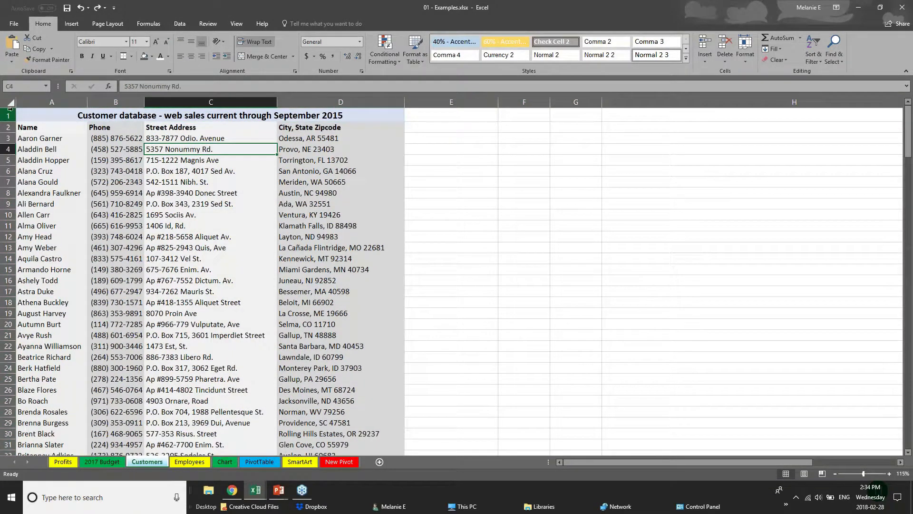
left_click(71, 23)
left_click(88, 62)
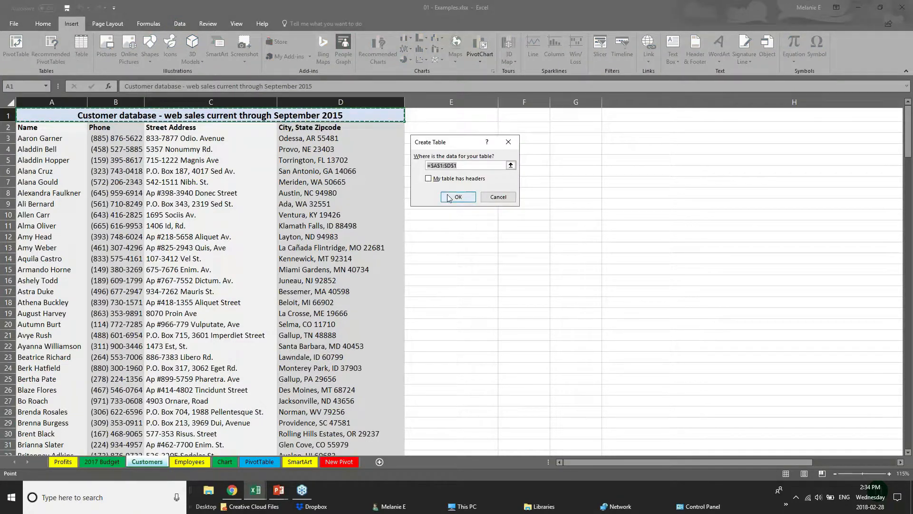
left_click(448, 197)
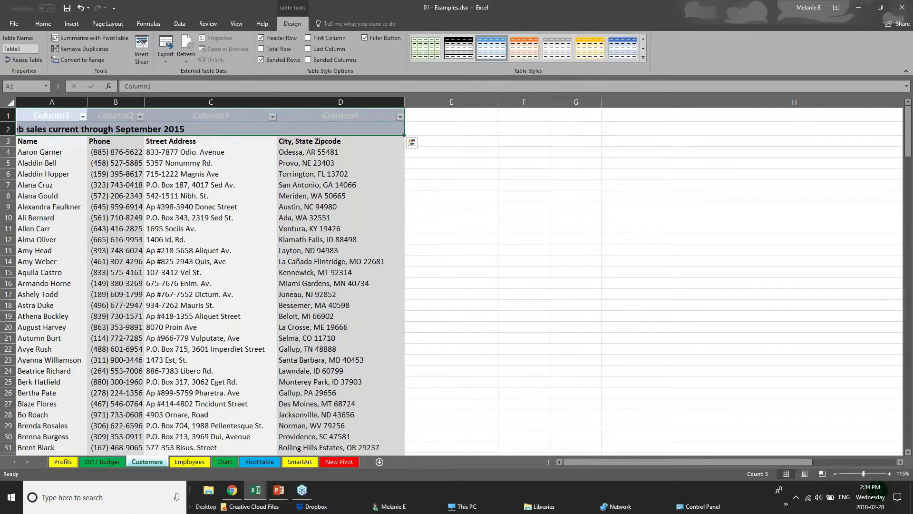
key("ctrl+z")
left_click(204, 355)
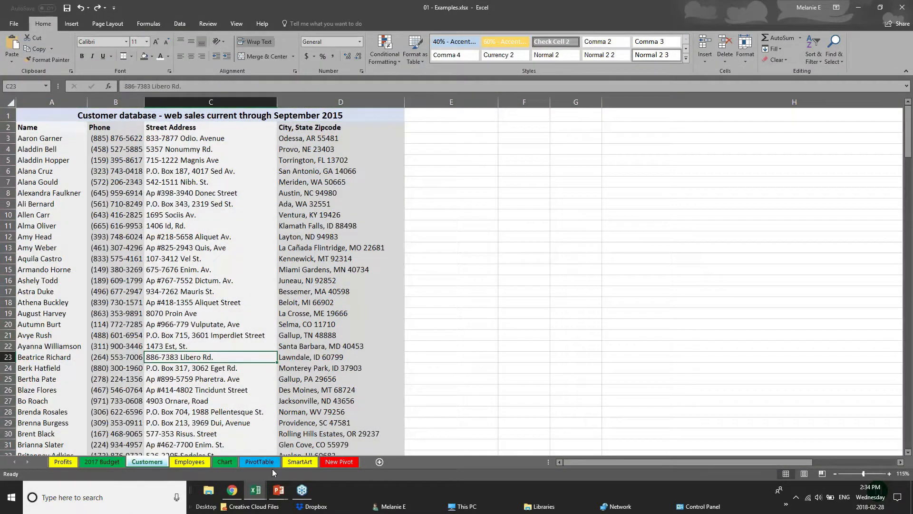
- On the Chart sheet, convert the Furniture Sales by Region range D1:I8 into a table
left_click(224, 461)
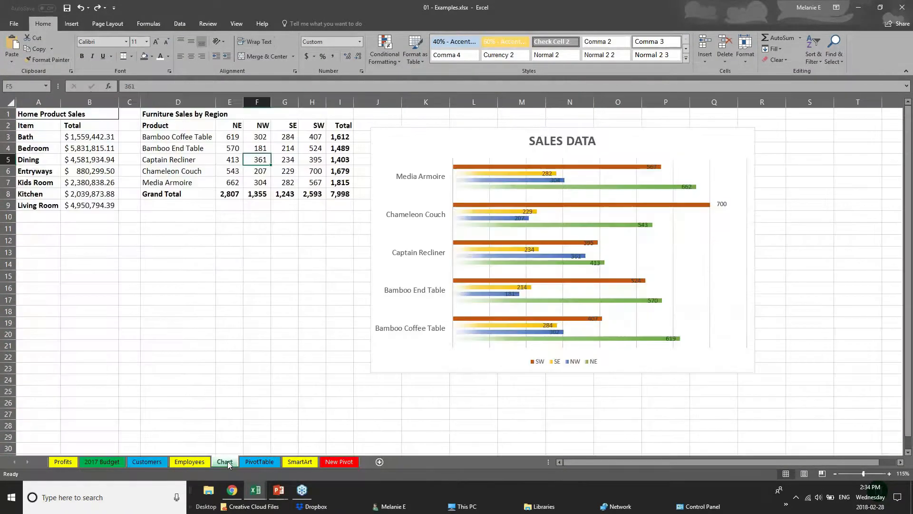
left_click_drag(176, 114, 280, 194)
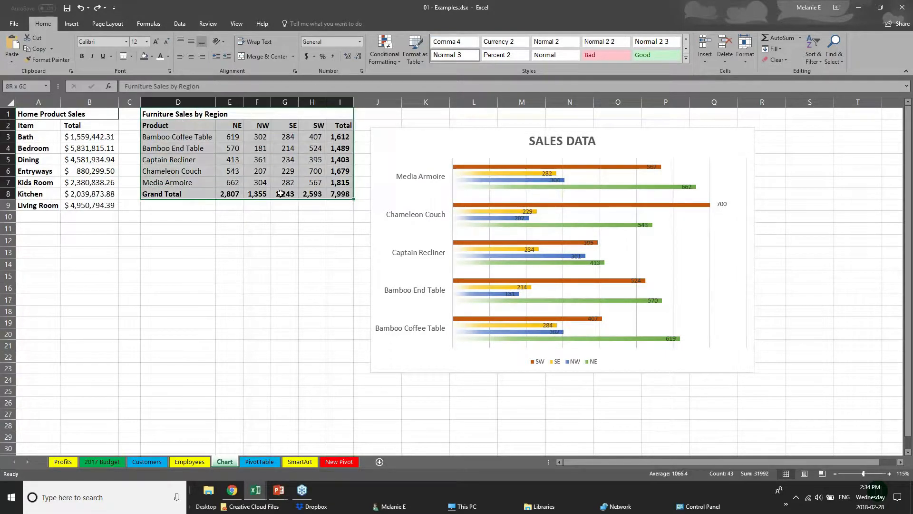
left_click(71, 23)
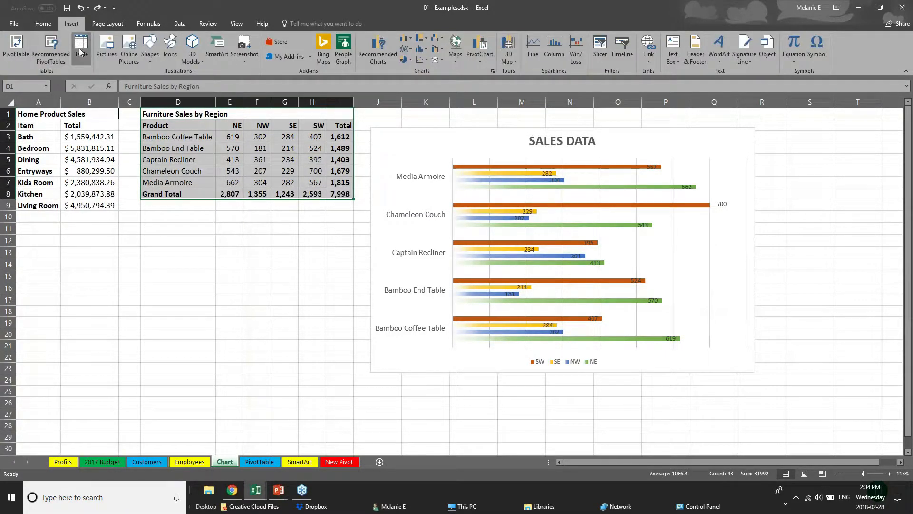
left_click(80, 50)
left_click(458, 197)
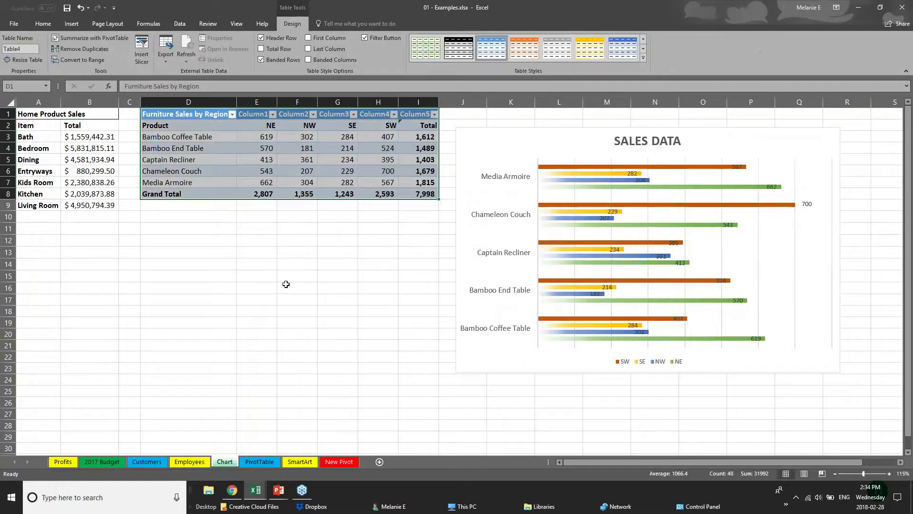
left_click(286, 284)
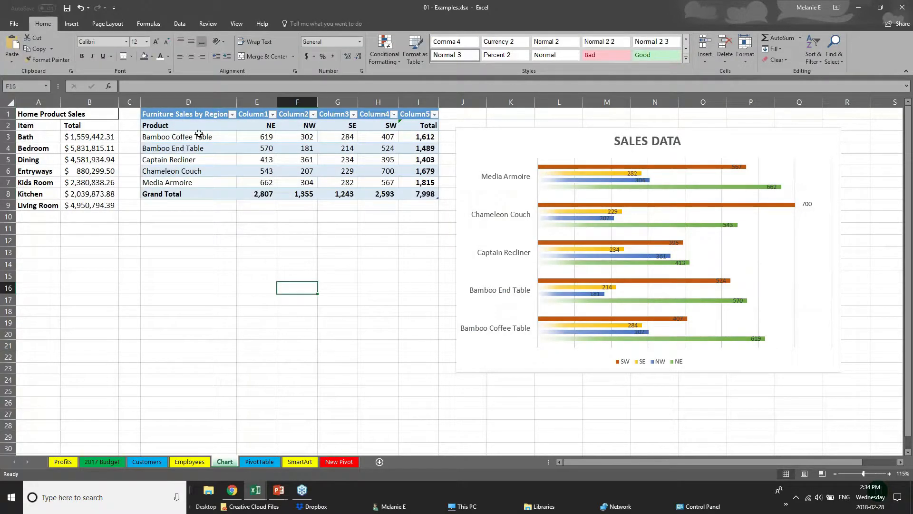
- Apply an orange Medium table style to the furniture table
left_click_drag(204, 117, 432, 198)
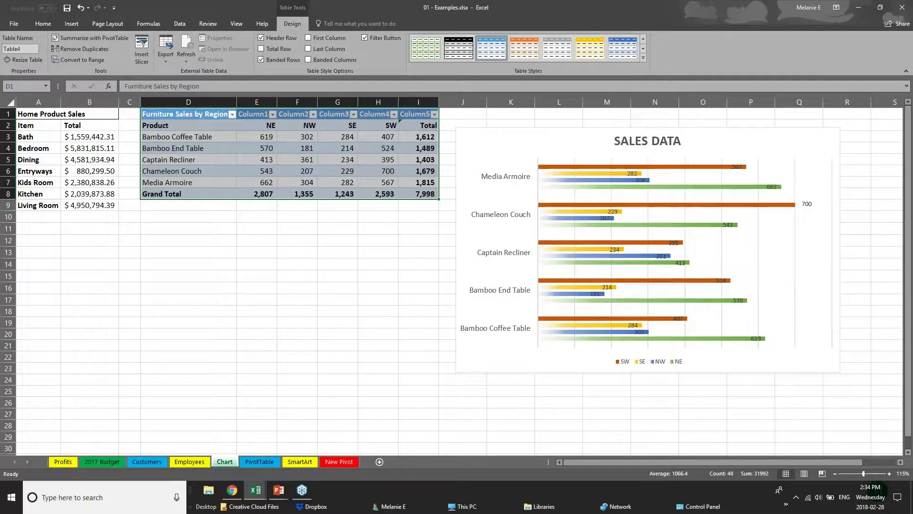
left_click(643, 58)
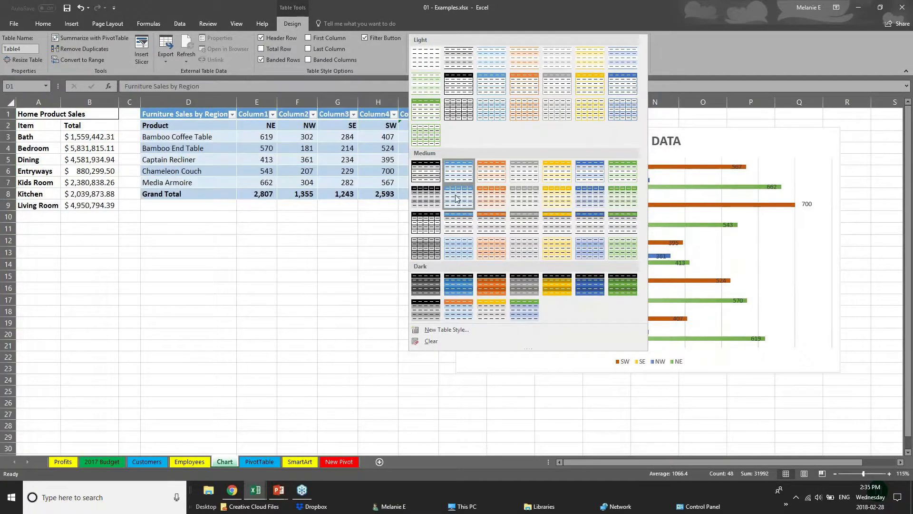
left_click(491, 222)
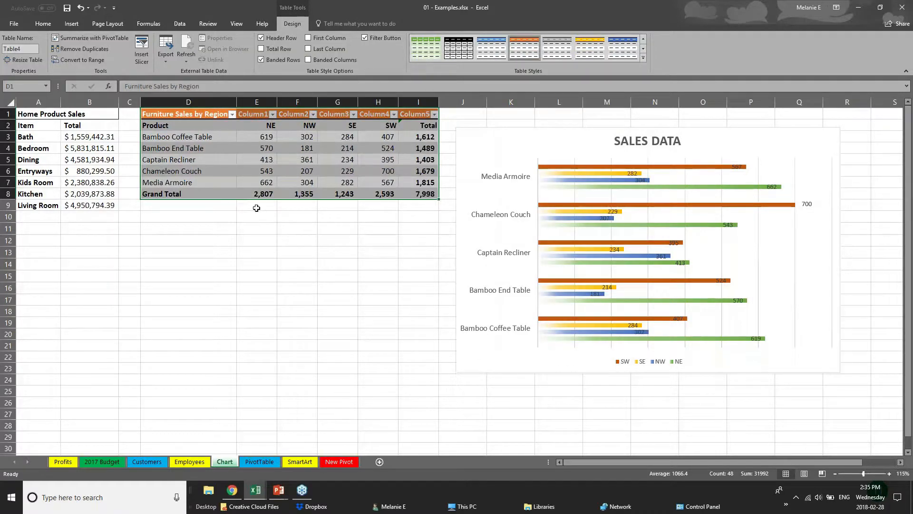
- Try dragging the Product cell onto Media Armoire, then cancel the replace-data prompt
left_click(217, 194)
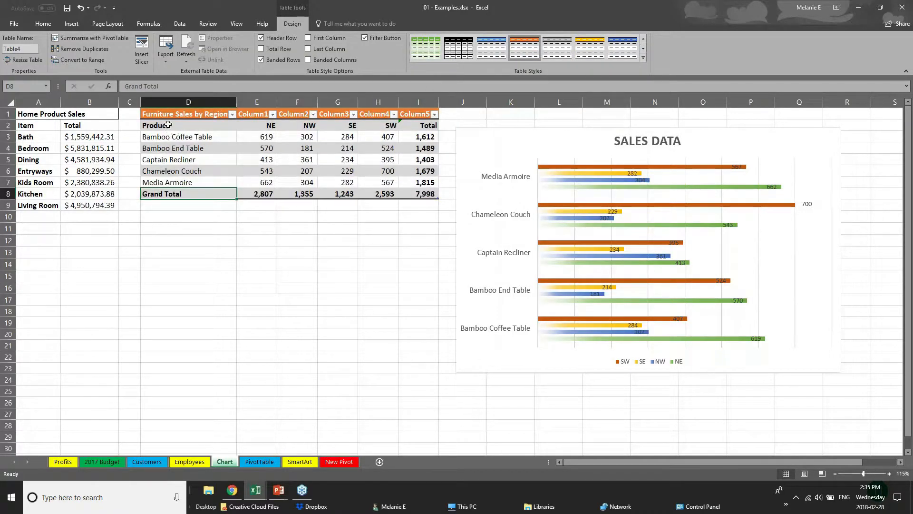
left_click(205, 124)
left_click_drag(183, 132, 192, 184)
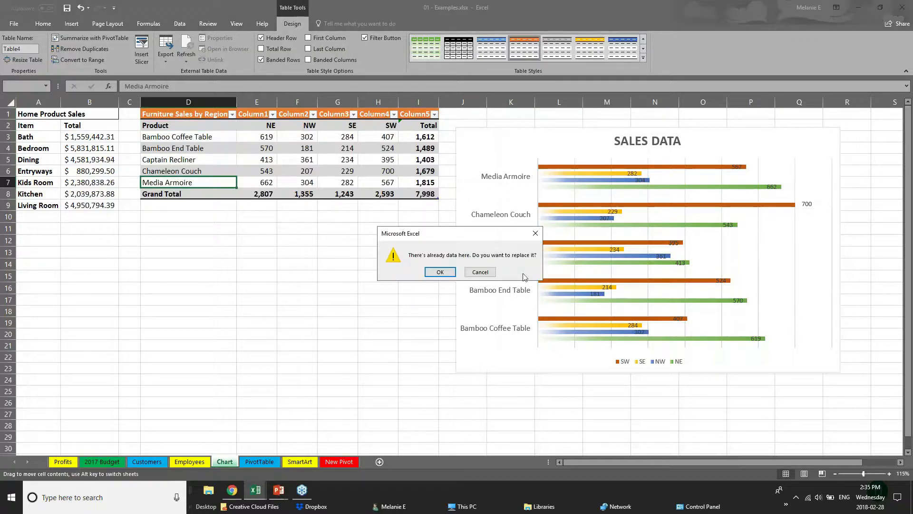
left_click(480, 272)
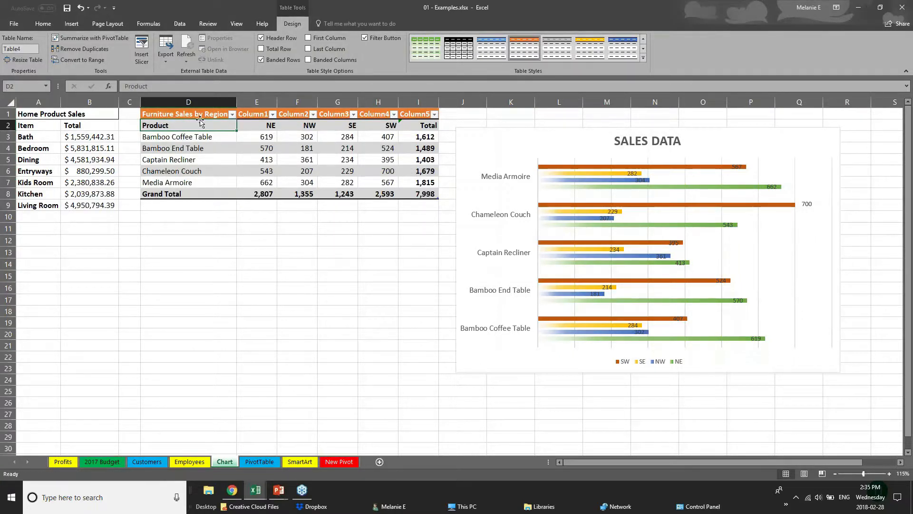
- Turn on First Column styling so product names are bold with orange fill
left_click_drag(200, 124, 207, 183)
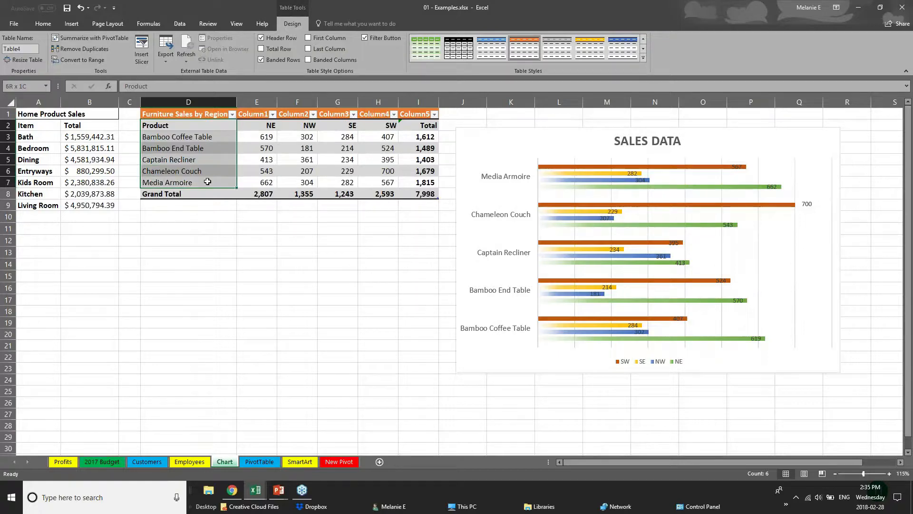
left_click(308, 38)
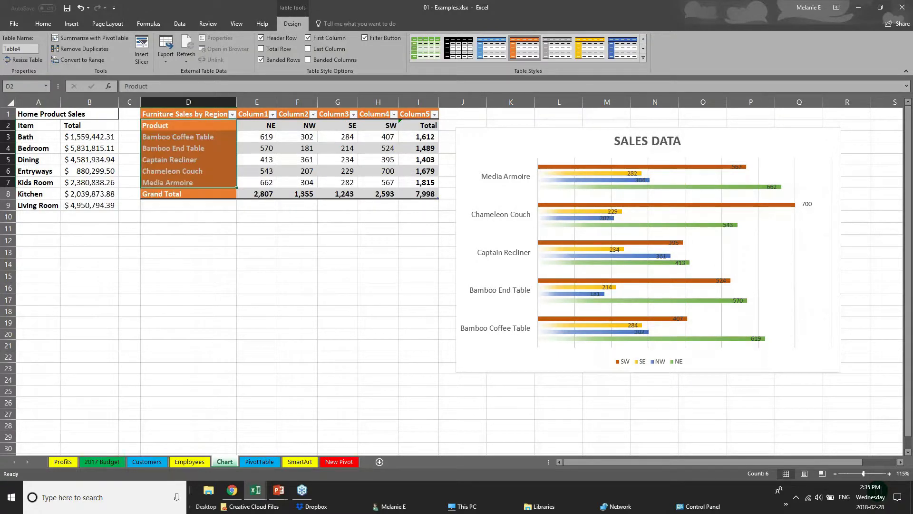
left_click(240, 266)
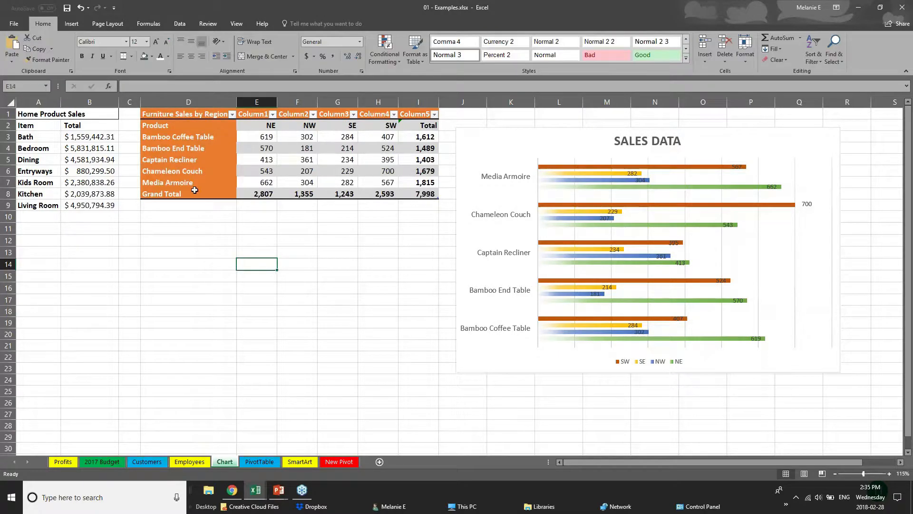
left_click(172, 115)
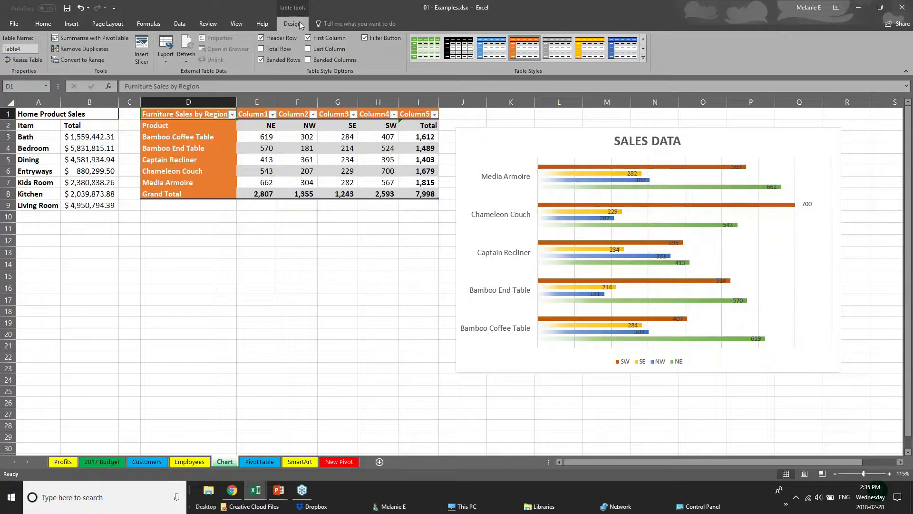
left_click(215, 136)
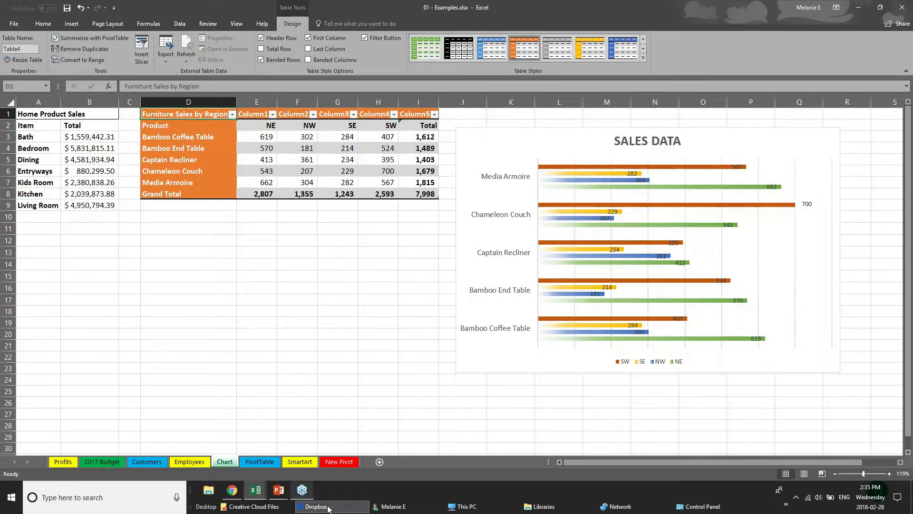
left_click(280, 492)
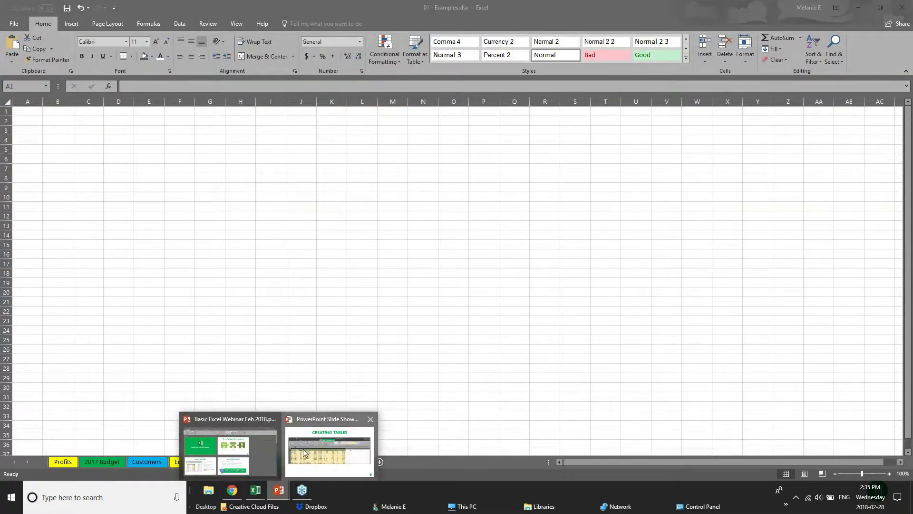
- Return to the slide show and advance to the Viewing Worksheets slide on freezing panes
left_click(303, 449)
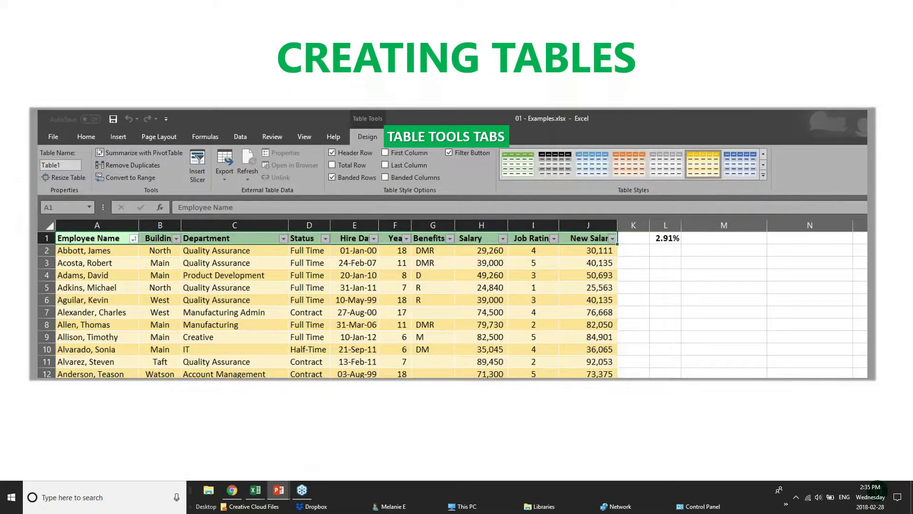
key("Right")
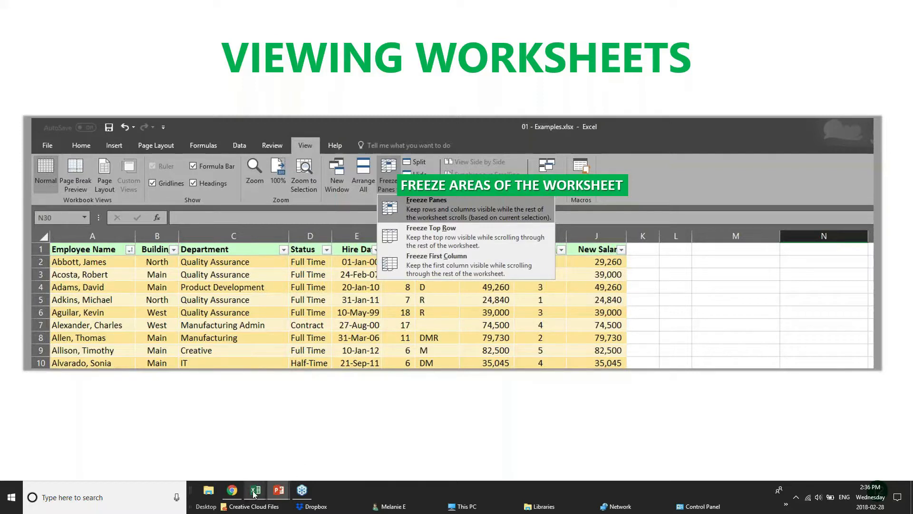
mouse_move(255, 495)
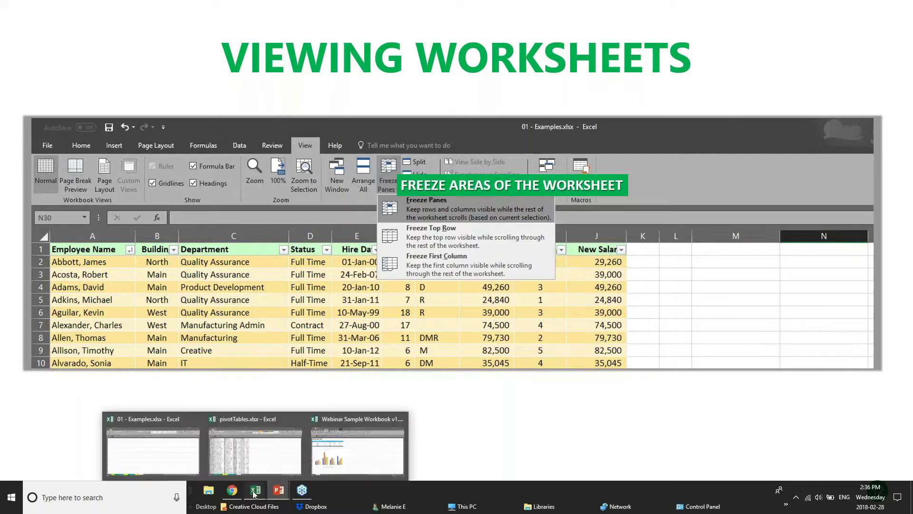
- Bring up the pivotTables workbook and browse the sales rows on the PivotChart sheet
left_click(245, 458)
scroll(200, 276, "down", 2)
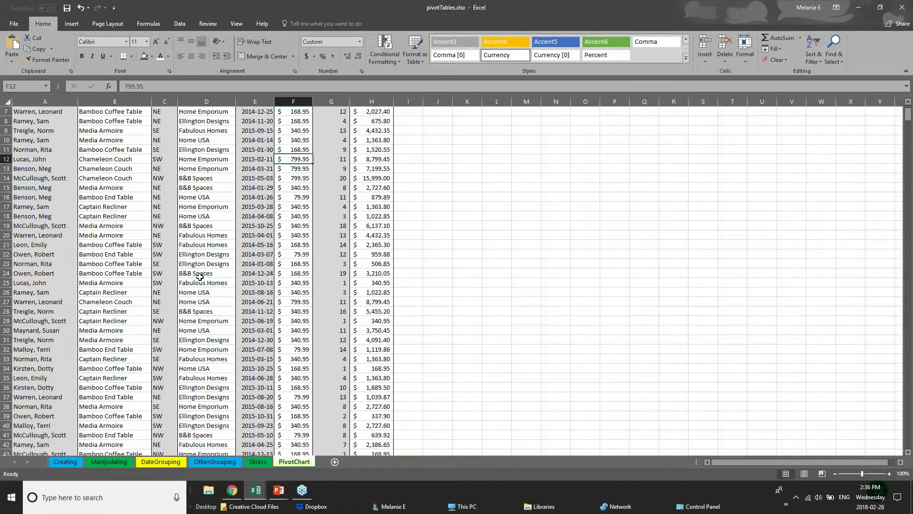
scroll(199, 277, "down", 20)
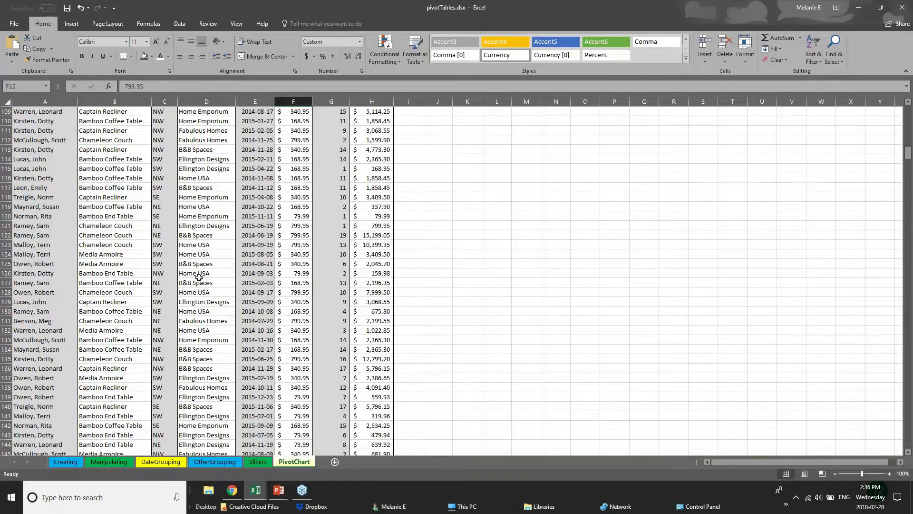
scroll(198, 277, "up", 10)
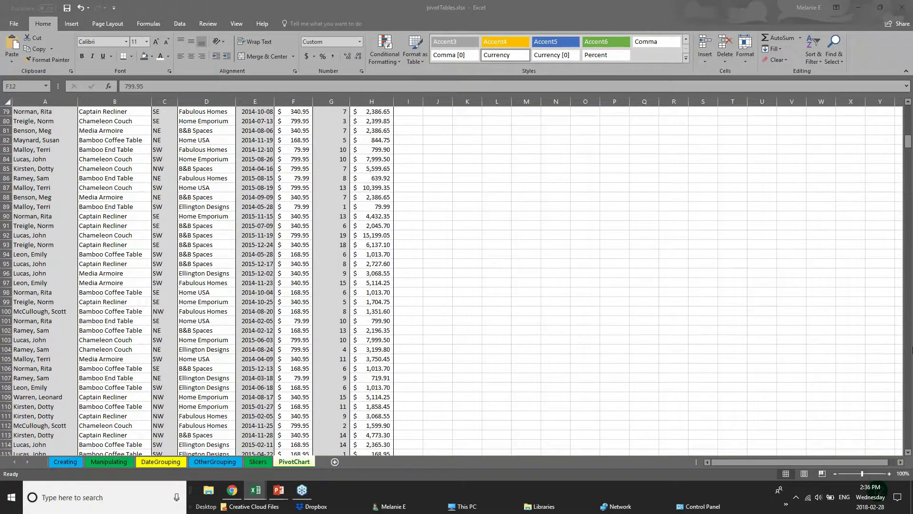
left_click(908, 143)
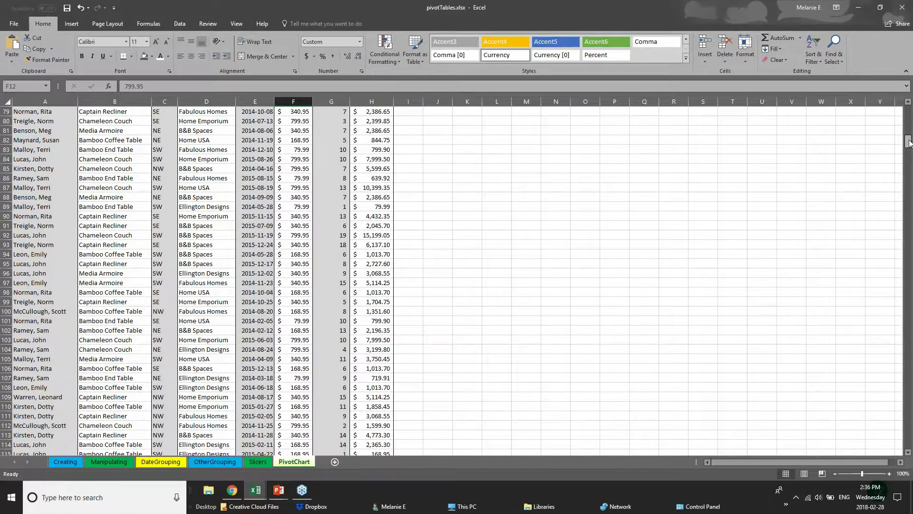
scroll(908, 142, "up", 20)
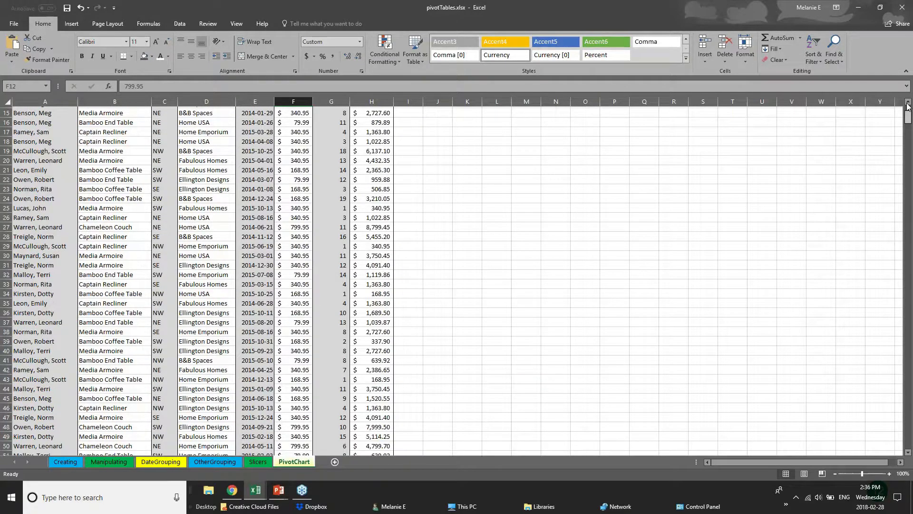
scroll(908, 143, "down", 3)
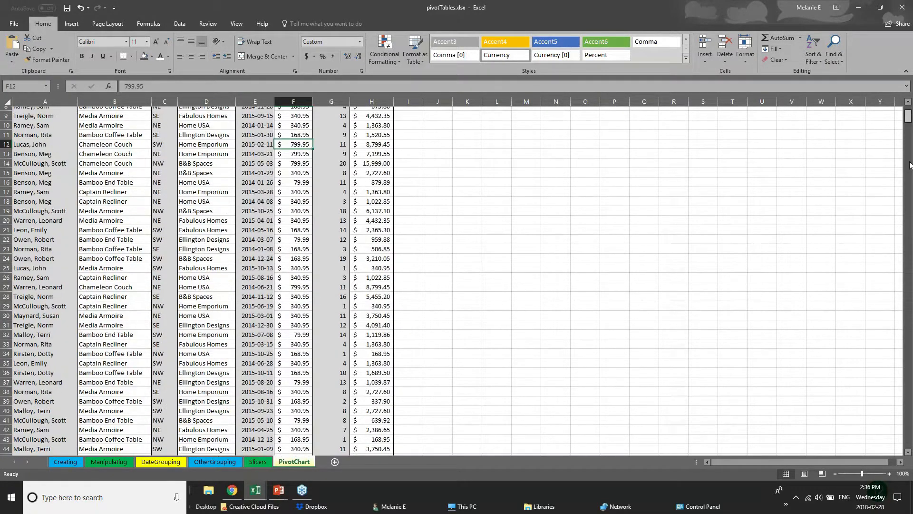
left_click_drag(911, 165, 909, 246)
left_click(53, 215)
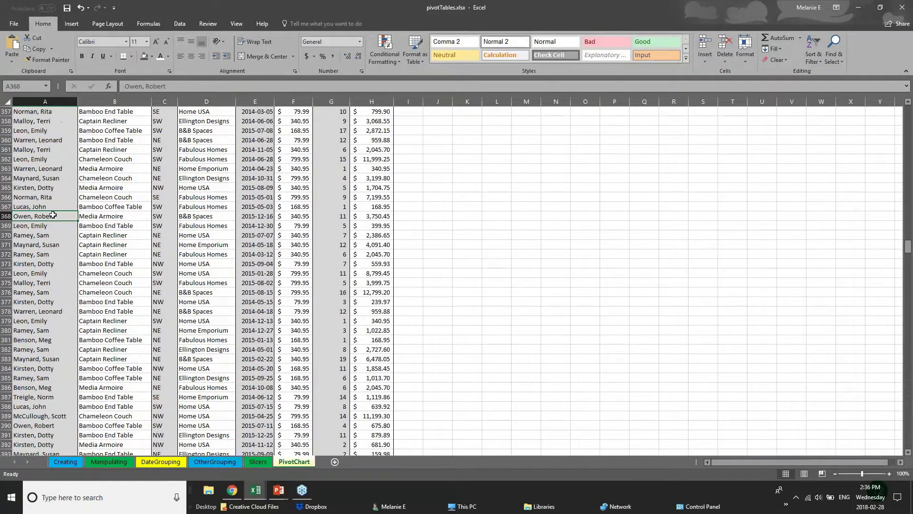
left_click(131, 209)
left_click(139, 229)
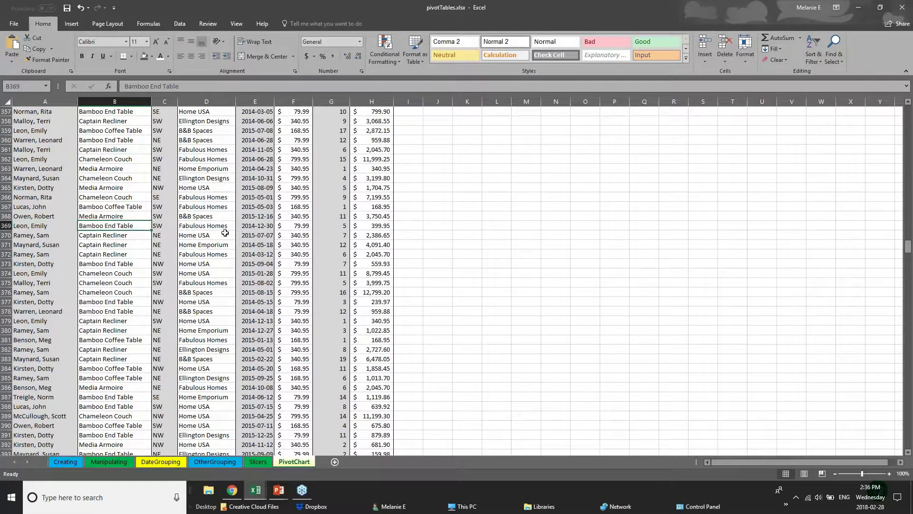
left_click(225, 233)
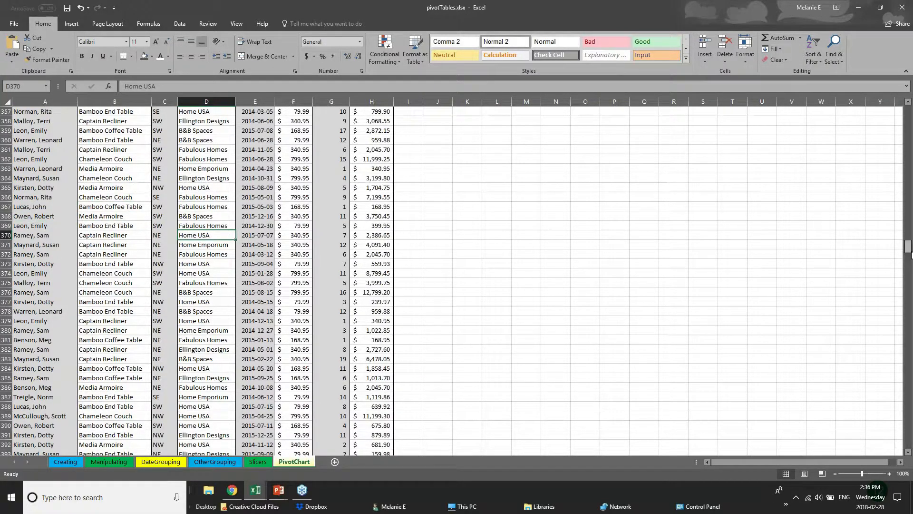
left_click_drag(908, 245, 908, 111)
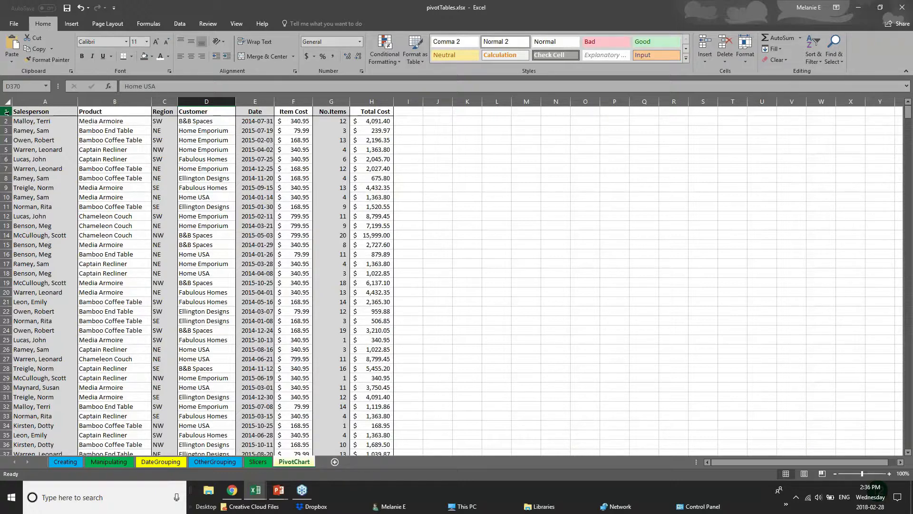
- Freeze the first column of the PivotChart sheet
left_click(6, 111)
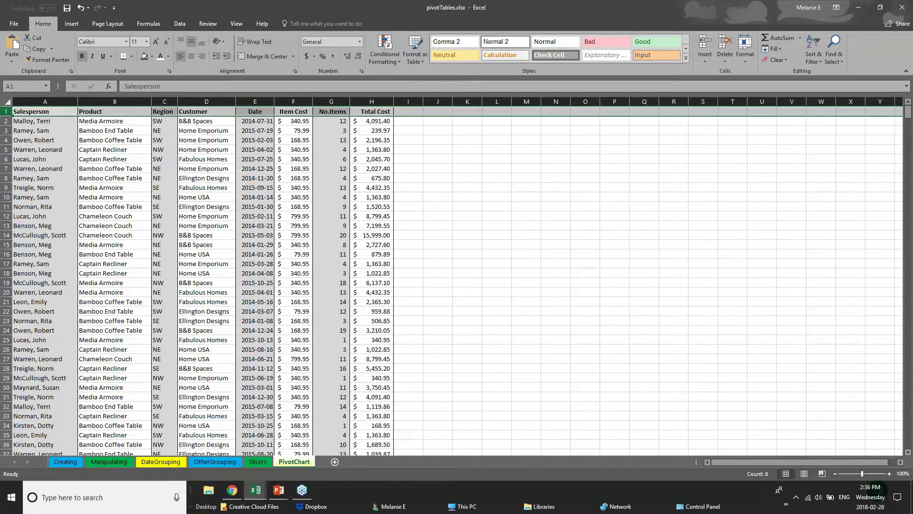
left_click(238, 23)
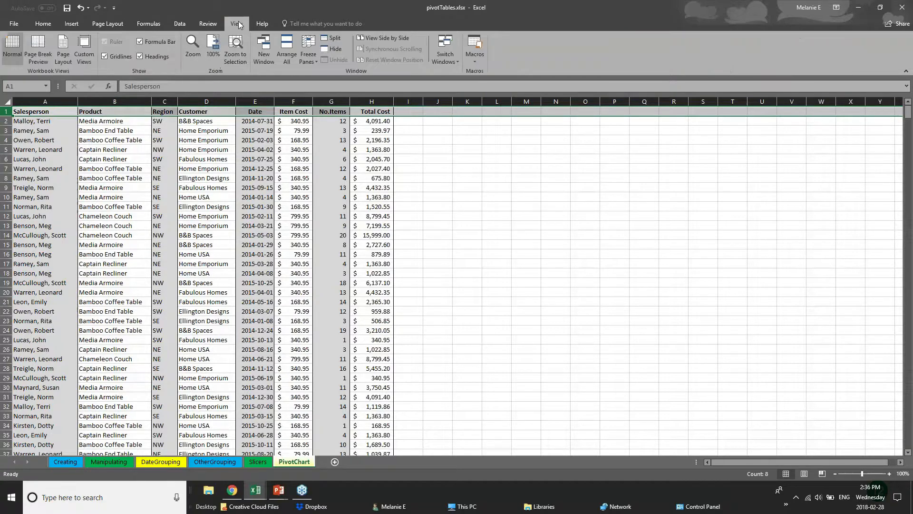
left_click(309, 59)
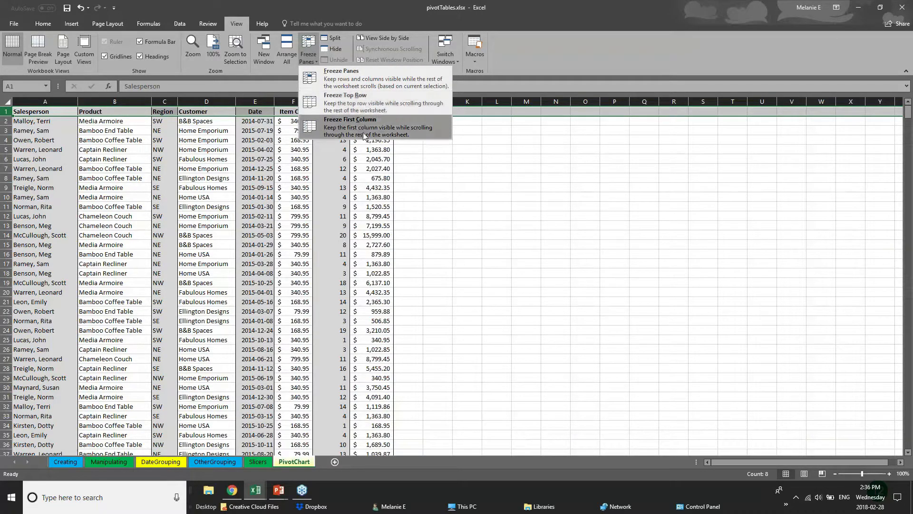
left_click(36, 150)
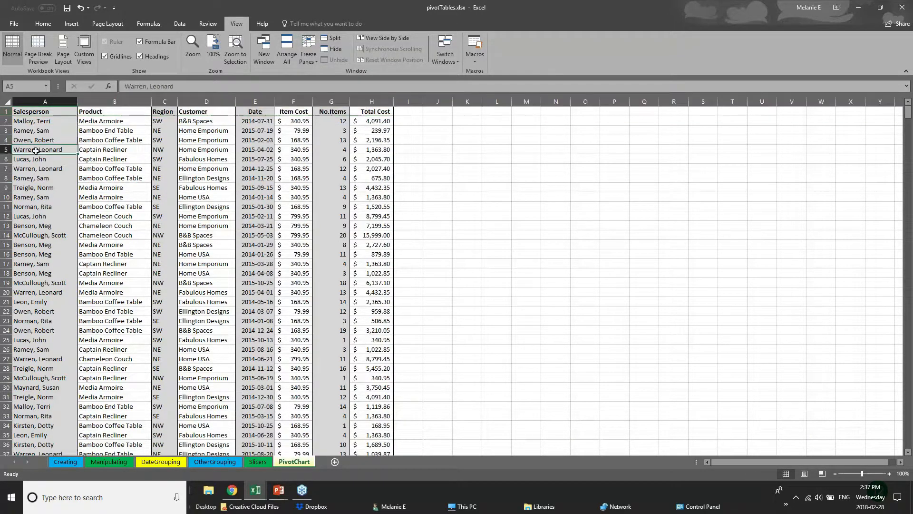
left_click(47, 101)
left_click(307, 55)
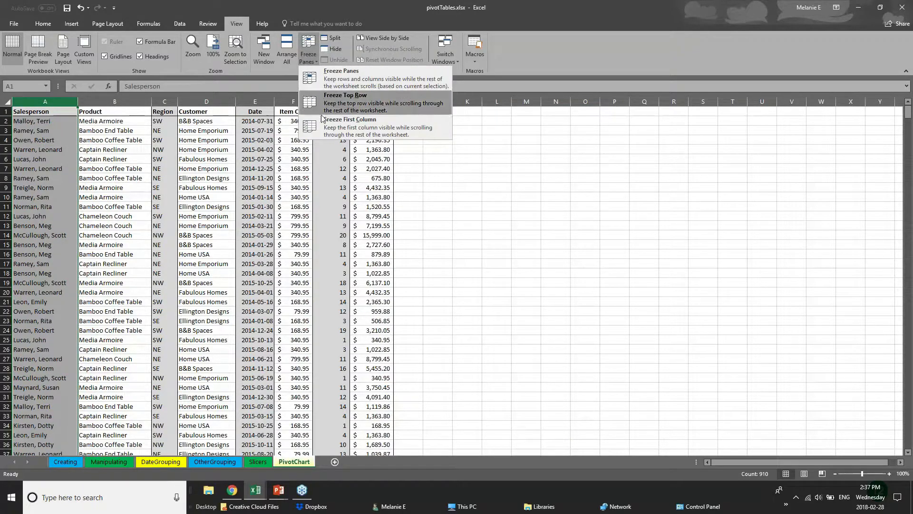
left_click(310, 124)
- Widen the Total Cost, No.Items and Item Cost columns (H, G, F)
left_click_drag(394, 101, 805, 130)
left_click_drag(350, 102, 573, 114)
left_click_drag(311, 95, 388, 100)
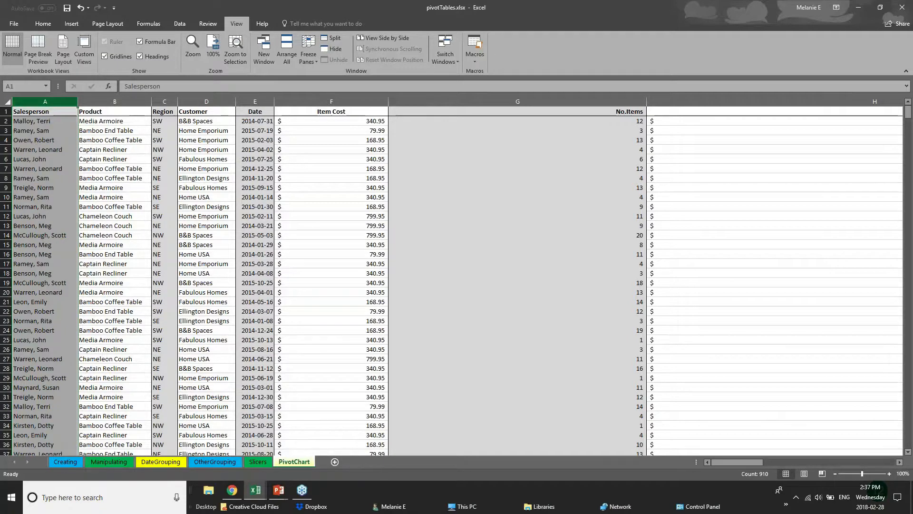
- Freeze the top header row of the PivotChart sheet
left_click(6, 112)
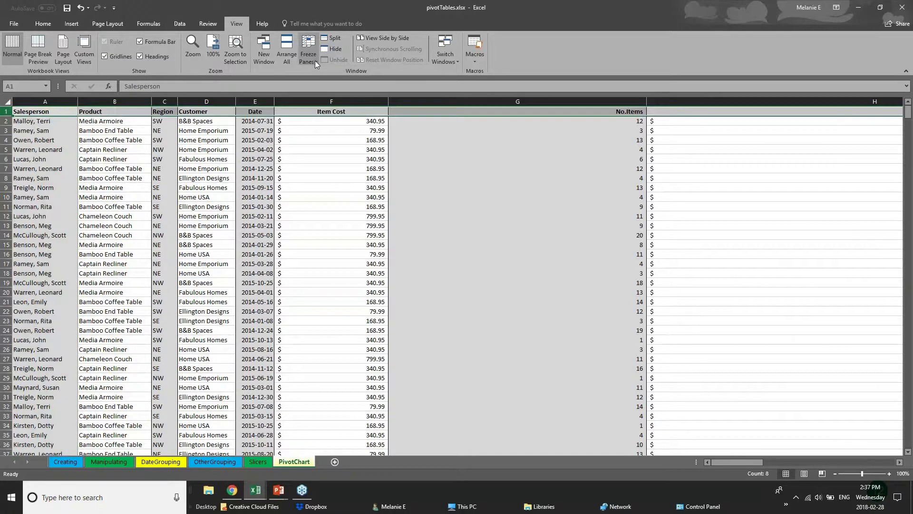
left_click(308, 50)
left_click(323, 102)
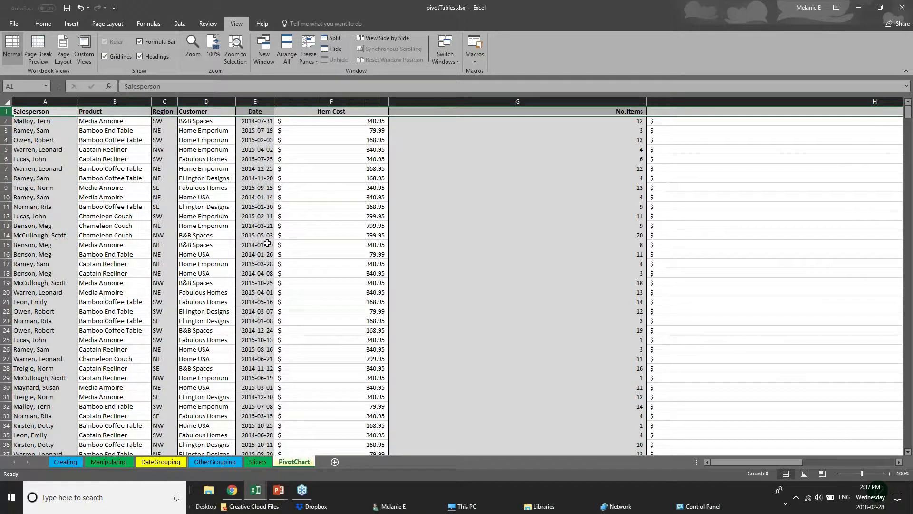
left_click(424, 283)
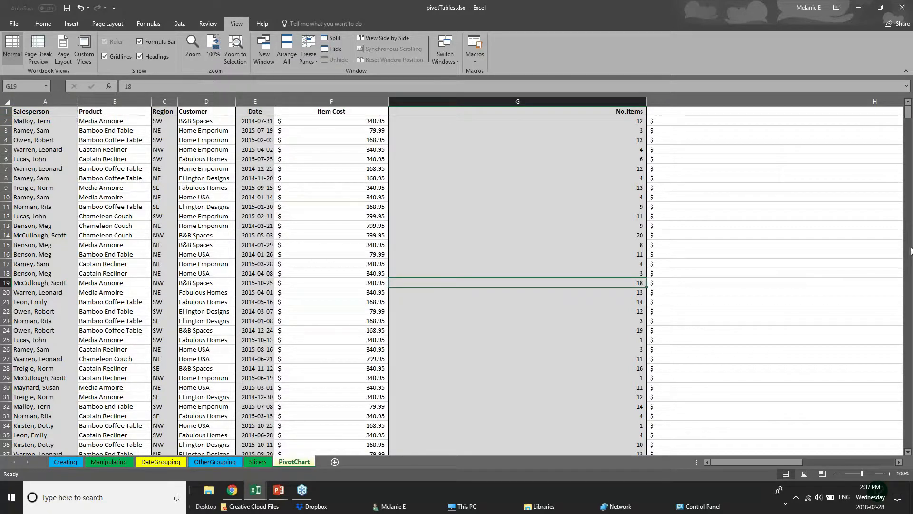
mouse_move(908, 114)
left_mouse_down()
mouse_move(910, 287)
mouse_move(909, 112)
left_mouse_up()
left_click(61, 111)
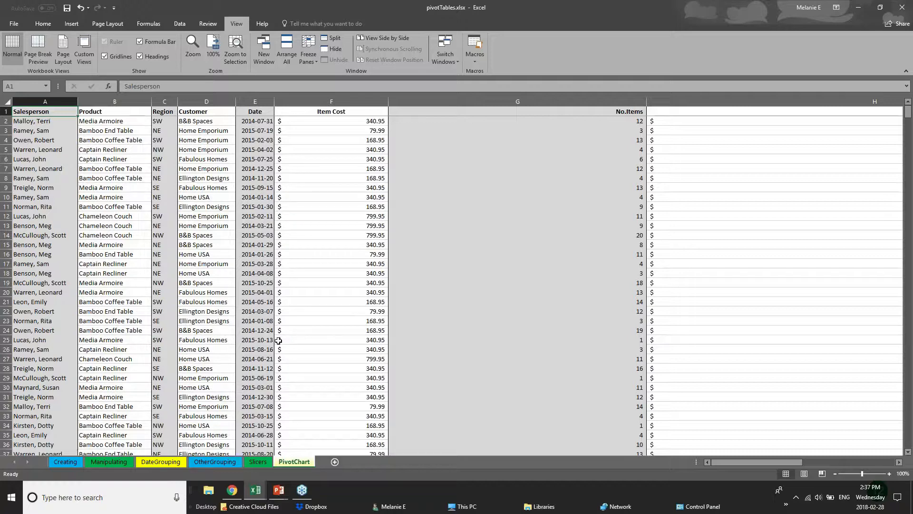
- Scroll through the sales rows to confirm the header stays fixed
left_click(292, 291)
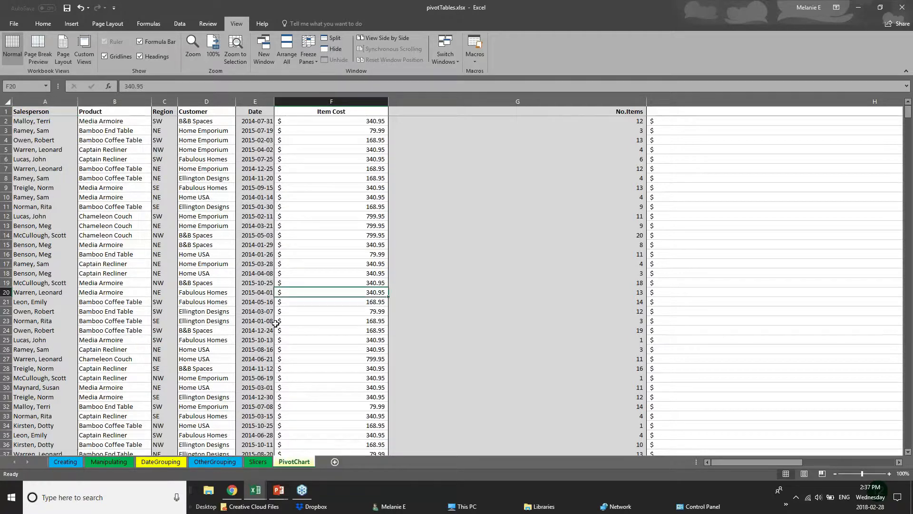
scroll(275, 323, "down", 6)
scroll(275, 322, "up", 4)
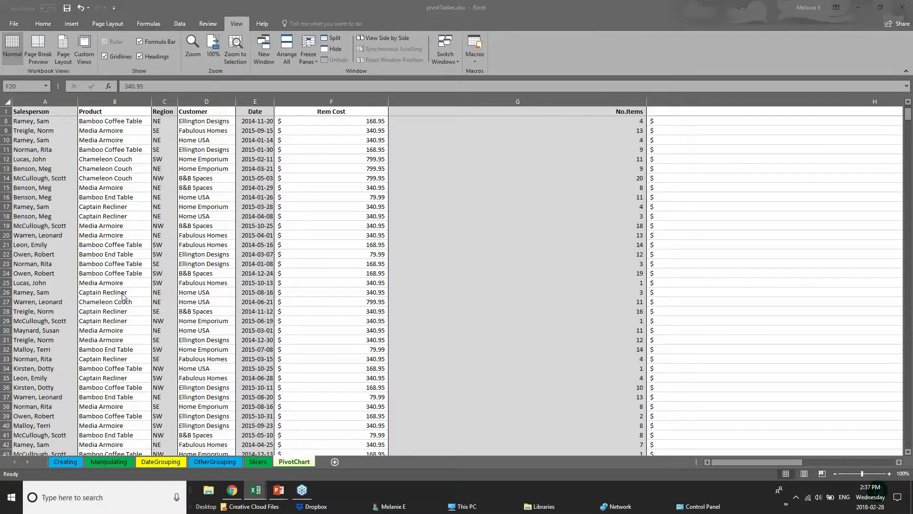
left_click(209, 322)
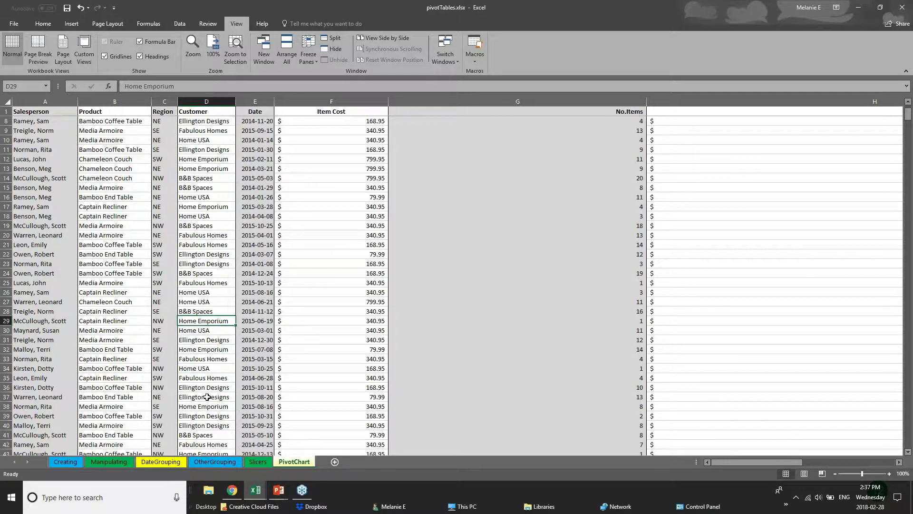
scroll(98, 329, "down", 2)
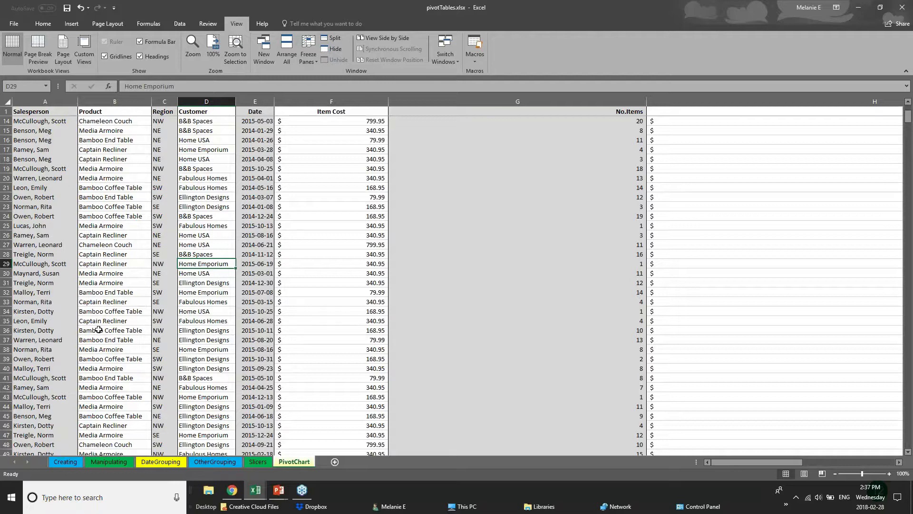
scroll(99, 329, "down", 10)
scroll(90, 342, "down", 1)
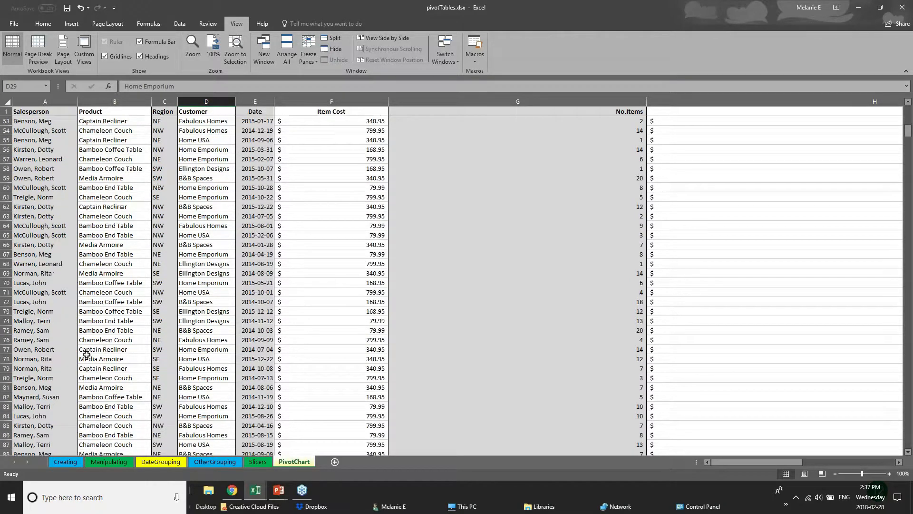
scroll(47, 363, "up", 2)
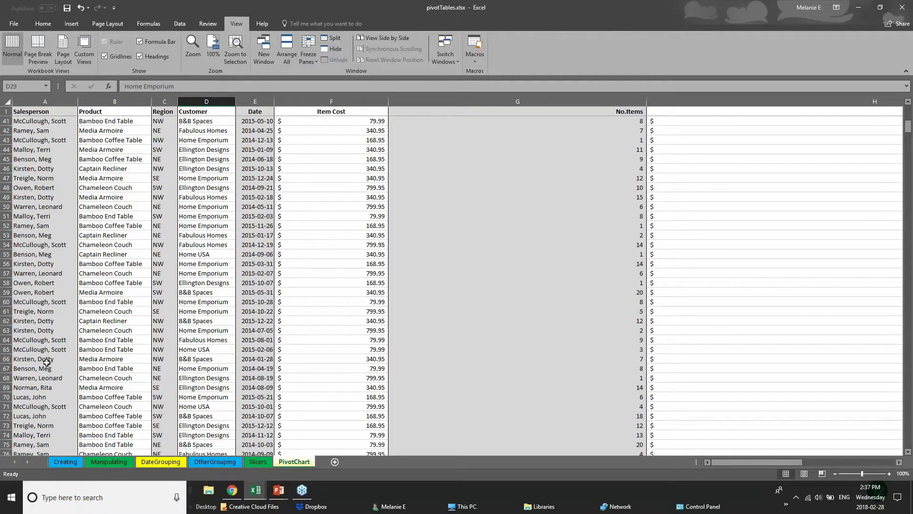
scroll(47, 363, "up", 8)
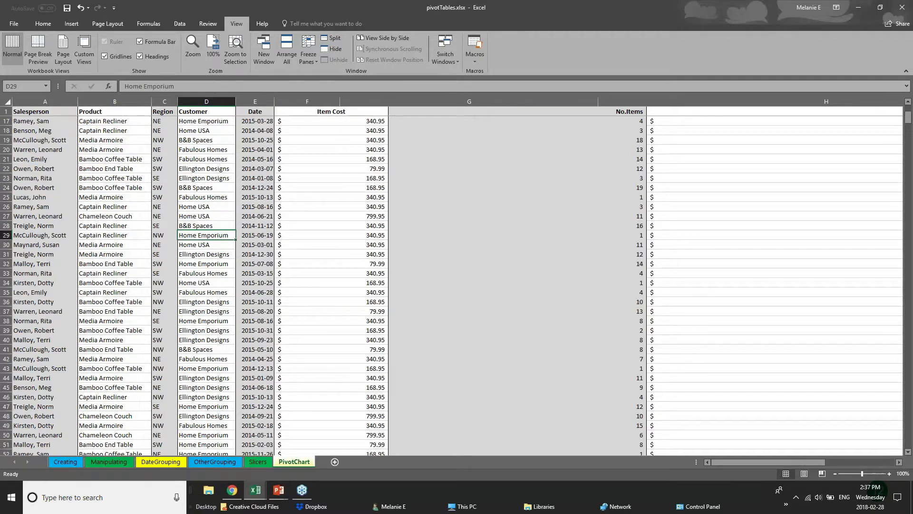
- Narrow the No.Items column G and select row 110 further down
left_click_drag(597, 101, 419, 93)
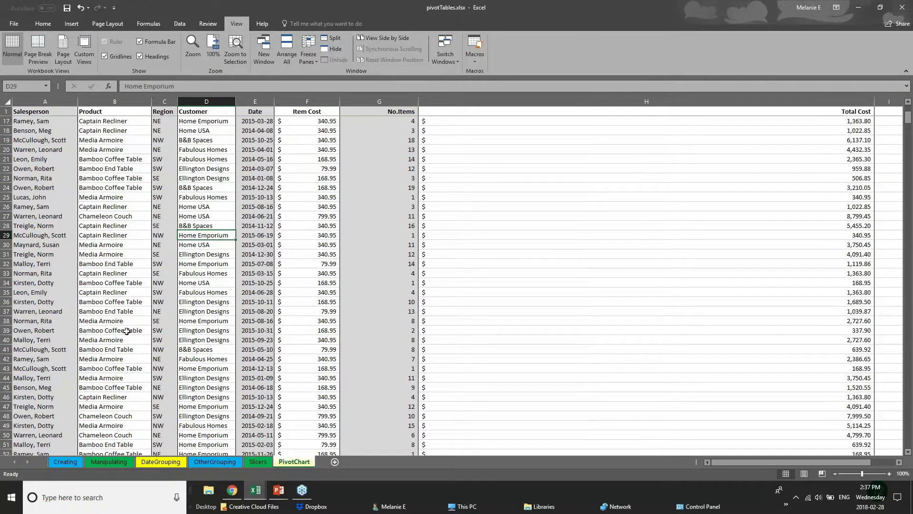
scroll(79, 379, "down", 3)
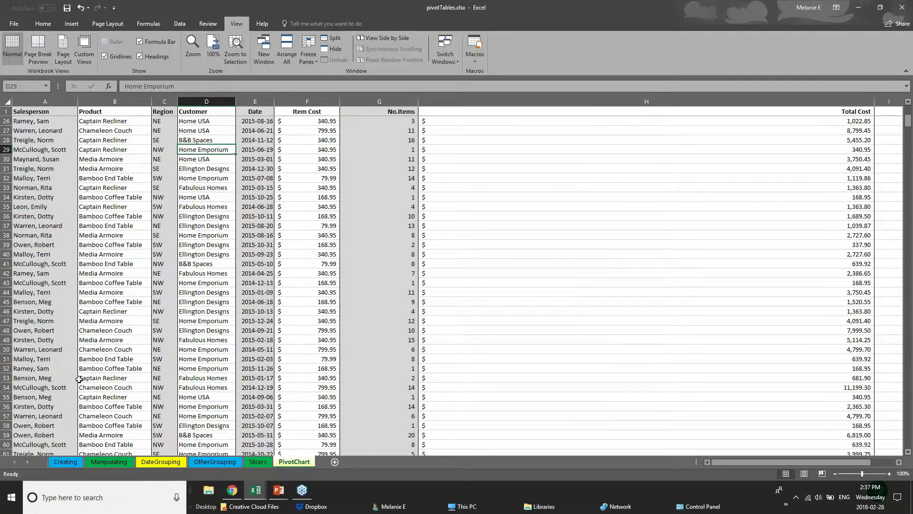
scroll(79, 379, "down", 18)
scroll(90, 417, "down", 2)
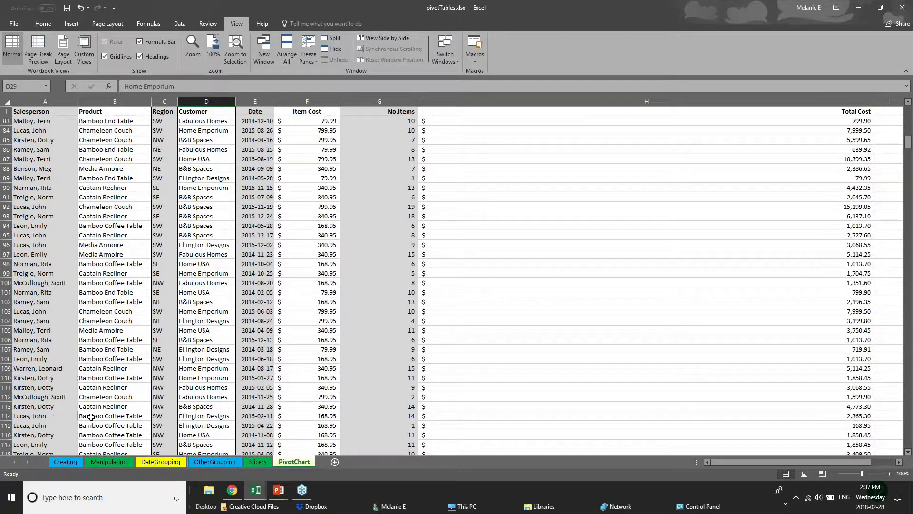
left_click(6, 349)
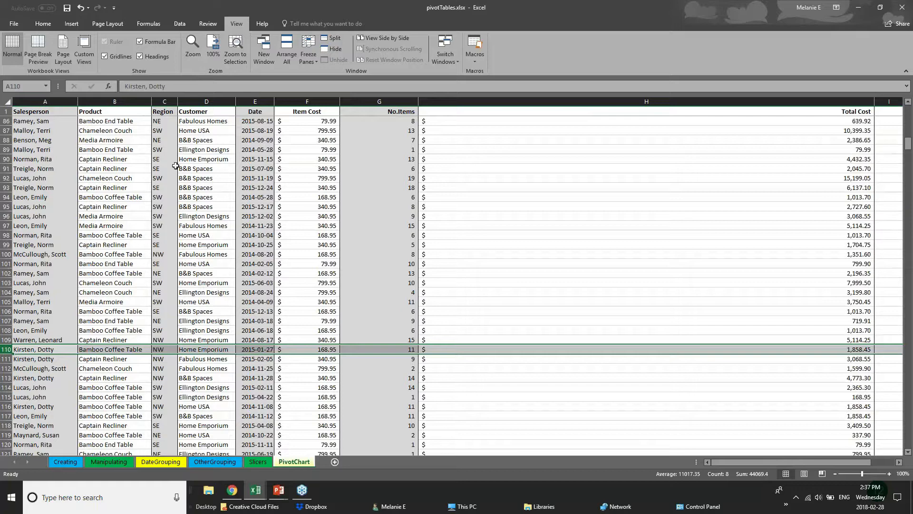
- Split the PivotChart sheet into independently scrolling panes, re-splitting at row 106
left_click(326, 42)
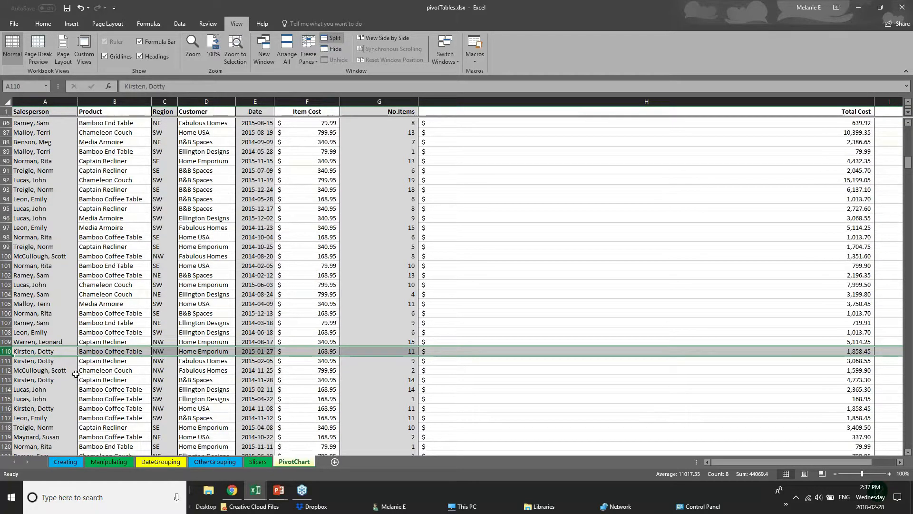
left_click(395, 310)
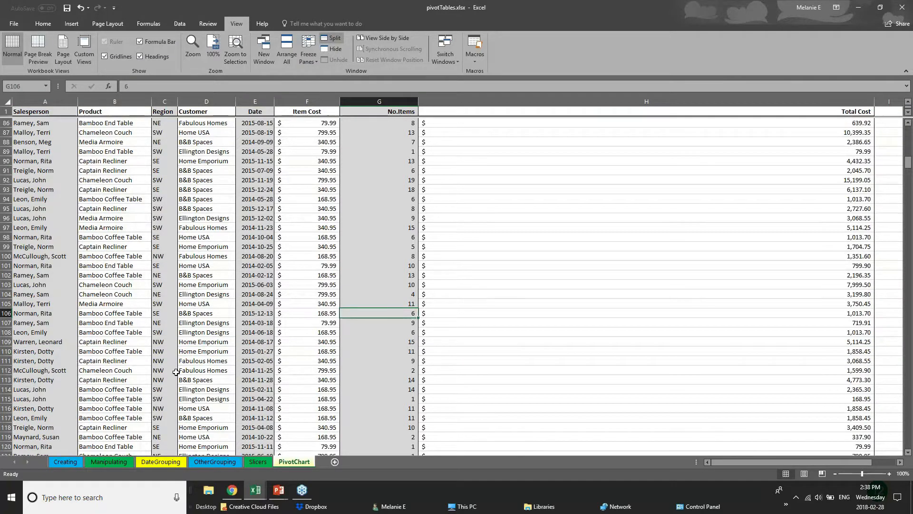
scroll(175, 372, "down", 8)
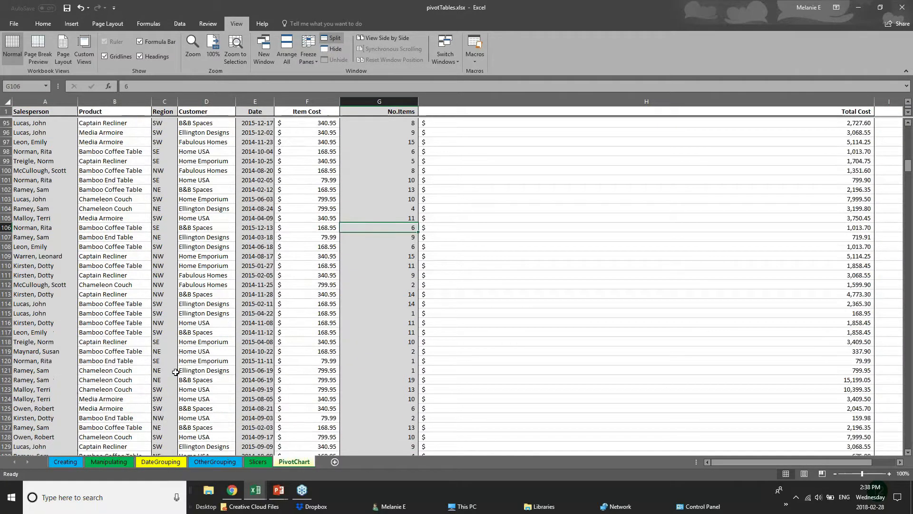
scroll(5, 284, "up", 7)
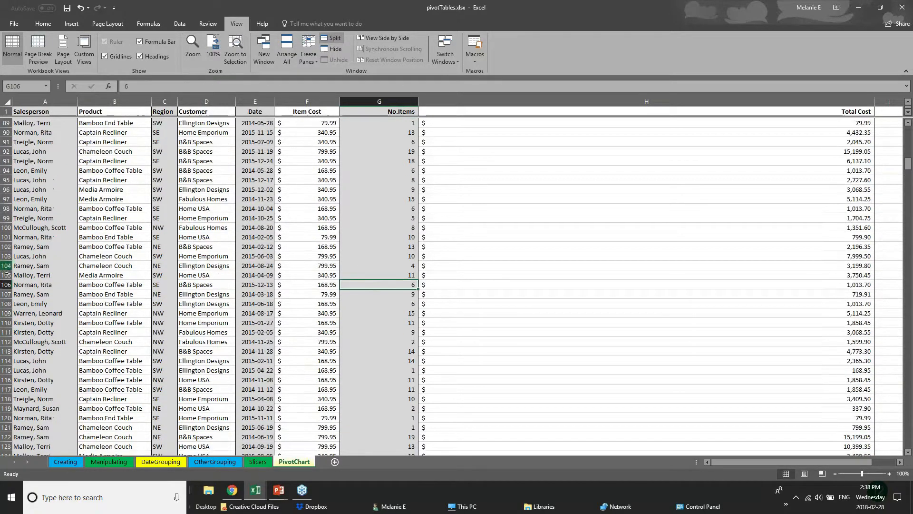
left_click(6, 285)
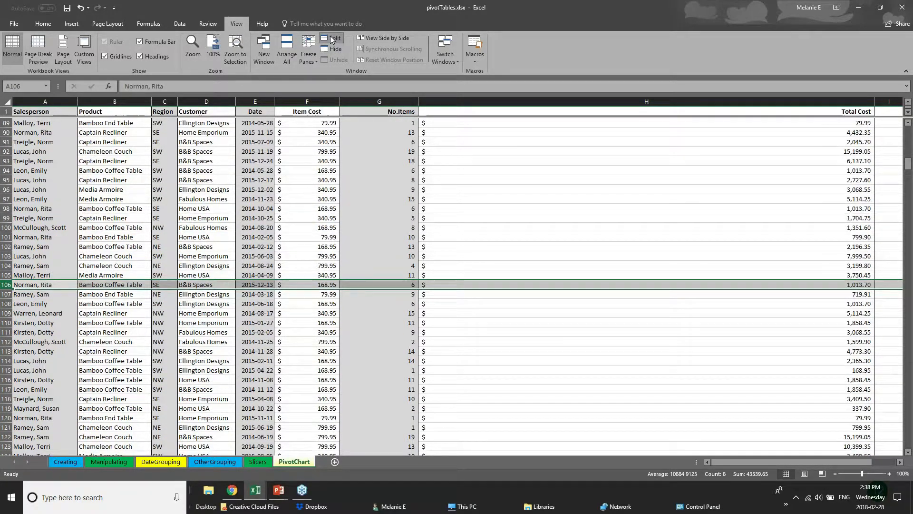
left_click(331, 39)
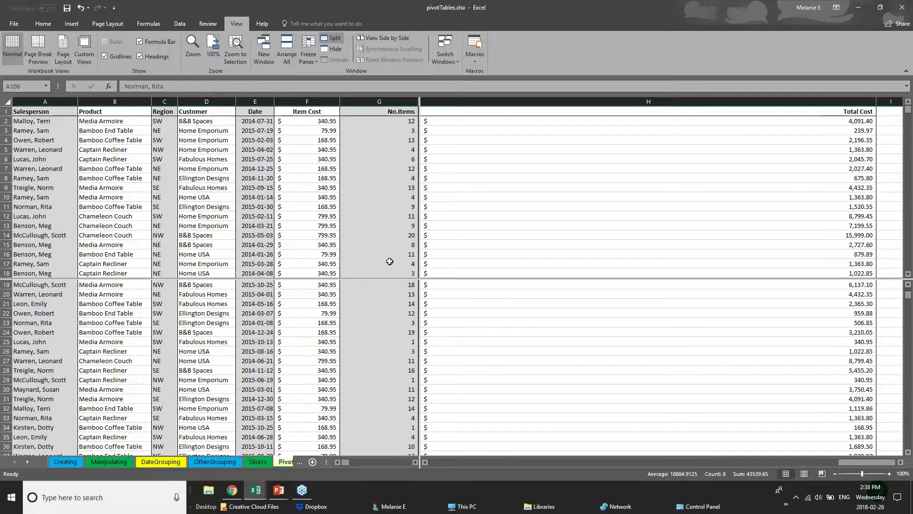
left_click(430, 196)
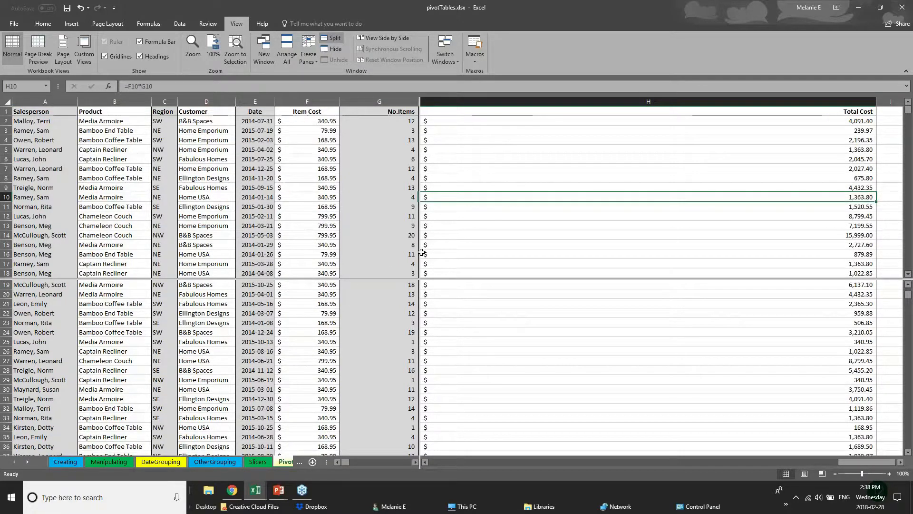
left_click(398, 283)
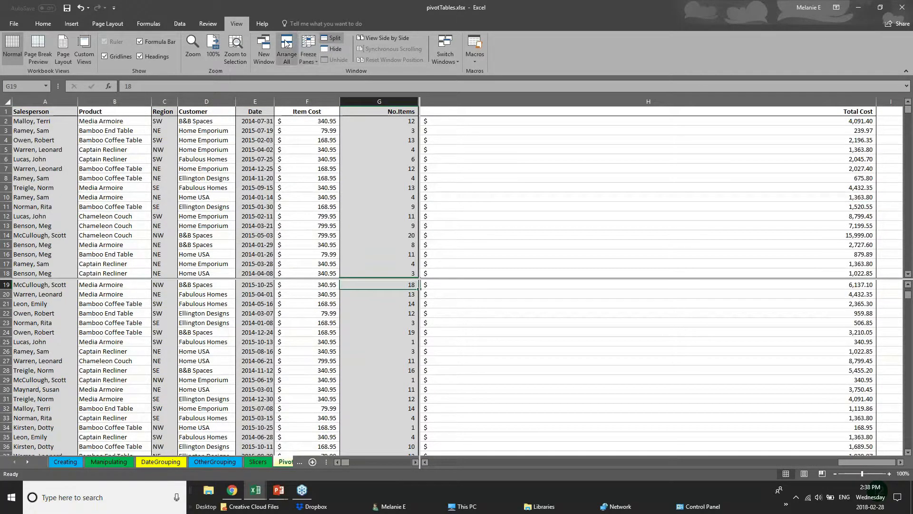
- Check the Freeze Panes options without choosing one, then scroll the split panes
left_click(308, 53)
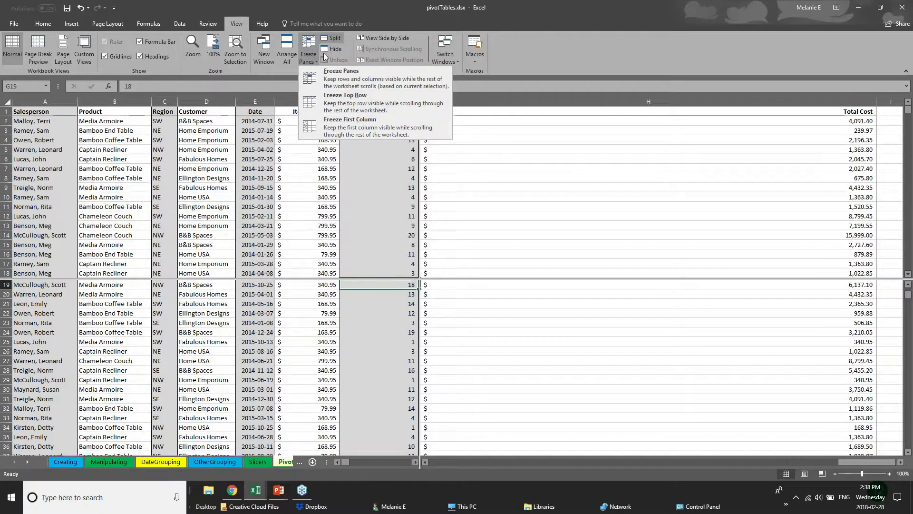
left_click(509, 124)
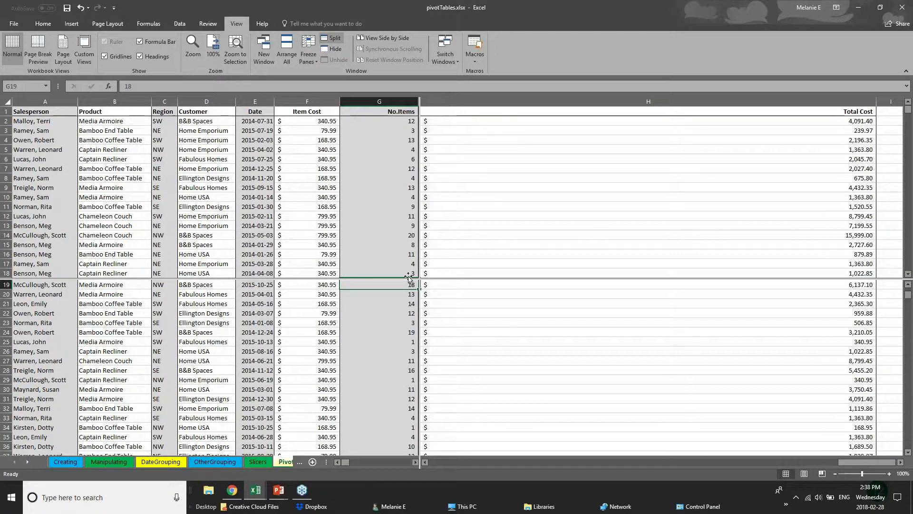
scroll(378, 357, "up", 6)
scroll(377, 381, "down", 7)
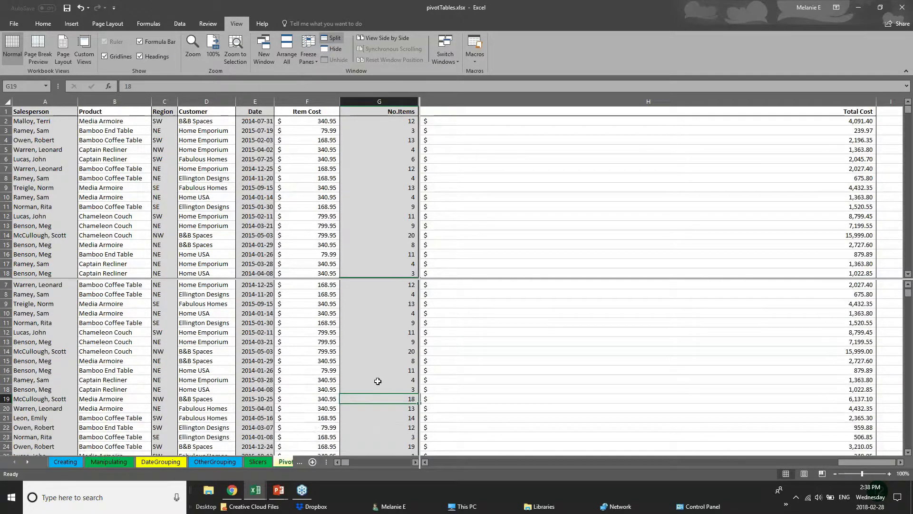
scroll(377, 381, "up", 6)
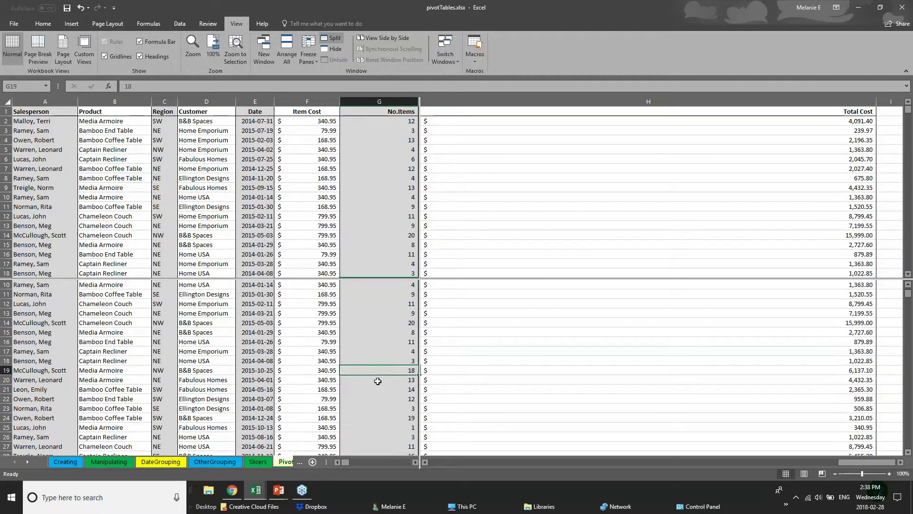
scroll(377, 381, "down", 18)
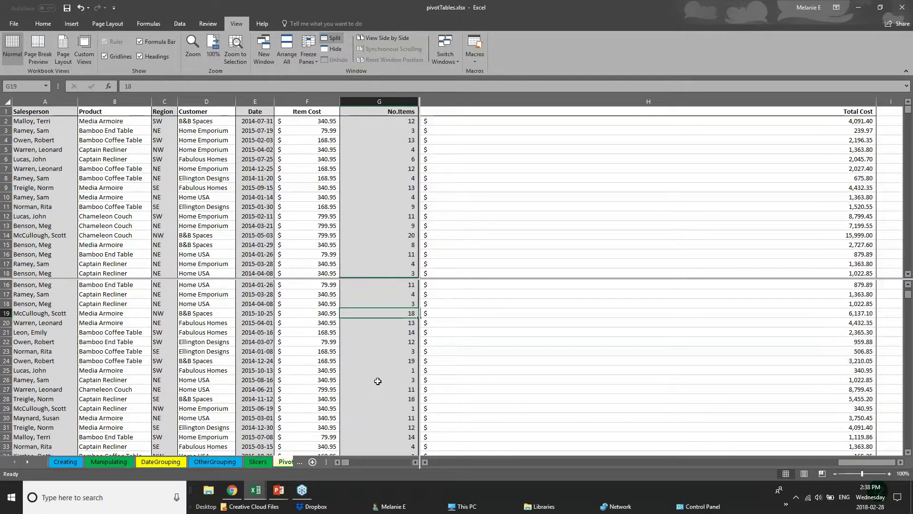
scroll(378, 381, "down", 15)
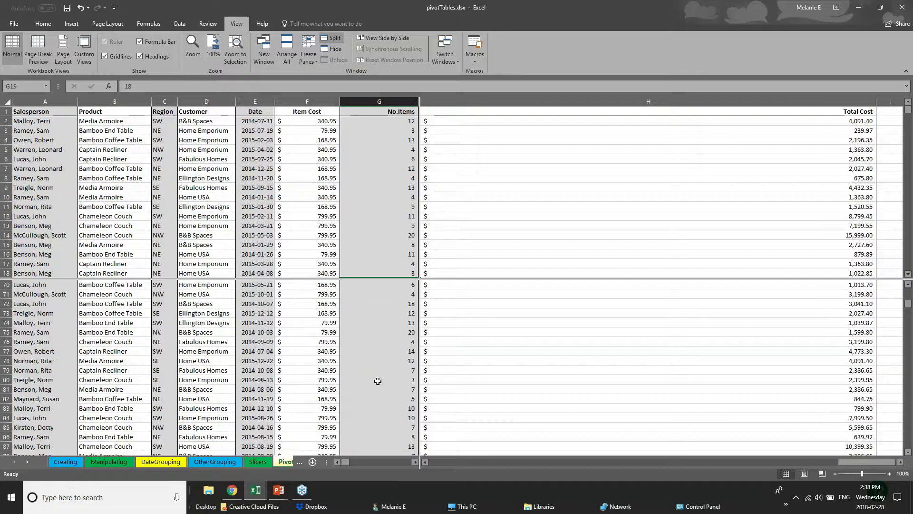
scroll(378, 381, "up", 4)
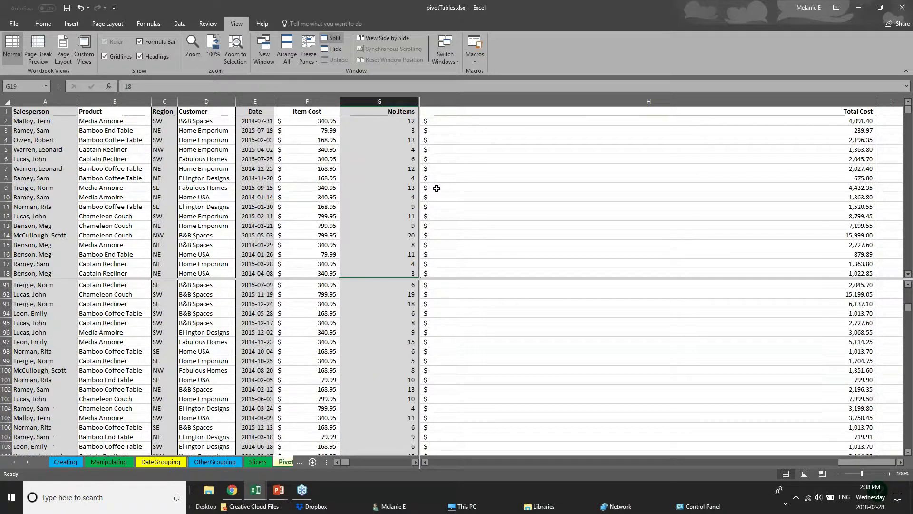
- Scroll the upper and lower panes separately, selecting E12, C54, A55 and A97
left_click(259, 211)
scroll(259, 211, "down", 15)
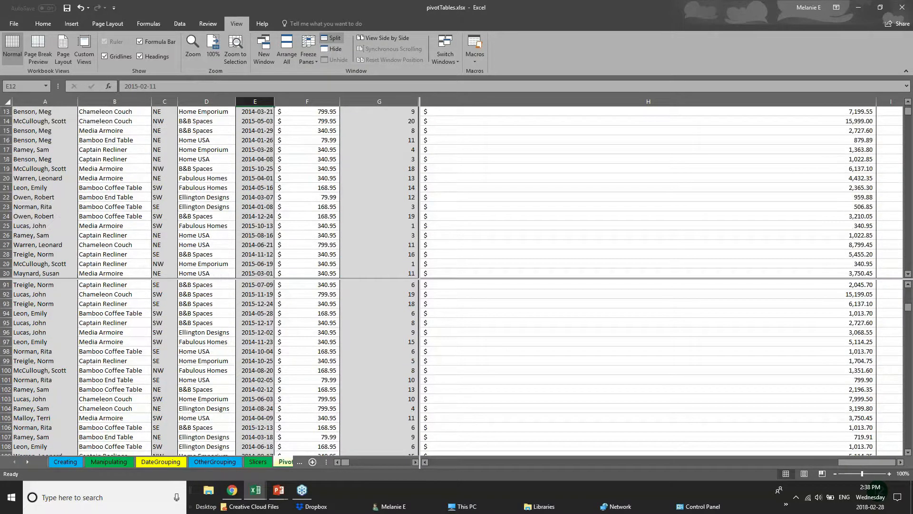
left_click(164, 187)
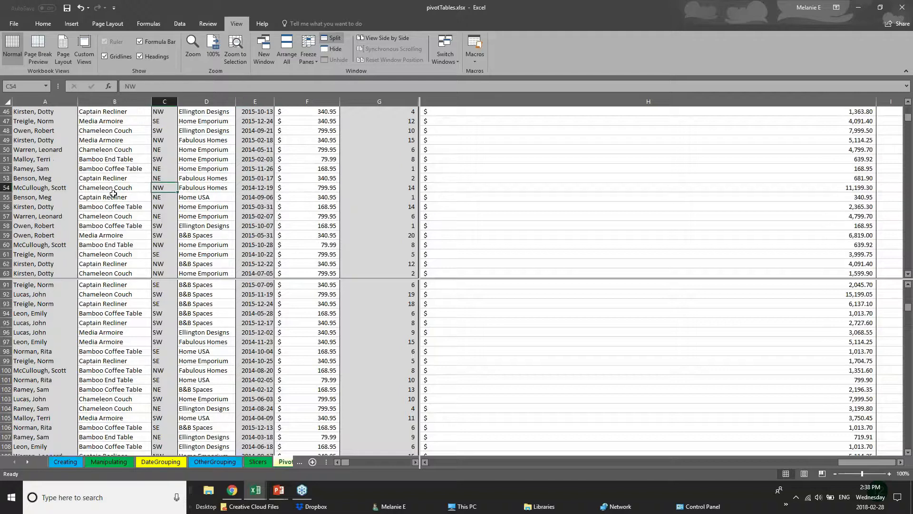
left_click(17, 195)
scroll(57, 240, "up", 4)
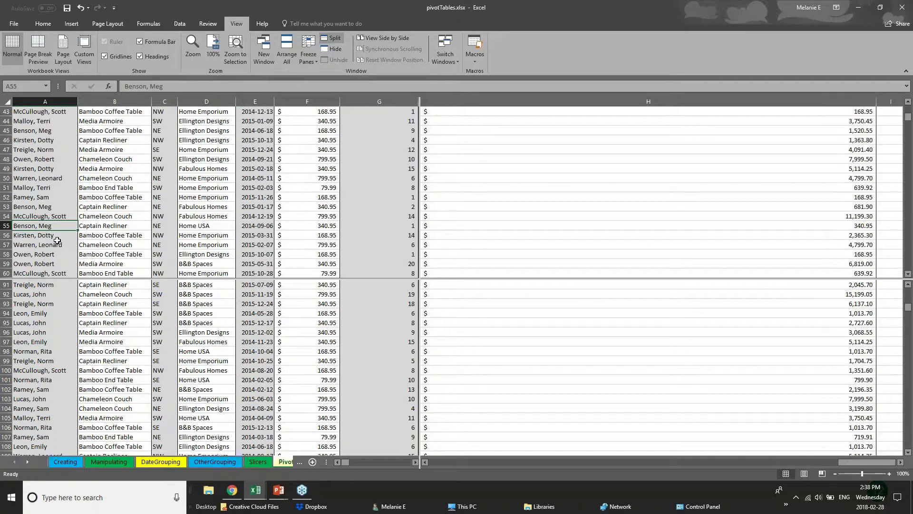
left_click(59, 339)
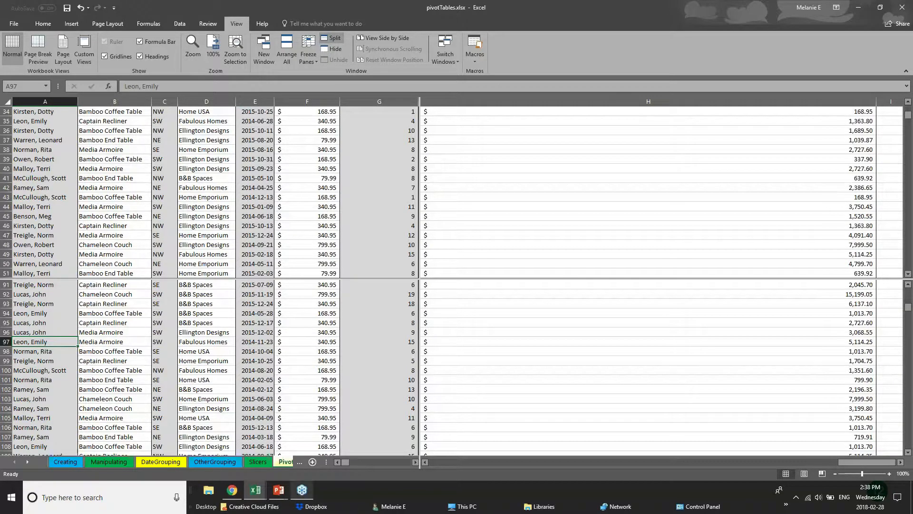
left_click(286, 463)
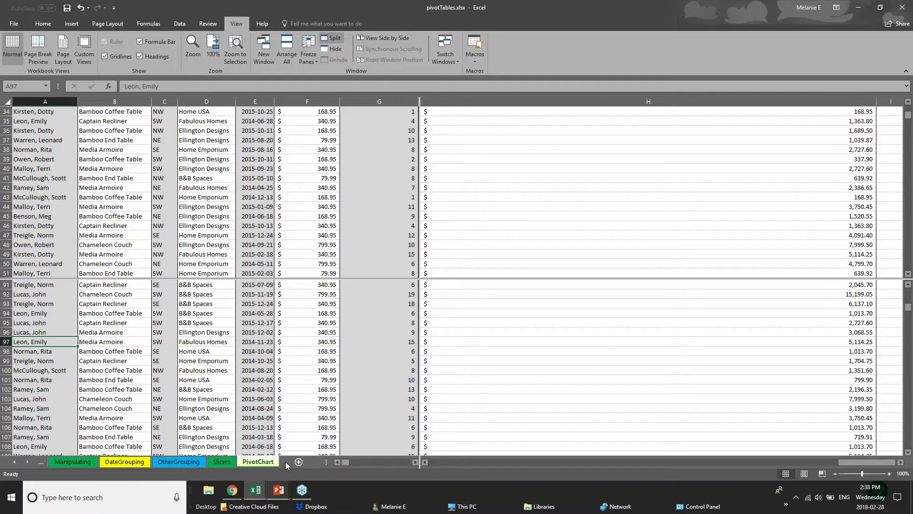
- Browse the OtherGrouping, DateGrouping and Manipulating sheets, then return to PivotChart
left_click(198, 464)
left_click(135, 464)
left_click(179, 462)
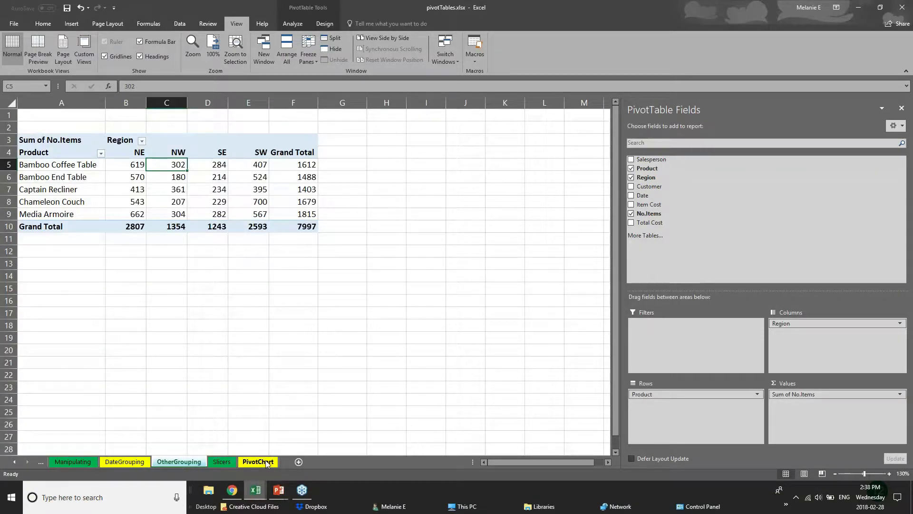
left_click(79, 466)
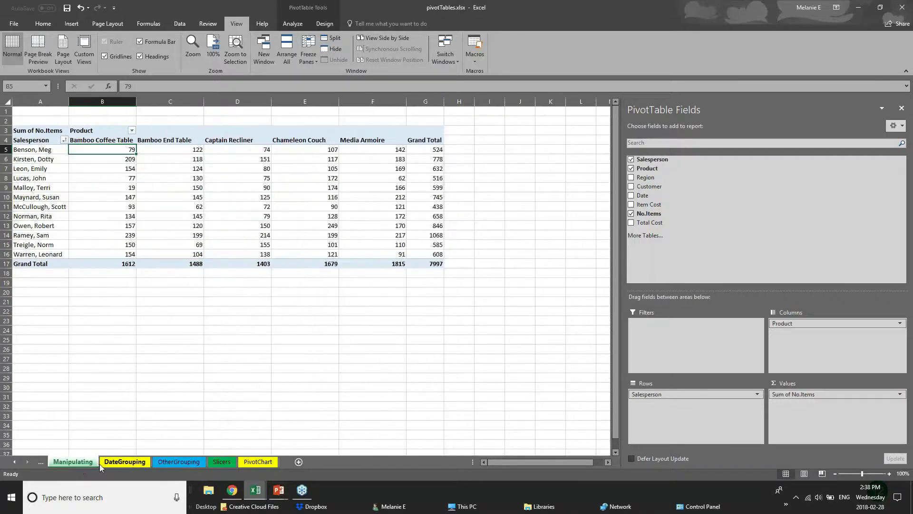
left_click(121, 464)
left_click(170, 466)
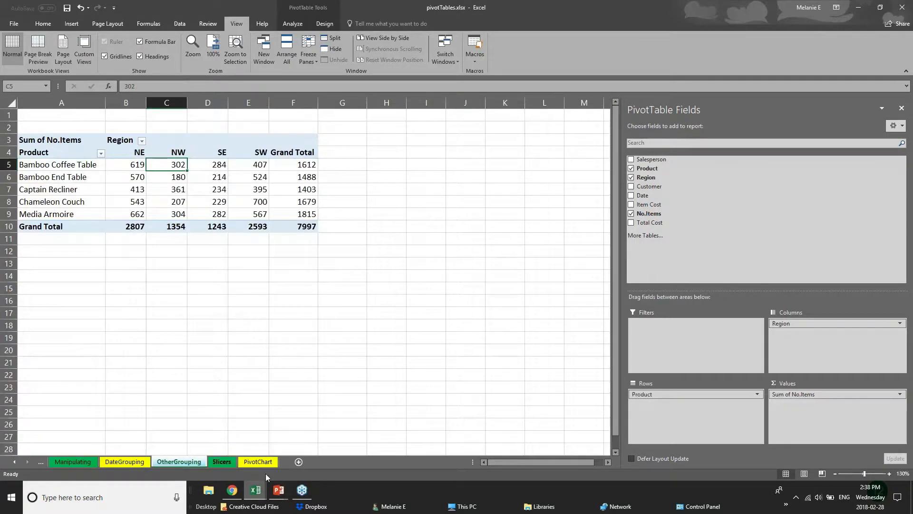
left_click(255, 463)
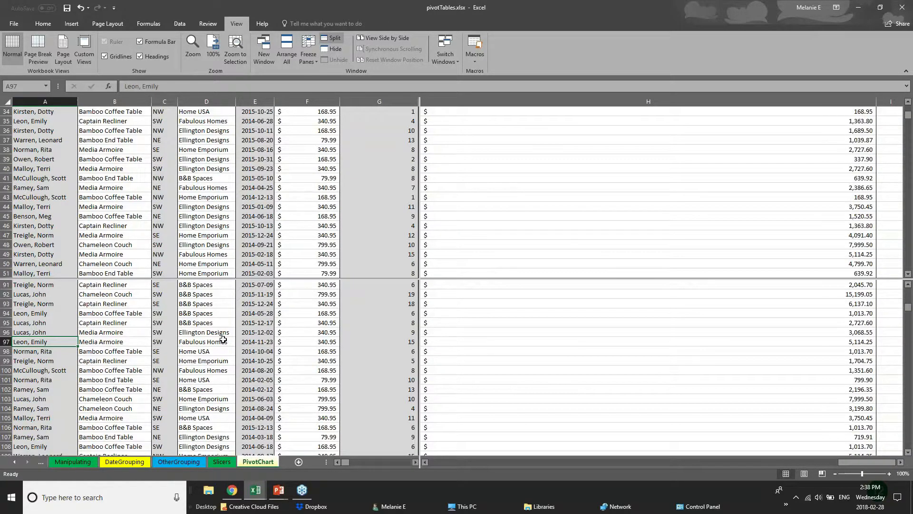
- Scroll the PivotChart sheet, then switch back to the running PowerPoint slide show
scroll(223, 339, "down", 6)
scroll(213, 209, "up", 6)
scroll(221, 324, "up", 5)
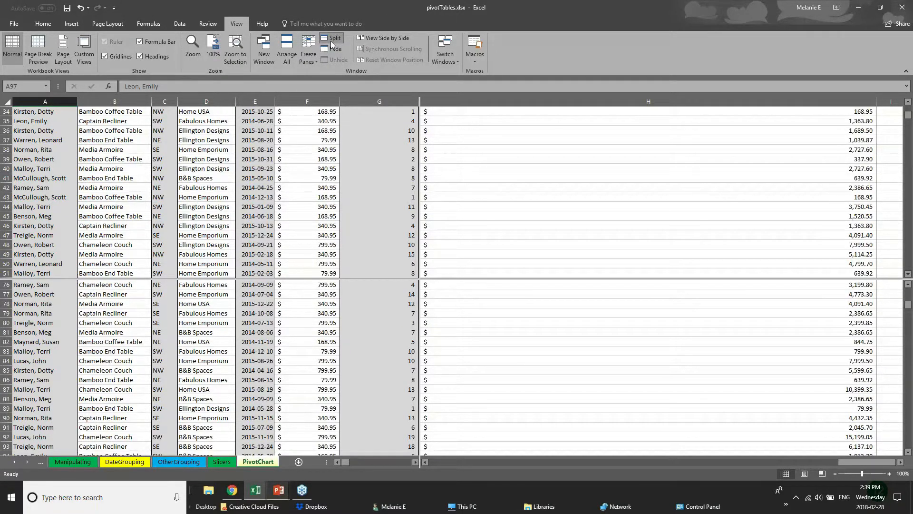
left_click(279, 490)
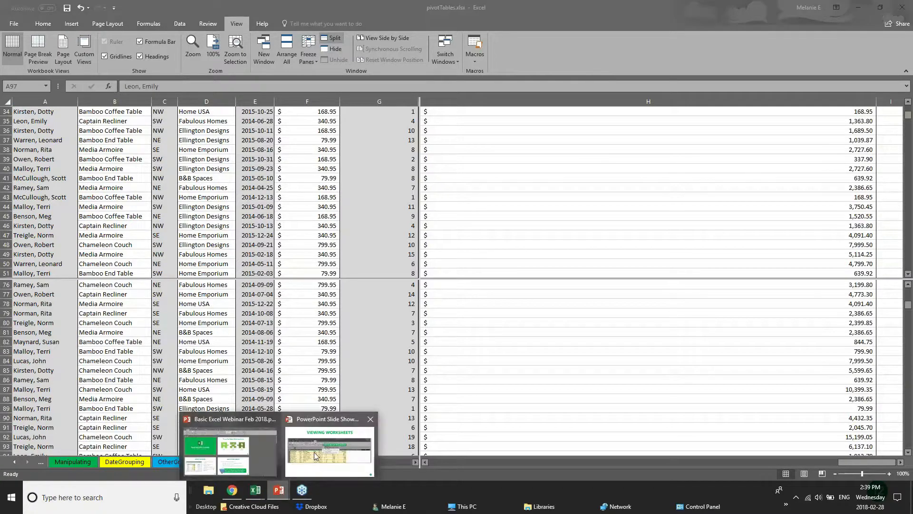
left_click(315, 452)
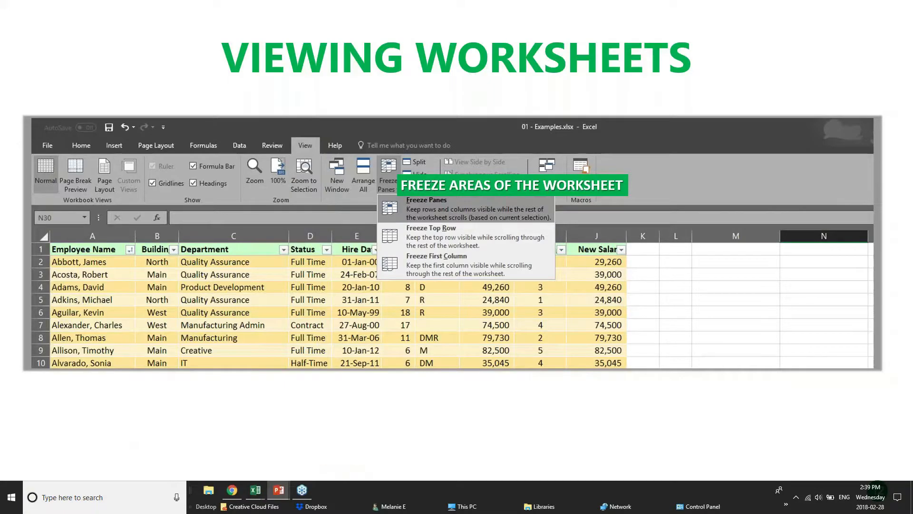
- Advance the slide show to the Saving & Printing slide
key("Right")
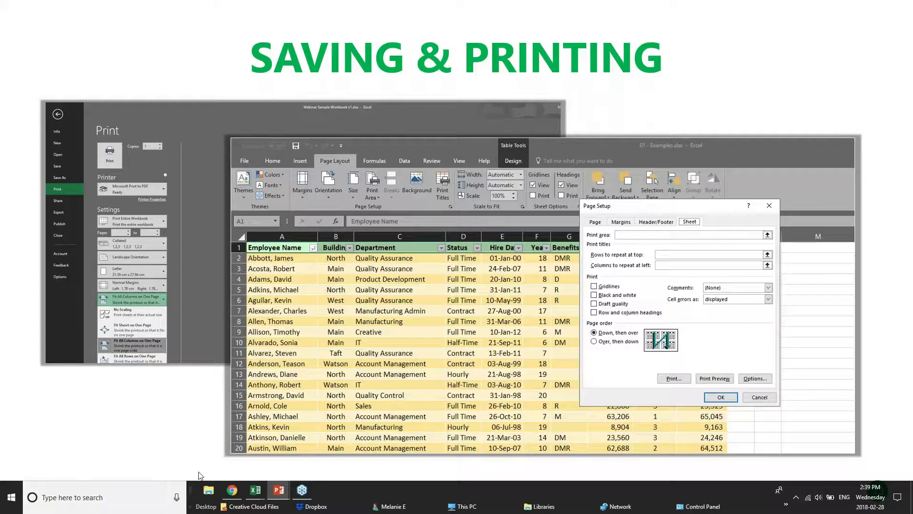
- Switch to the pivotTables workbook and step back through its sheets to Manipulating
mouse_move(253, 492)
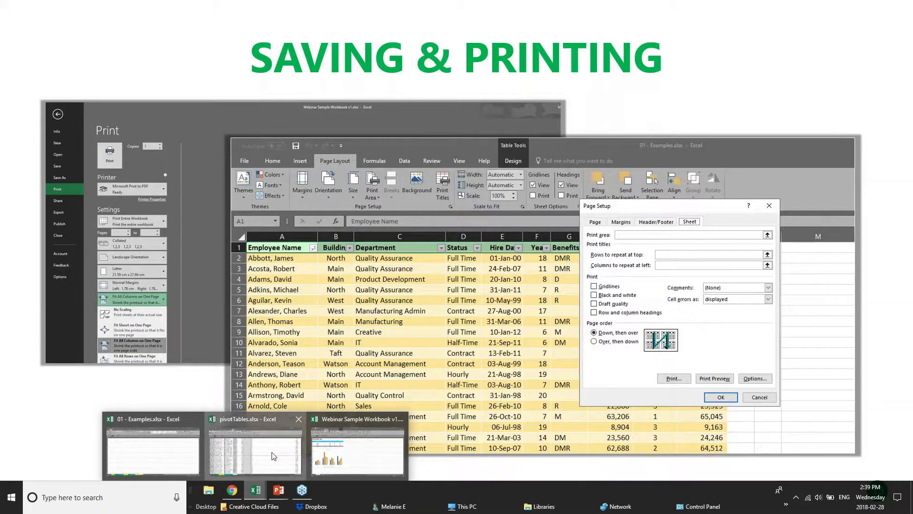
left_click(274, 455)
scroll(171, 361, "down", 17)
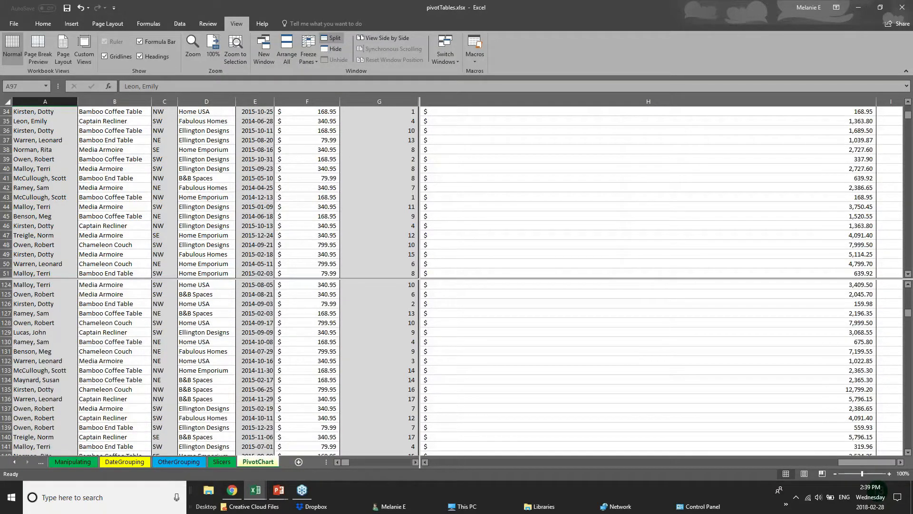
key("ctrl+Page_Up")
key("ctrl+Page_Up")
key("ctrl+Page_Up")
key("ctrl+Page_Up")
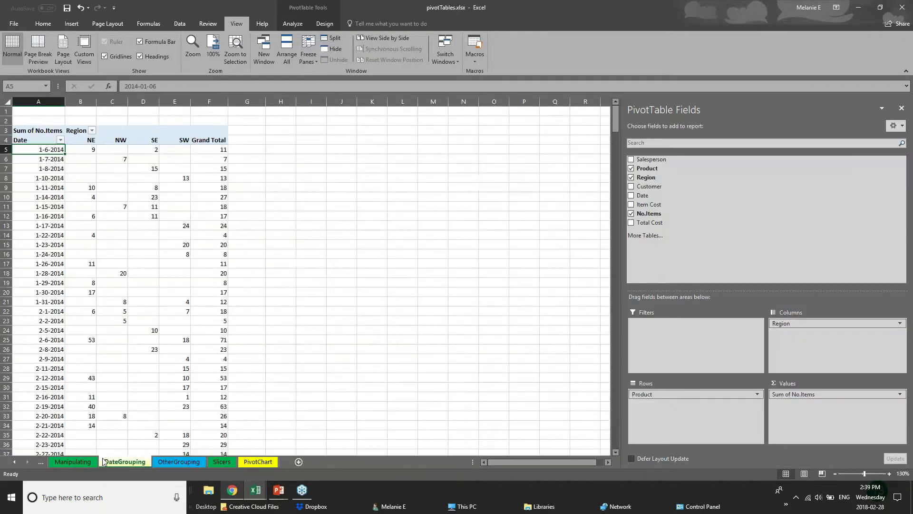
- Bring 01 - Examples forward and move from Customers to the 2017 Budget sheet
left_click(256, 490)
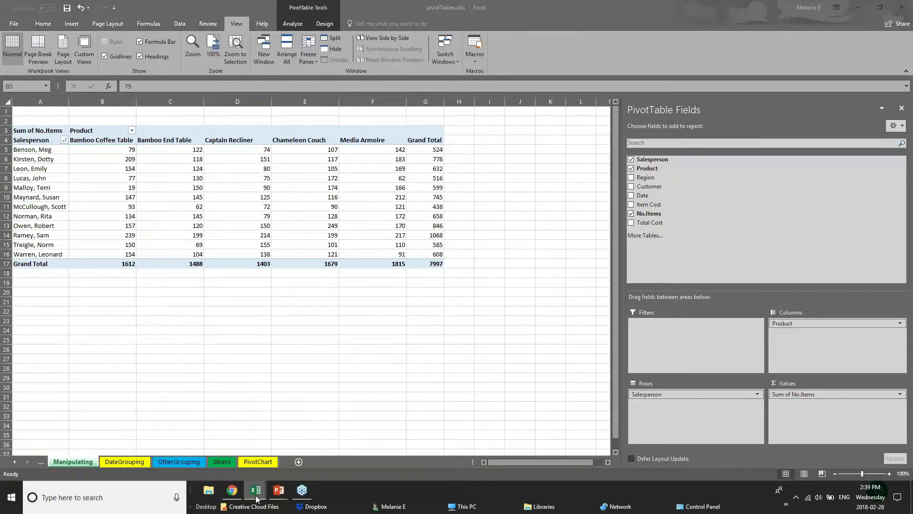
left_click(170, 443)
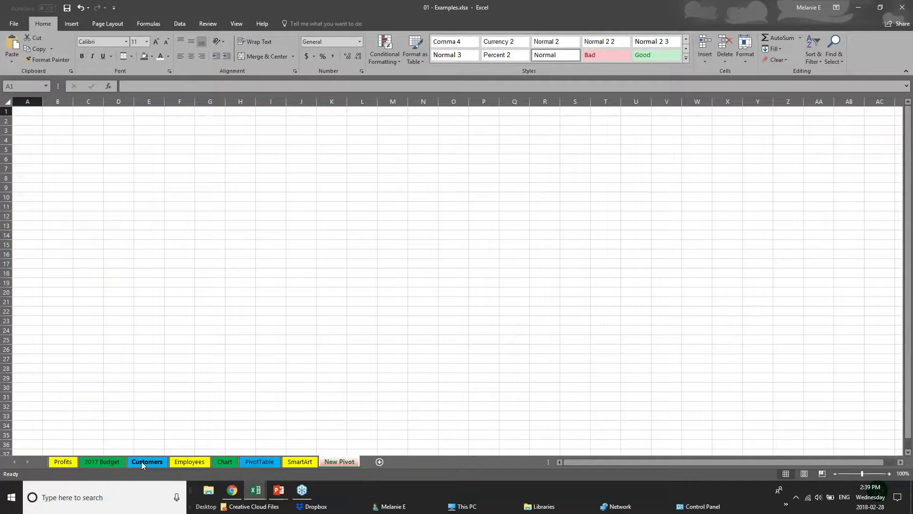
left_click(142, 462)
key("ctrl+Page_Up")
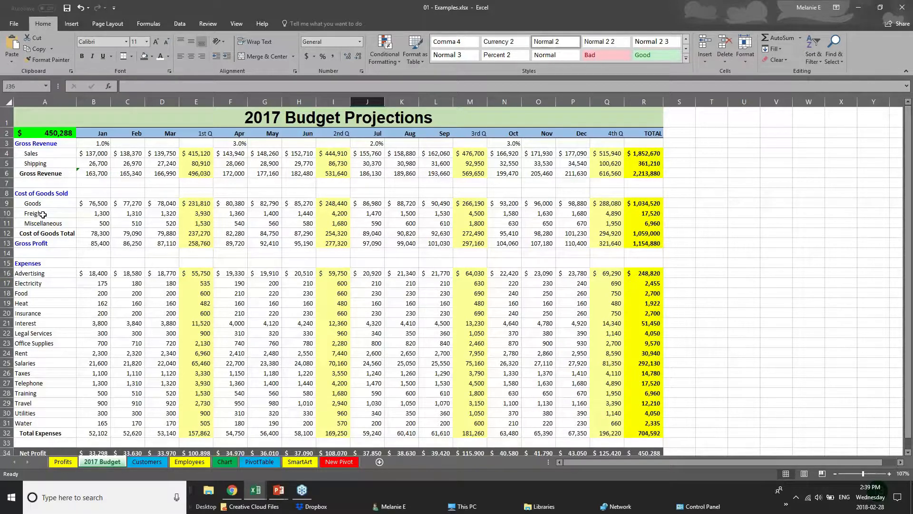
- Save 01 - Examples, then bring up the Save As locations showing the Desktop
left_click(12, 25)
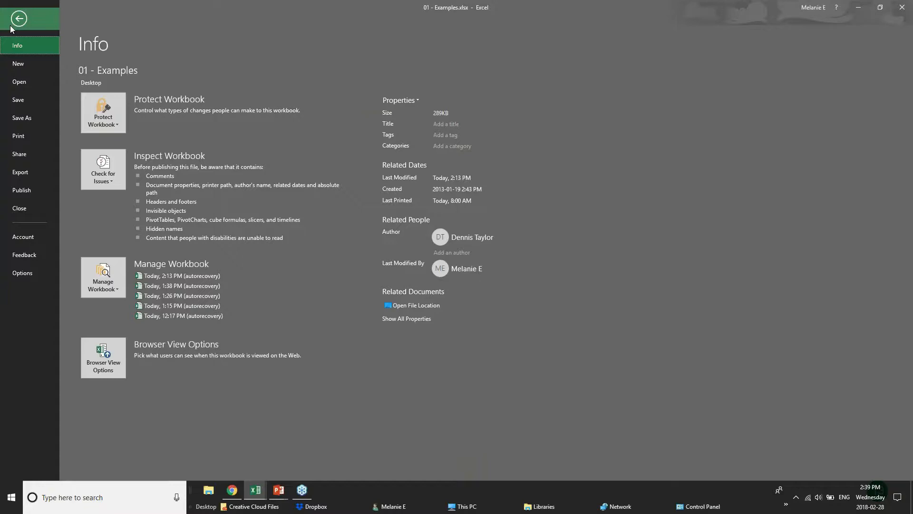
left_click(39, 102)
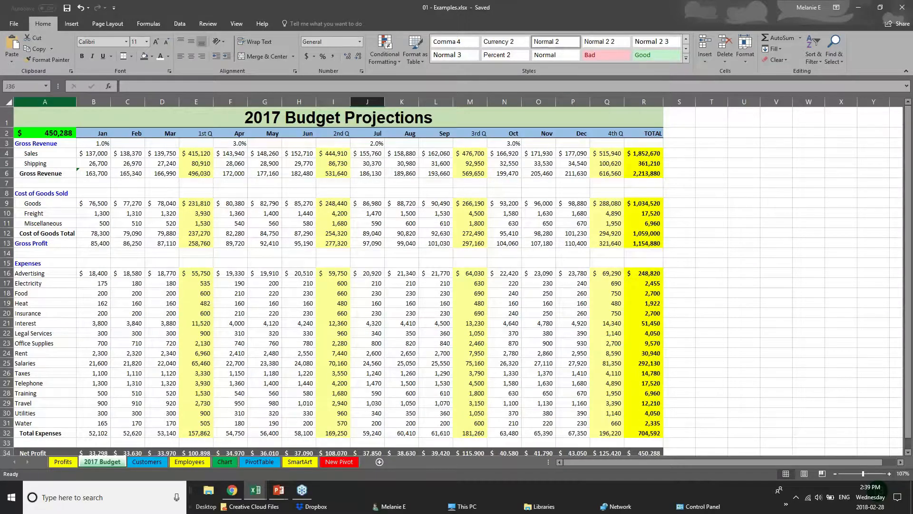
left_click(14, 24)
left_click(23, 119)
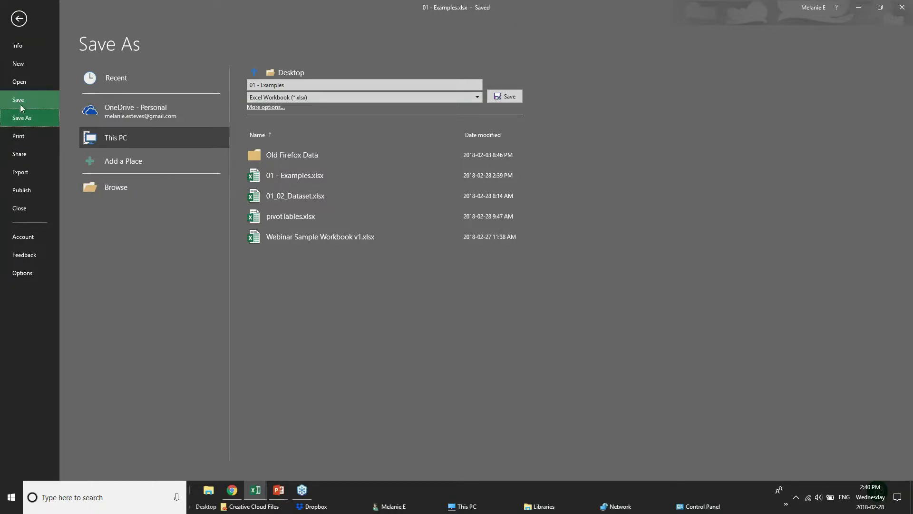
- In Print settings, choose Microsoft Print to PDF instead of the offline printer
left_click(19, 136)
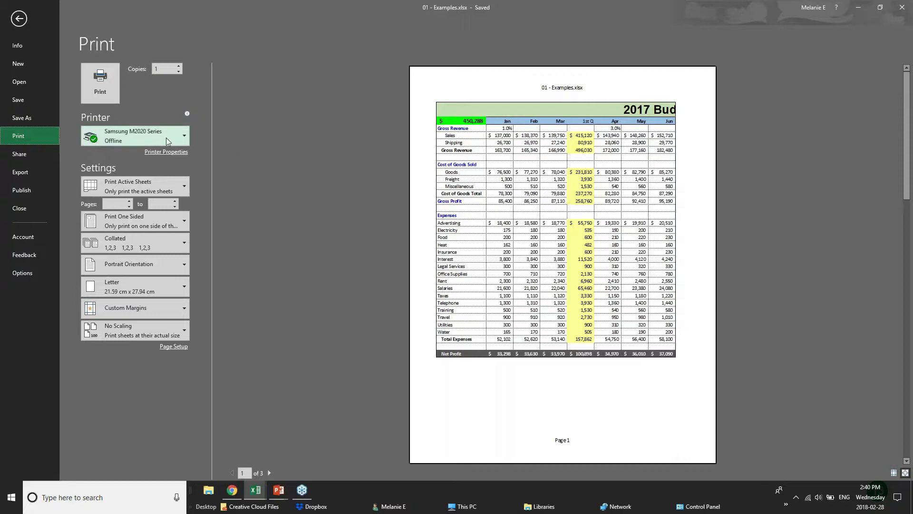
mouse_move(167, 141)
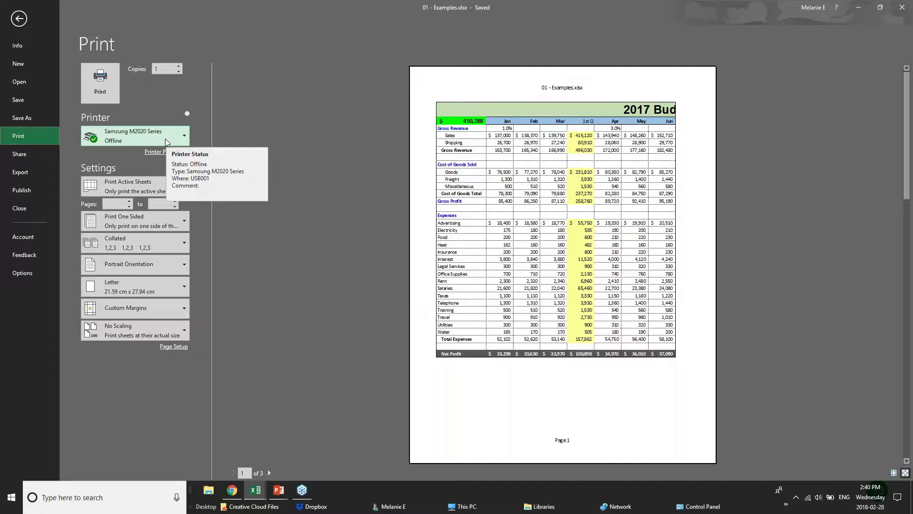
left_click(166, 139)
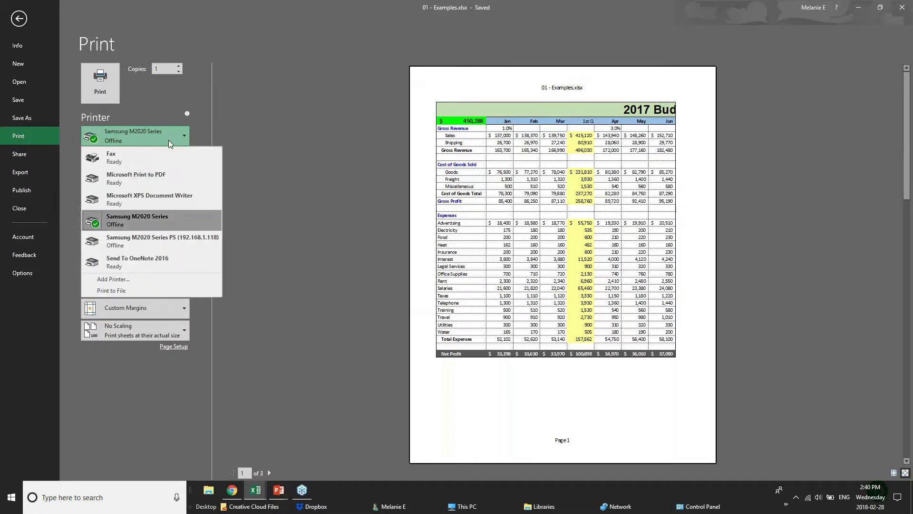
left_click(165, 181)
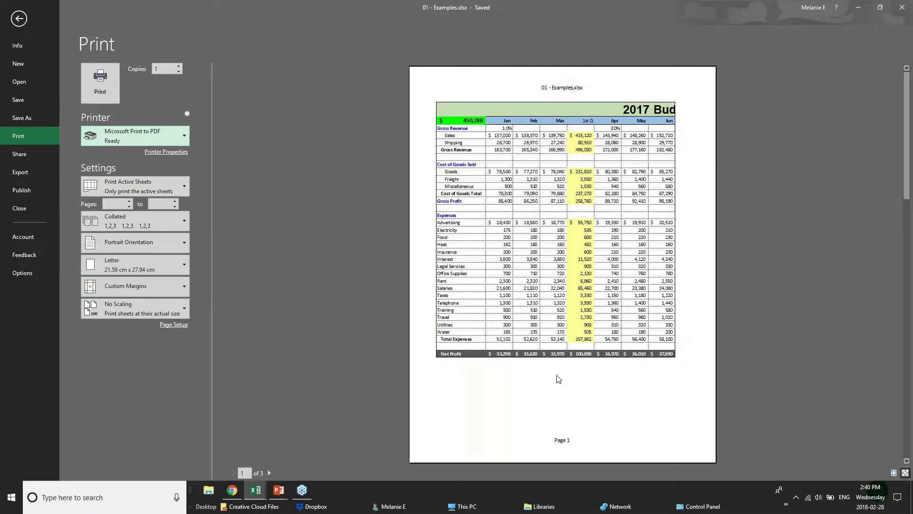
- Page through the preview and back, then set Landscape Orientation
left_click(270, 473)
left_click(269, 472)
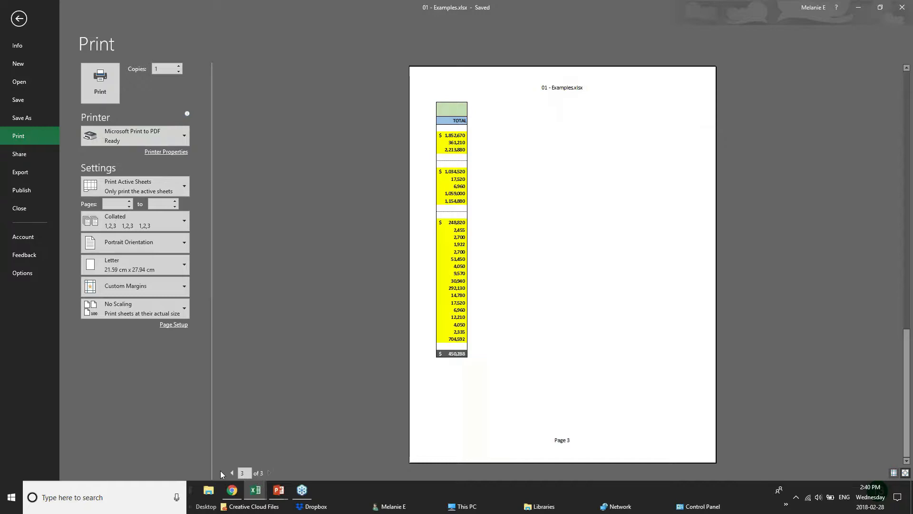
left_click(232, 472)
left_click(232, 473)
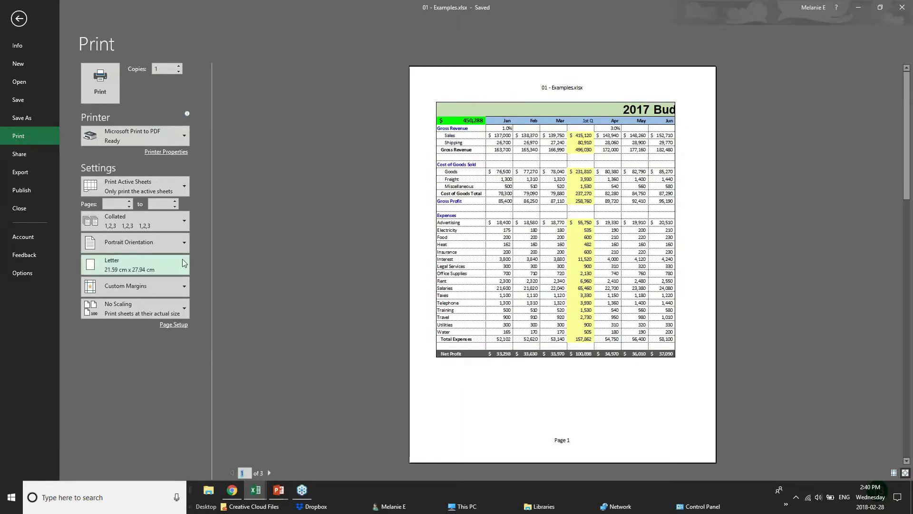
left_click(170, 245)
left_click(166, 286)
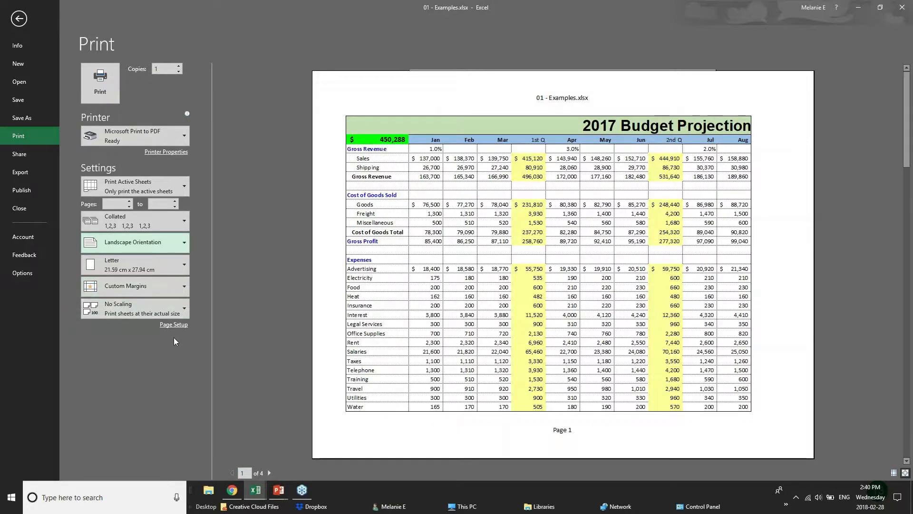
- Try Print Selection, revert to Print Active Sheets, and apply Narrow margins
left_click(182, 183)
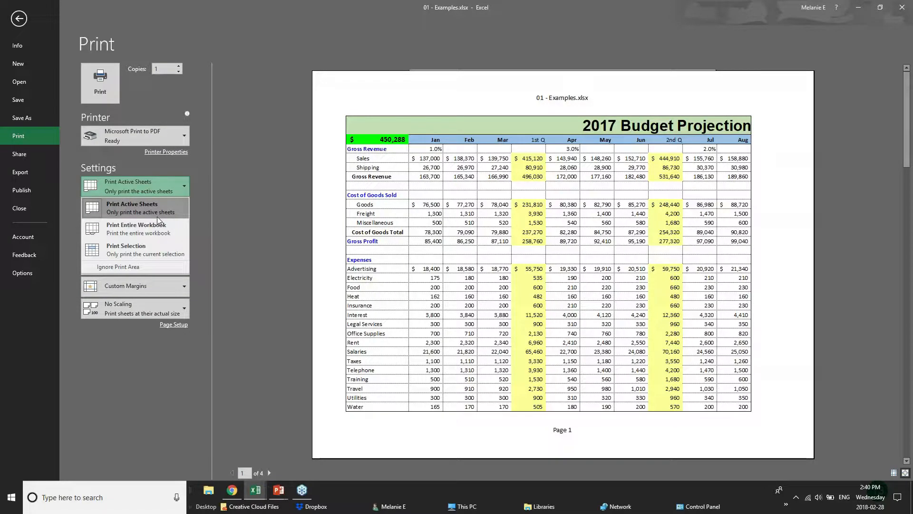
left_click(158, 249)
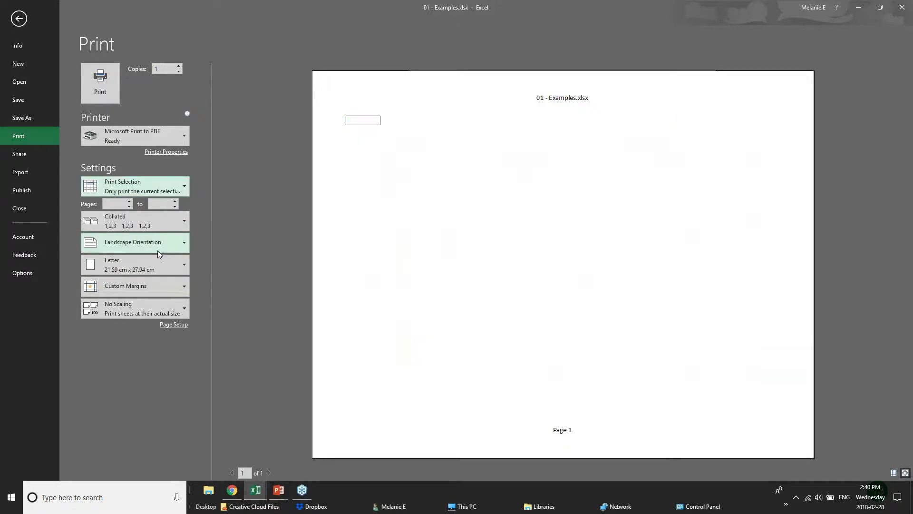
left_click(164, 181)
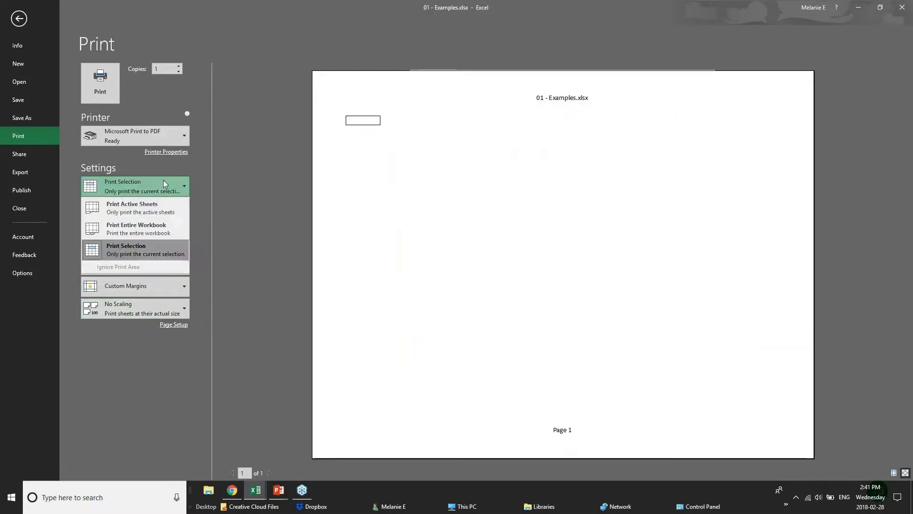
left_click(151, 215)
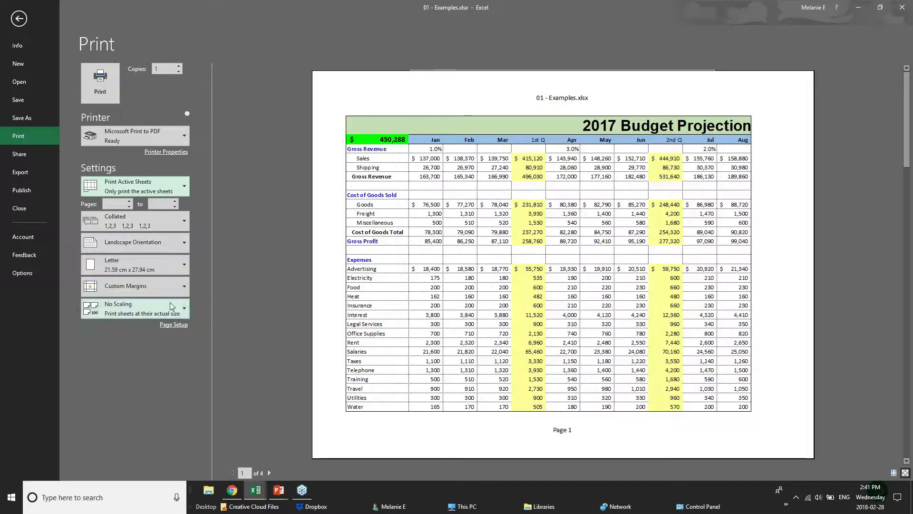
left_click(179, 287)
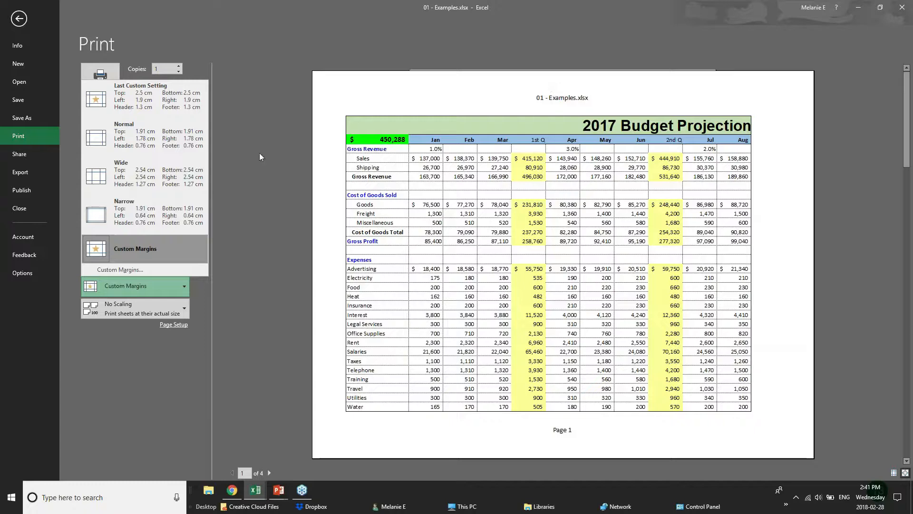
left_click(140, 214)
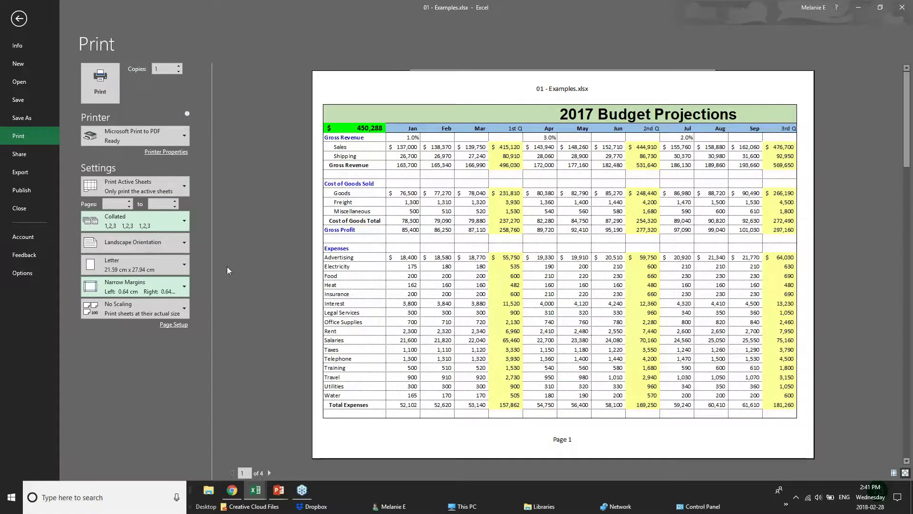
- In Page Setup, try 70% scaling, then switch to fitting the sheet onto pages
left_click(171, 327)
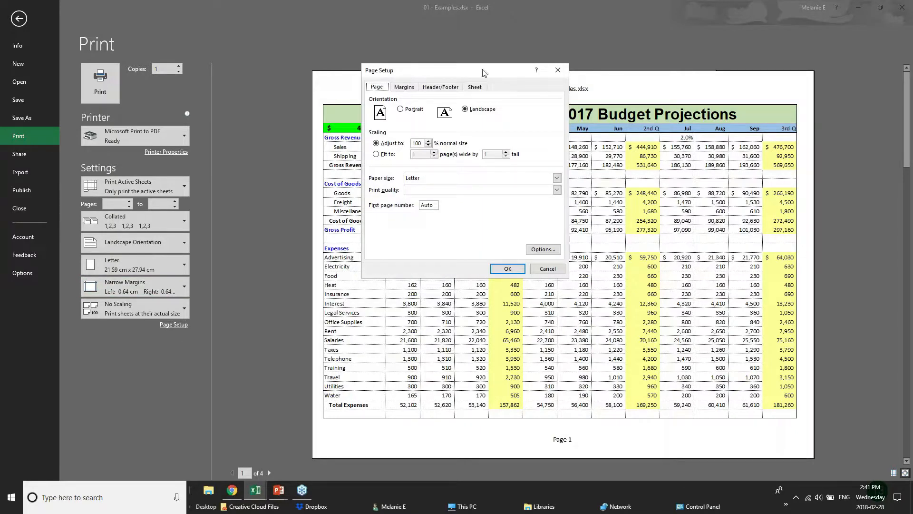
left_click(428, 146)
left_click(429, 142)
left_click(429, 146)
left_click(376, 154)
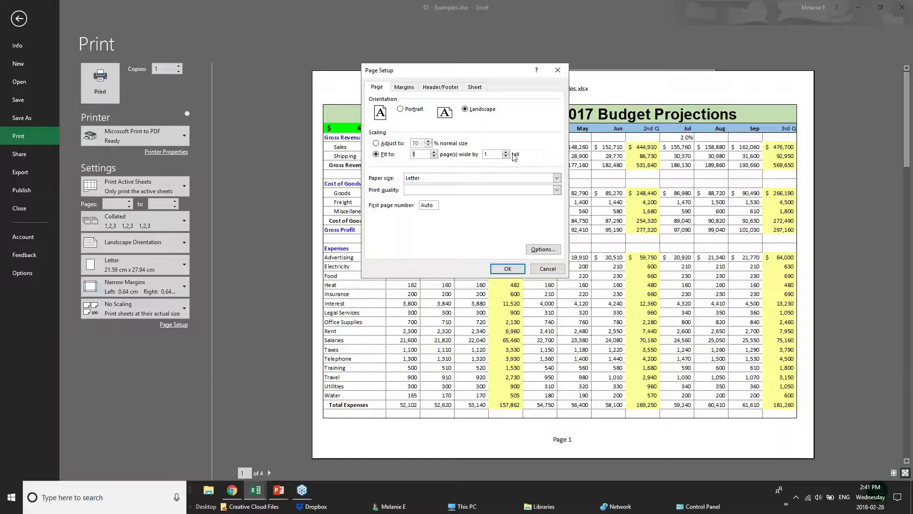
- Set a custom header: BUDGET PROJECTIONS on the left, CONFIDENTIAL replacing &[File] in the centre
left_click(404, 87)
left_click(440, 87)
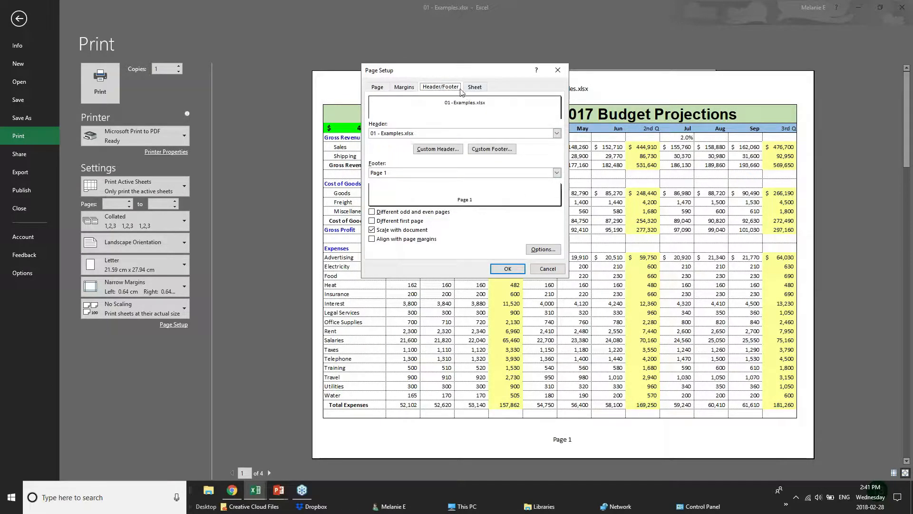
left_click(427, 134)
left_click(427, 135)
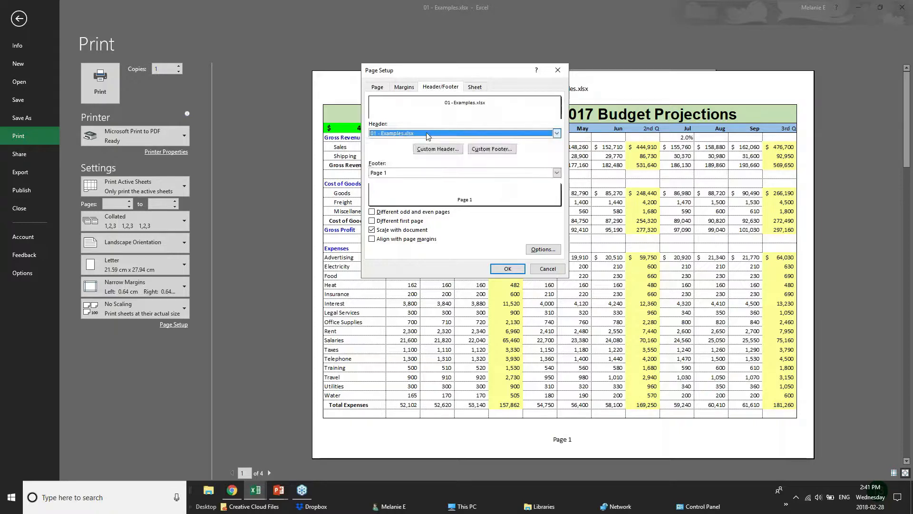
left_click(438, 148)
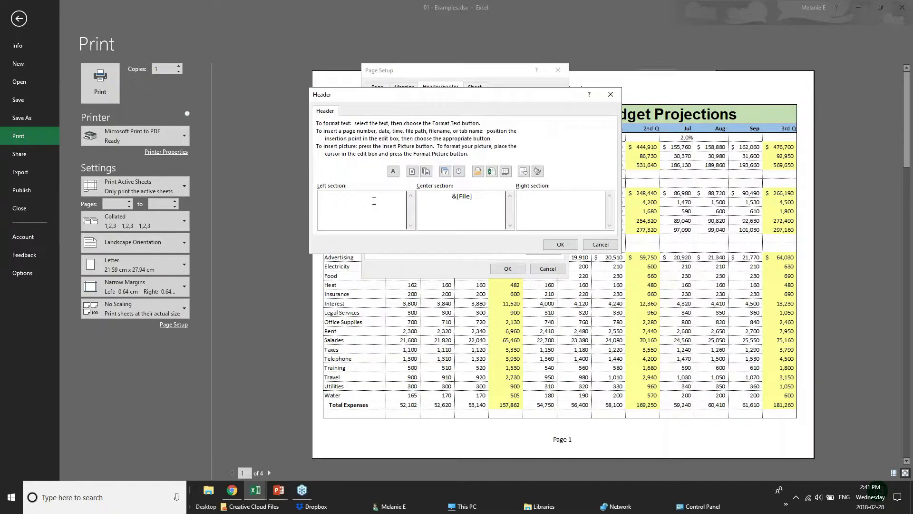
type("BUDGET")
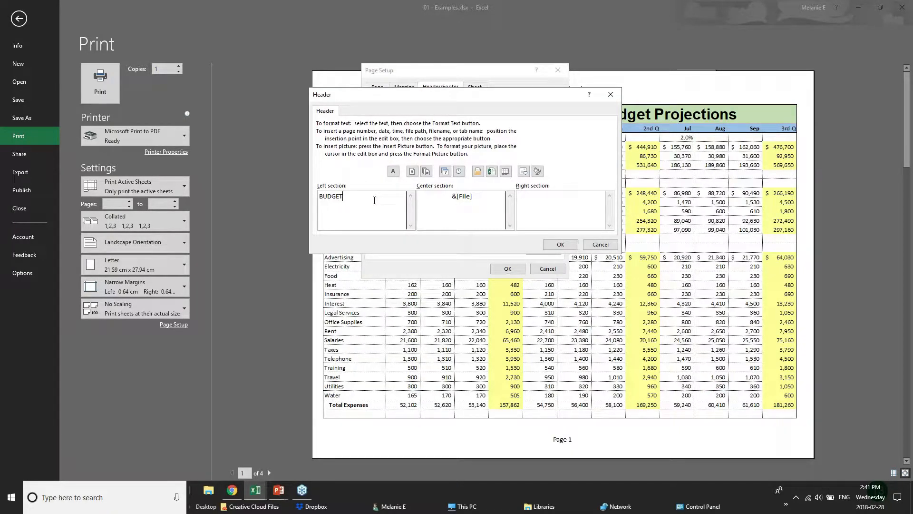
type(" PROJECTIONS")
left_click_drag(472, 196, 419, 195)
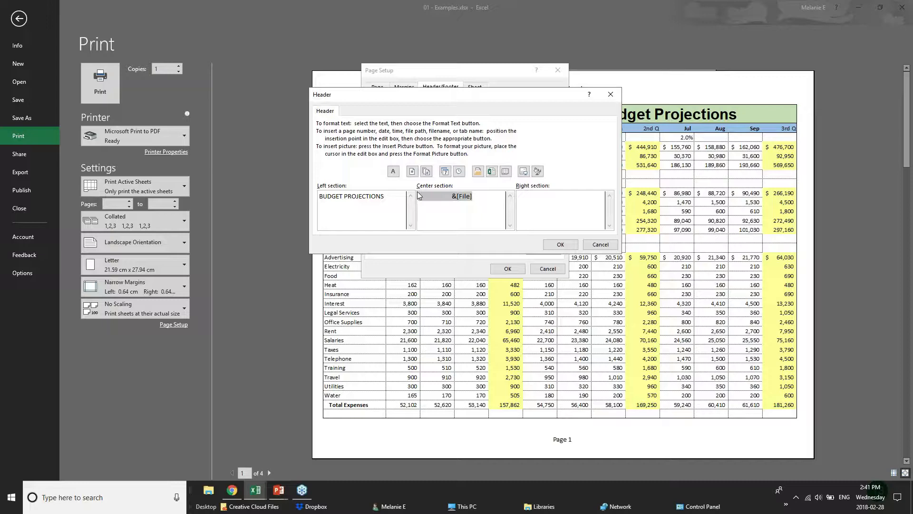
type("CONFIDENTIAL")
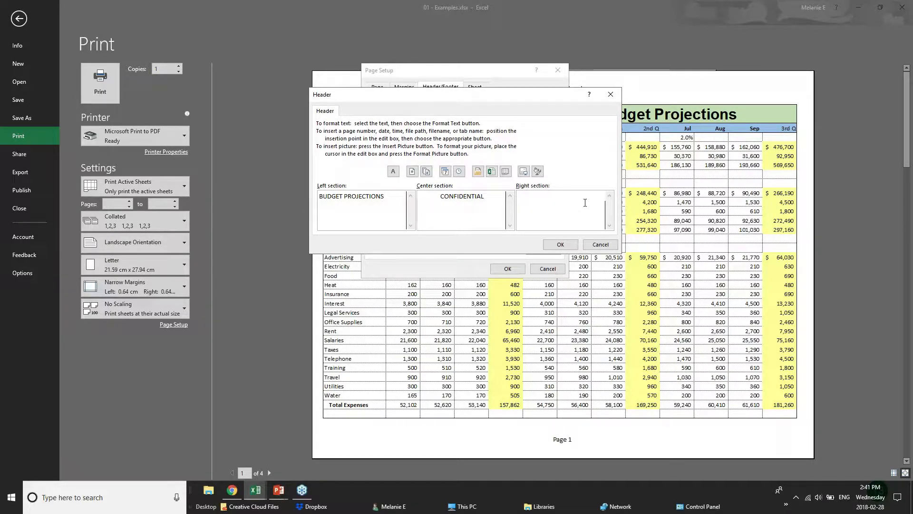
left_click(560, 244)
left_click(508, 269)
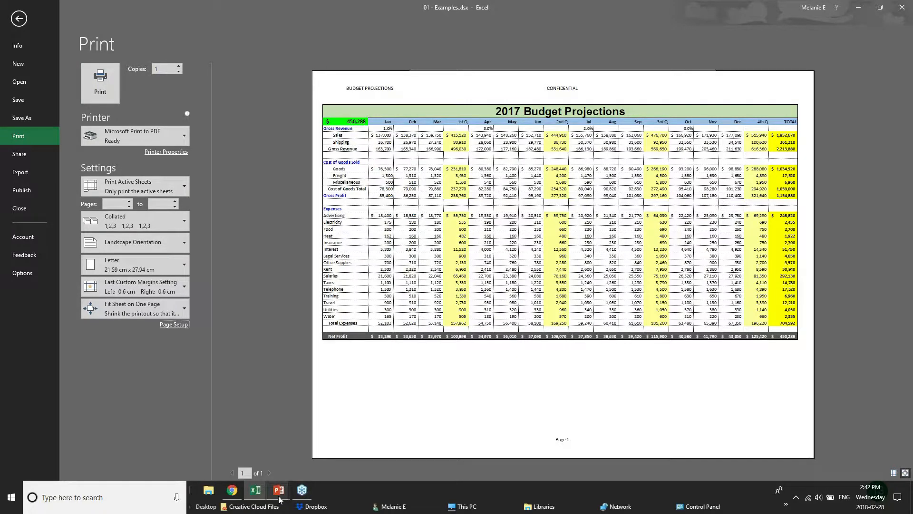
mouse_move(279, 498)
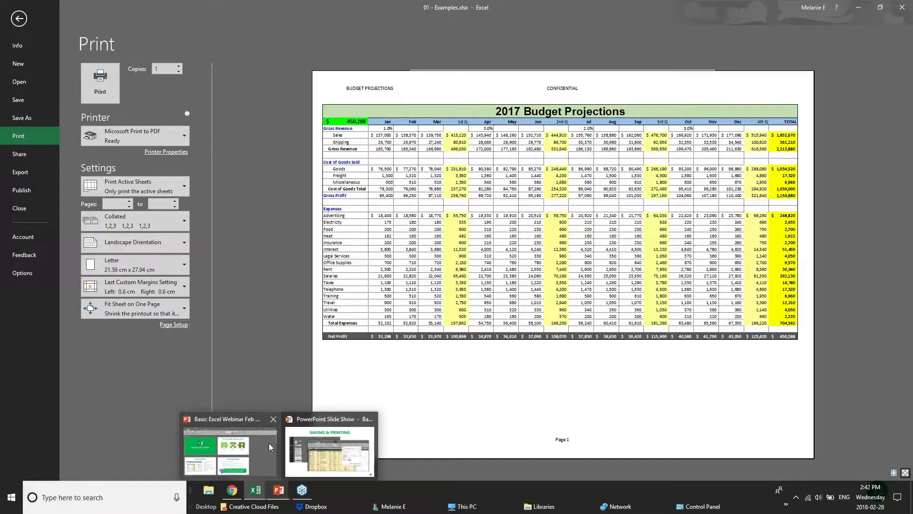
left_click(282, 496)
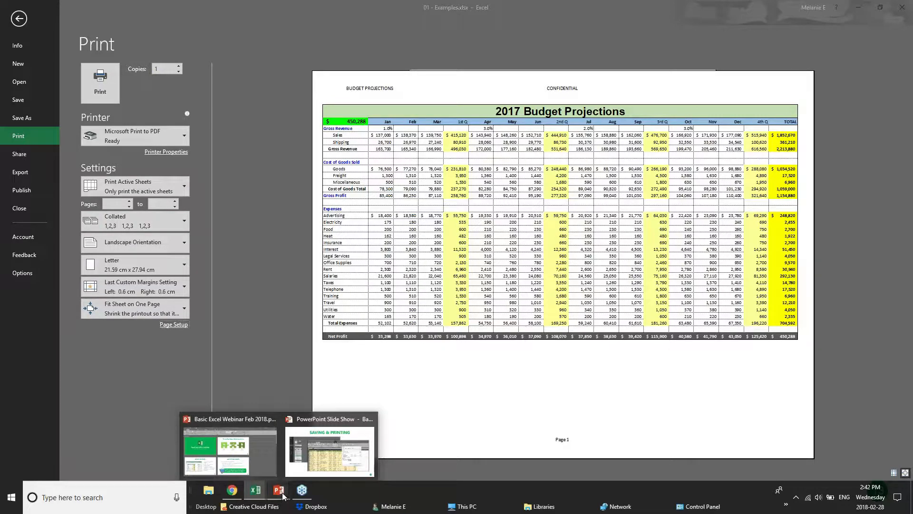
- Advance the PowerPoint slide show to Sharing & Security, then bring the webinar browser forward
left_click(322, 458)
key("Right")
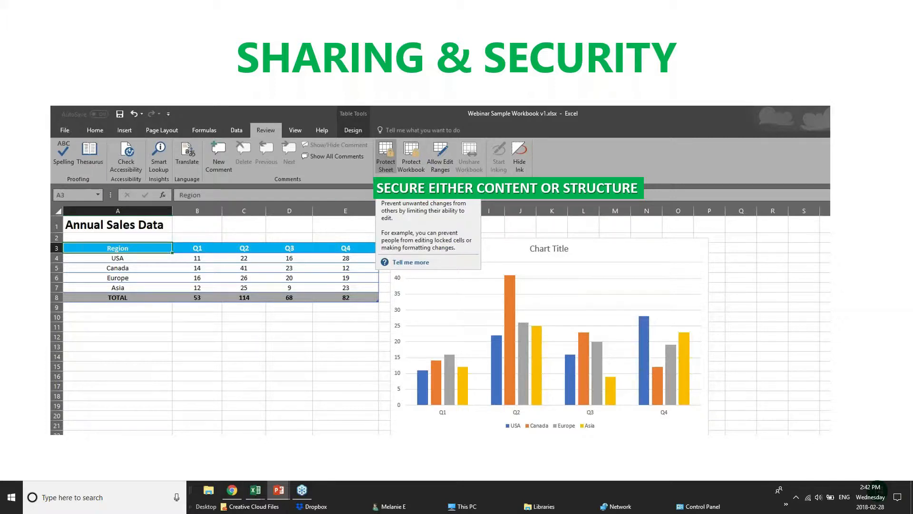
left_click(238, 490)
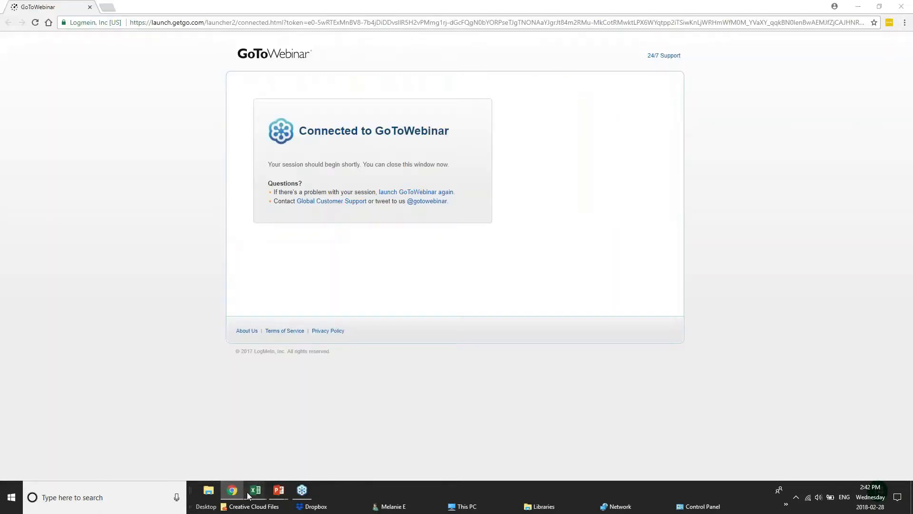
- Return to Excel and leave the print preview for the worksheet
mouse_move(248, 496)
left_click(158, 447)
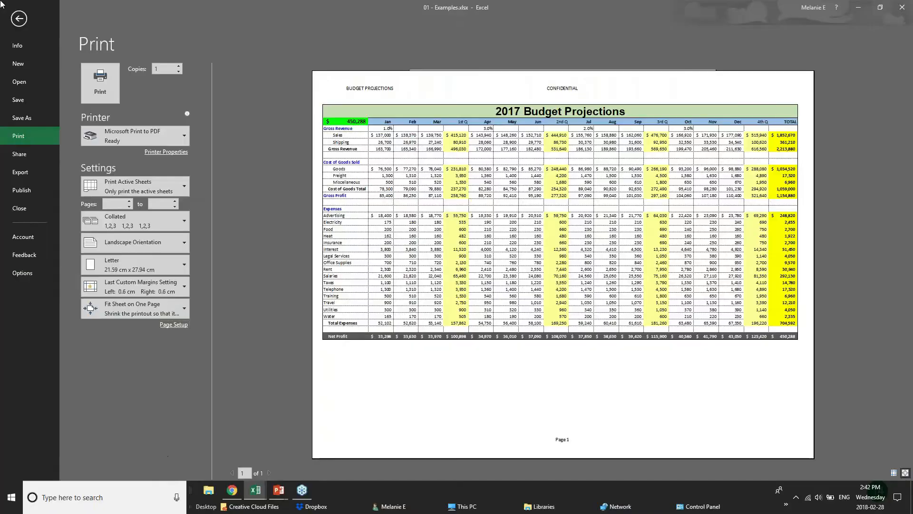
left_click(19, 18)
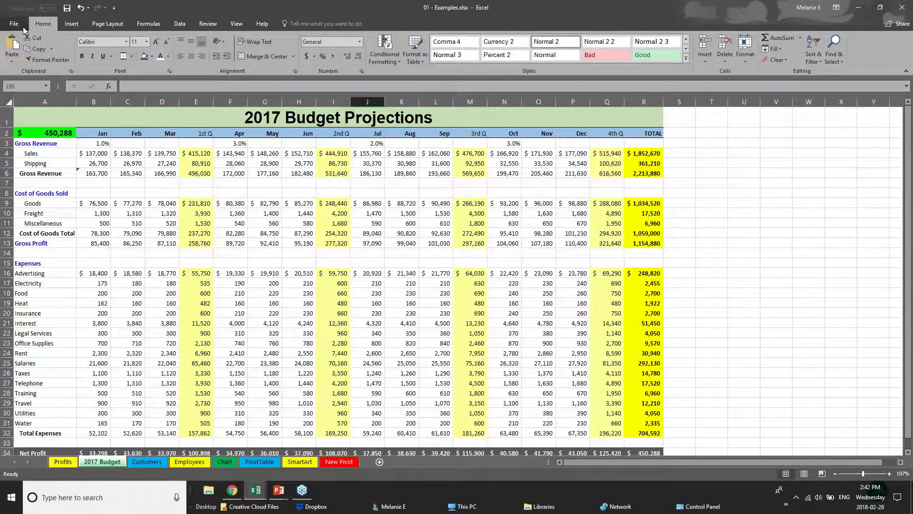
- Save 01 - Examples to the Desktop without a password after checking General Options
left_click(20, 26)
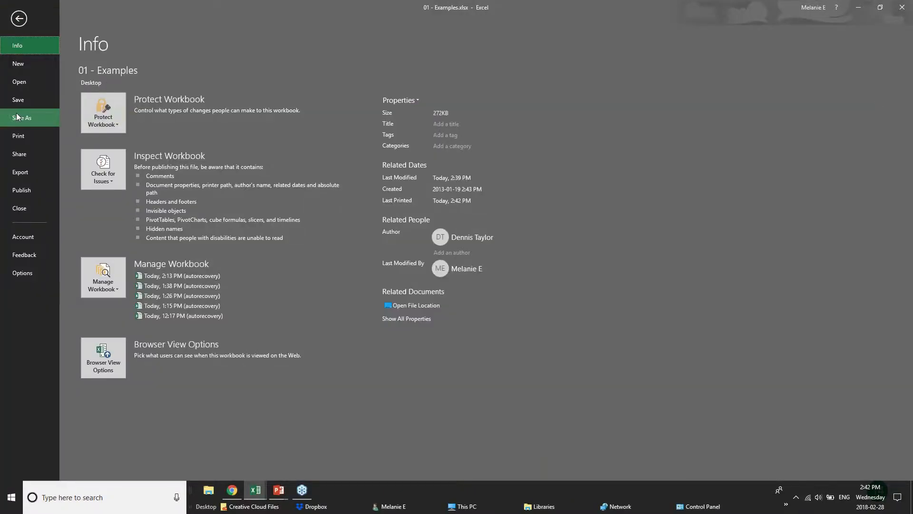
left_click(17, 117)
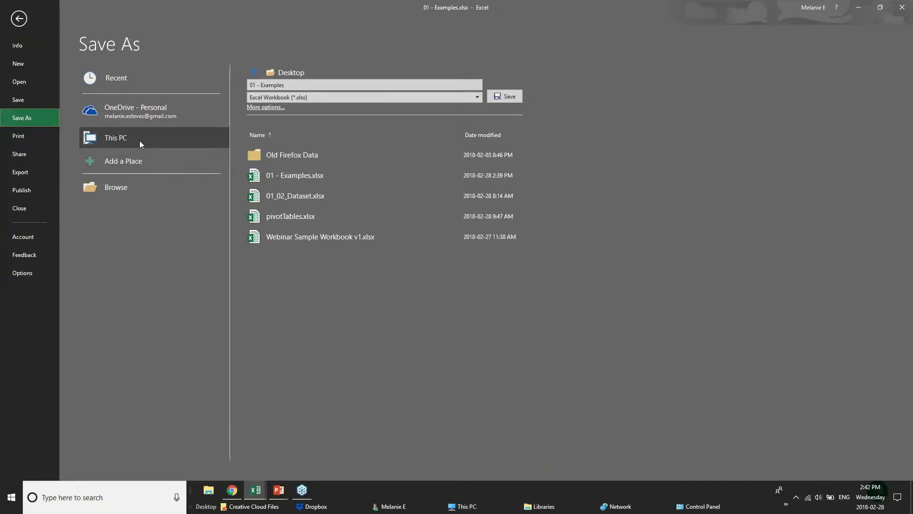
left_click(113, 115)
left_click(122, 138)
left_click(259, 108)
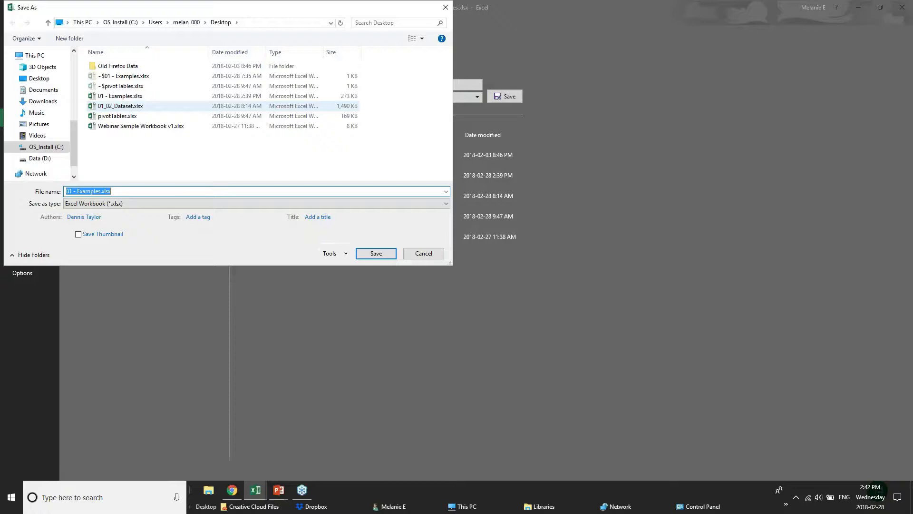
left_click(330, 254)
left_click(352, 285)
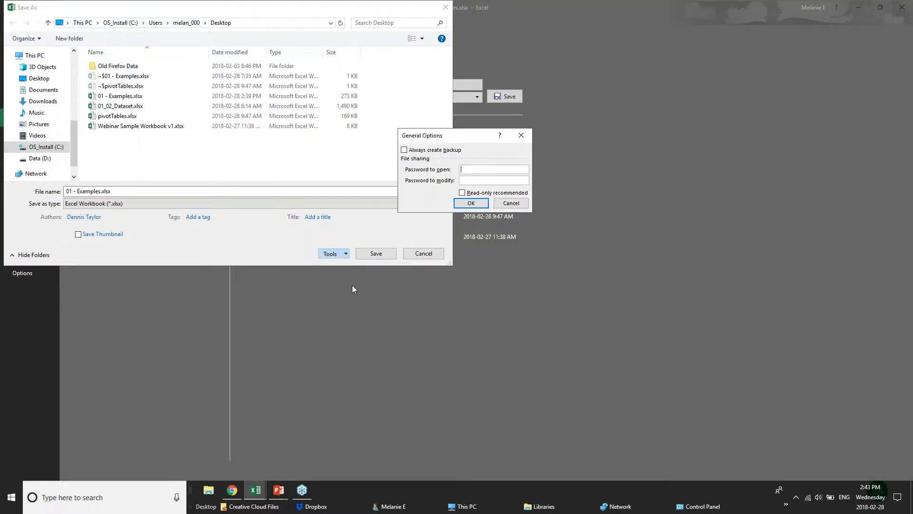
left_click(511, 203)
left_click(375, 253)
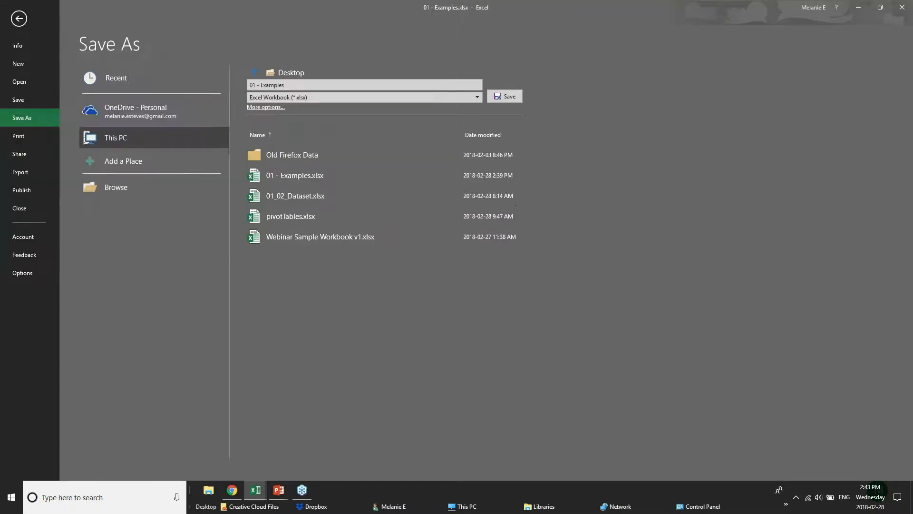
left_click(19, 19)
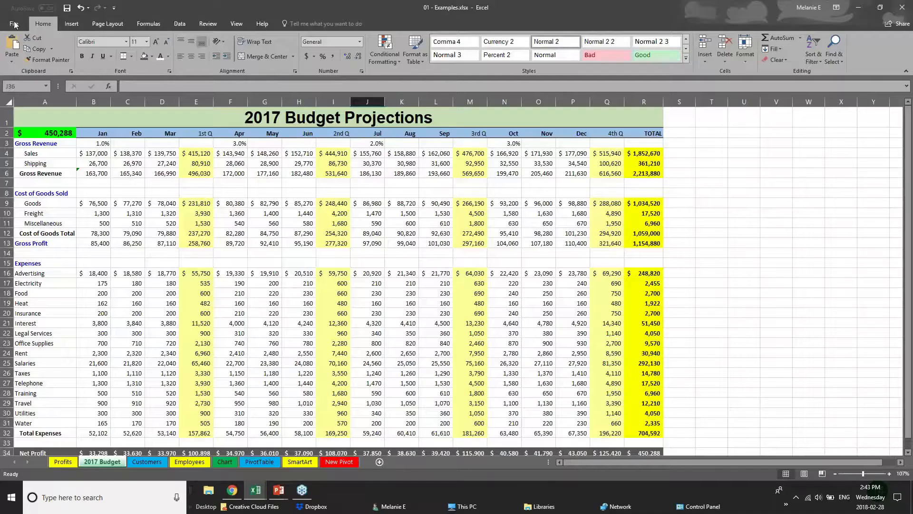
- Inspect budget cells C15, E12, E14 and the first-quarter Gross Profit formula in E13
left_click(119, 258)
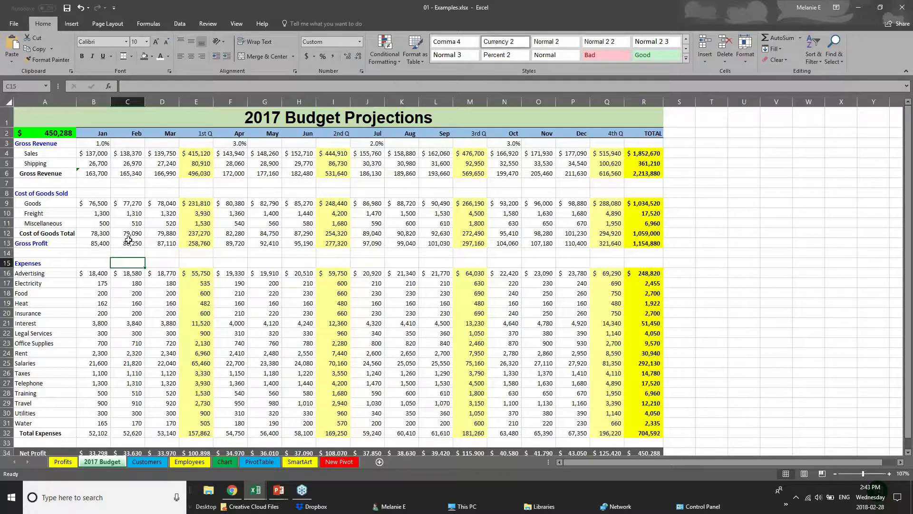
left_click(191, 233)
left_click(196, 250)
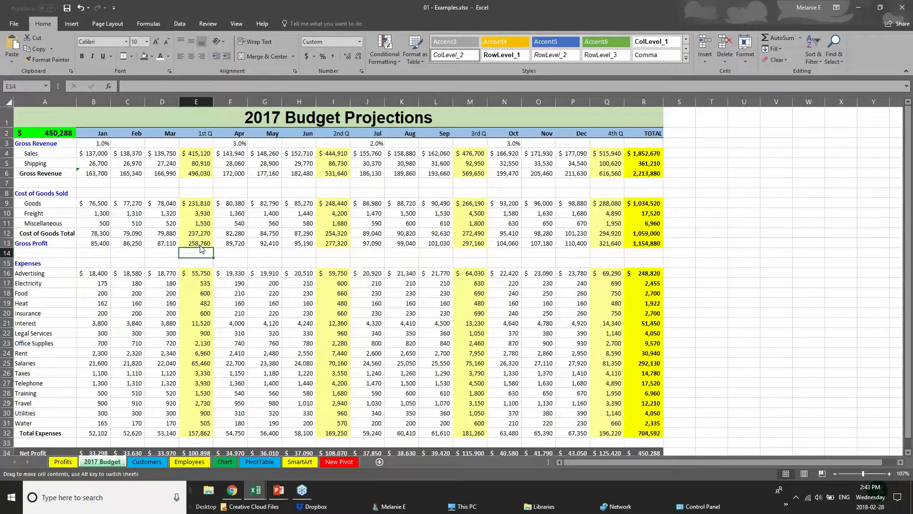
left_click(203, 242)
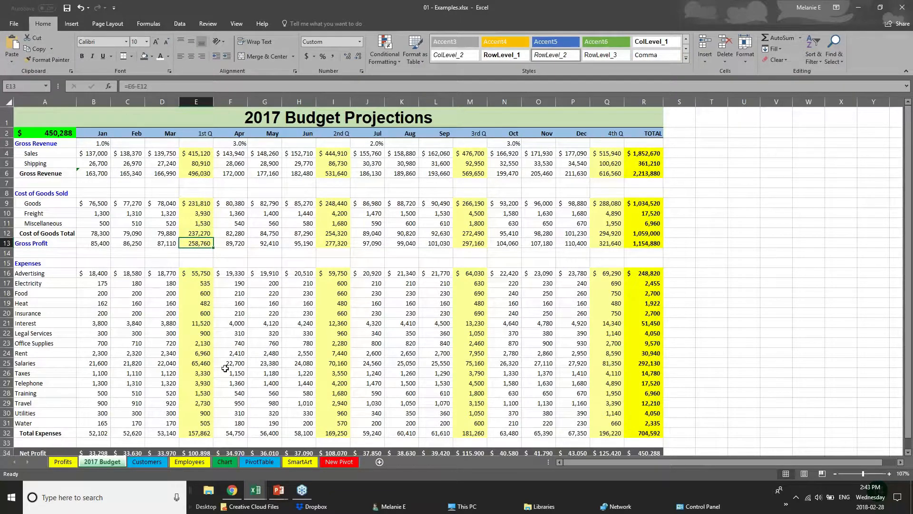
- On the Employees sheet top, check Salary in H2 and the New Salary formulas in J2 and J4
left_click(136, 463)
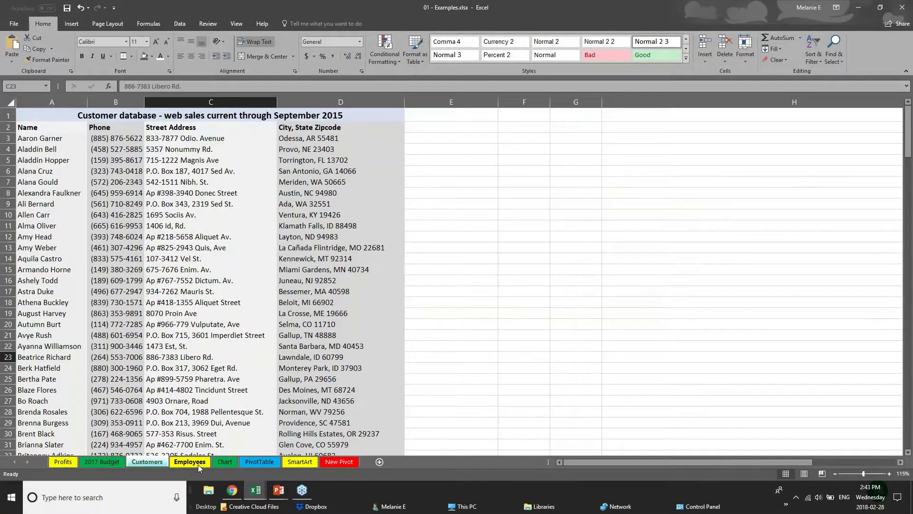
left_click(193, 462)
scroll(196, 303, "up", 1)
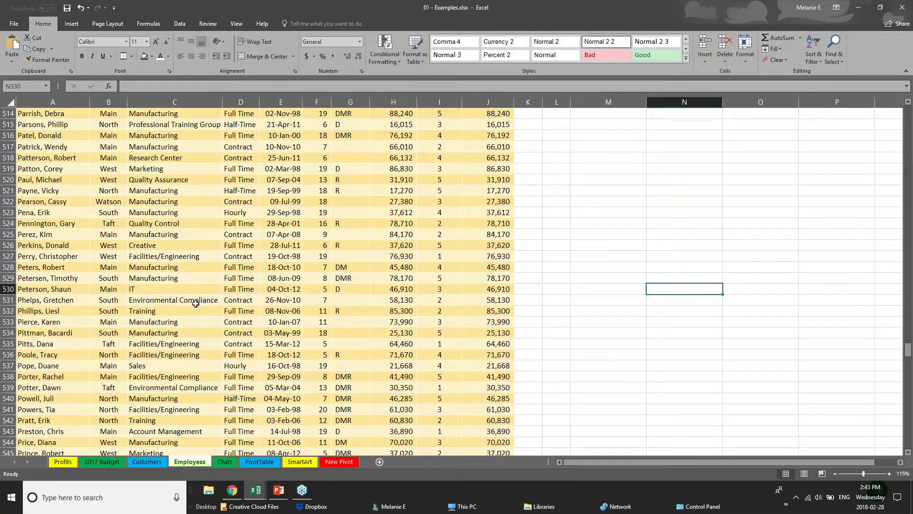
left_click_drag(908, 349, 909, 114)
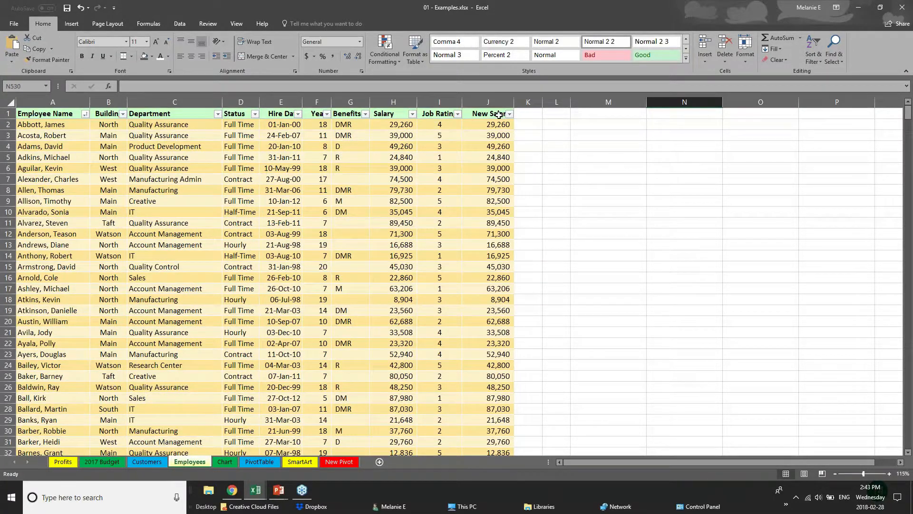
left_click(393, 116)
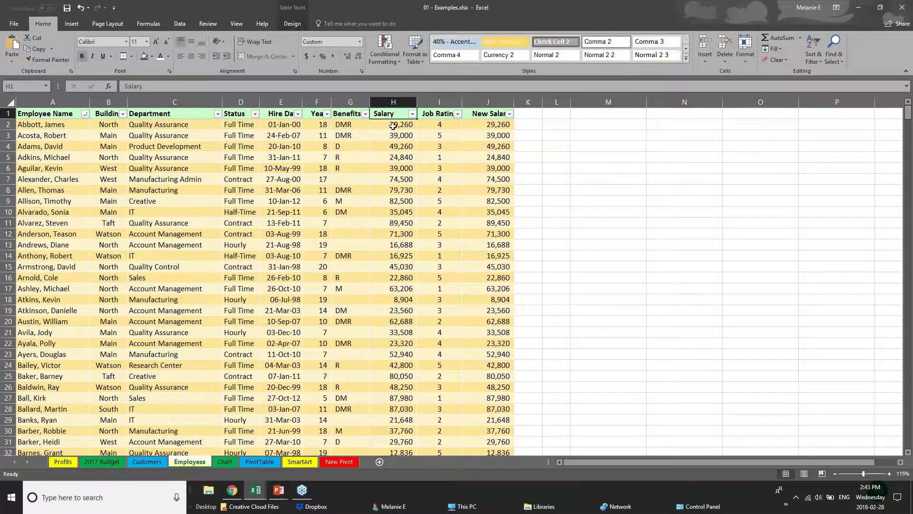
left_click(393, 126)
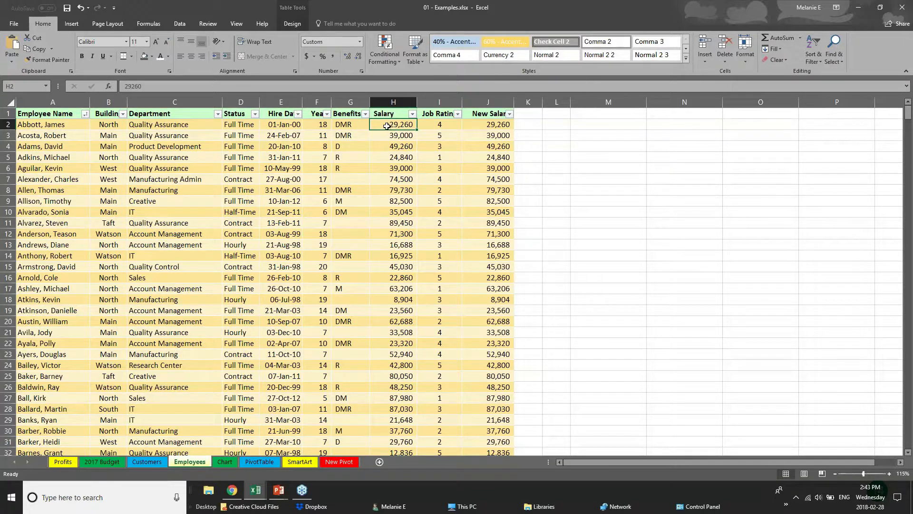
left_click(495, 124)
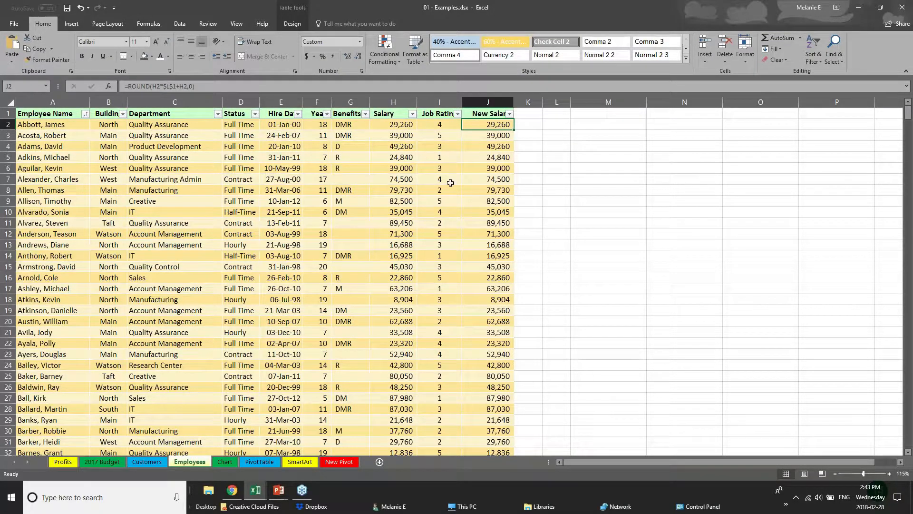
left_click(269, 302)
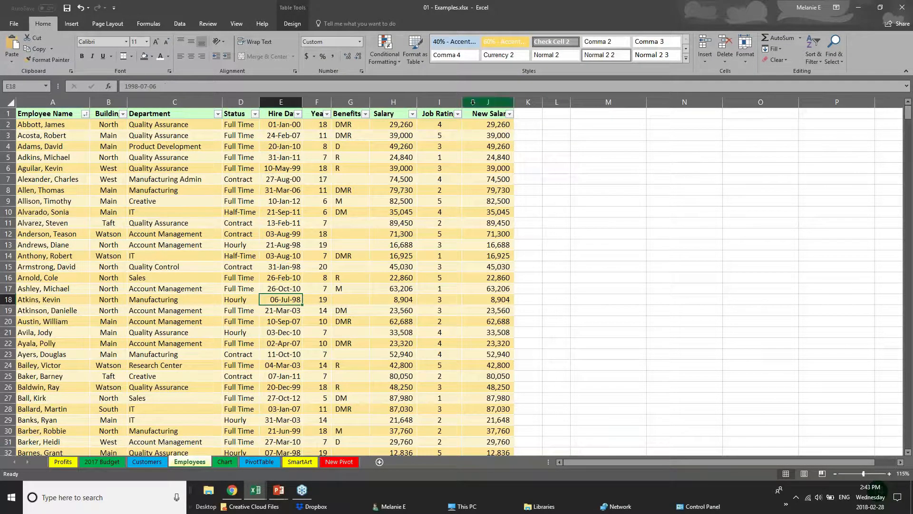
left_click(483, 115)
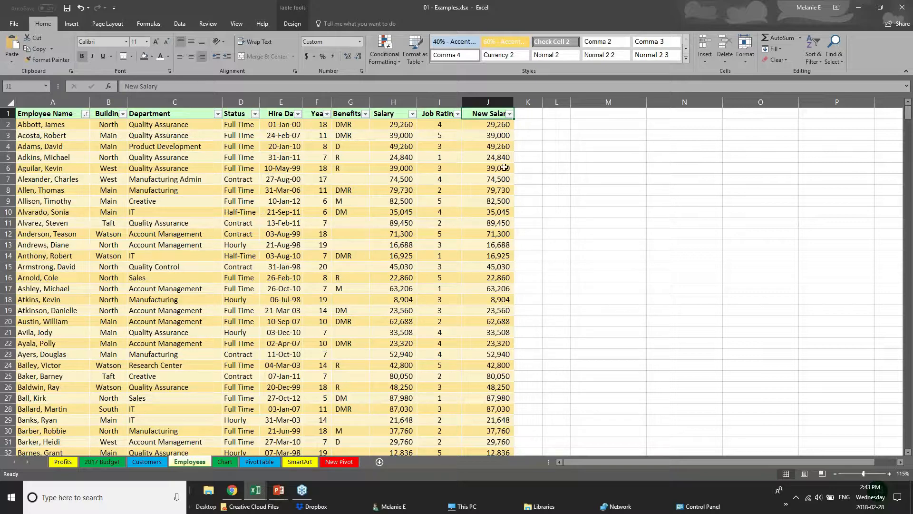
left_click(504, 124)
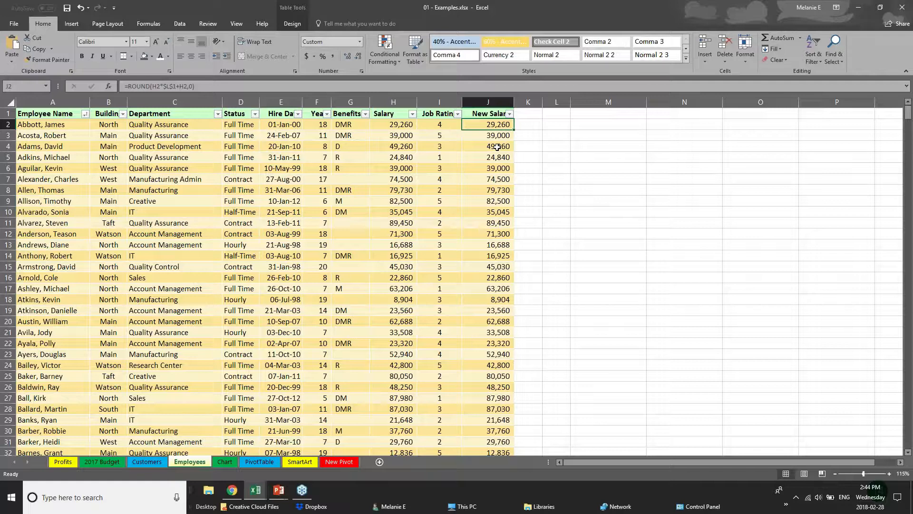
left_click(498, 144)
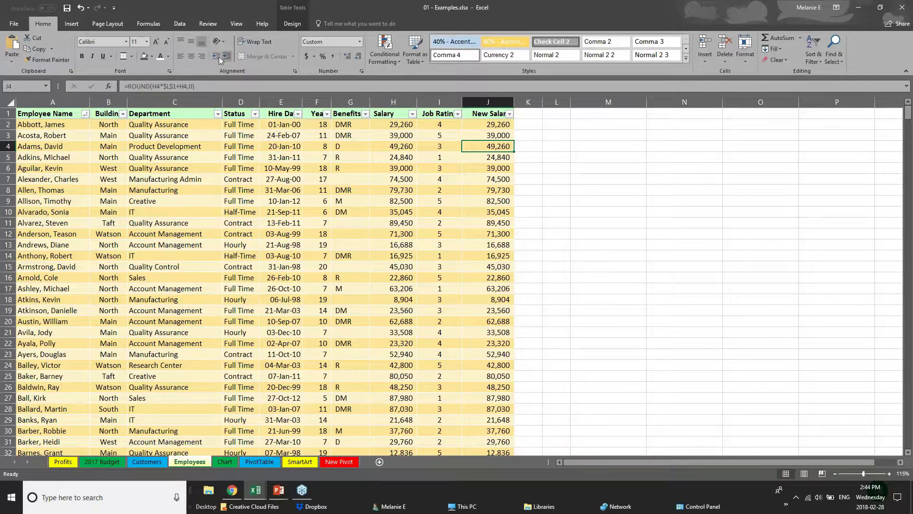
- Browse the View, Data, Insert, Page Layout and Formulas ribbons, then open Review
left_click(236, 24)
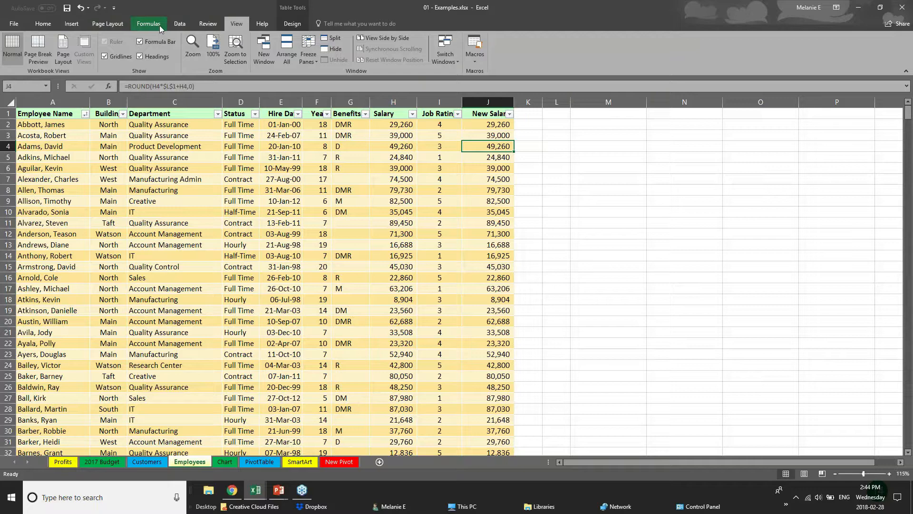
left_click(173, 23)
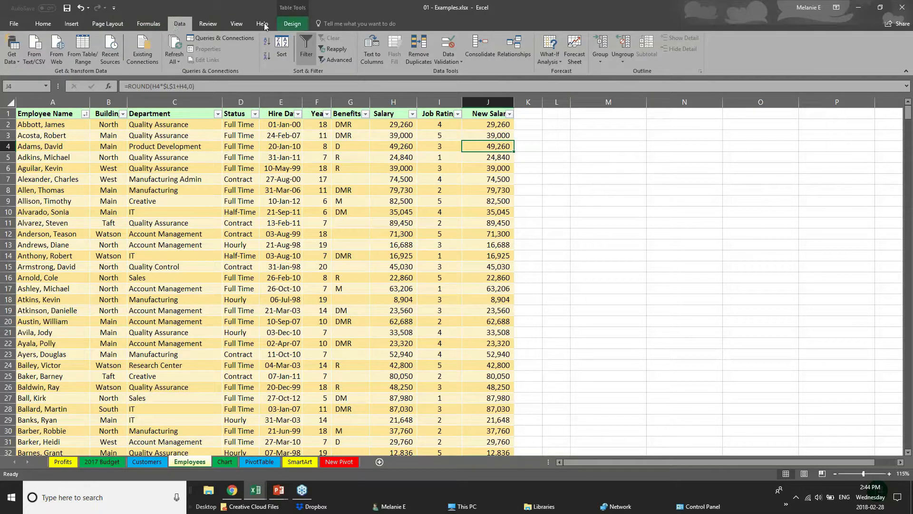
left_click(71, 24)
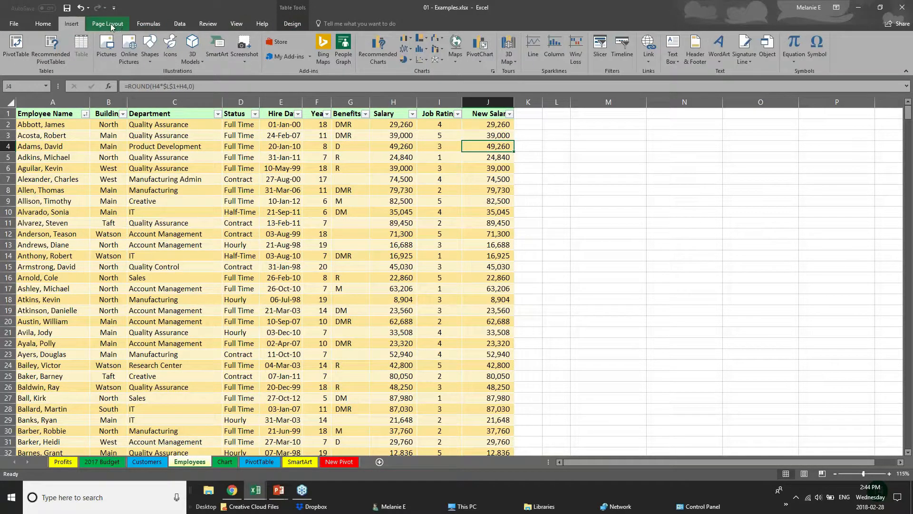
left_click(111, 25)
left_click(142, 24)
left_click(396, 213)
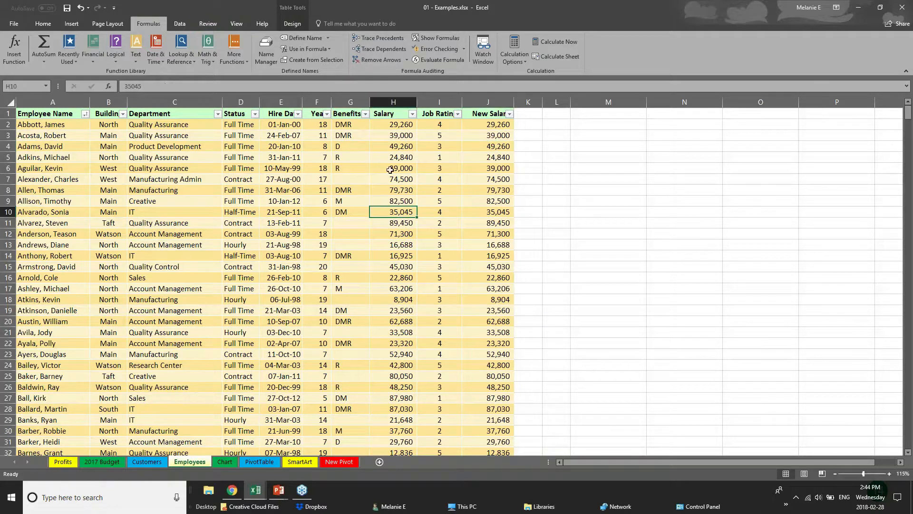
left_click(183, 23)
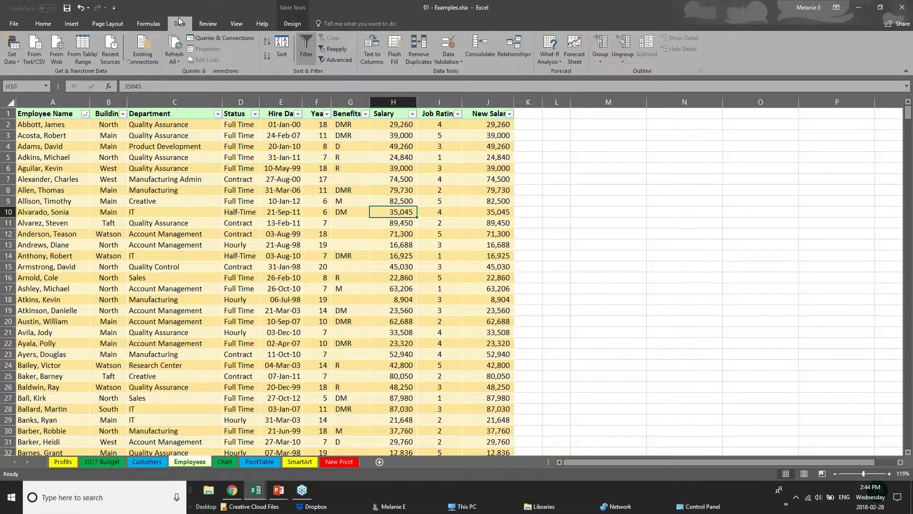
left_click(206, 27)
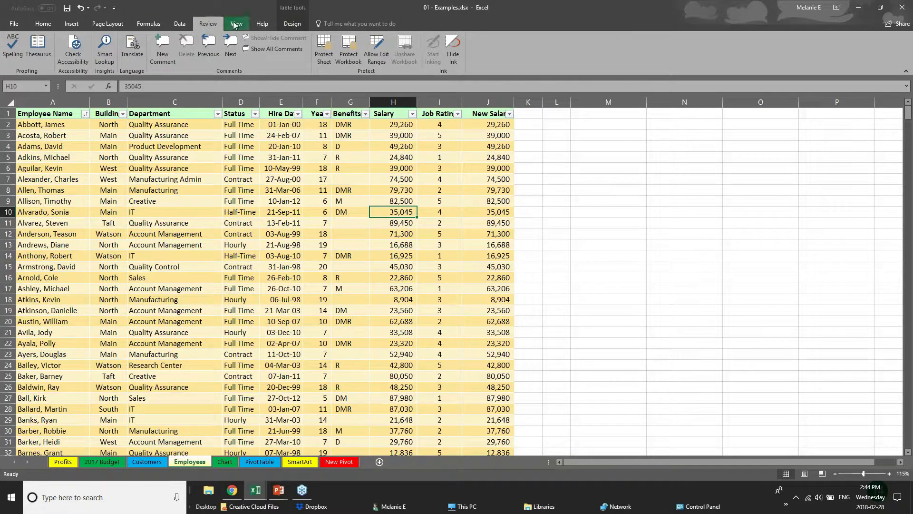
left_click(394, 125)
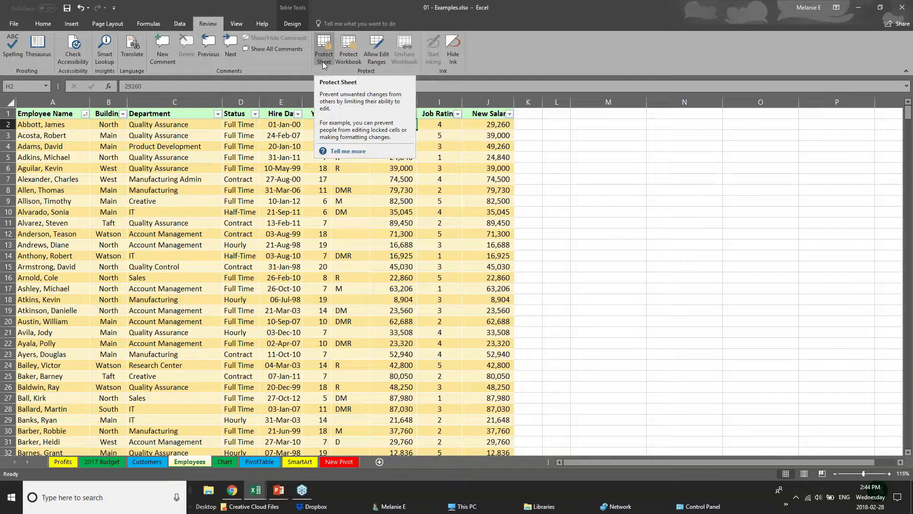
left_click(306, 202)
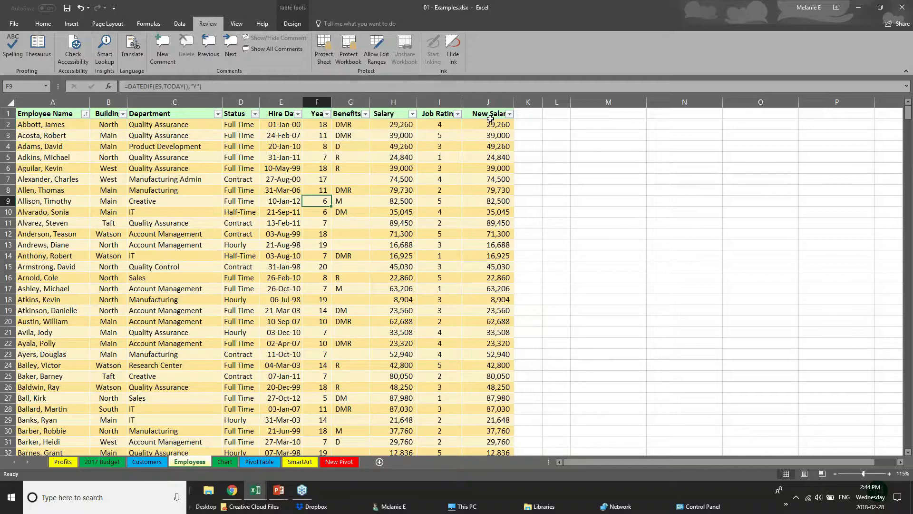
left_click_drag(491, 116, 495, 223)
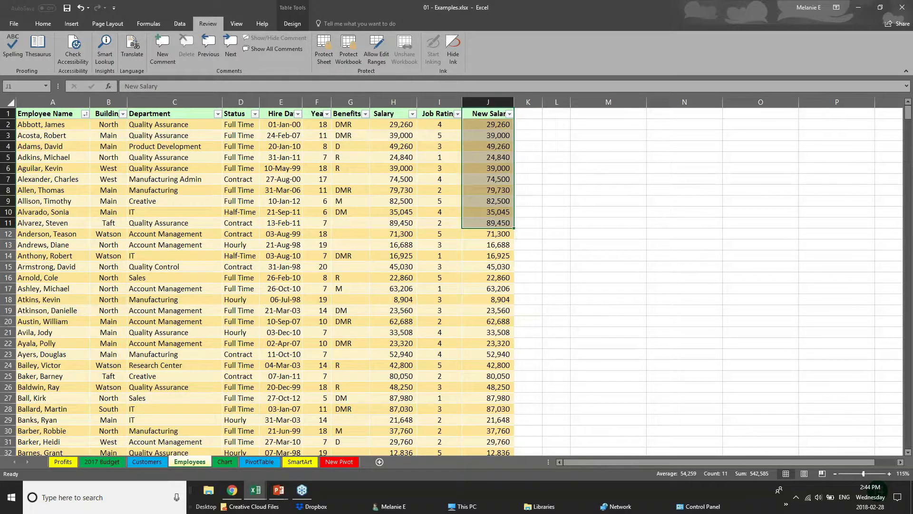
left_click(395, 102)
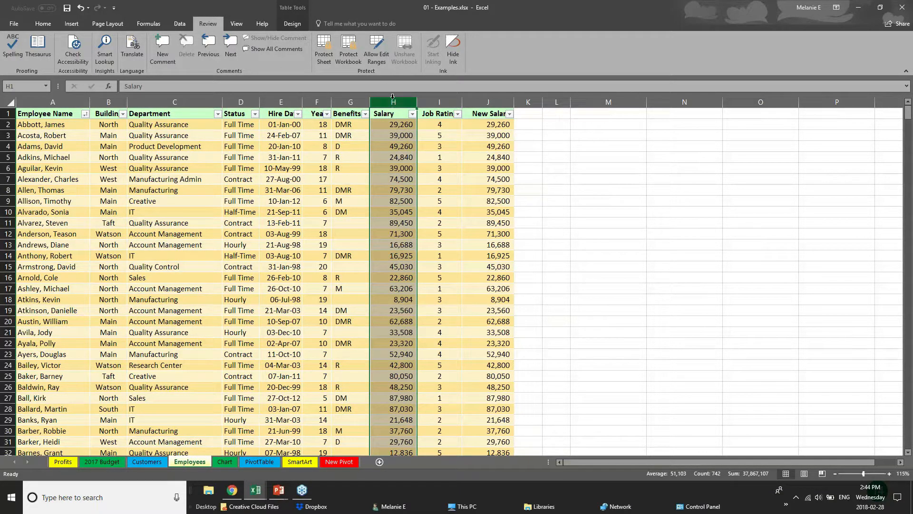
left_click(322, 57)
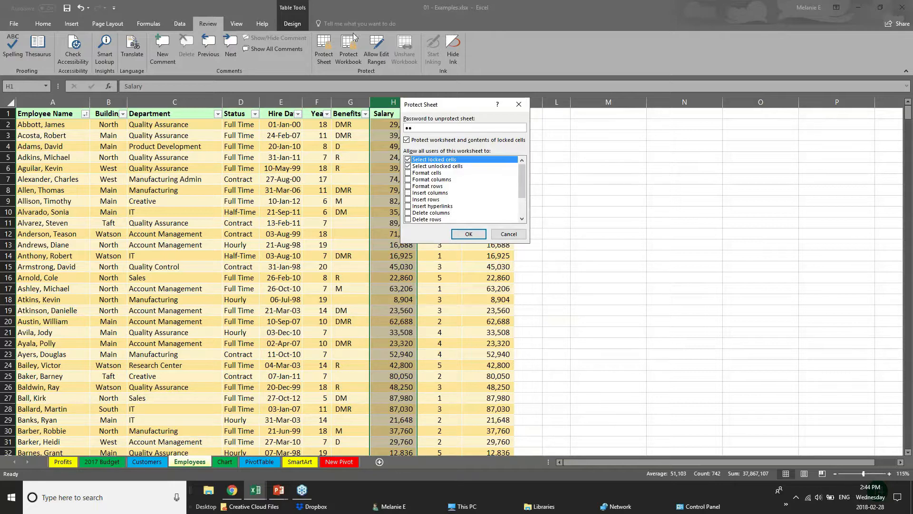
left_click(500, 229)
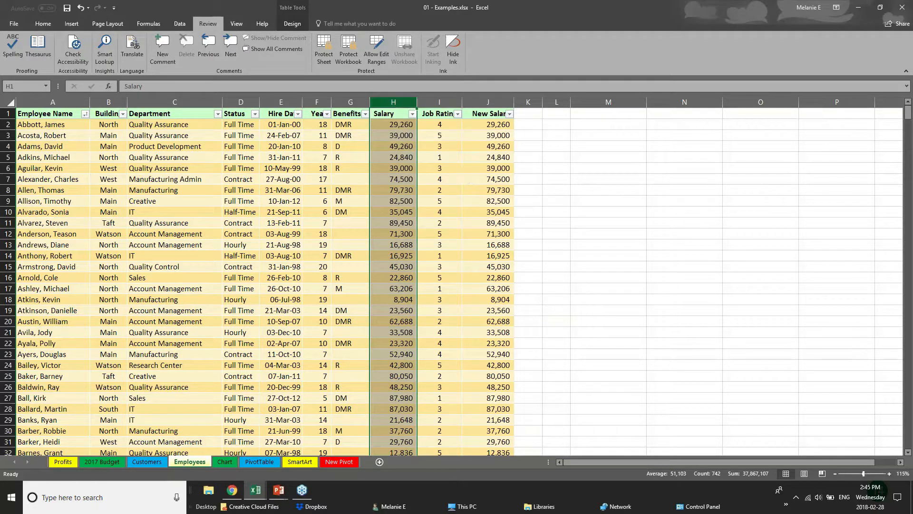
left_click(265, 383)
left_click(326, 61)
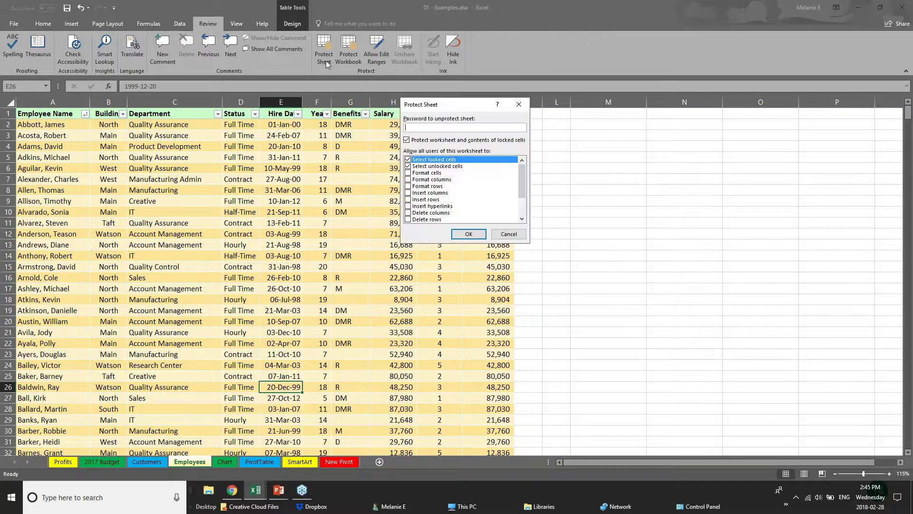
left_click(407, 166)
left_click(408, 160)
left_click(408, 160)
left_click_drag(520, 184, 520, 205)
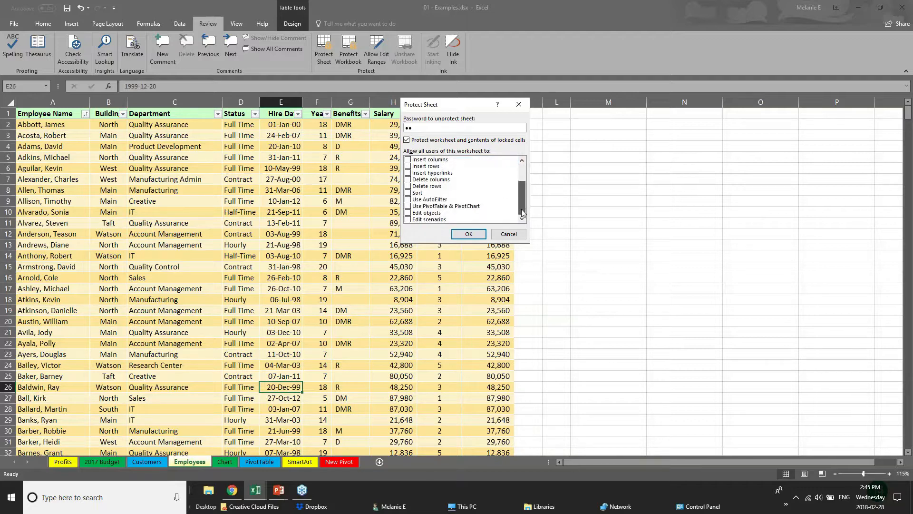
left_click(408, 212)
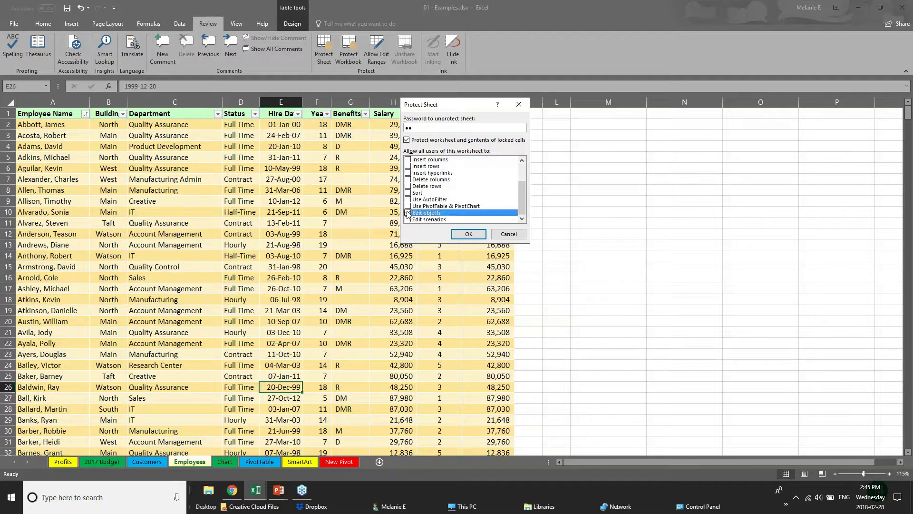
left_click_drag(520, 190, 520, 173)
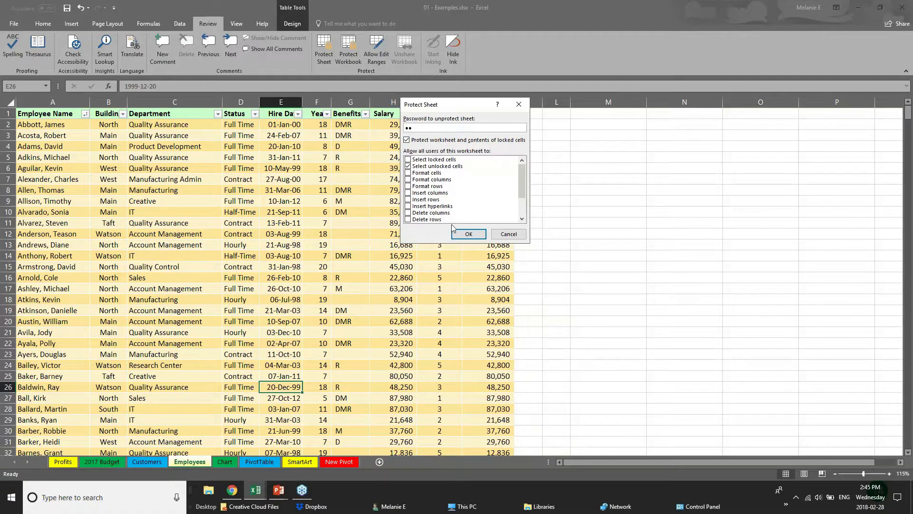
left_click(508, 234)
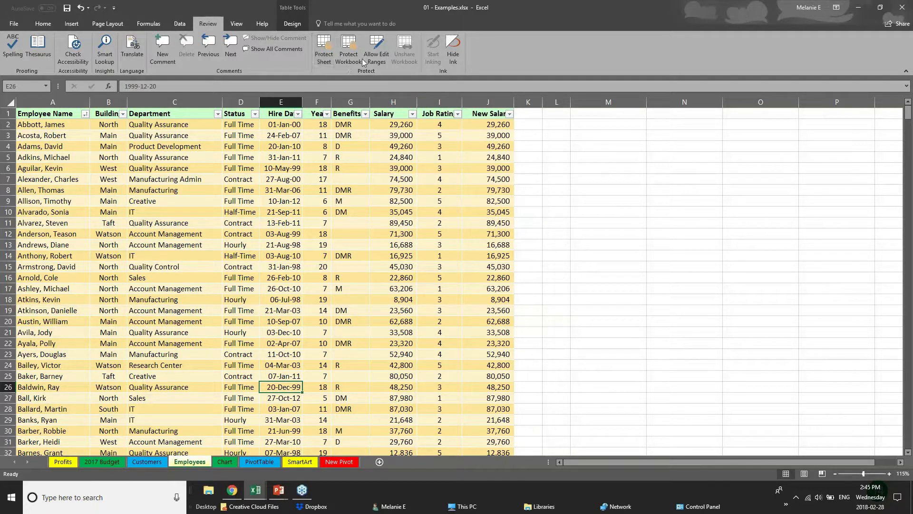
left_click(396, 207)
left_click(387, 171)
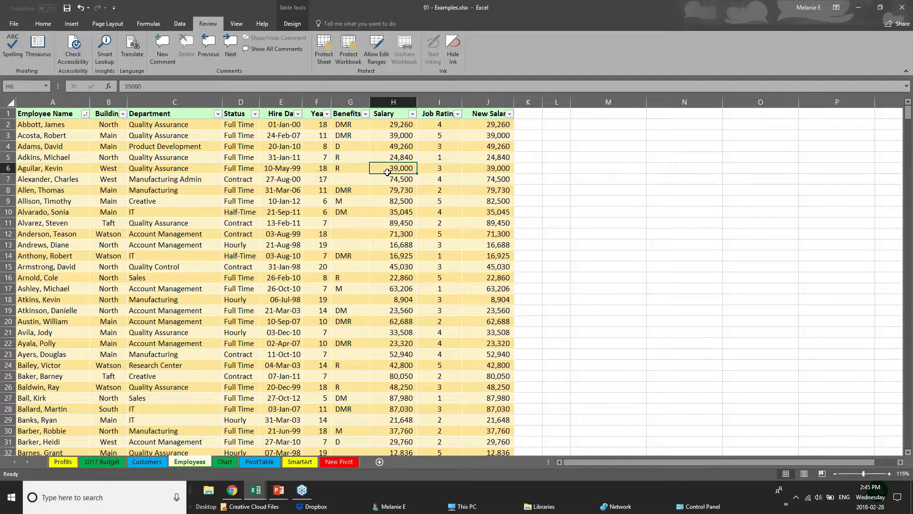
left_click(348, 62)
left_click(516, 205)
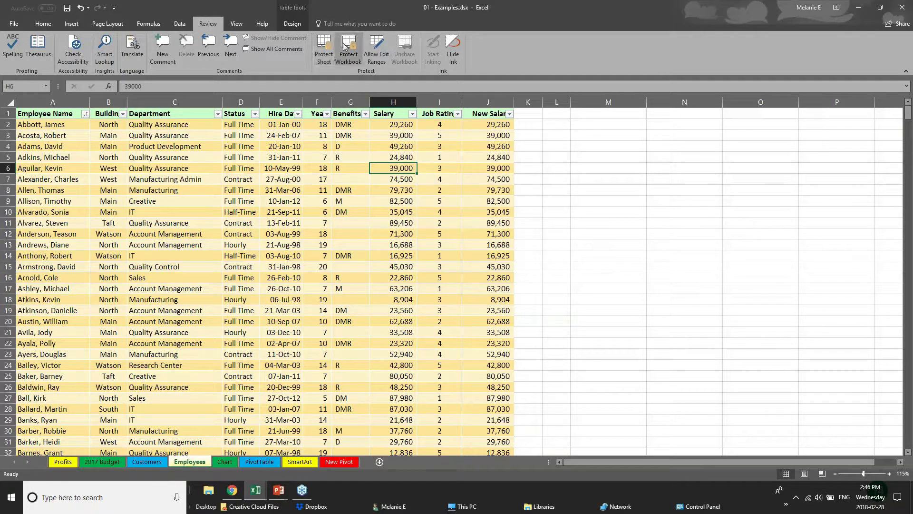
left_click(348, 55)
left_click(508, 204)
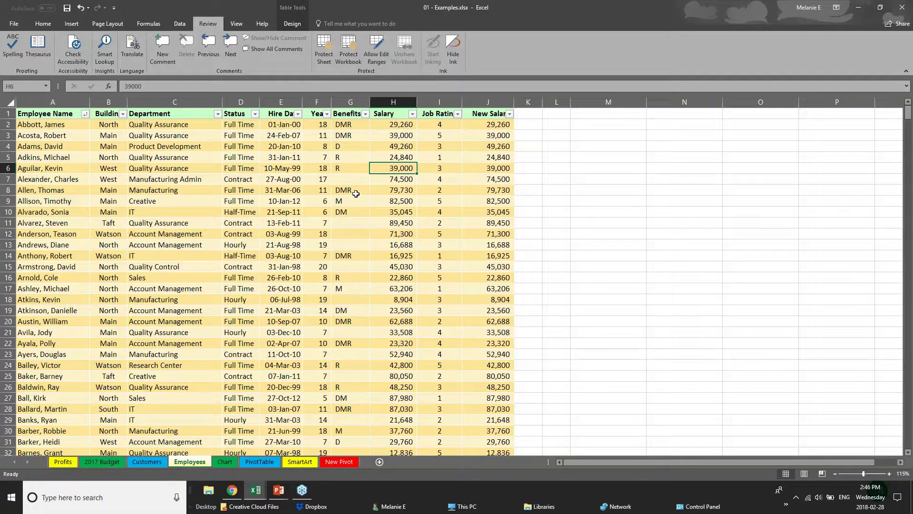
left_click(281, 103)
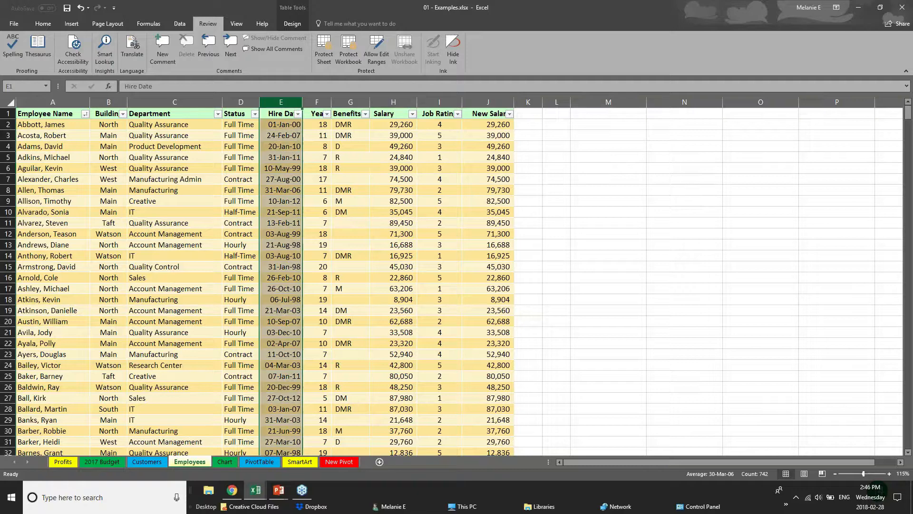
left_click(324, 102)
left_click(395, 102)
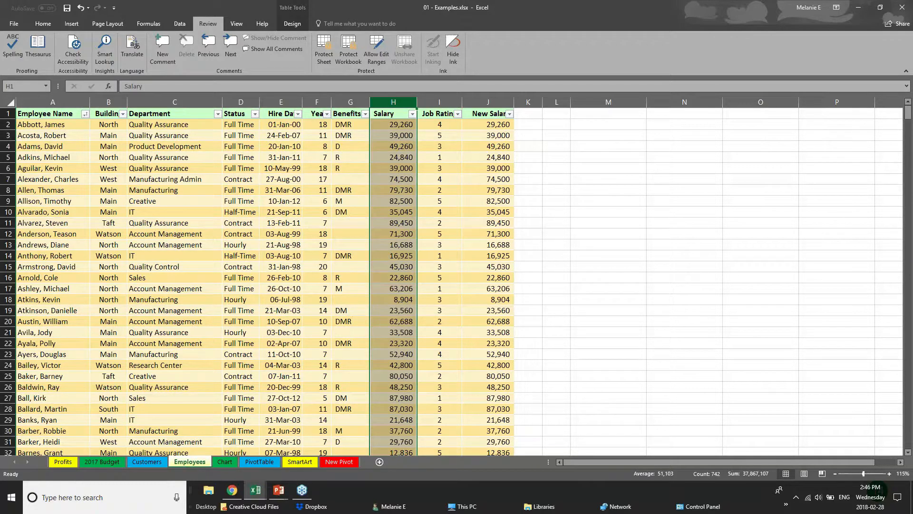
- Hide the Salary column H and the New Salary column J
right_click(399, 104)
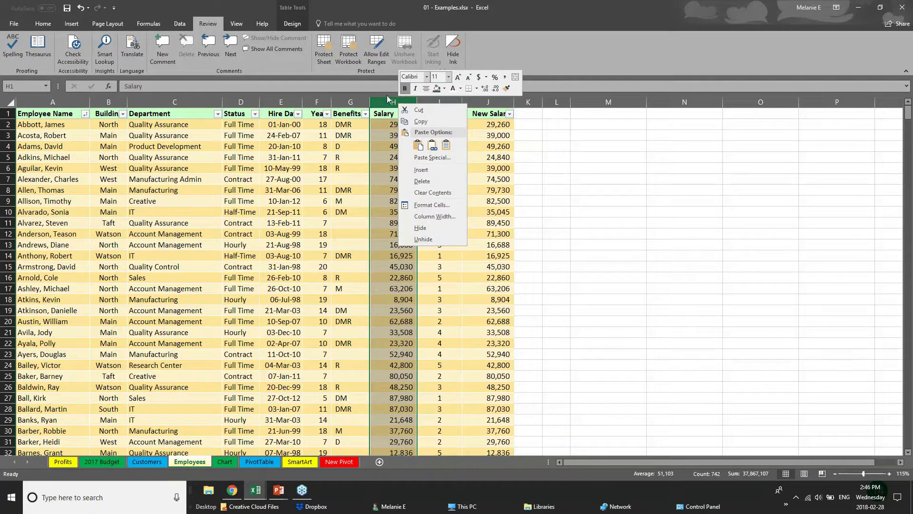
left_click(427, 226)
left_click(441, 101)
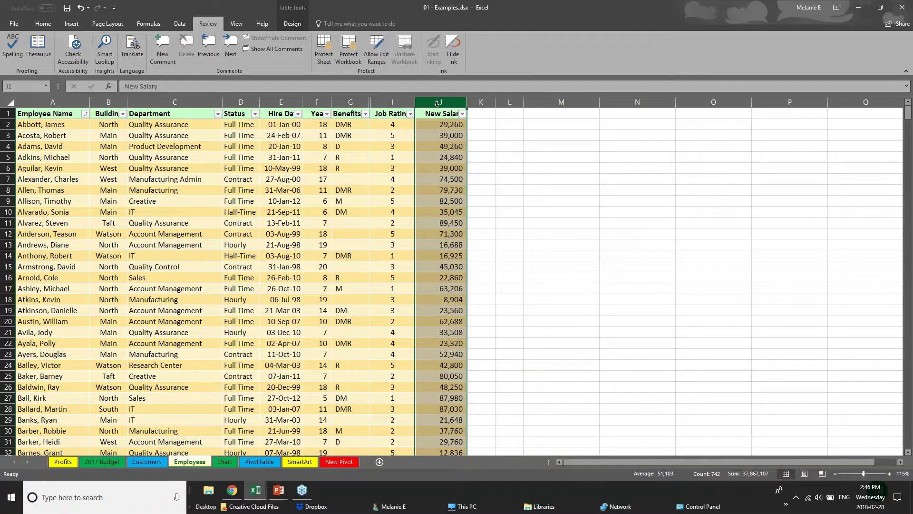
right_click(437, 103)
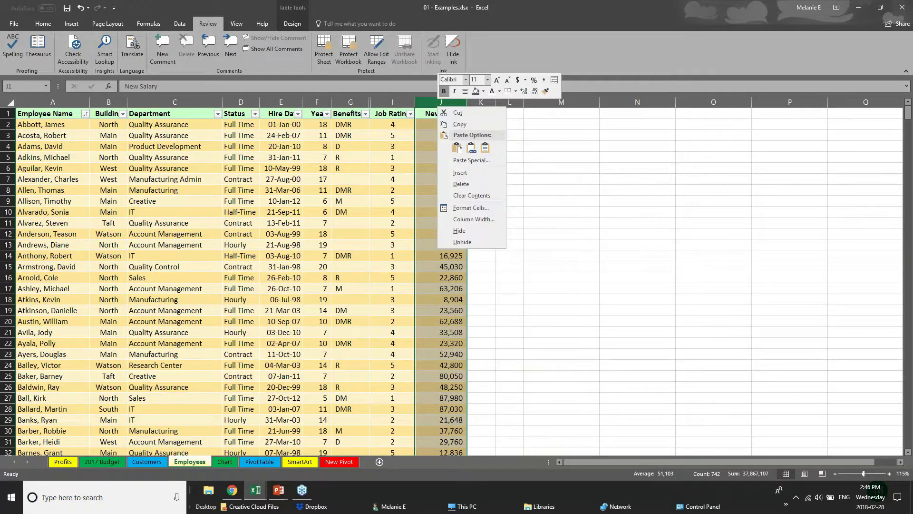
left_click(458, 230)
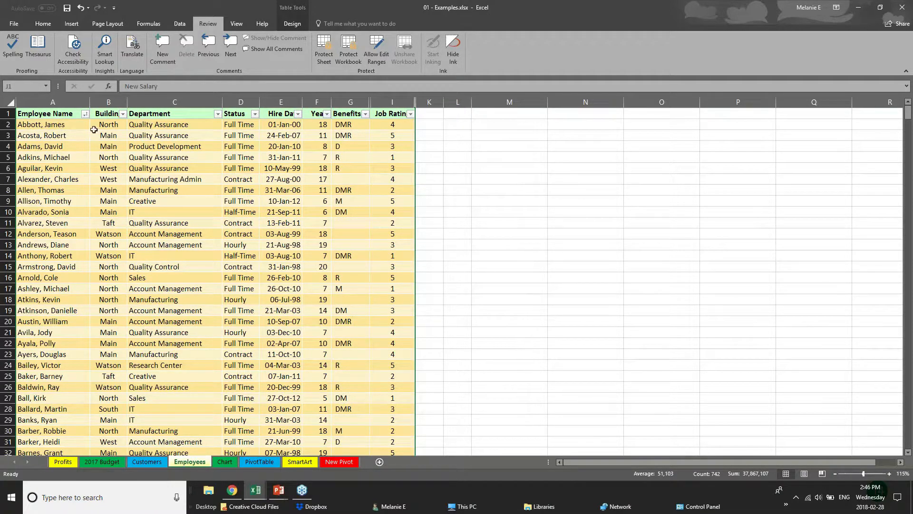
left_click(354, 48)
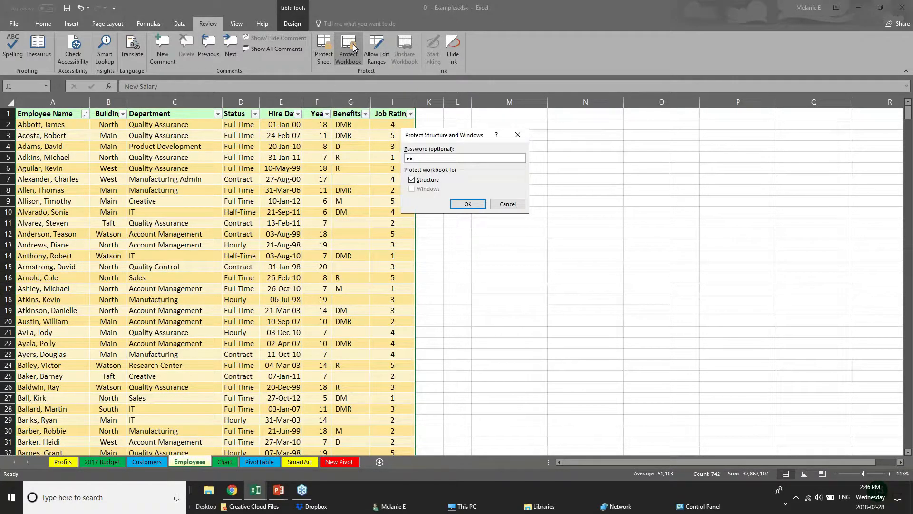
key("Return")
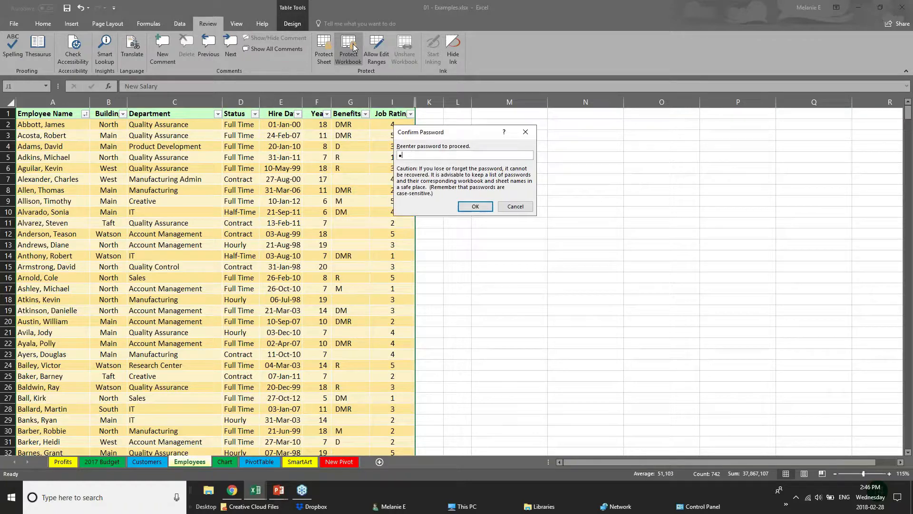
type("ab")
key("Return")
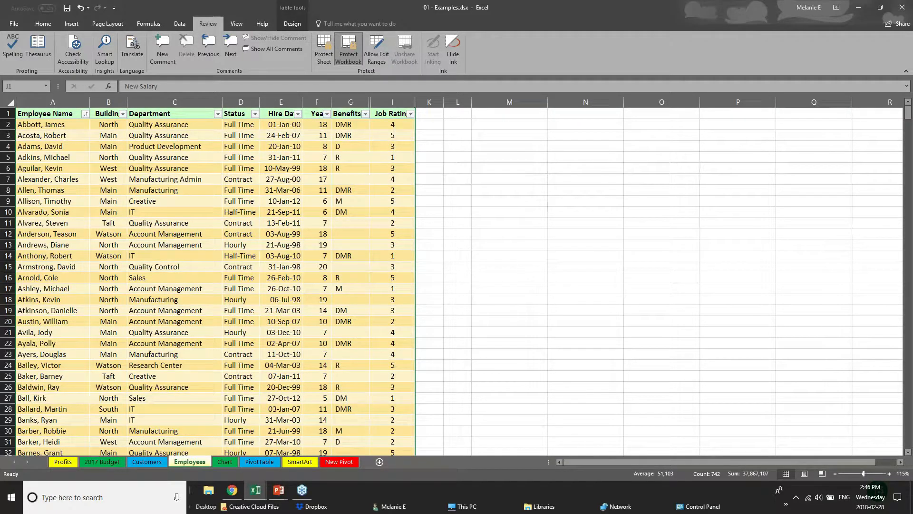
left_click(355, 189)
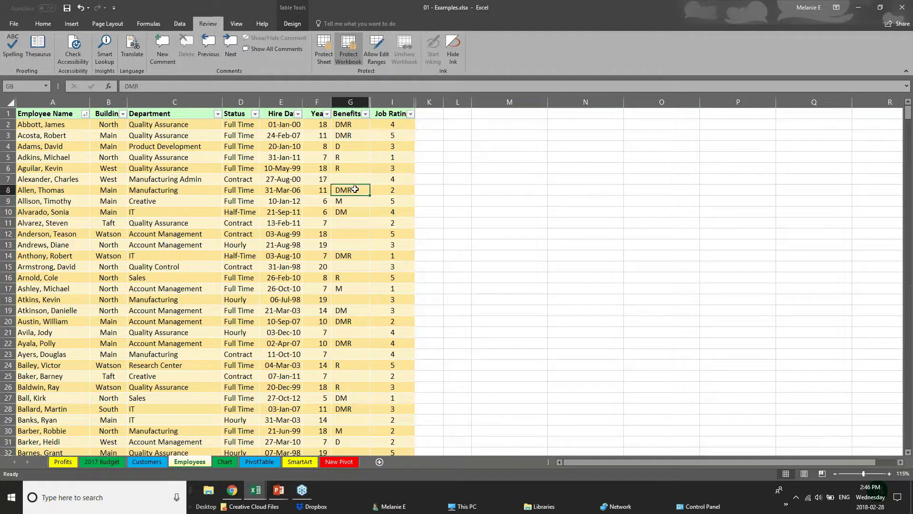
left_click(118, 122)
left_click(114, 169)
left_click(18, 333)
left_click(102, 199)
left_click(271, 265)
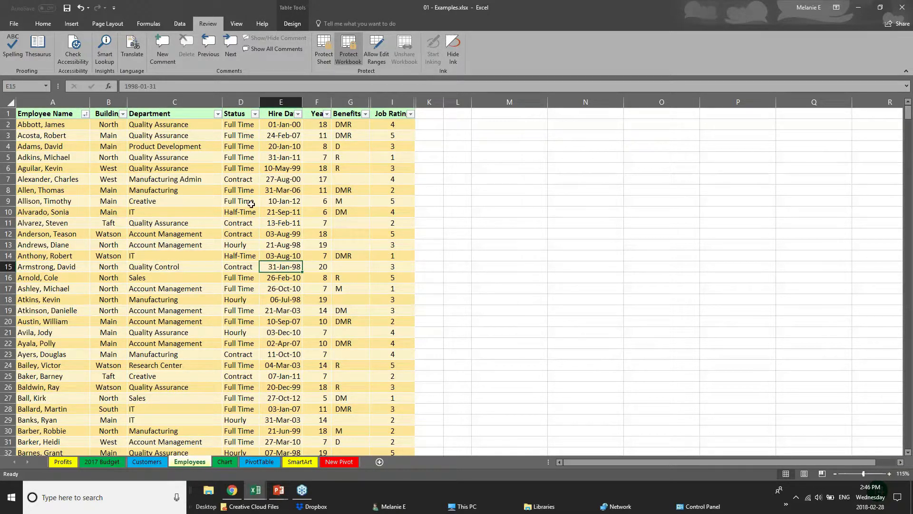
left_click(350, 100)
left_click(289, 160)
left_click(200, 168)
left_click(238, 202)
left_click(148, 236)
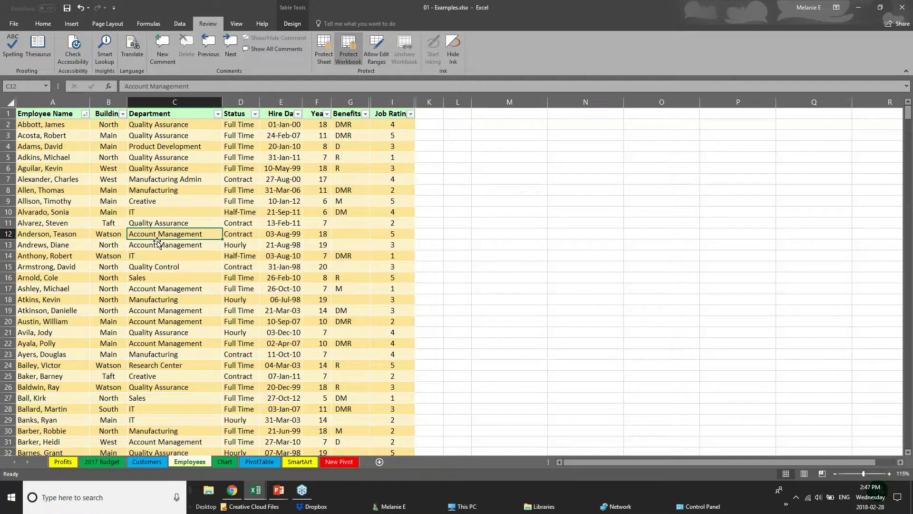
scroll(157, 244, "down", 11)
scroll(157, 249, "up", 11)
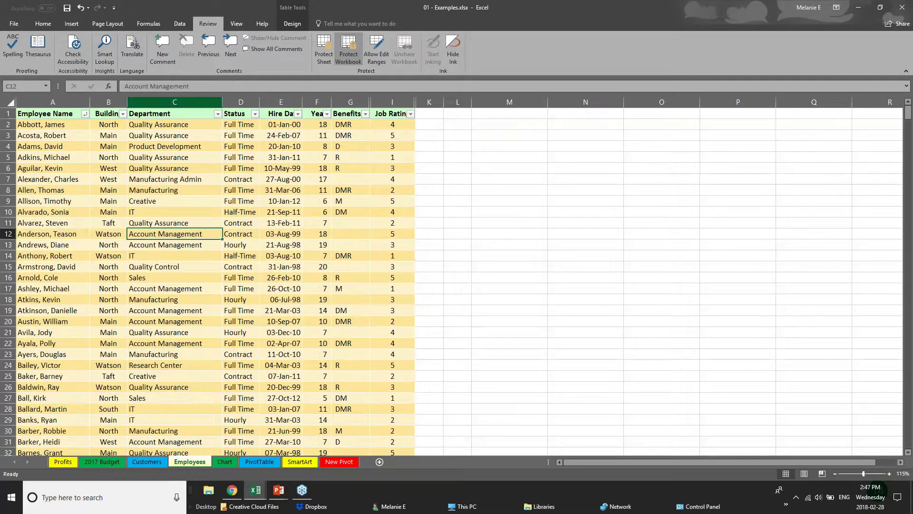
right_click(174, 98)
key("Escape")
right_click(238, 100)
key("Escape")
right_click(323, 102)
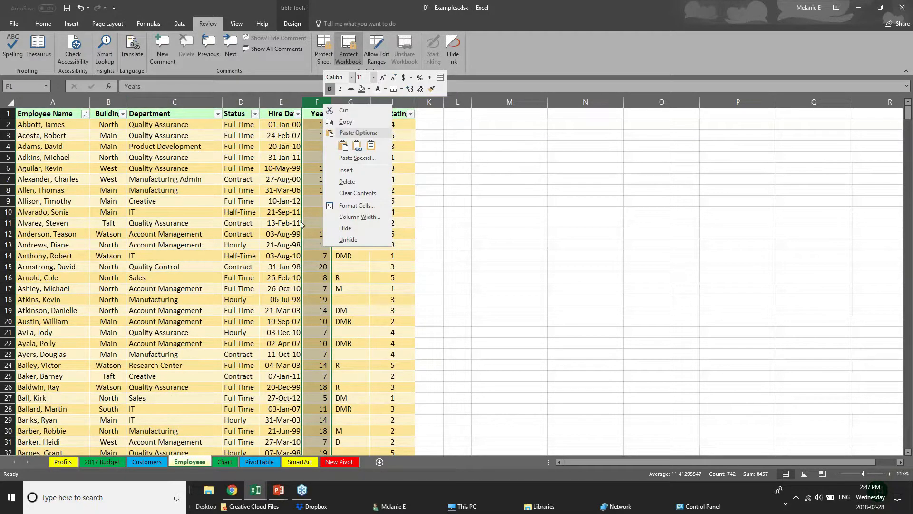
left_click(364, 240)
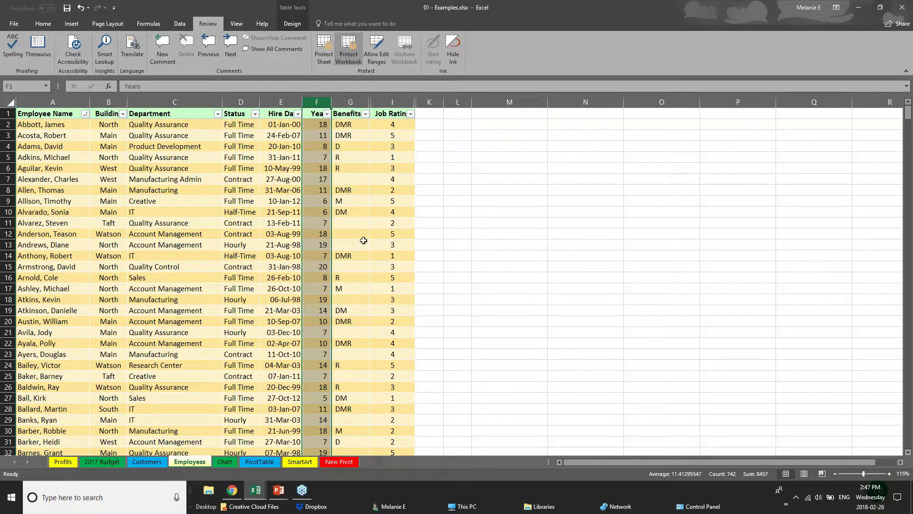
right_click(357, 102)
left_click(419, 245)
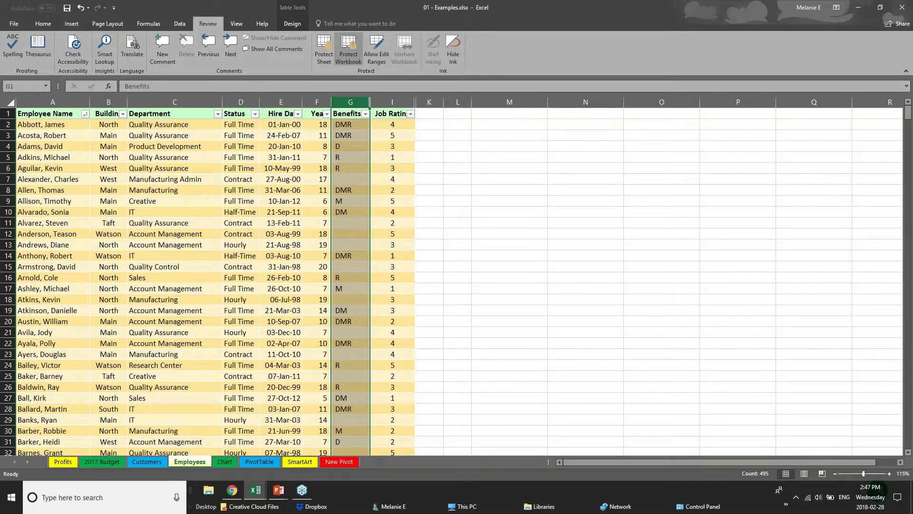
right_click(342, 102)
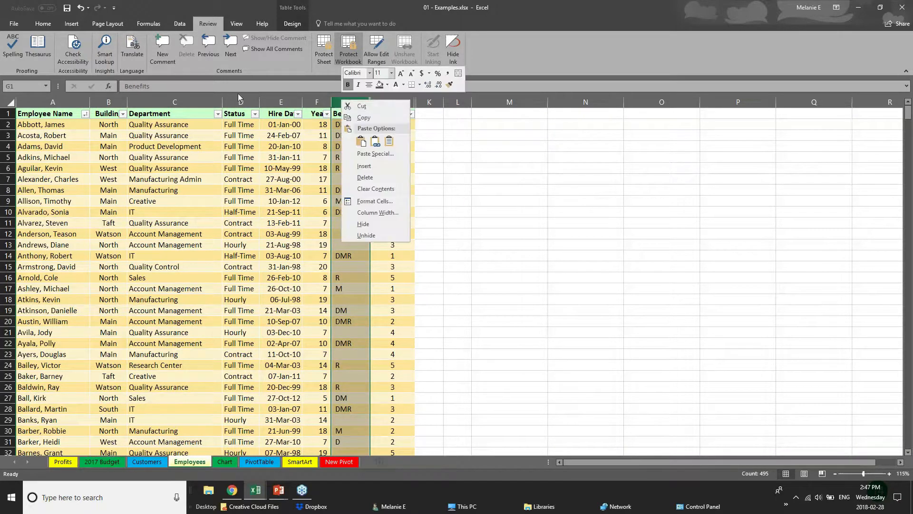
key("Escape")
left_click(199, 102)
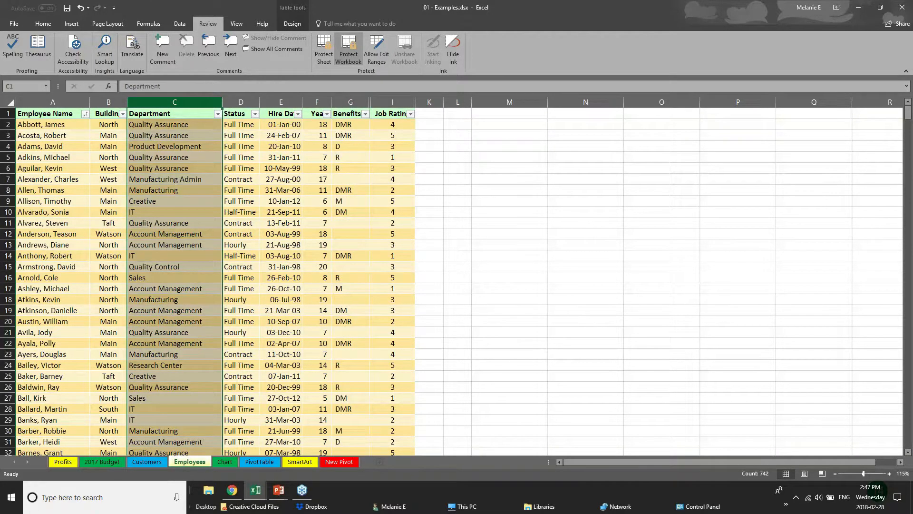
left_click(240, 102)
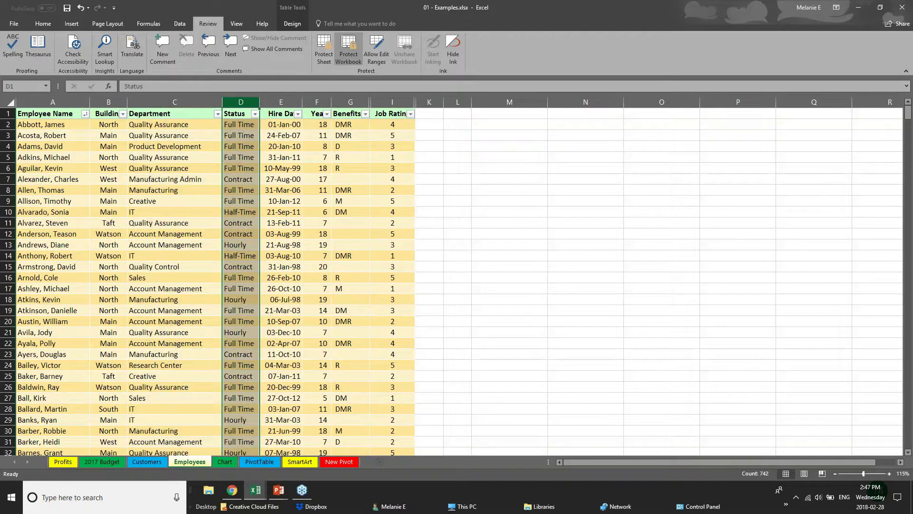
left_click(280, 102)
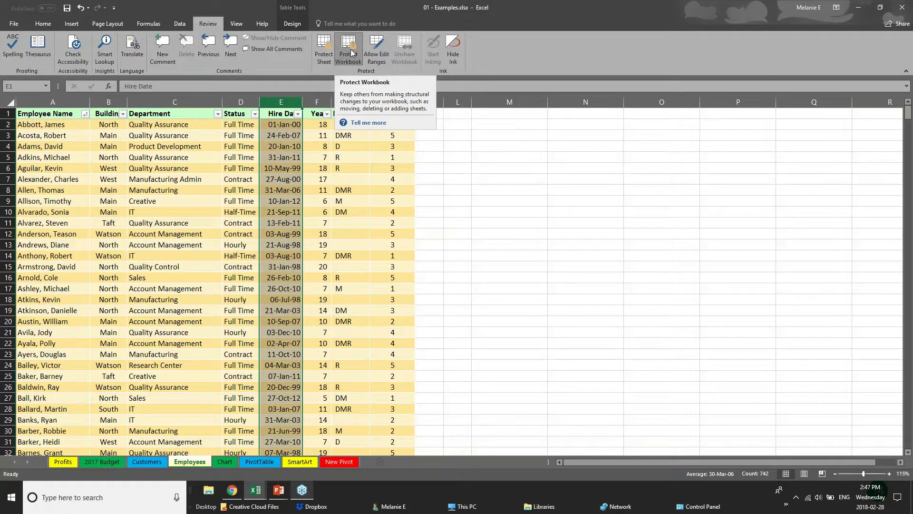
- Cycle through the 2017 Budget, Chart, PivotTable and Customers sheets, then check the Employees tab's menu
left_click(103, 463)
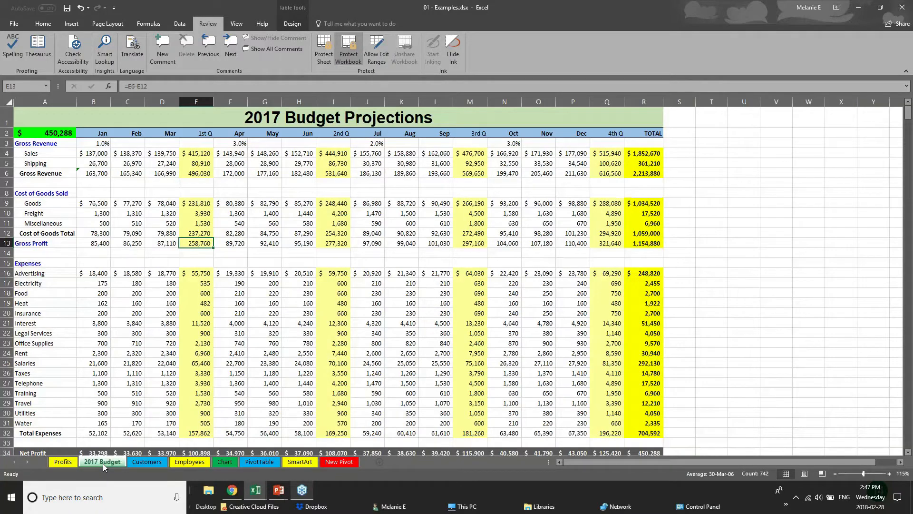
left_click(190, 462)
left_click(221, 461)
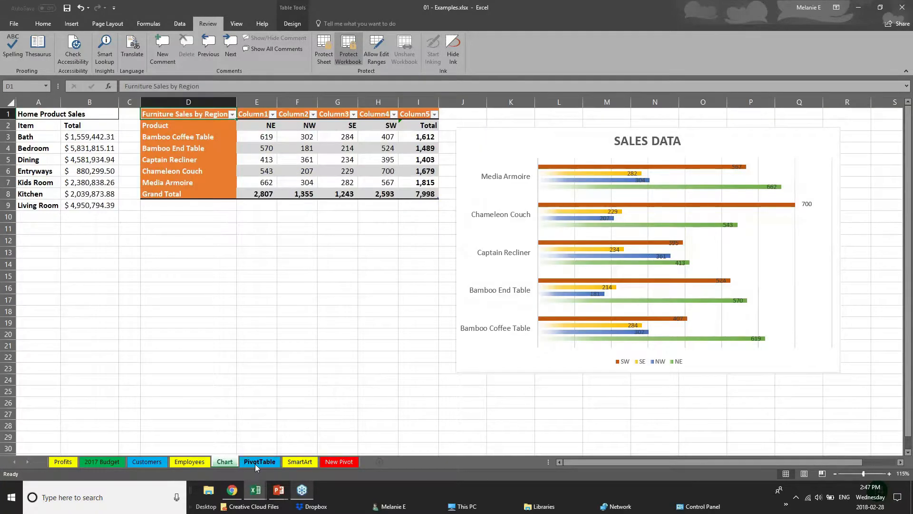
left_click(255, 464)
left_click(143, 461)
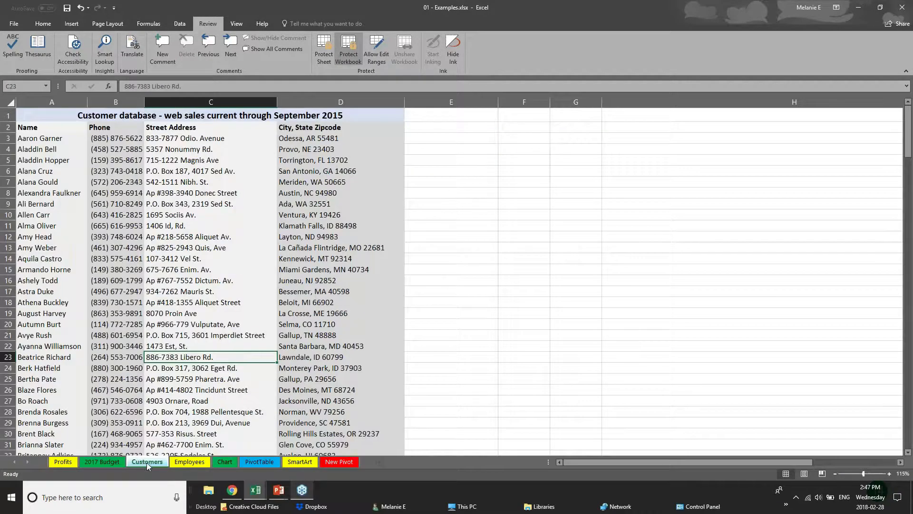
left_click(198, 462)
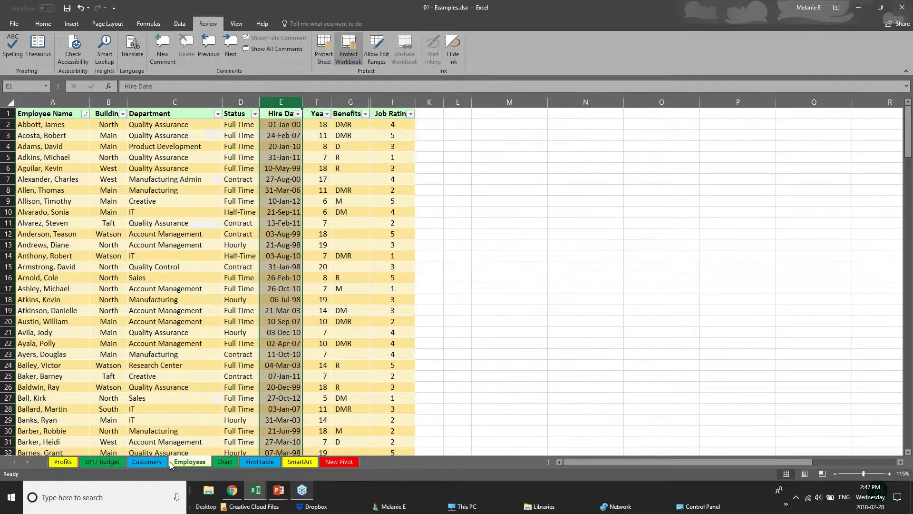
right_click(195, 463)
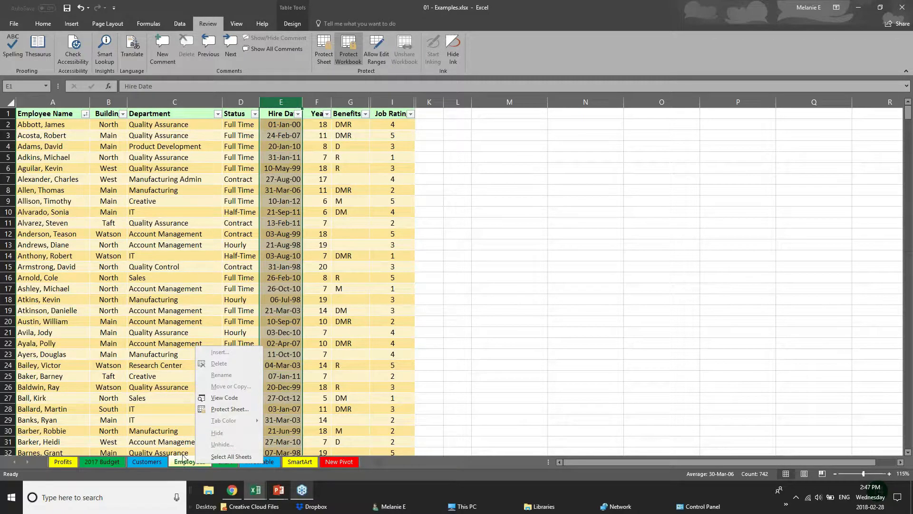
- Remove the workbook structure protection by entering its password
left_click(348, 47)
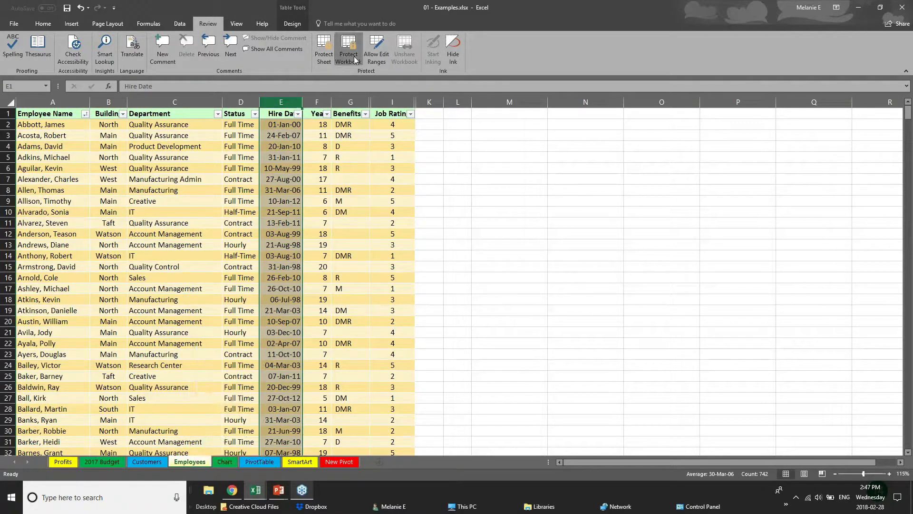
type("p")
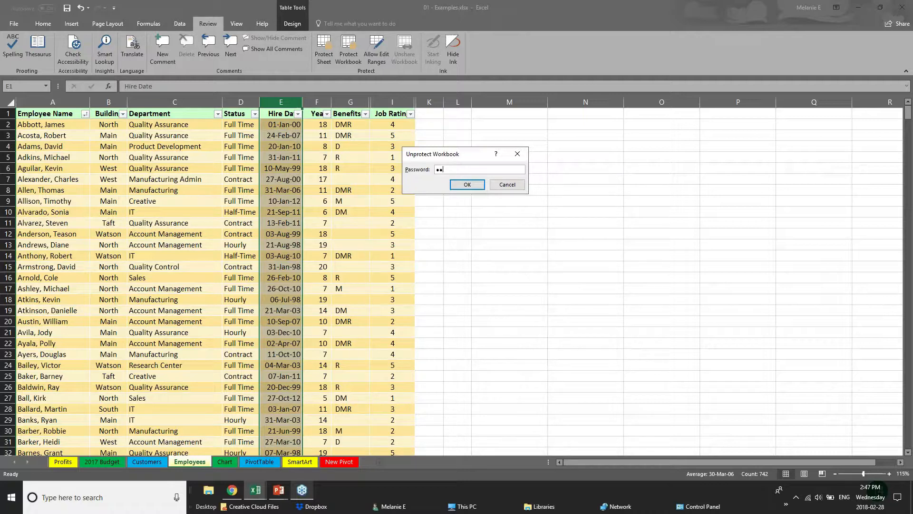
key("Return")
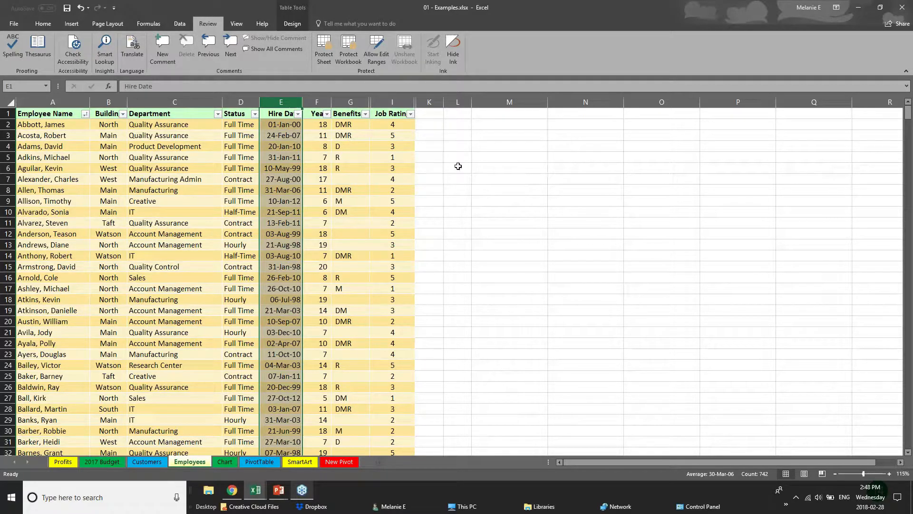
- Hide the Employees sheet and protect the workbook structure with a confirmed password
right_click(201, 464)
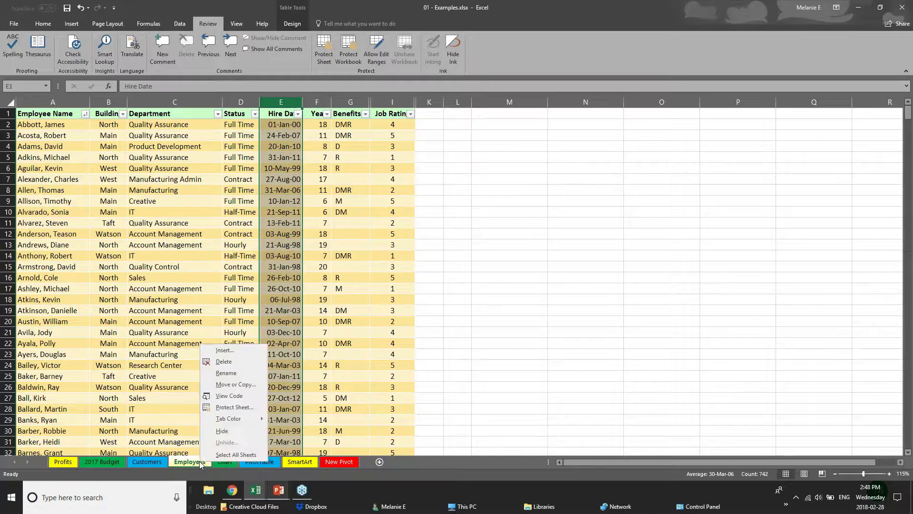
left_click(221, 431)
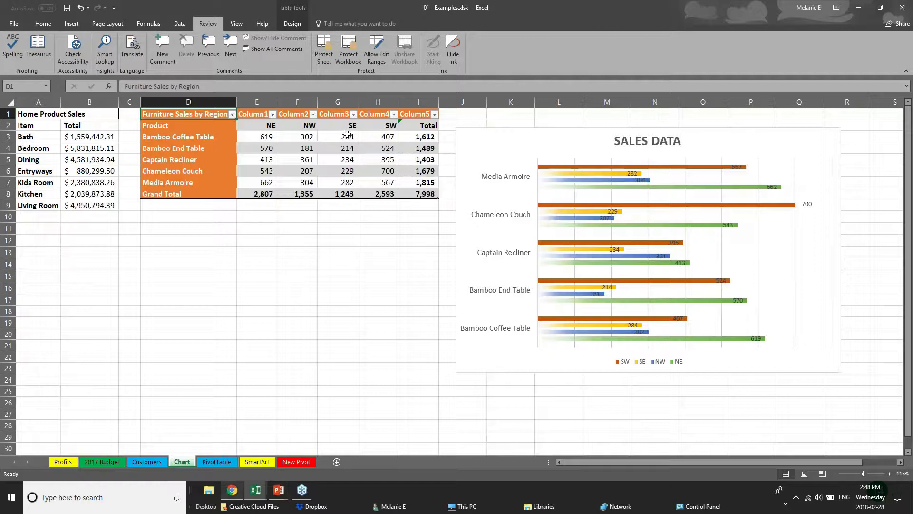
left_click(352, 56)
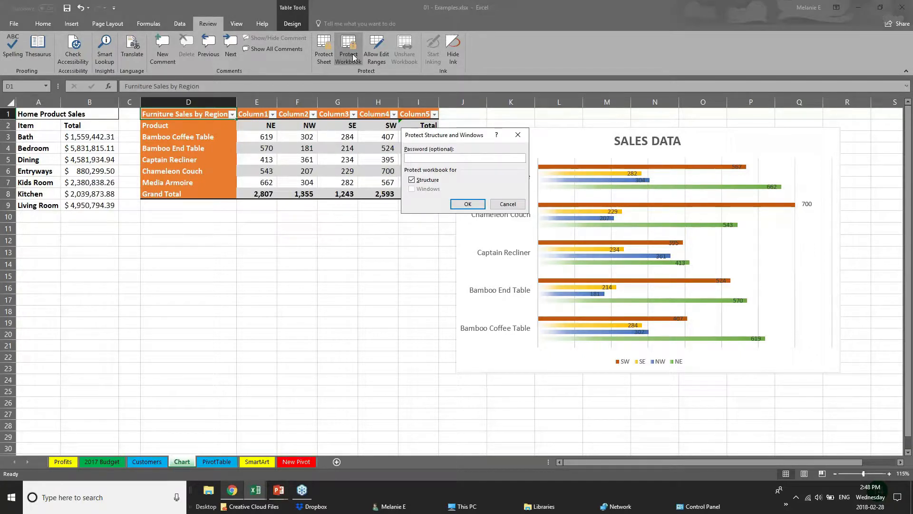
key("Return")
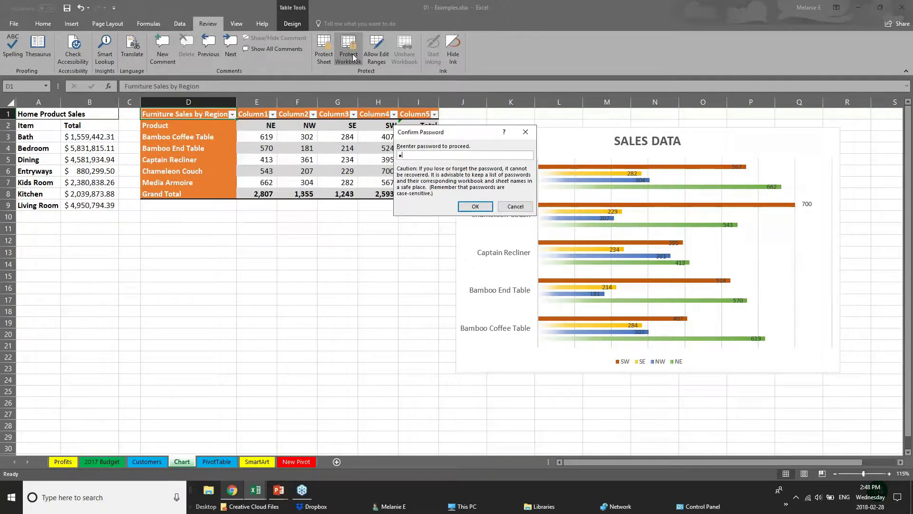
key("Return")
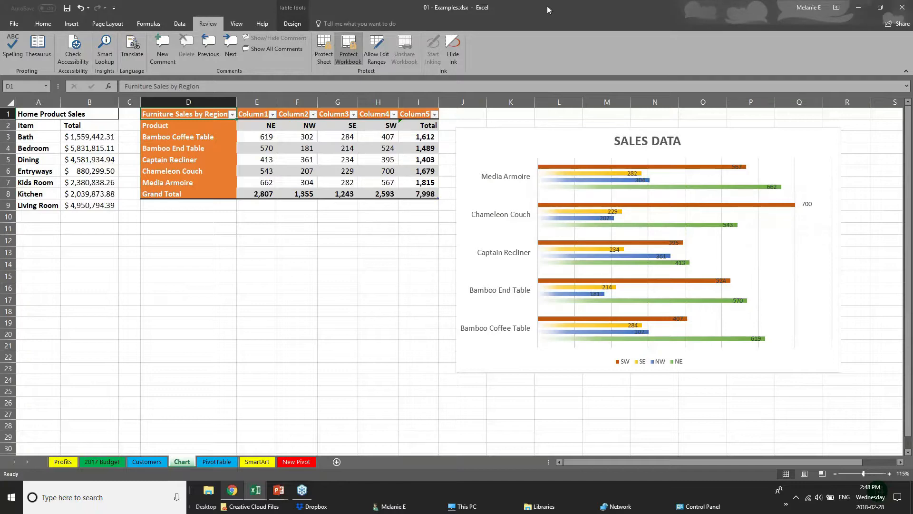
- Browse the Customers, PivotTable, 2017 Budget and Chart sheets, checking which sheet actions remain allowed
left_click(165, 463)
left_click(216, 461)
right_click(218, 461)
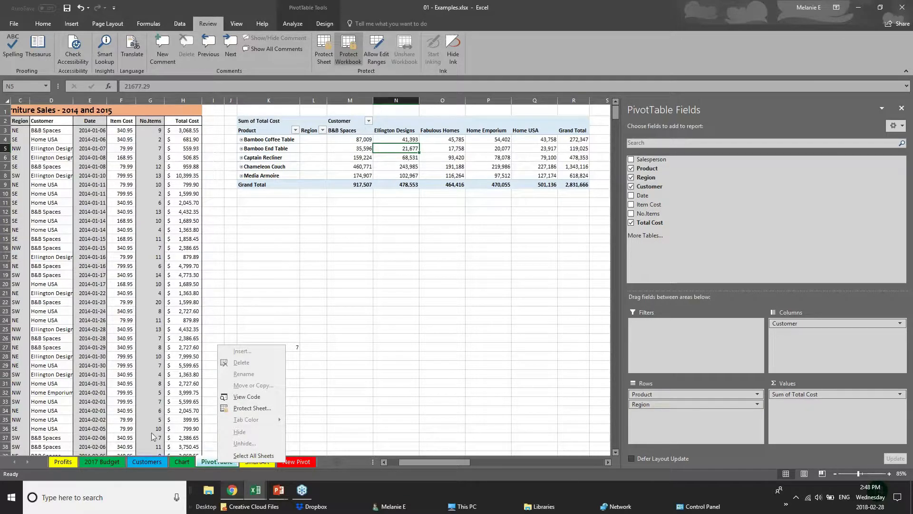
left_click(154, 463)
left_click(121, 461)
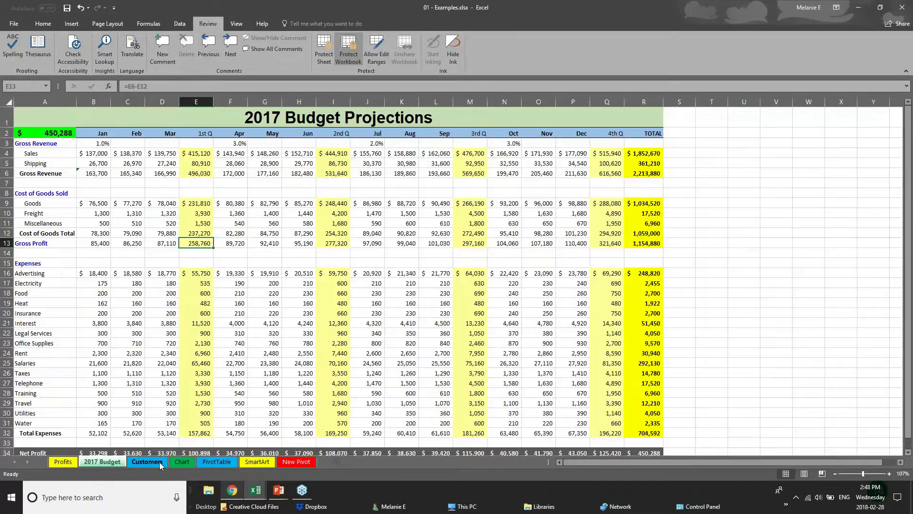
left_click(159, 461)
left_click(175, 461)
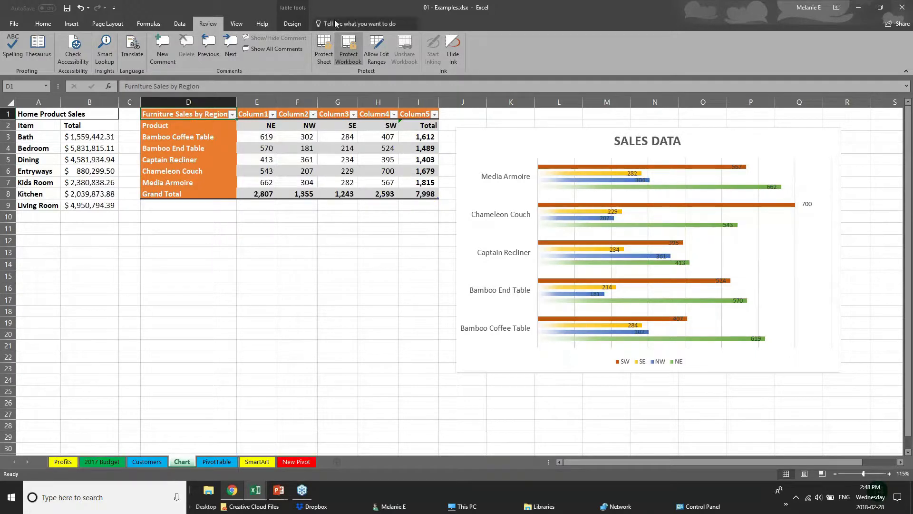
- Unprotect the workbook structure by entering the password
left_click(345, 42)
type("ab")
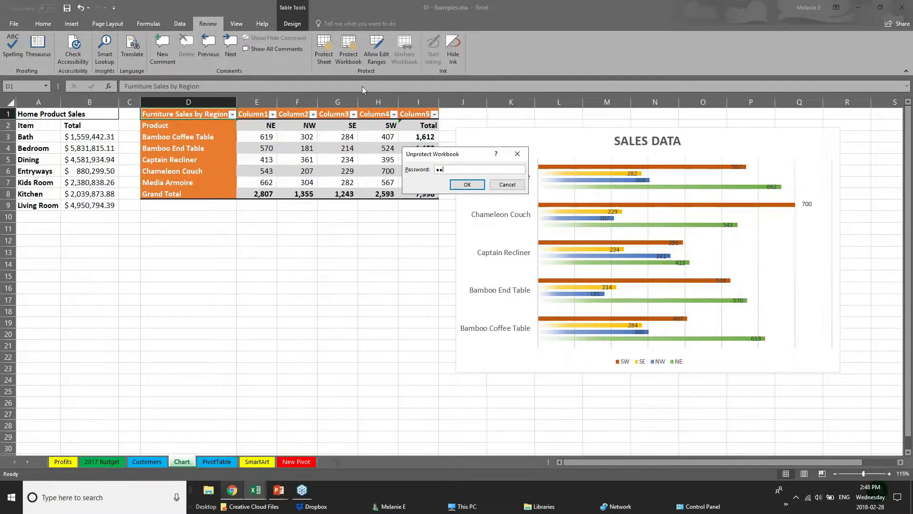
key("Return")
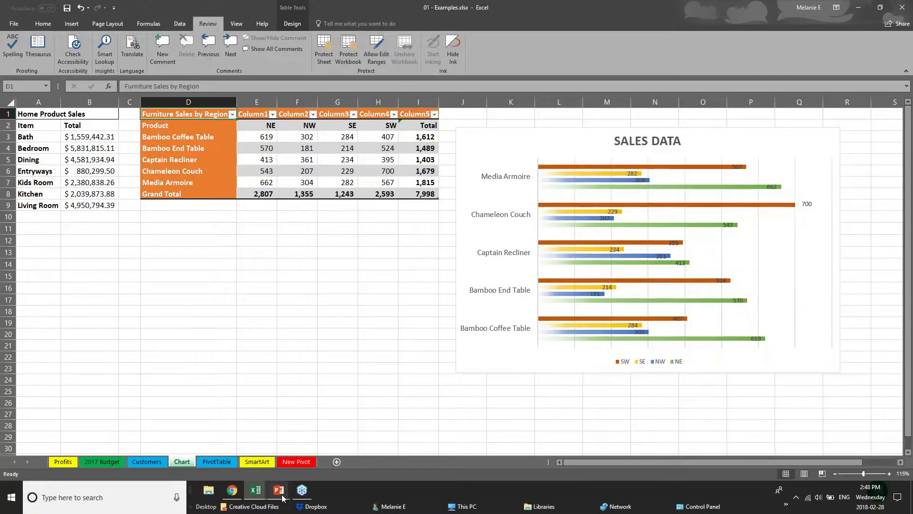
mouse_move(279, 489)
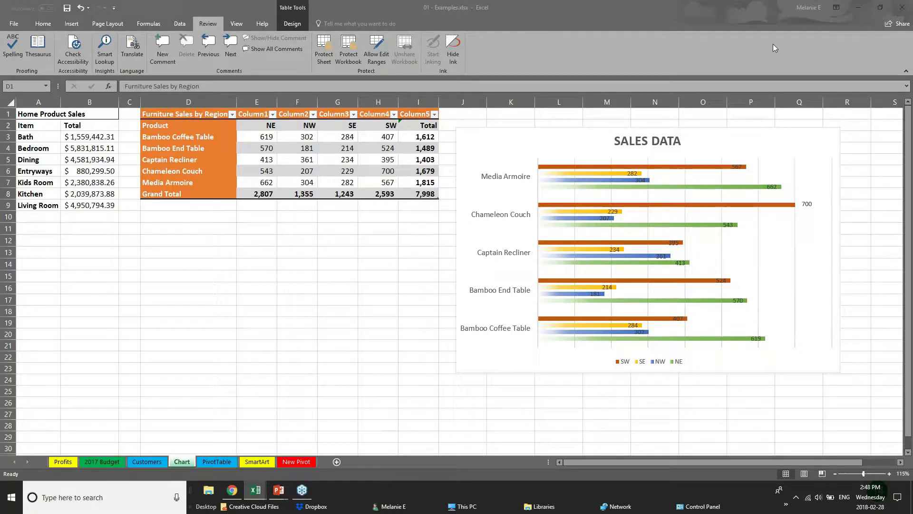
- Upload the workbook to OneDrive - Personal, invite a contact with Can view permission, then close the pane
left_click(897, 26)
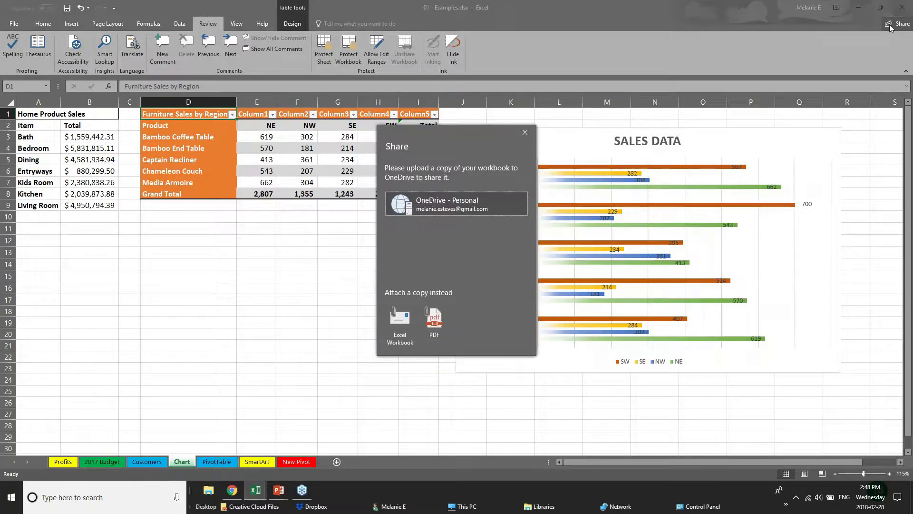
left_click(398, 210)
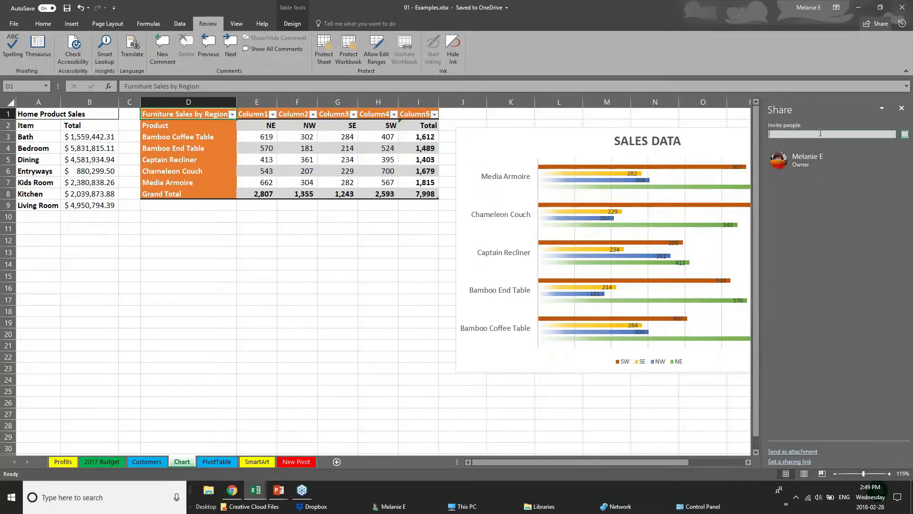
left_click(820, 133)
type("cheryl")
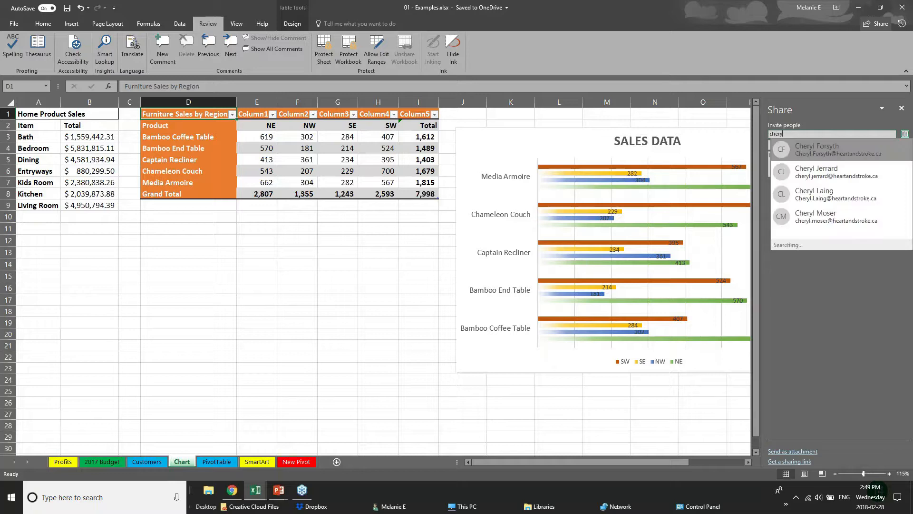
left_click(860, 199)
left_click(800, 145)
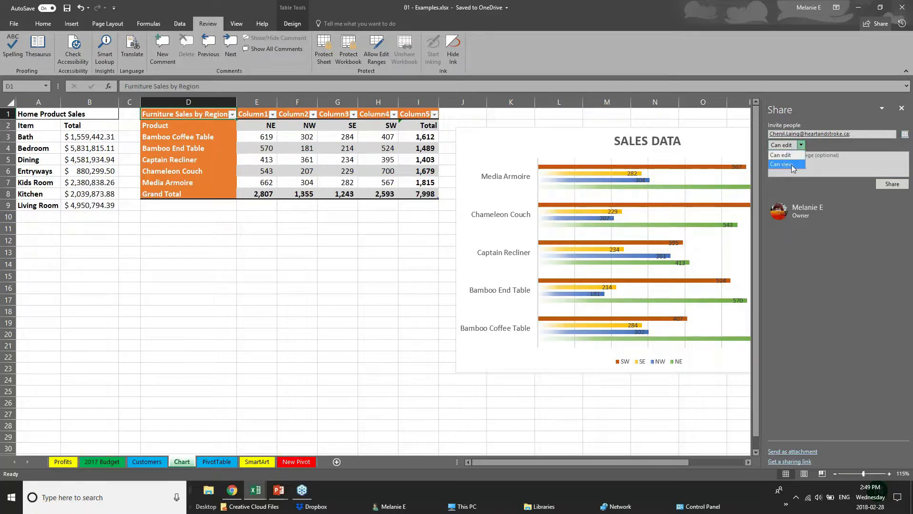
left_click(793, 168)
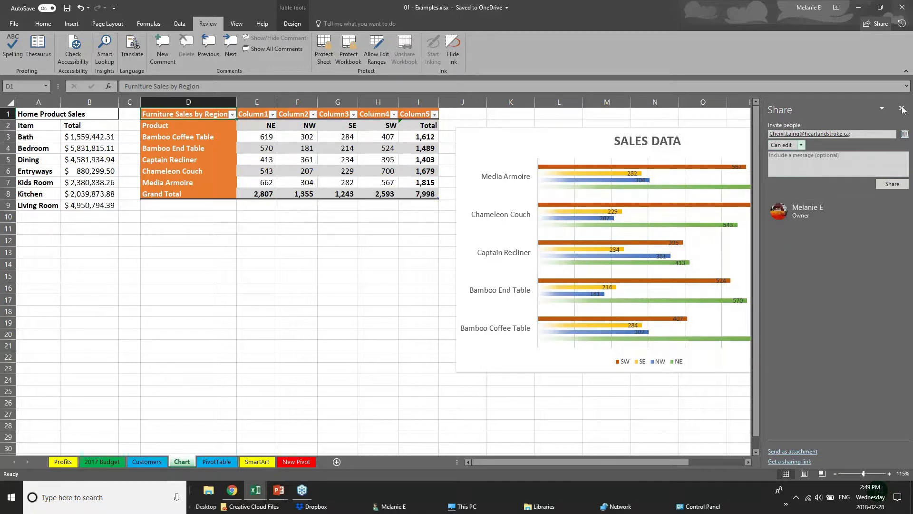
left_click(901, 108)
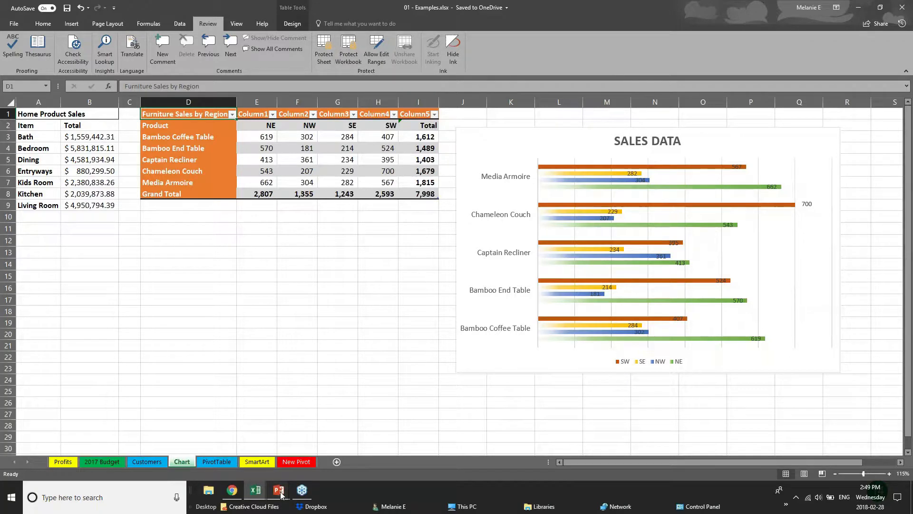
- Bring the PowerPoint slide show forward and advance to the Quick Analysis Tool slide
left_click(300, 444)
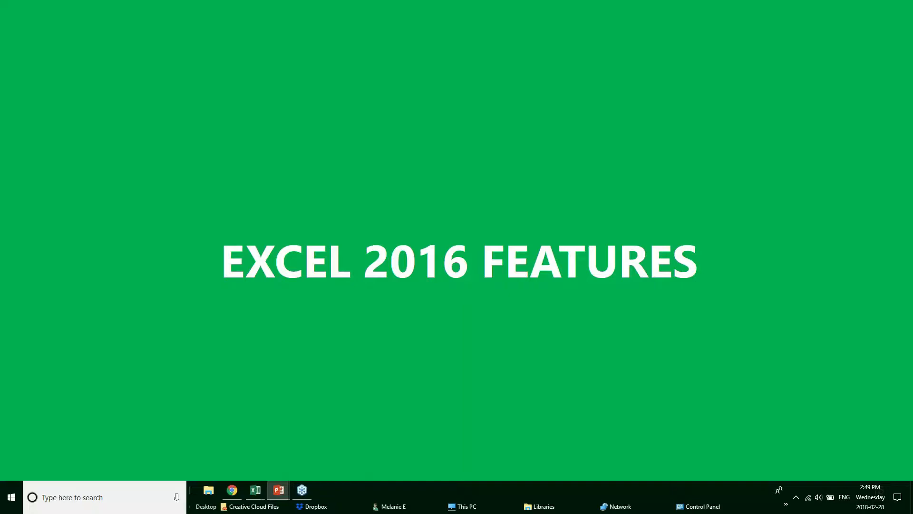
key("Right")
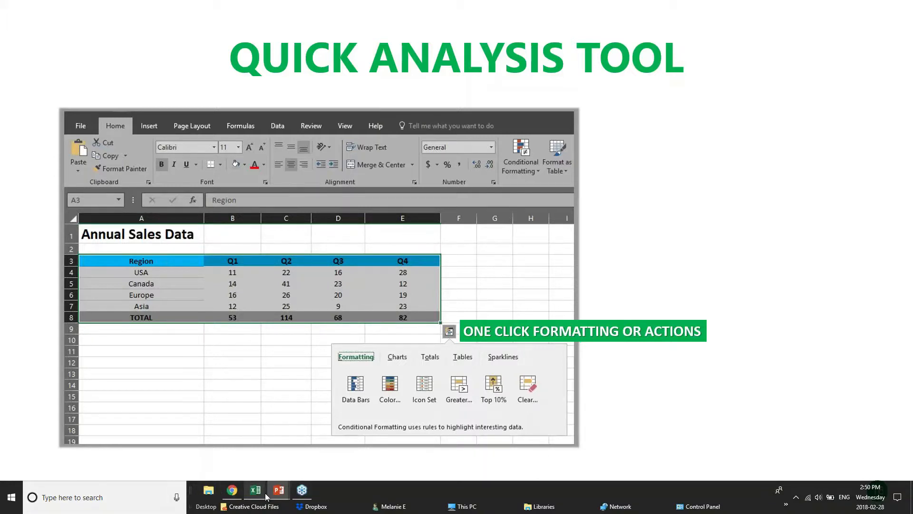
- Switch to the Webinar Sample Workbook and select the Annual Sales Data range A3:E8
mouse_move(261, 496)
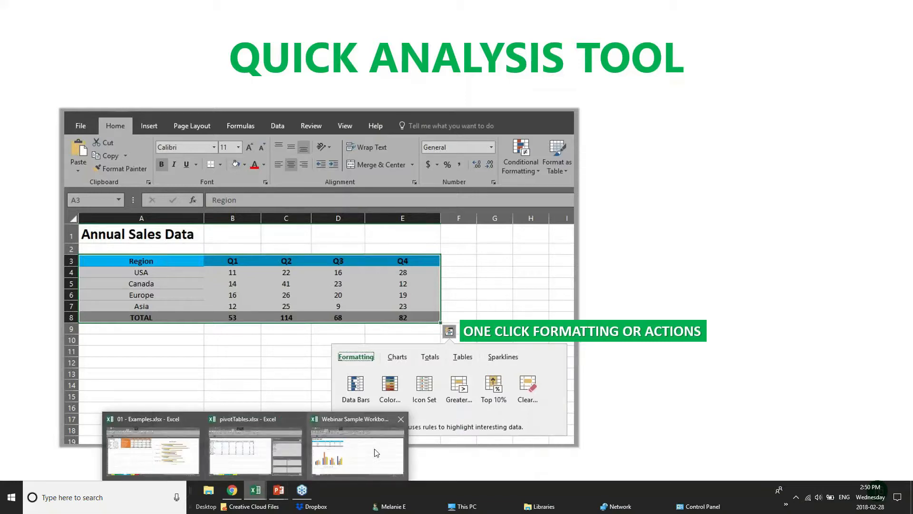
left_click(366, 451)
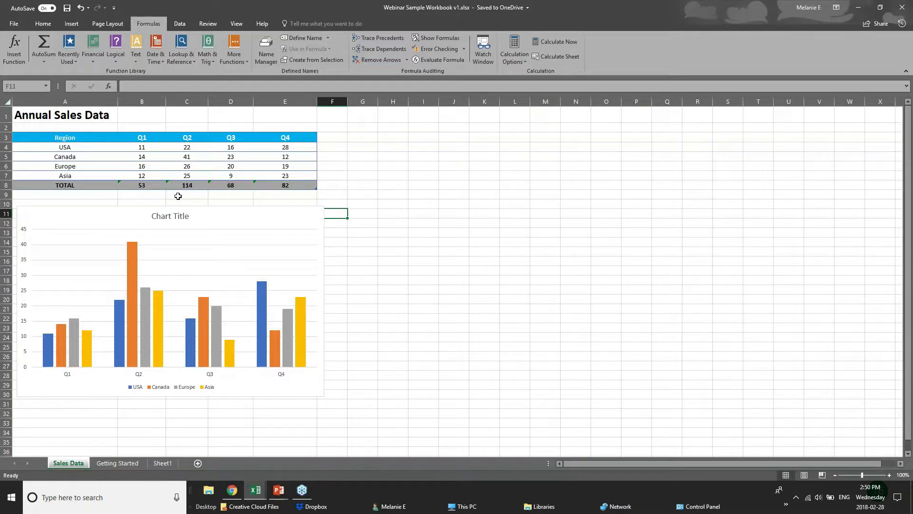
left_click_drag(70, 141, 303, 183)
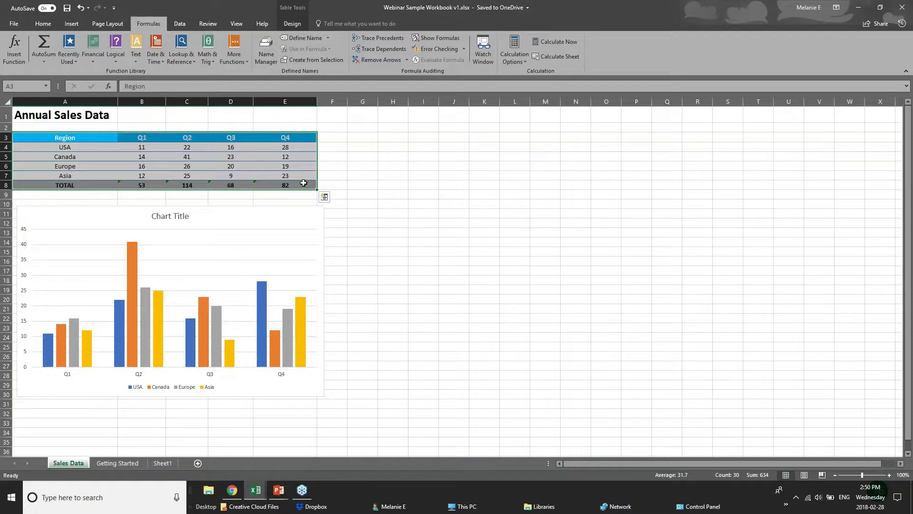
- Apply a colour scale and data bars to the sales figures through Quick Analysis Formatting
left_click(324, 197)
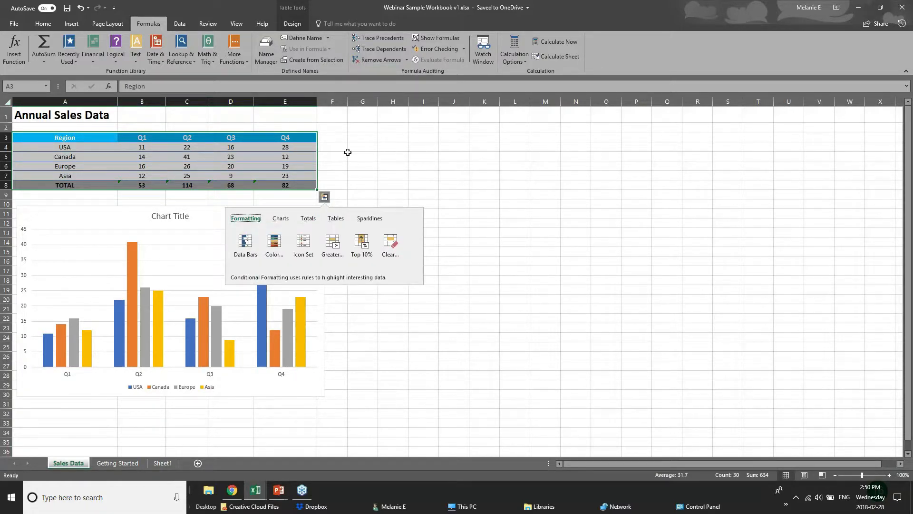
left_click(306, 220)
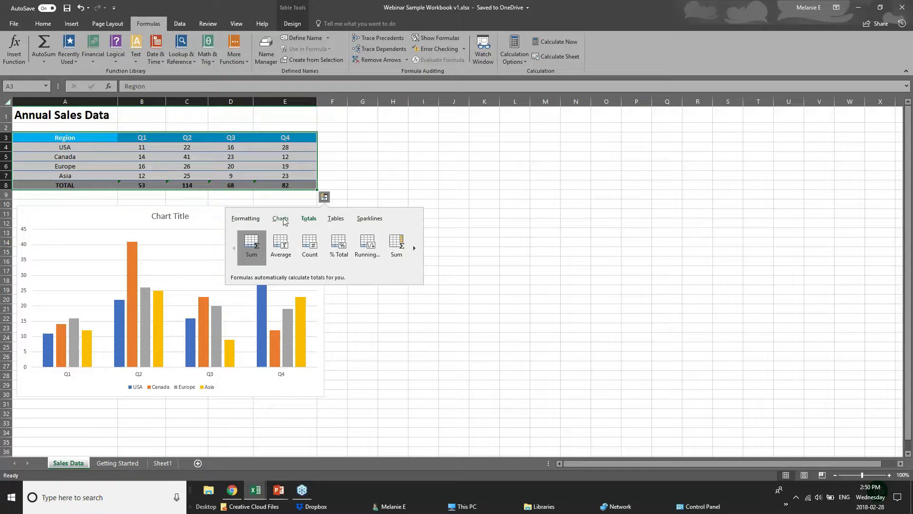
left_click(250, 219)
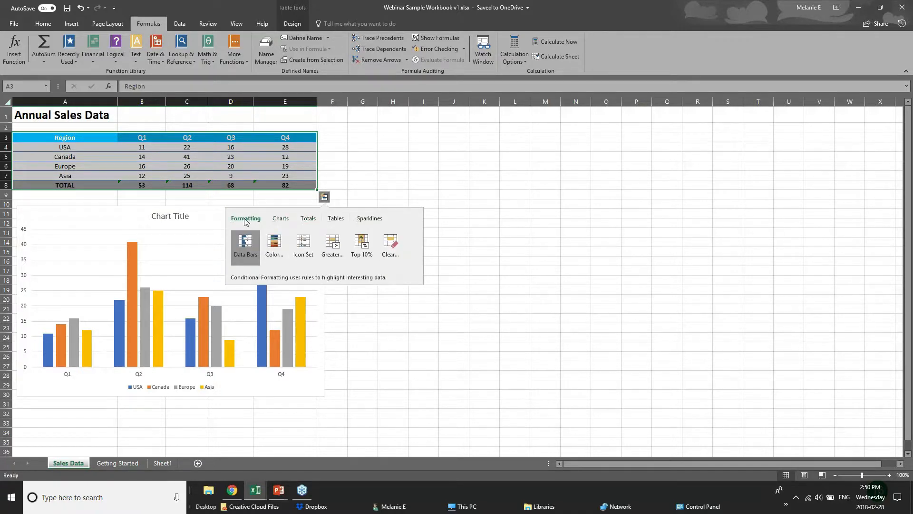
left_click(277, 247)
left_click(325, 196)
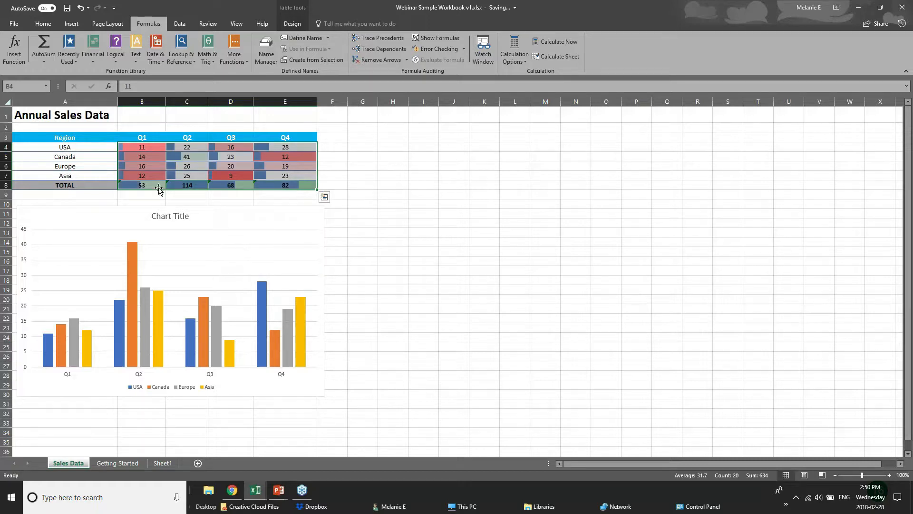
- Add a Greater Than highlight rule to the sales figures
left_click(324, 196)
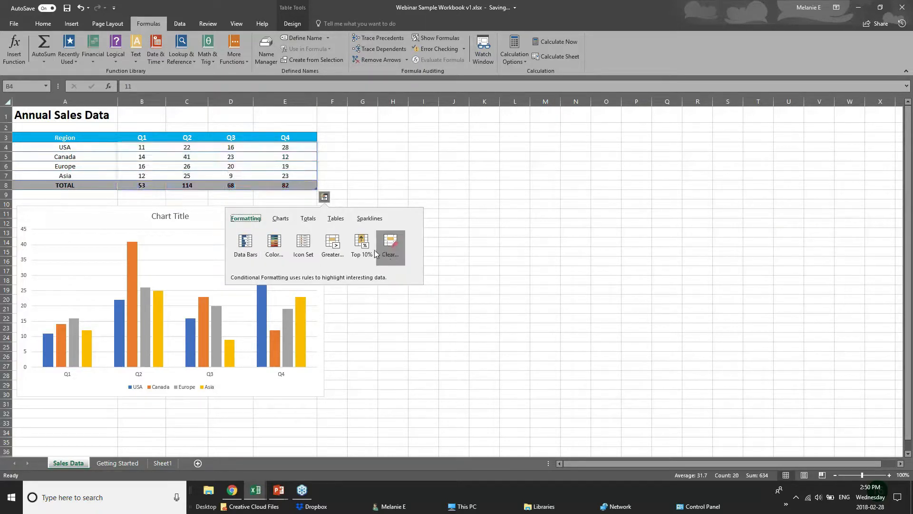
left_click(333, 252)
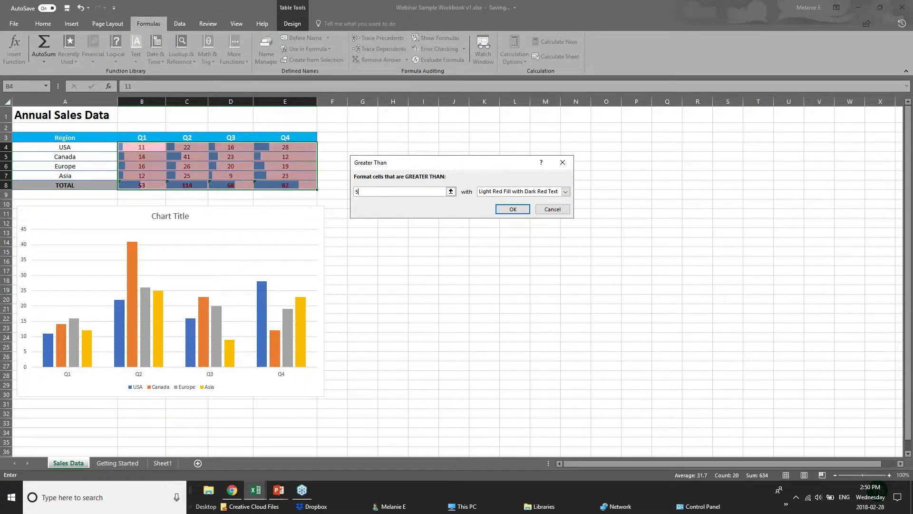
key("Return")
- Inspect the column chart and the E8 total formula, then reselect the table from its header row
left_click(288, 212)
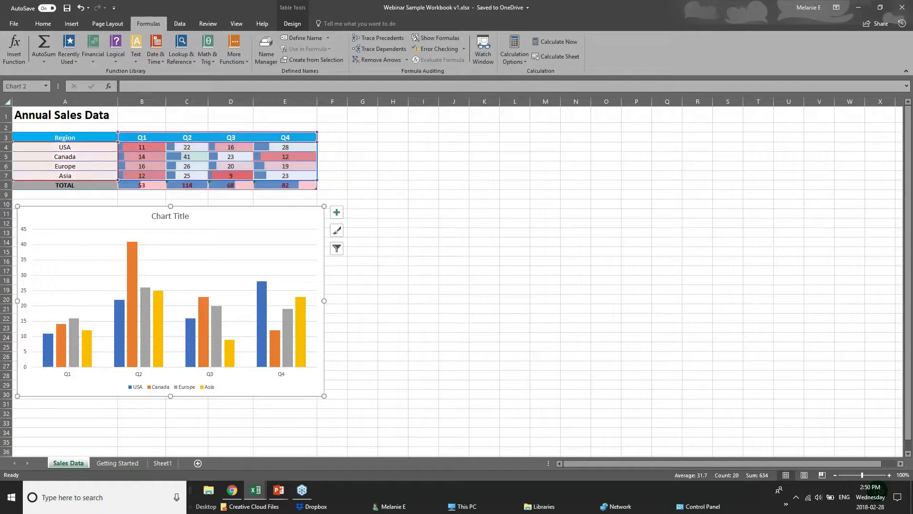
left_click(261, 186)
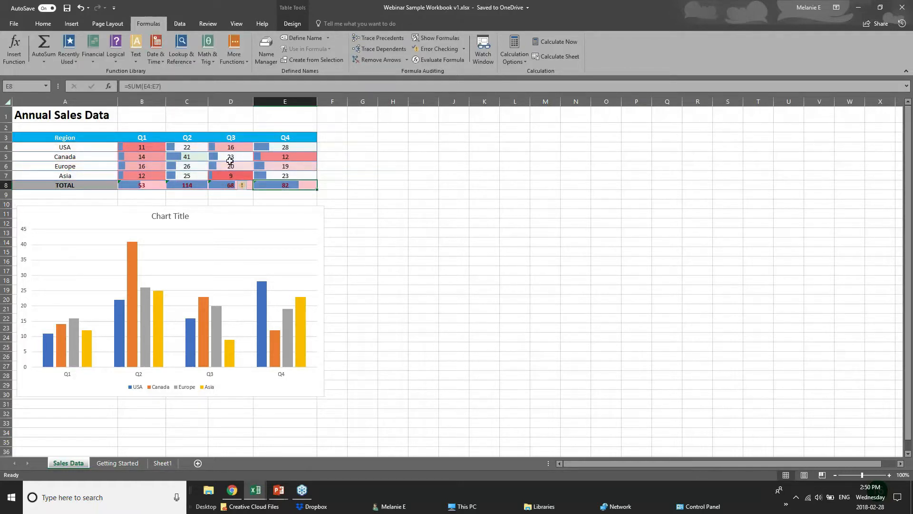
left_click(320, 178)
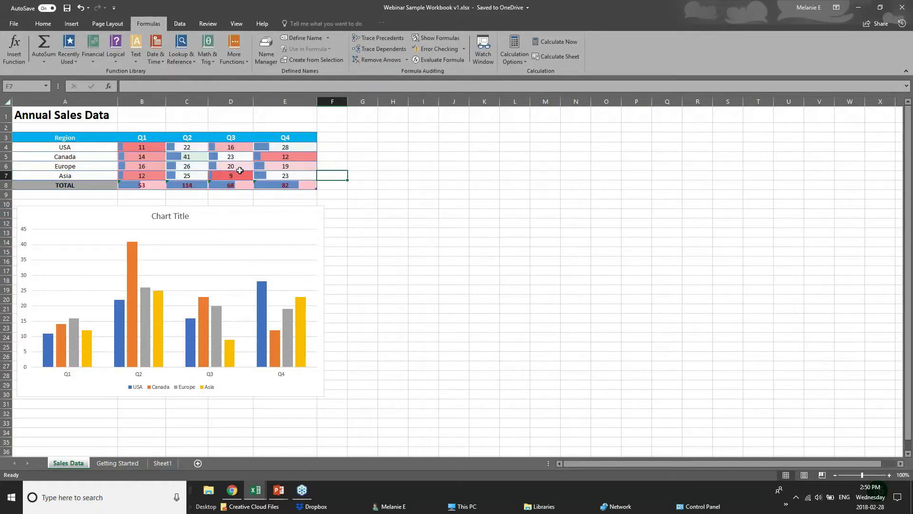
left_click_drag(48, 137, 285, 184)
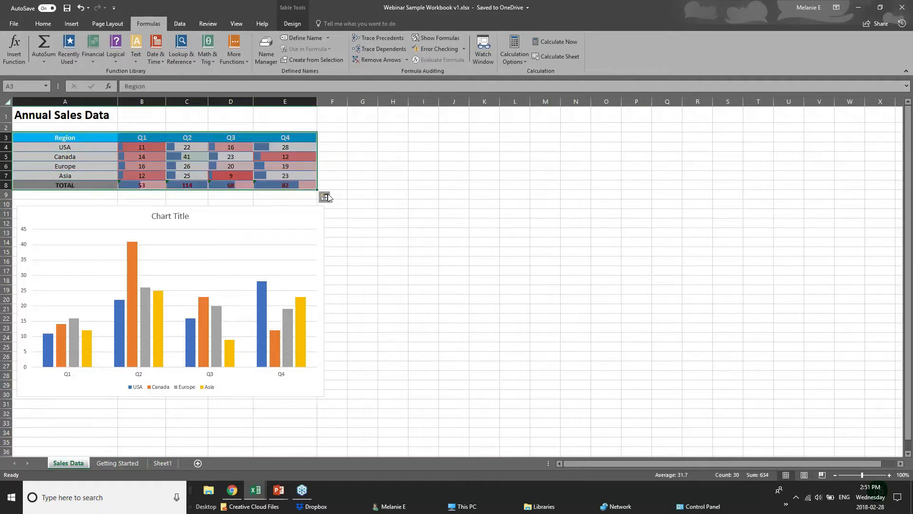
left_click(324, 196)
left_click(280, 218)
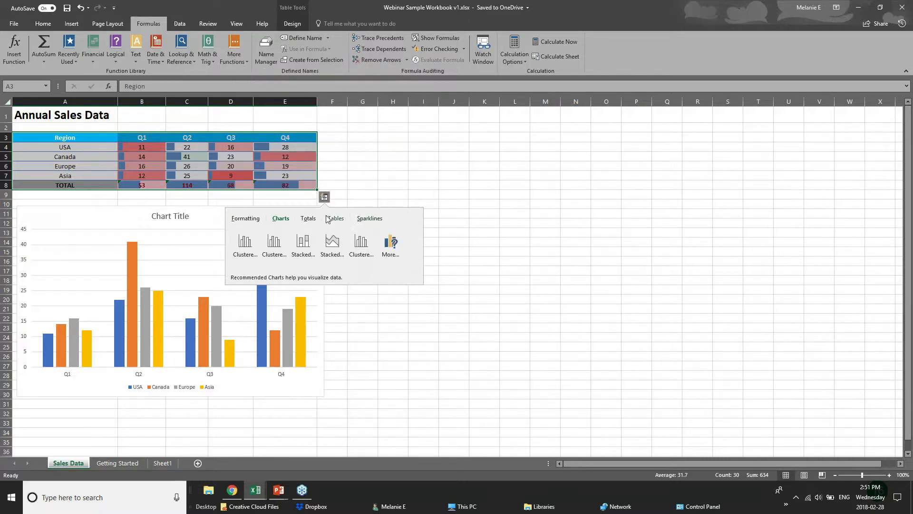
left_click(230, 137)
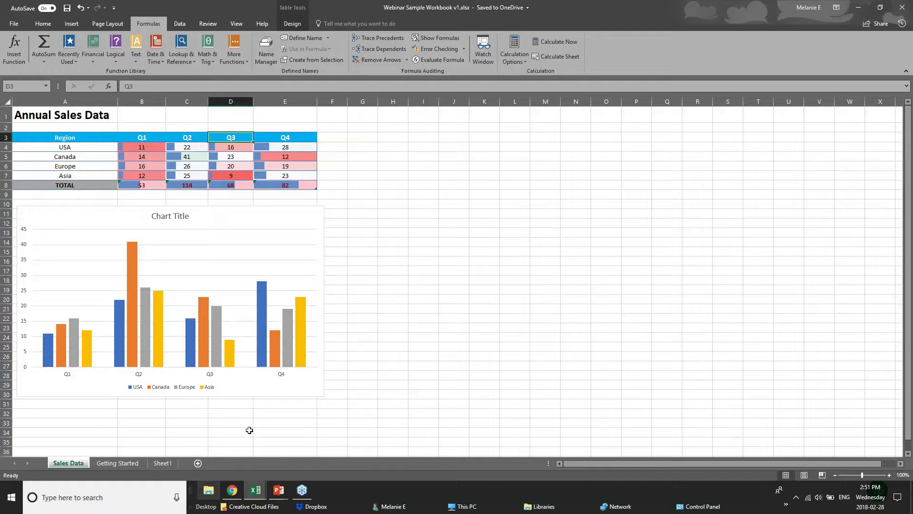
left_click_drag(67, 138, 229, 185)
- Return to the PowerPoint slide show and advance to the New Charts slide
left_click(331, 185)
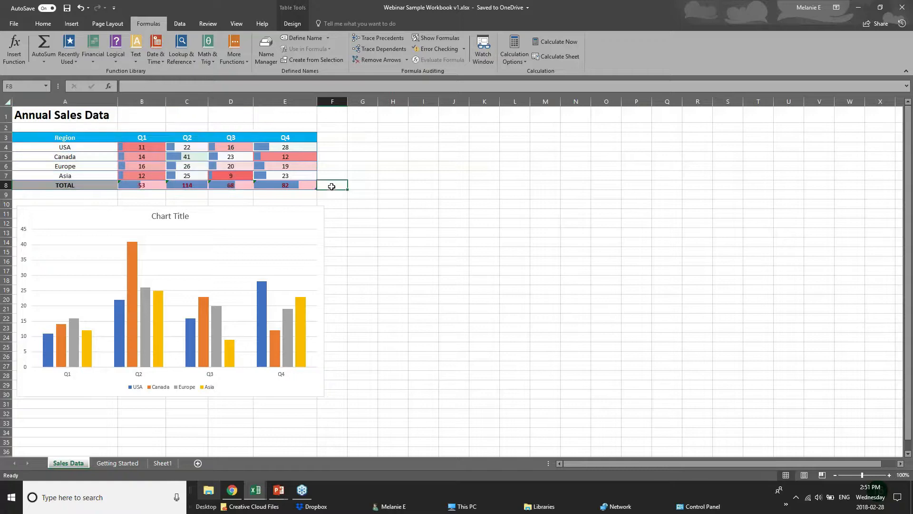
mouse_move(287, 497)
left_click(333, 449)
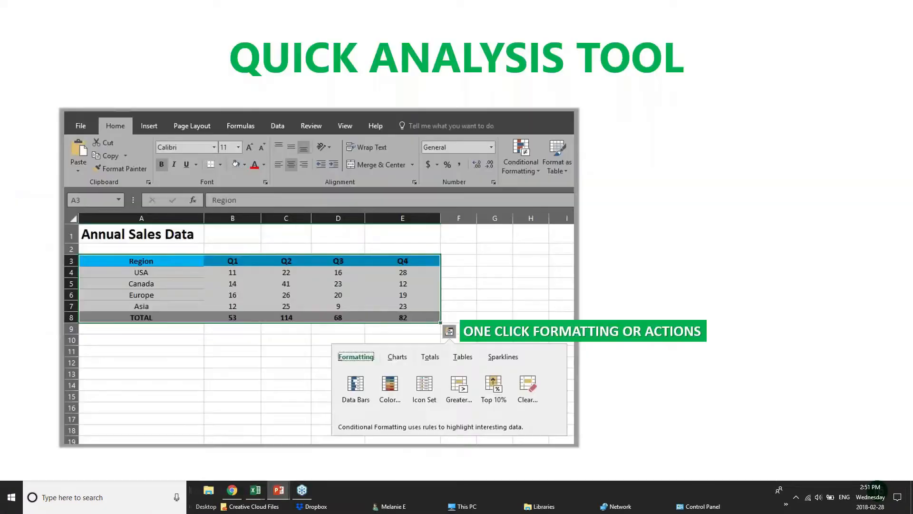
key("Right")
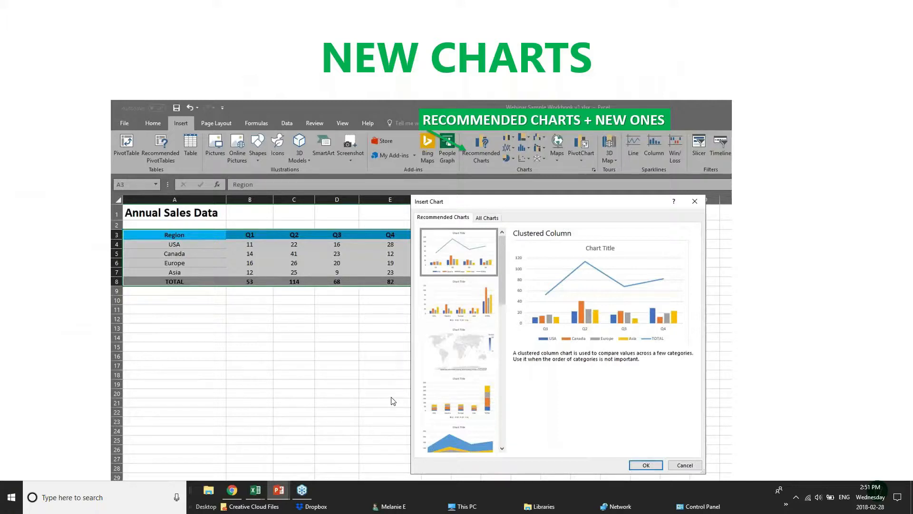
- Switch through the open workbooks to 01 - Examples.xlsx and click an empty area of the sheet
mouse_move(257, 492)
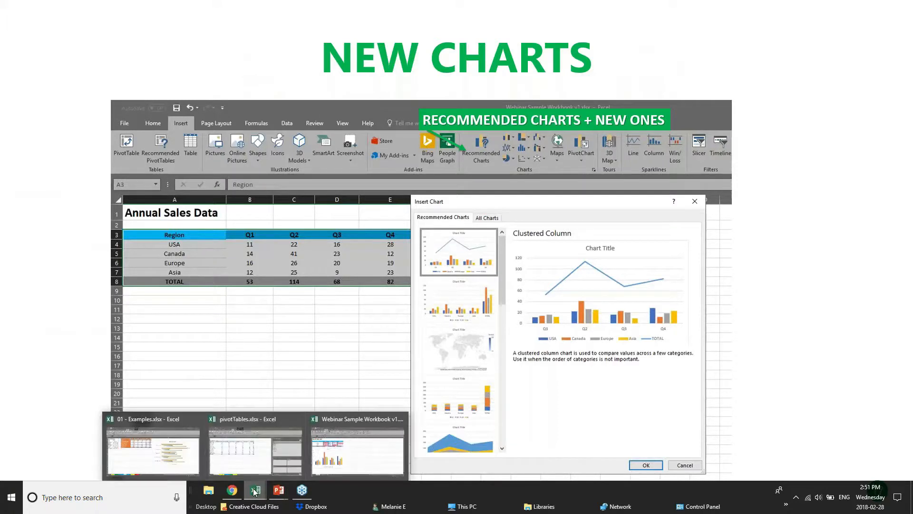
left_click(279, 455)
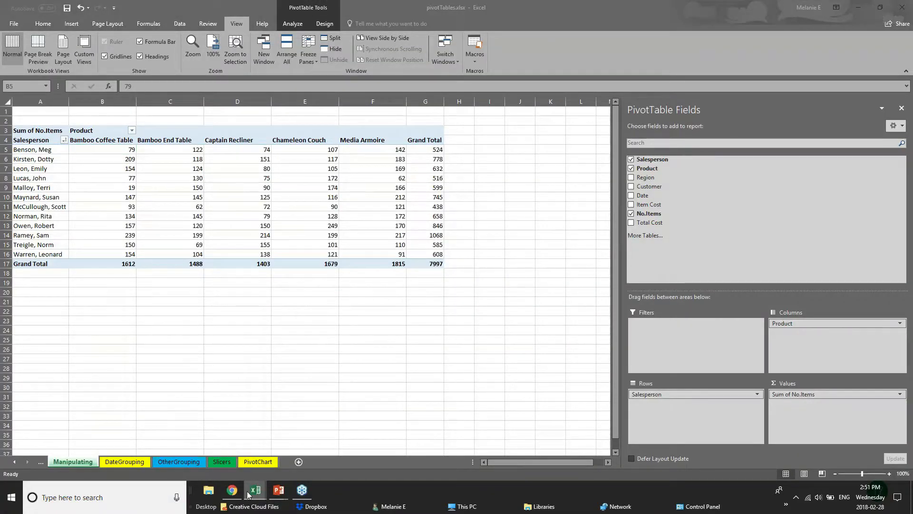
mouse_move(252, 490)
left_click(332, 465)
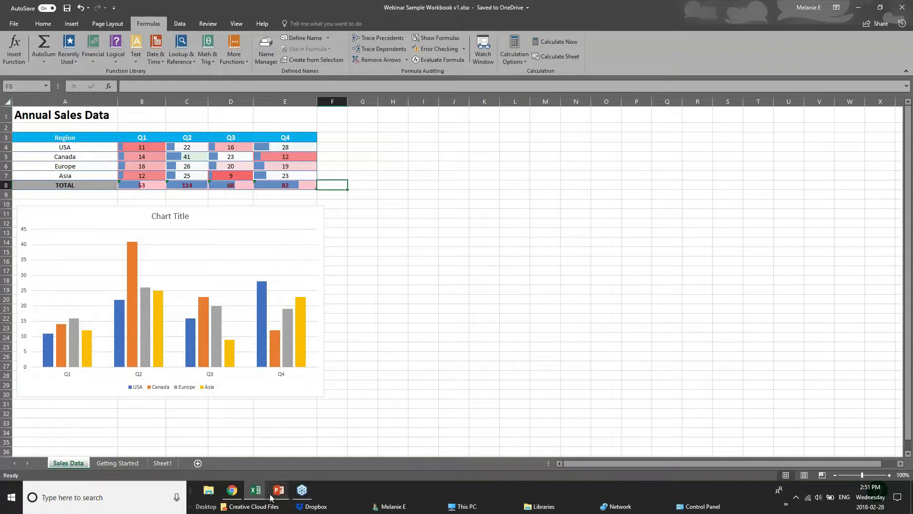
left_click(186, 454)
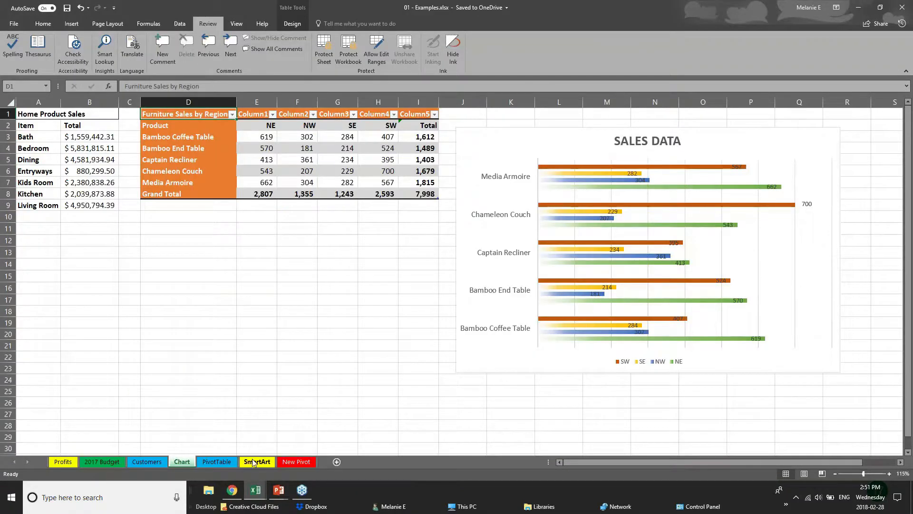
left_click(364, 245)
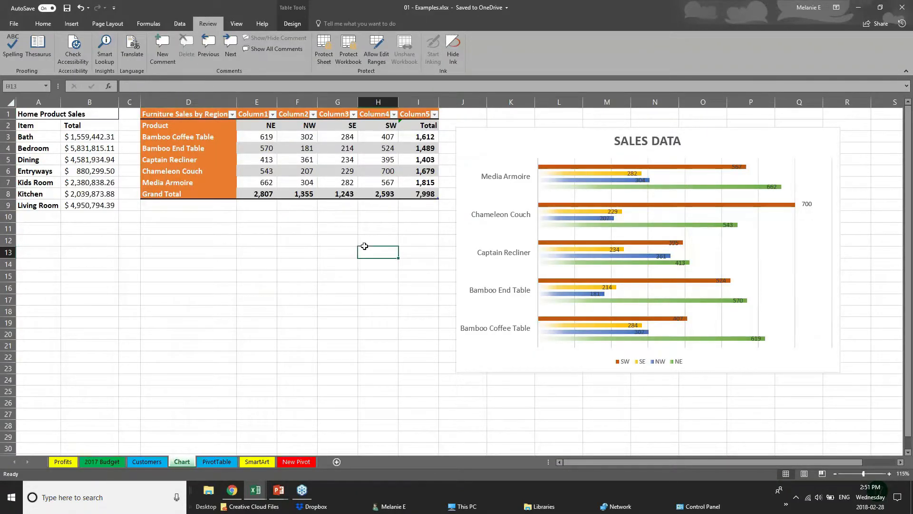
left_click_drag(365, 246, 365, 239)
- Browse the Insert tab's hierarchy chart list without inserting anything
left_click(71, 23)
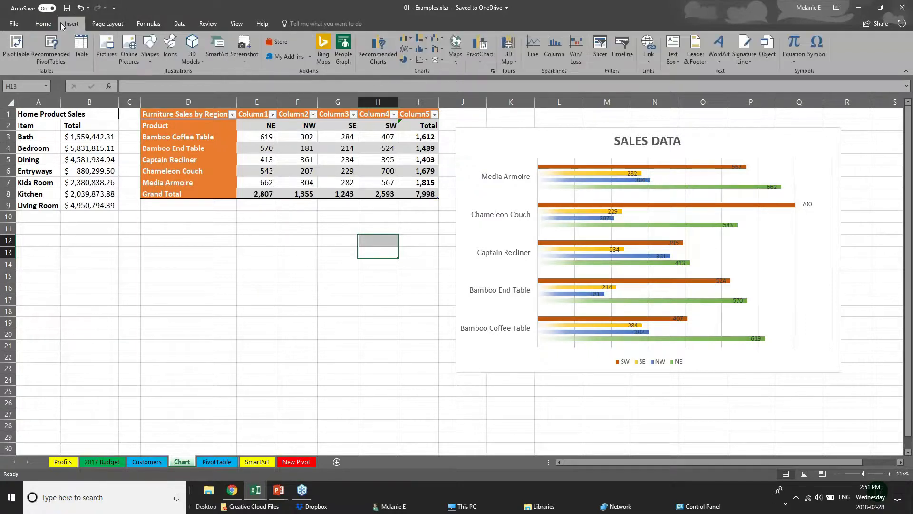
left_click(71, 149)
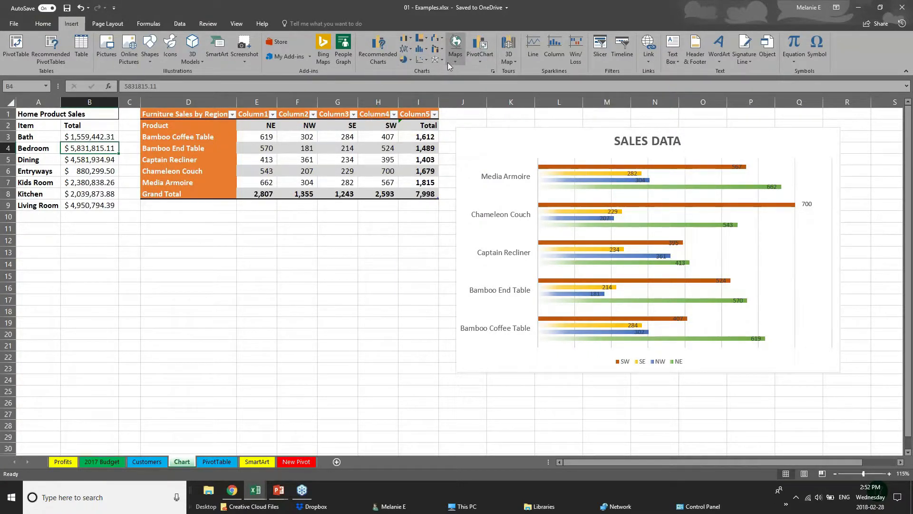
left_click(426, 38)
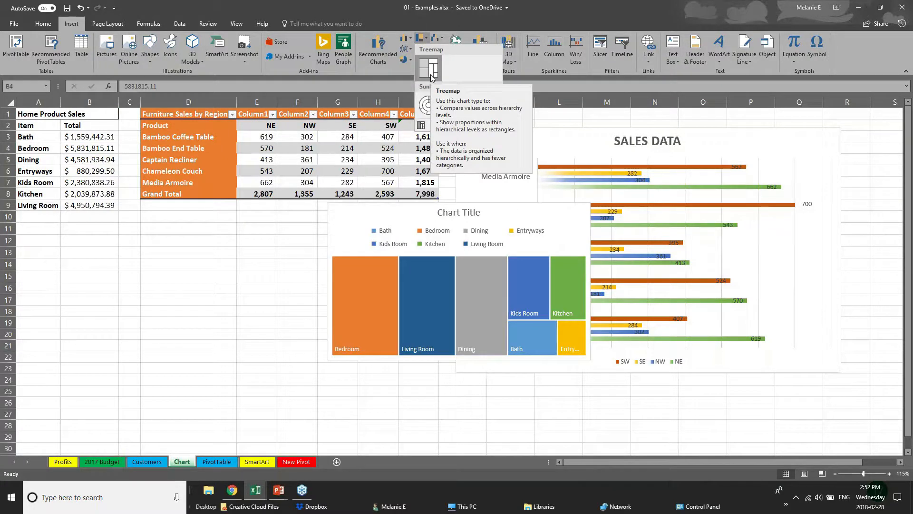
left_click(206, 116)
- Select the Furniture Sales figures E3:I8 and insert a Treemap chart
left_click_drag(228, 126, 354, 155)
left_click(263, 189)
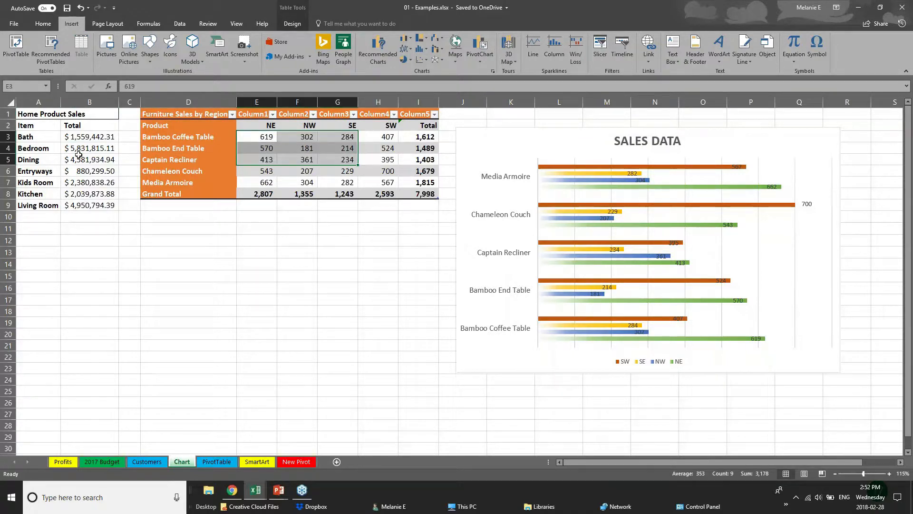
left_click_drag(251, 138, 428, 195)
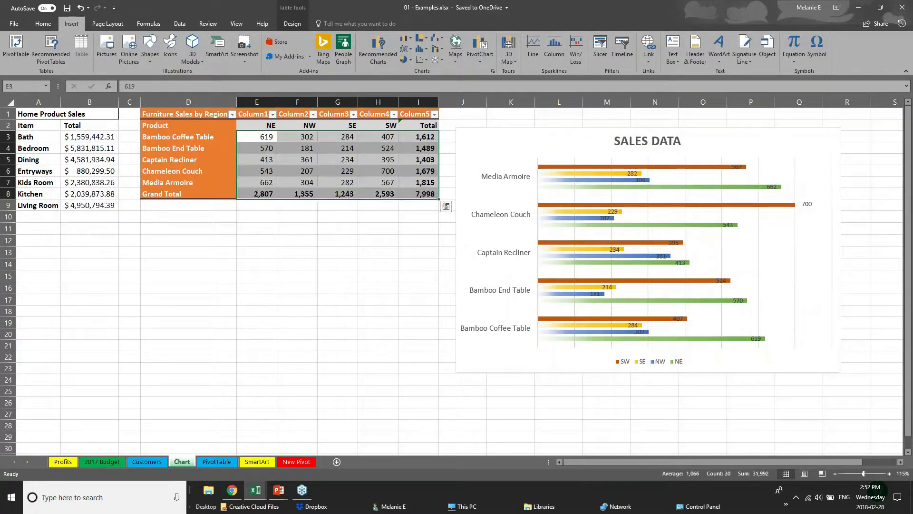
left_click(420, 38)
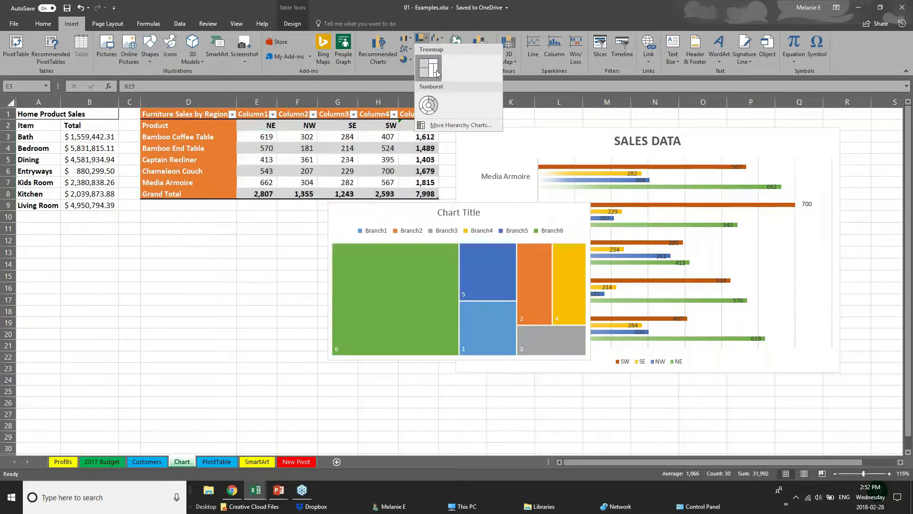
left_click(436, 74)
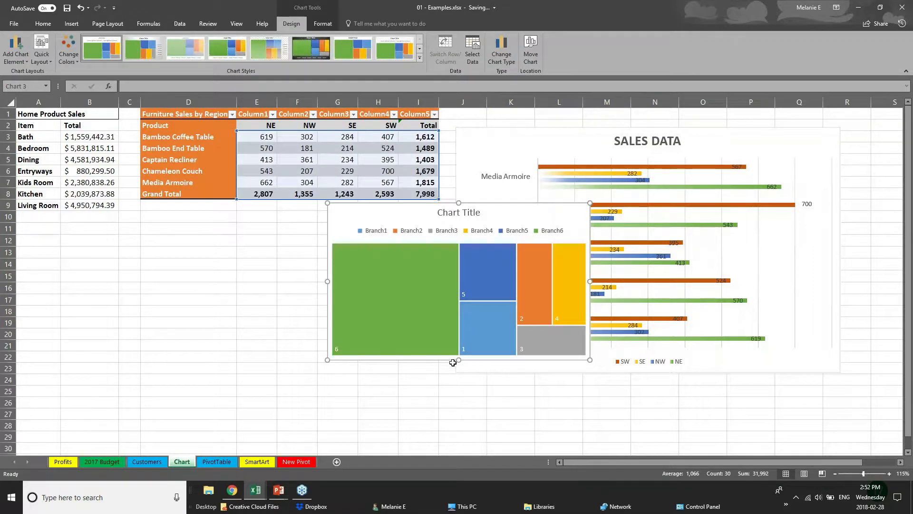
- Move the treemap left so it sits beneath the Furniture Sales table
left_click(453, 363)
left_click(388, 368)
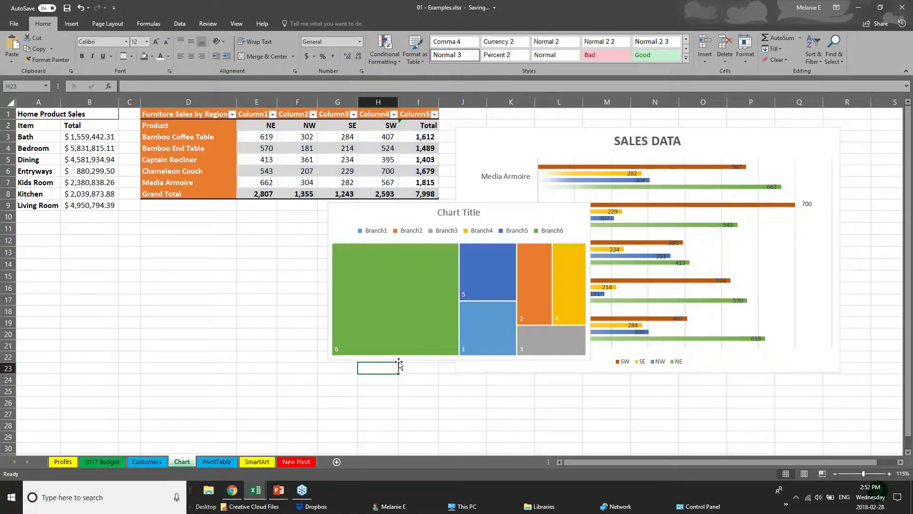
left_click(435, 252)
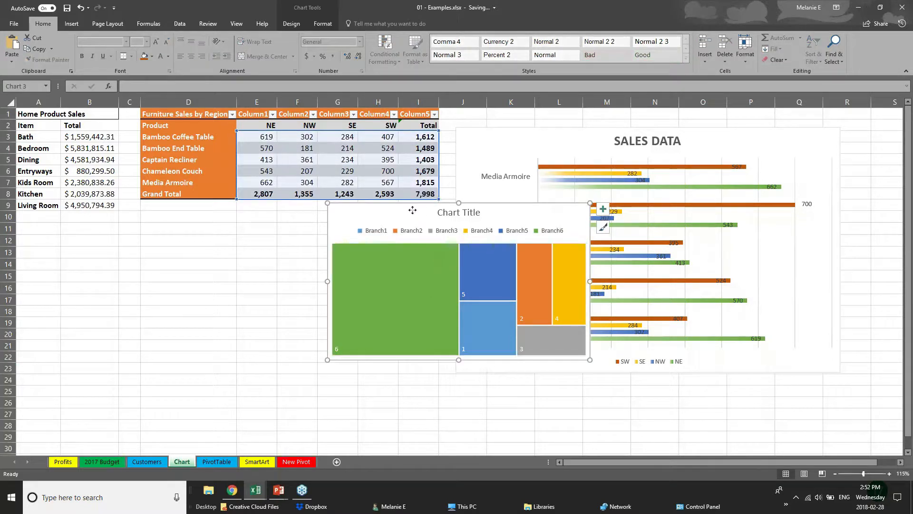
left_click_drag(413, 210, 232, 234)
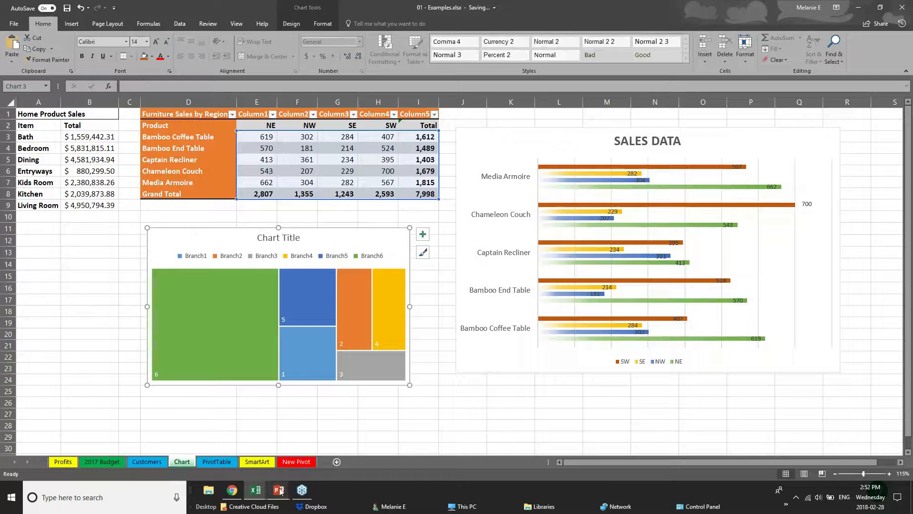
left_click(90, 322)
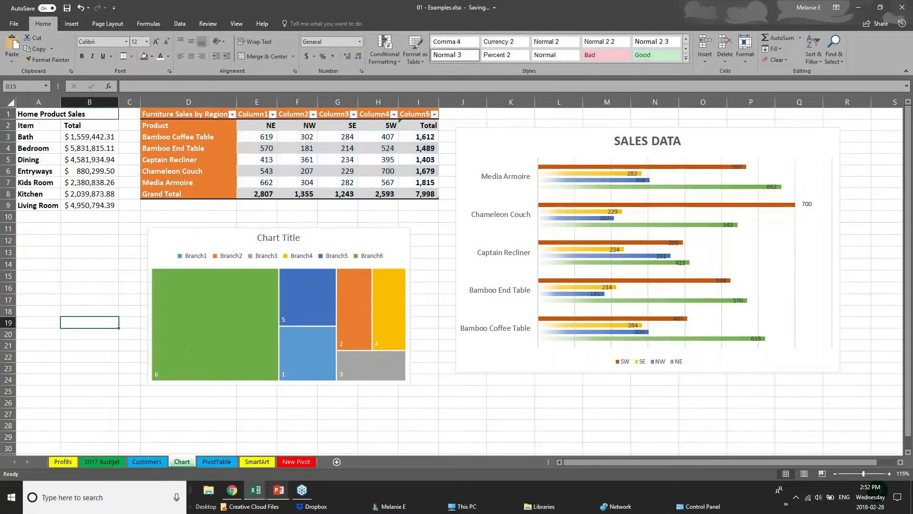
left_click(70, 24)
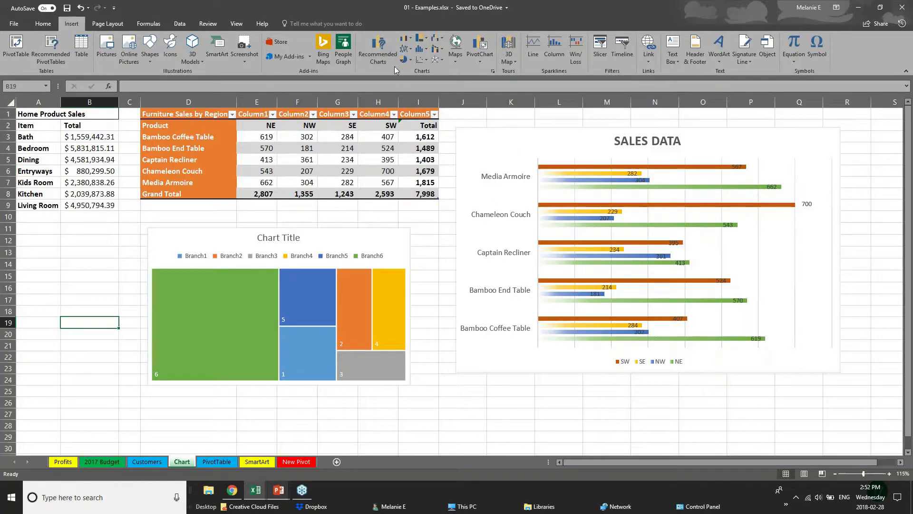
left_click(493, 70)
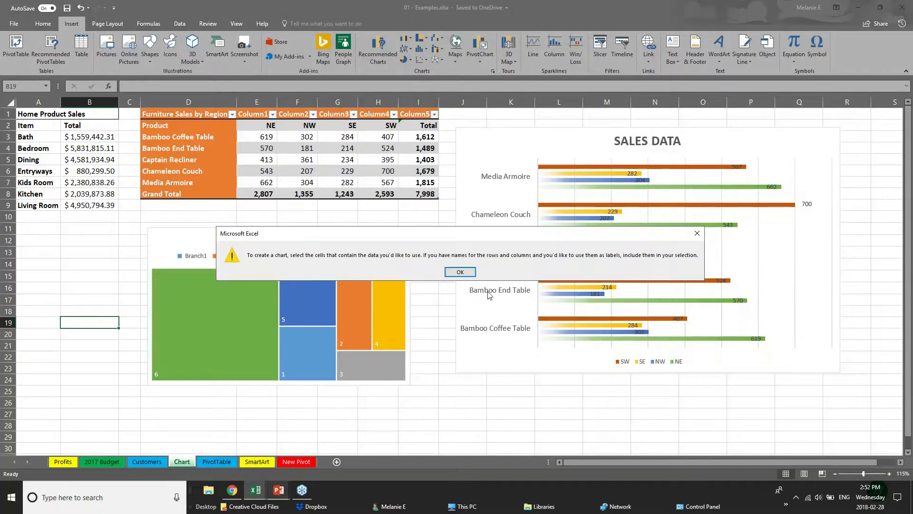
key("Return")
left_click(384, 55)
left_click(460, 274)
left_click_drag(260, 139, 423, 193)
left_click(367, 42)
left_click(387, 121)
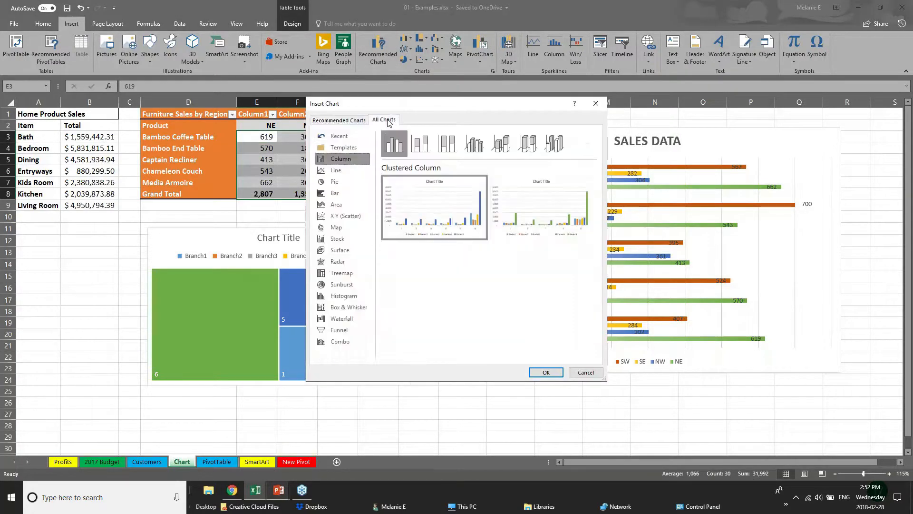
left_click(342, 321)
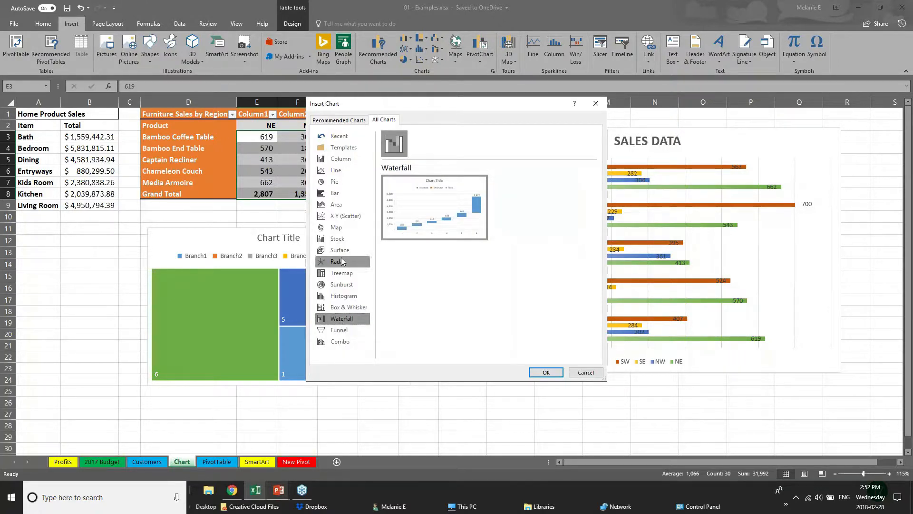
left_click(336, 275)
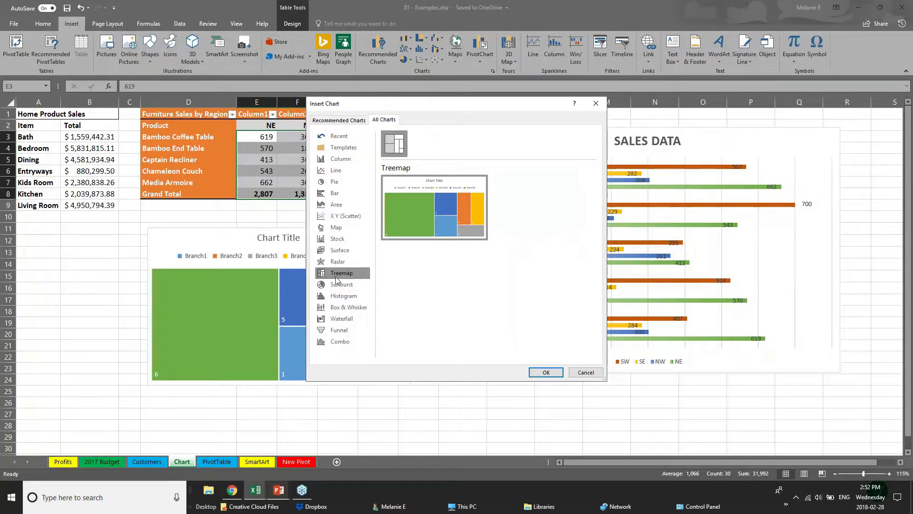
left_click(355, 309)
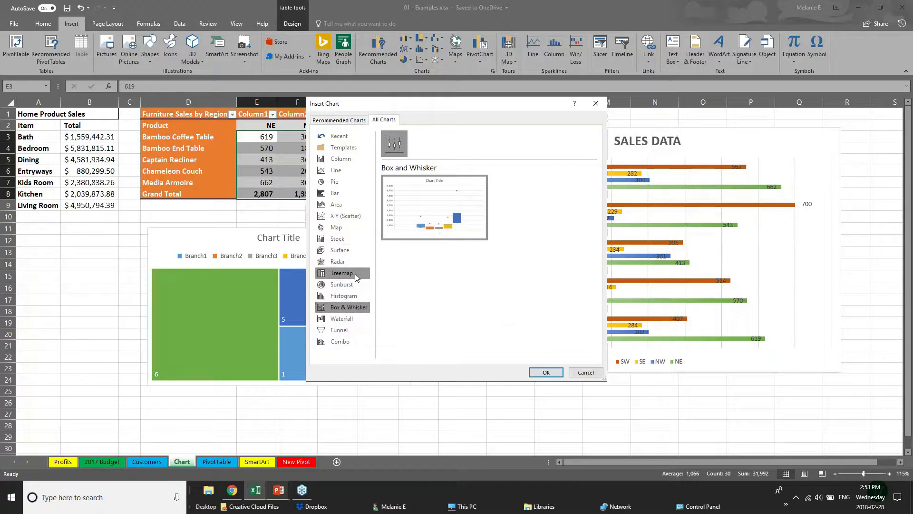
left_click(348, 284)
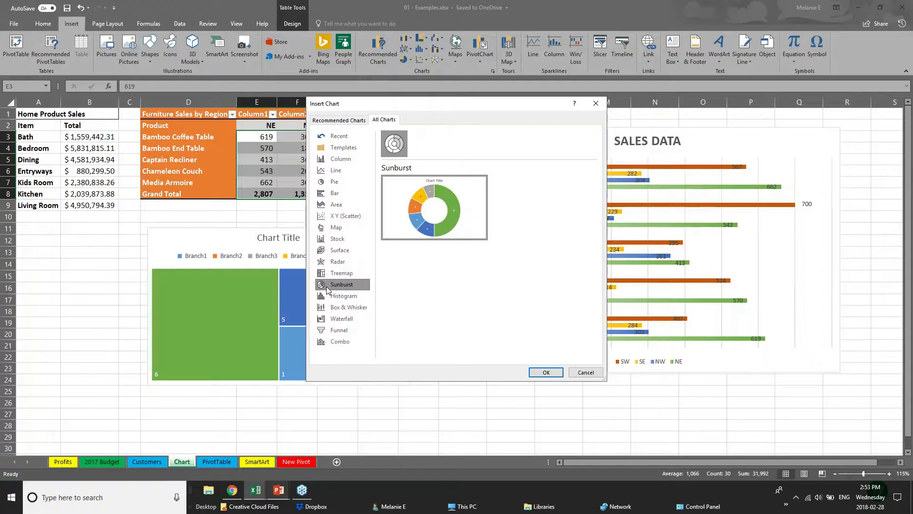
left_click(333, 119)
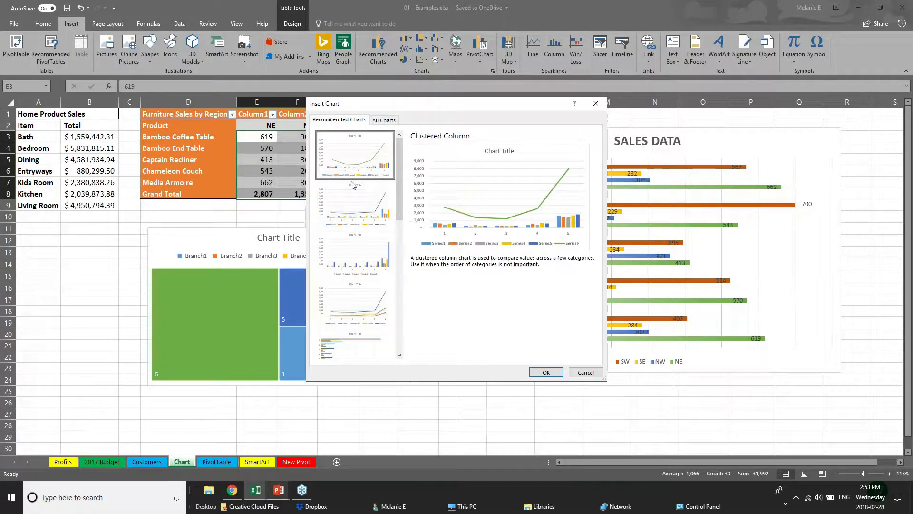
left_click(354, 214)
left_click(354, 272)
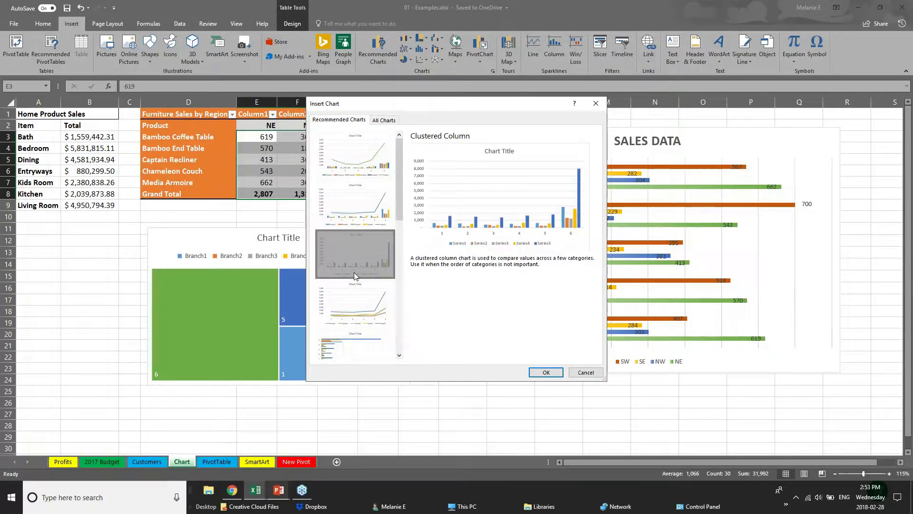
left_click(358, 303)
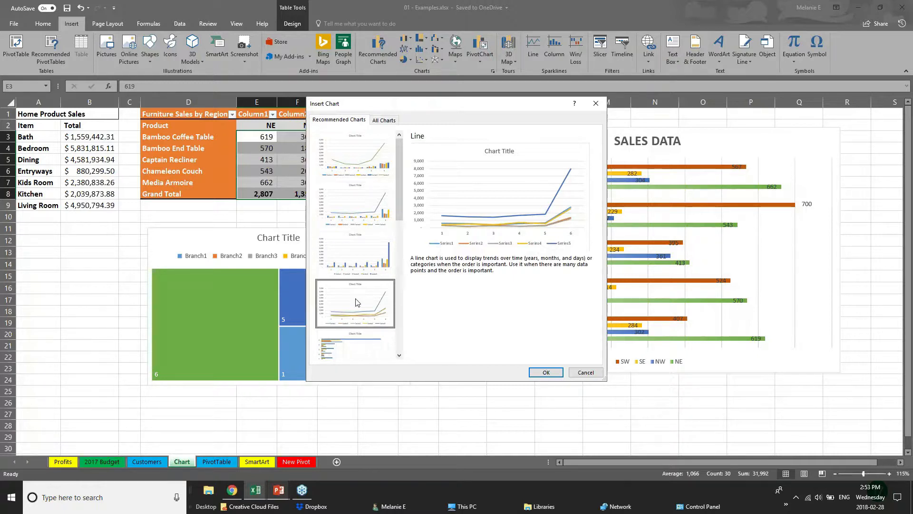
left_click(585, 372)
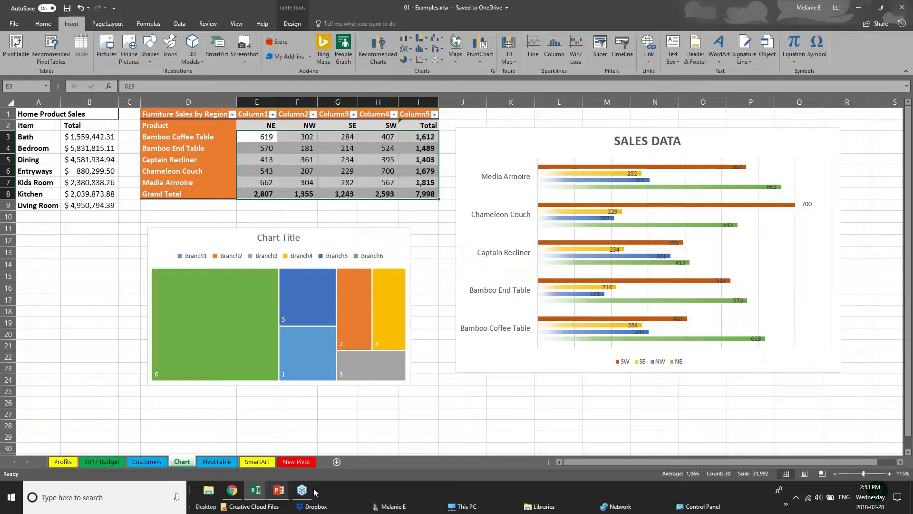
- Bring the running slide show back and advance to the 3D Power Maps slide
left_click(280, 494)
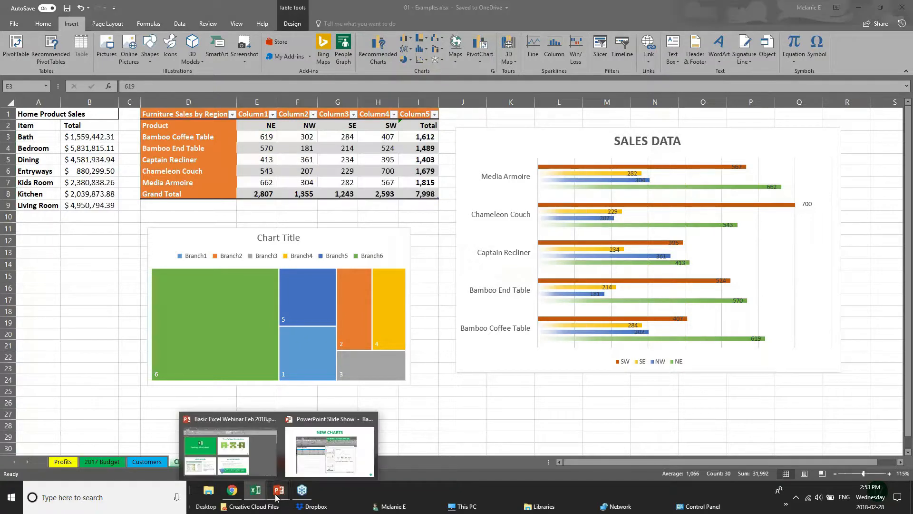
left_click(326, 459)
key("Right")
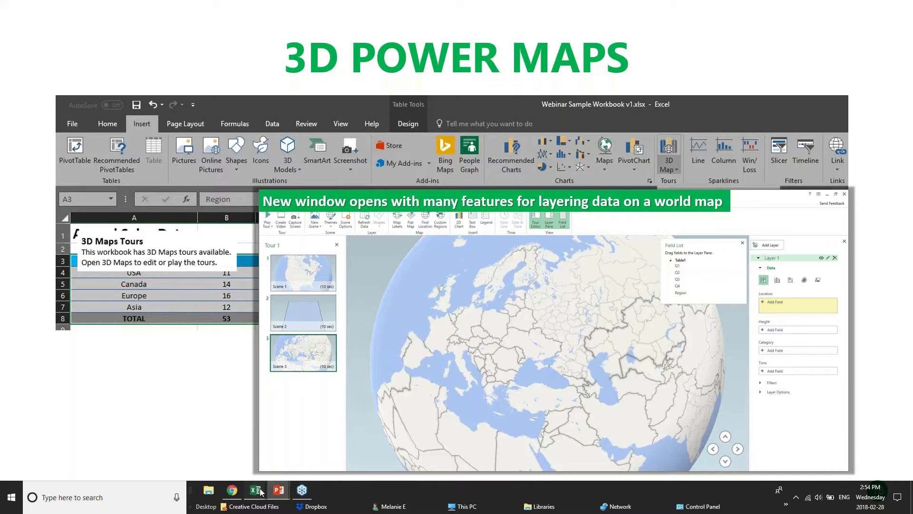
- Switch to the 01 - Examples.xlsx workbook, which shows its Chart sheet
mouse_move(260, 492)
left_click(152, 459)
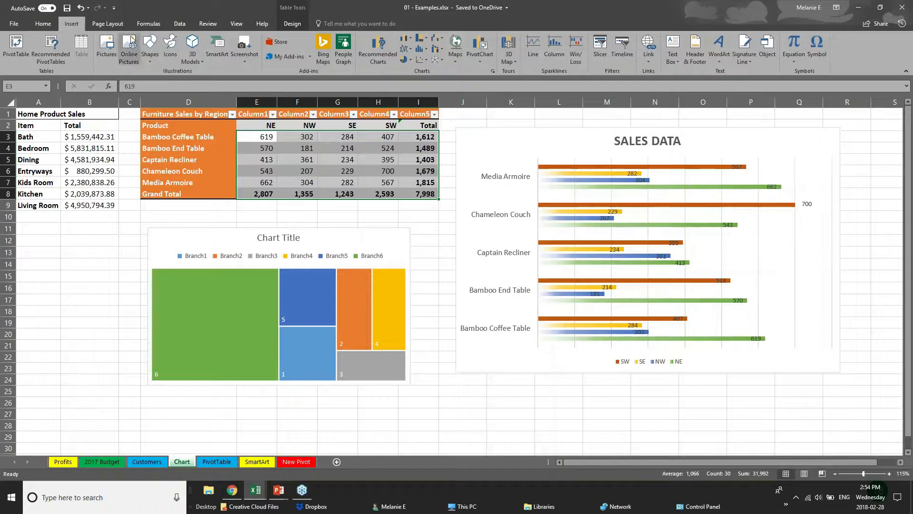
- Show Excel's 3D Map options, then return to the 3D Power Maps slide show
left_click(515, 61)
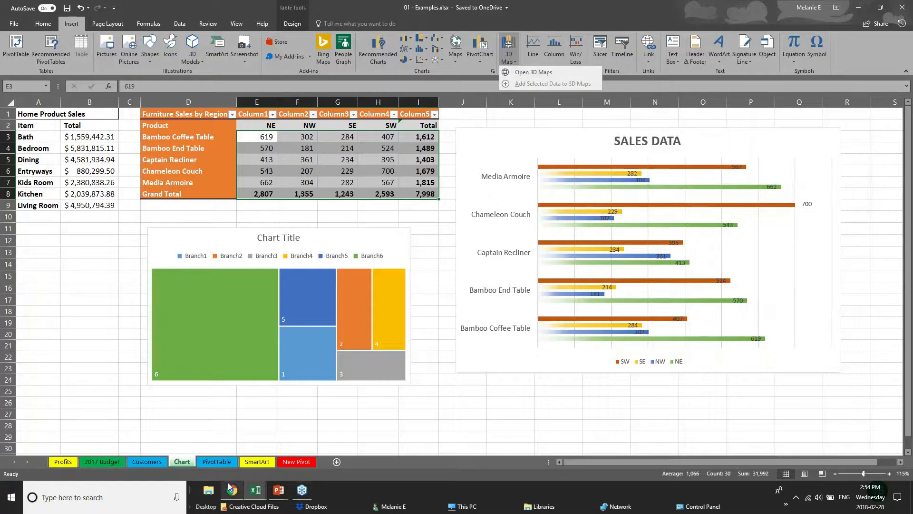
left_click(279, 490)
left_click(309, 433)
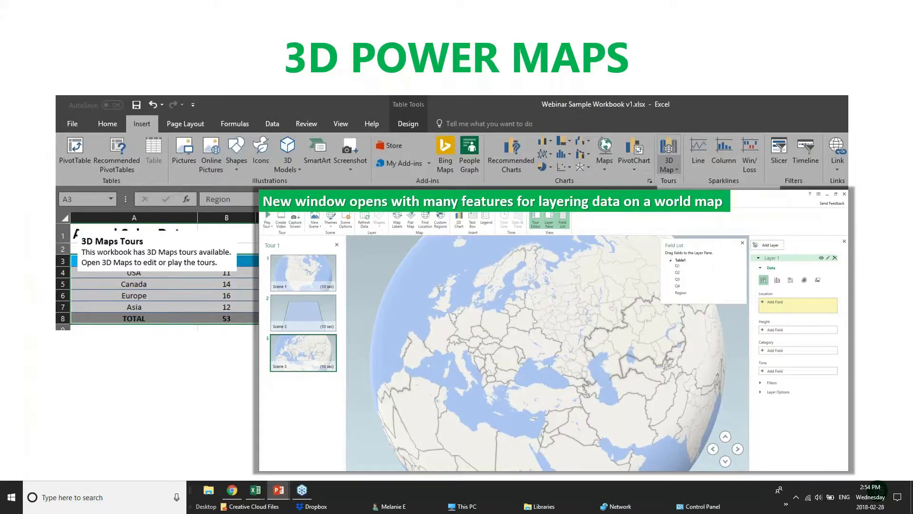
- Advance to the PIVOT TABLES slide and bring up the pivotTables.xlsx workbook
key("Right")
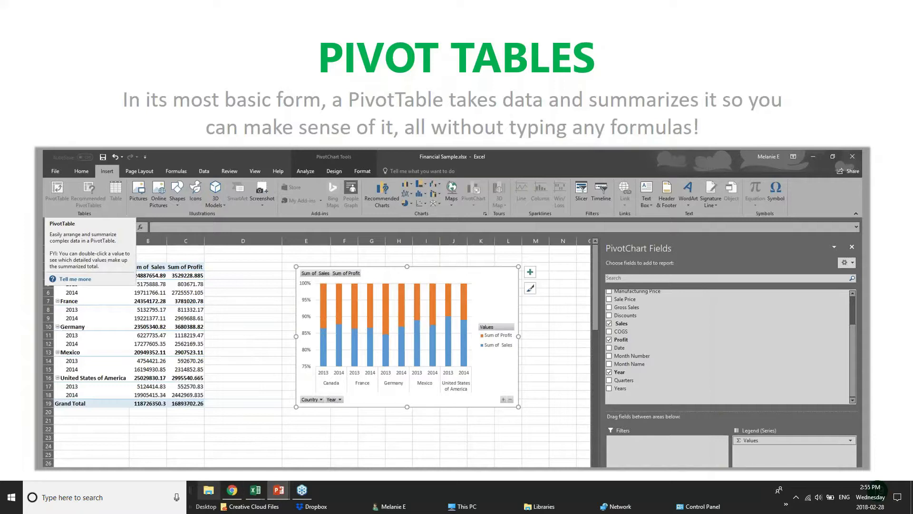
mouse_move(255, 491)
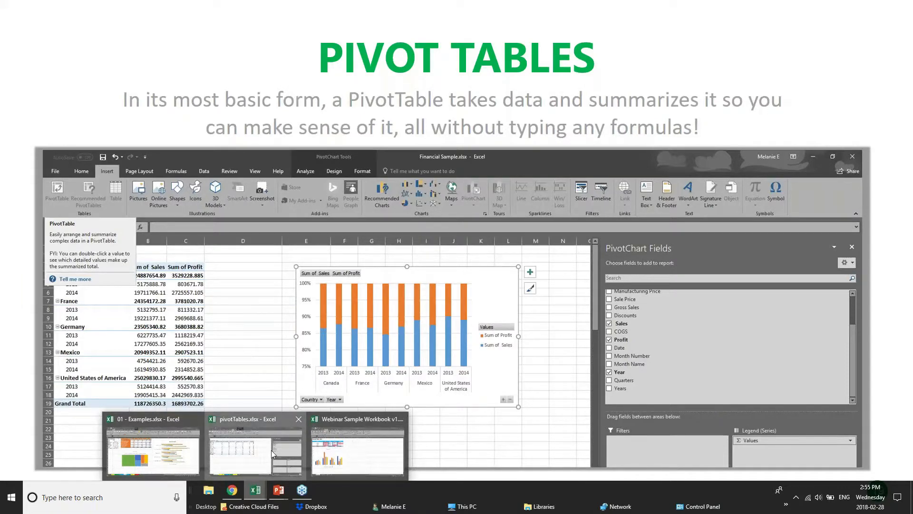
left_click(271, 450)
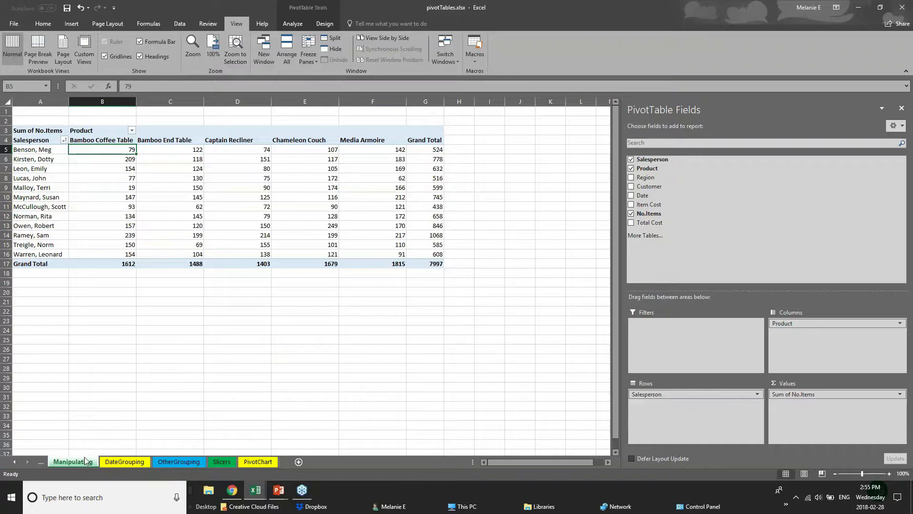
- Browse the DateGrouping, OtherGrouping and Slicers sheets, hide the field list, and select the whole pivot table
left_click(141, 462)
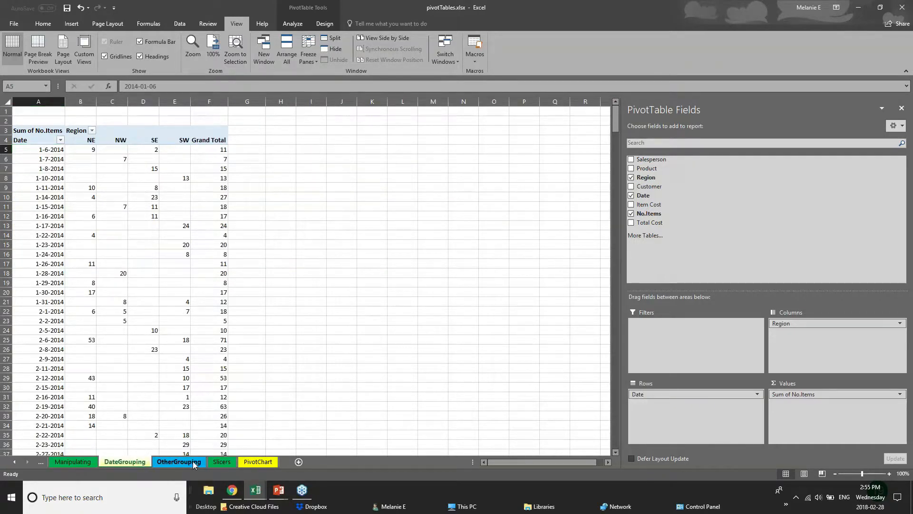
left_click(193, 463)
left_click(230, 462)
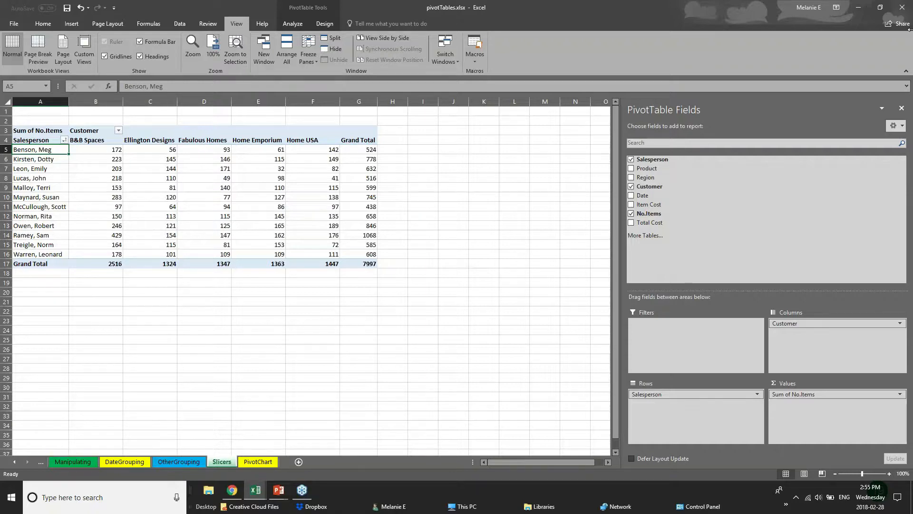
left_click(900, 11)
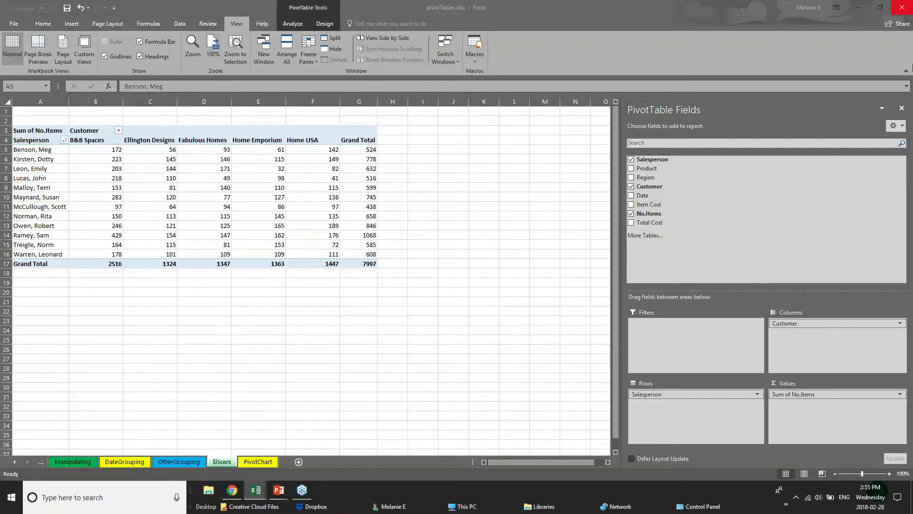
left_click(902, 109)
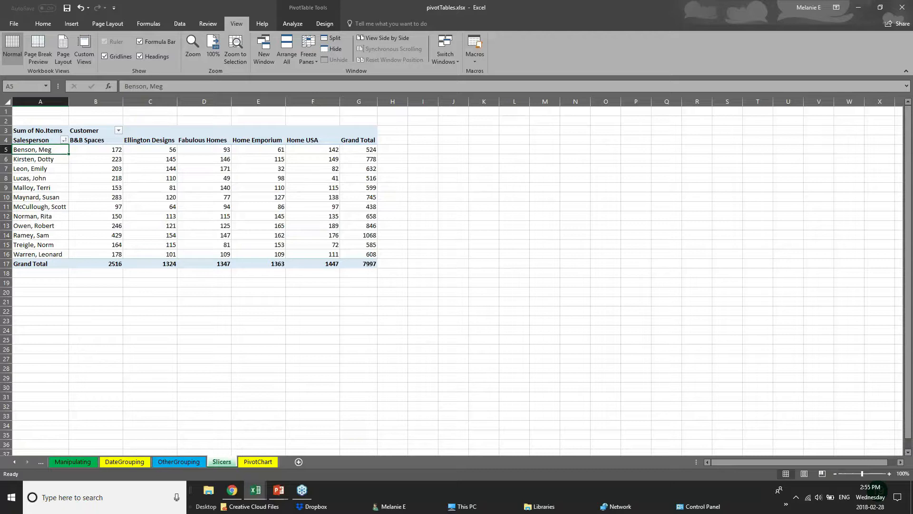
left_click(282, 242)
left_click(99, 256)
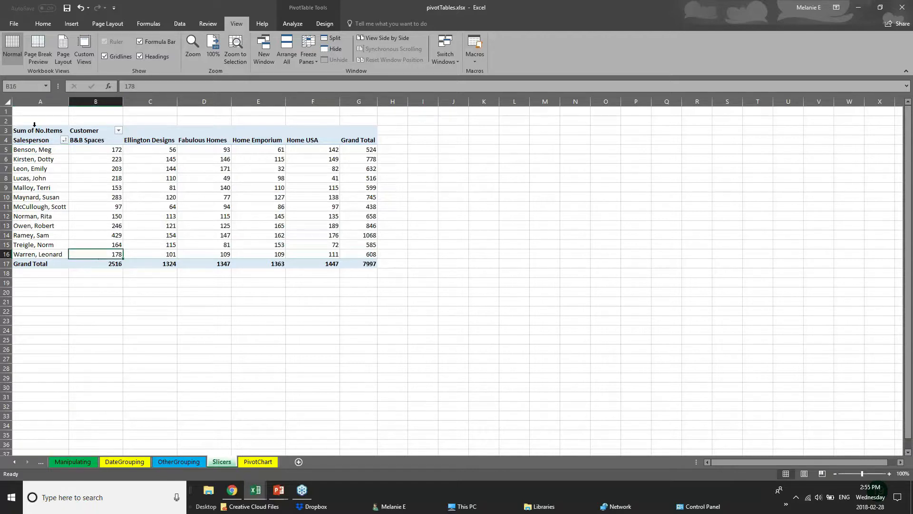
left_click(35, 124)
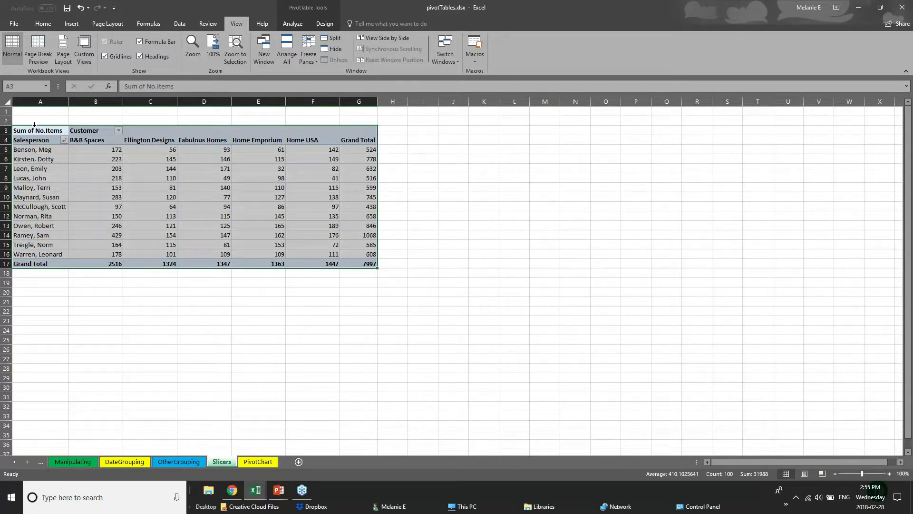
- Glance at the PIVOT TABLES slide, then bring the pivotTables workbook back to the front
left_click(279, 491)
left_click(304, 457)
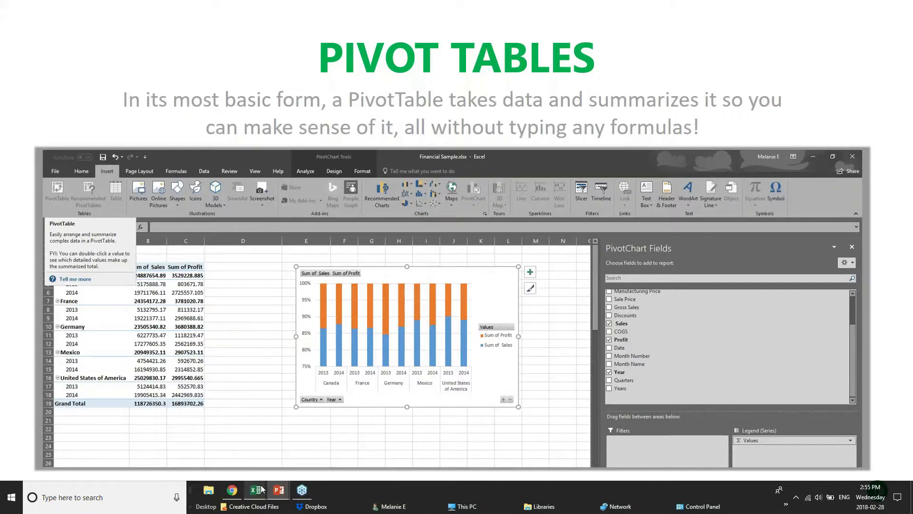
mouse_move(260, 490)
left_click(263, 457)
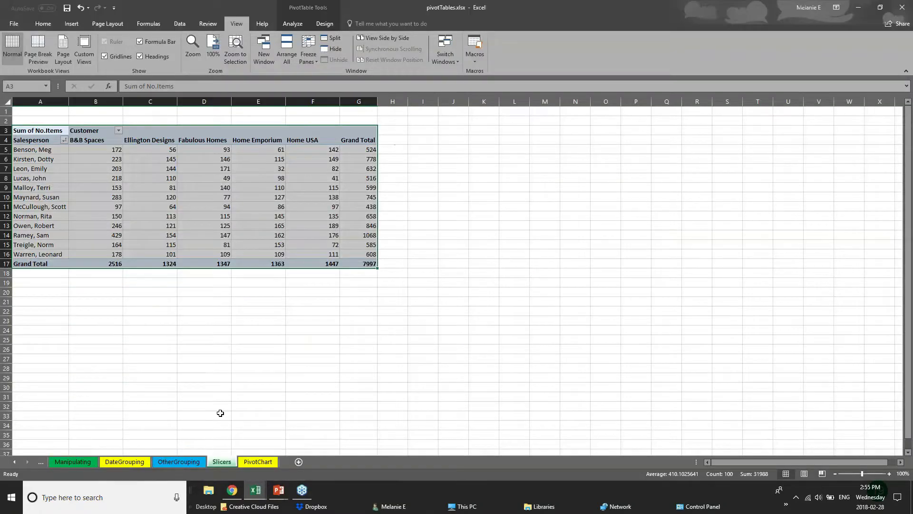
- Highlight rows 5–6, cells A7:B8 and the Ellington Designs column in the Slicers pivot table
left_click(107, 160)
left_click_drag(16, 149, 257, 140)
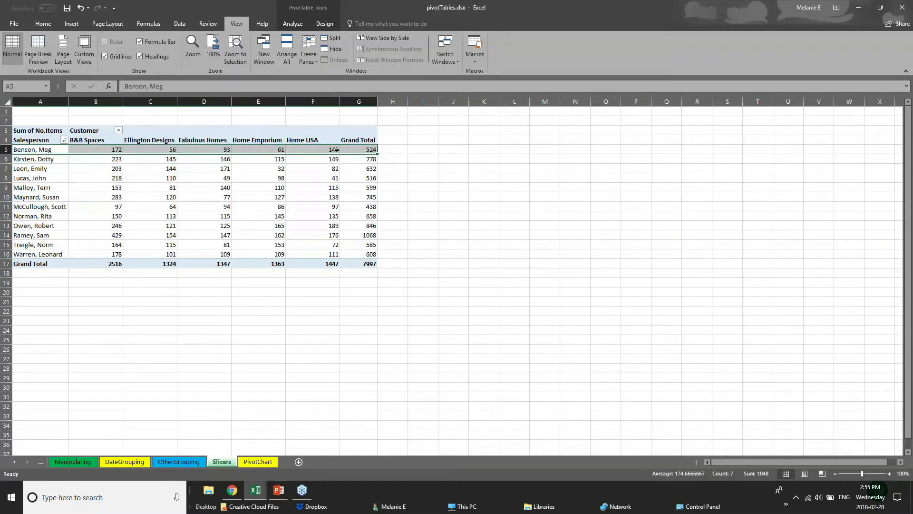
left_click(391, 149)
left_click_drag(62, 169, 103, 178)
left_click_drag(153, 142, 153, 266)
left_click(200, 292)
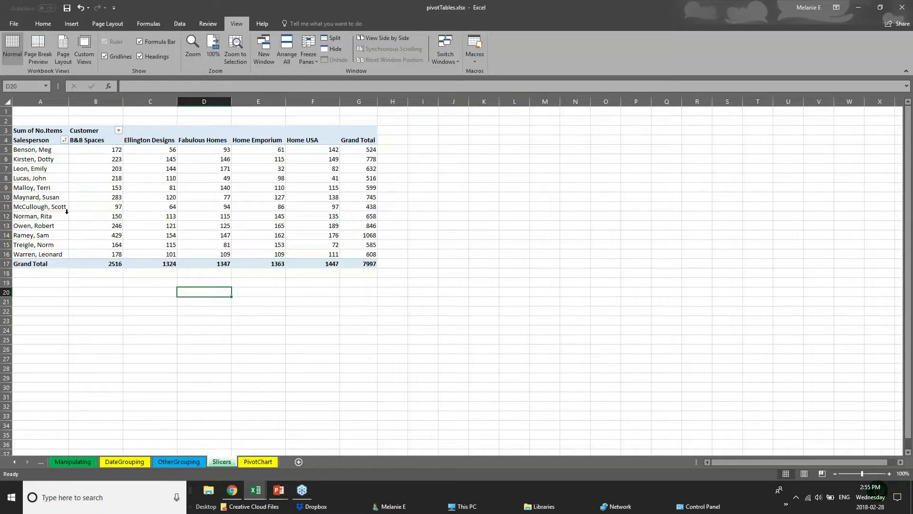
- View the OtherGrouping and PivotChart sheets, then head back to the 01 - Examples workbook
left_click(198, 462)
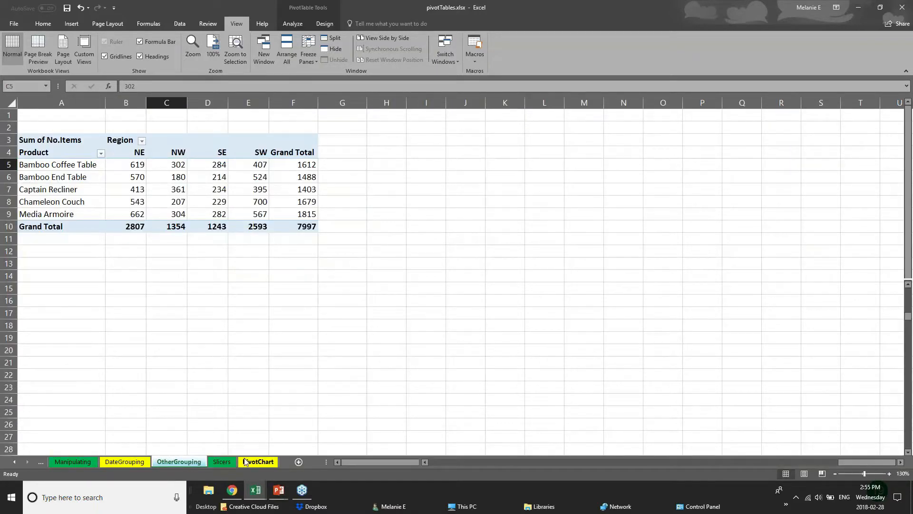
left_click(245, 461)
left_click(255, 490)
left_click(177, 476)
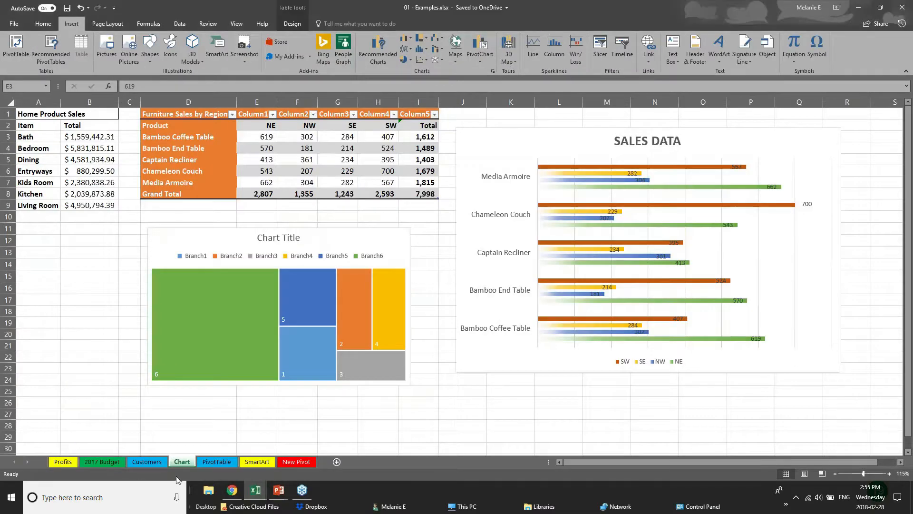
left_click(220, 463)
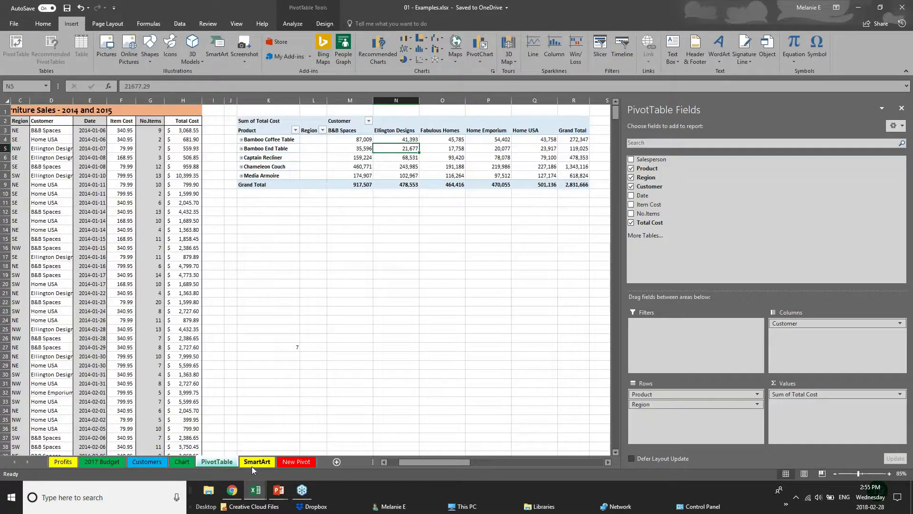
left_click(296, 123)
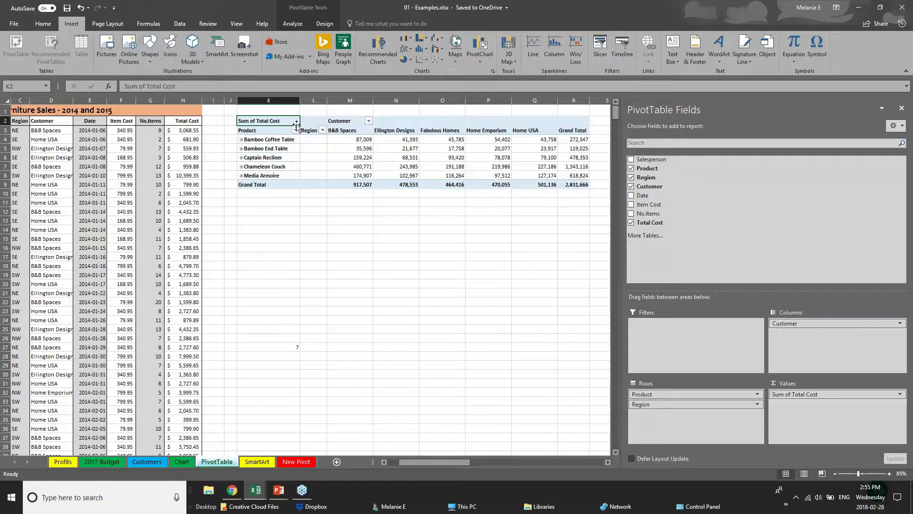
left_click(901, 109)
left_click_drag(269, 110, 641, 203)
key("Delete")
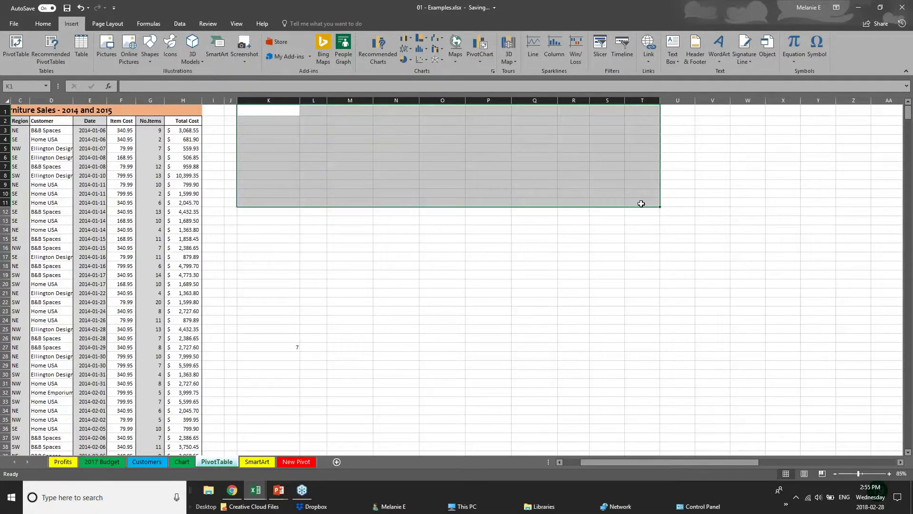
left_click(127, 192)
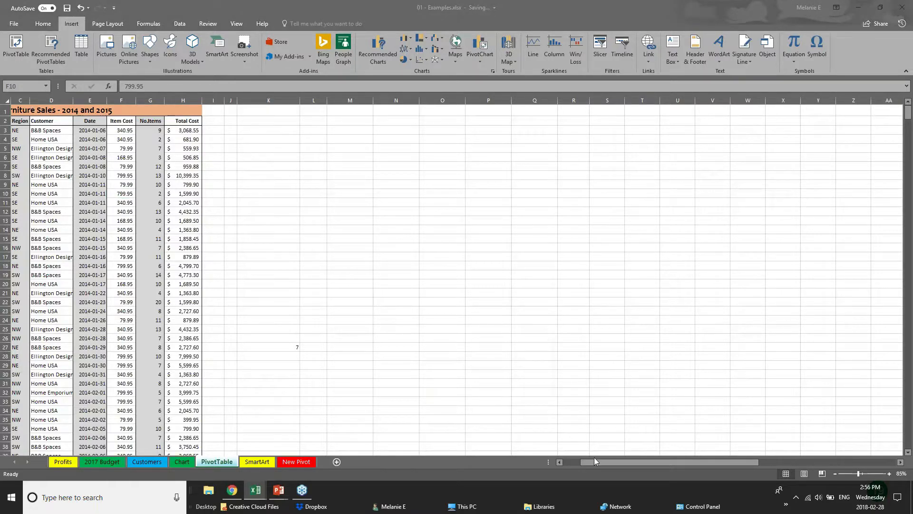
mouse_move(594, 459)
left_mouse_down()
mouse_move(572, 463)
mouse_move(581, 461)
left_mouse_up()
left_click(44, 150)
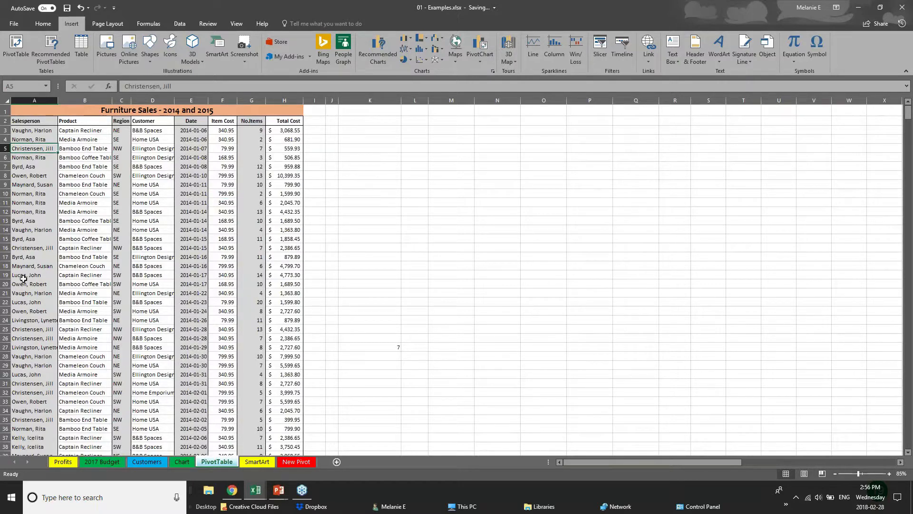
scroll(23, 278, "down", 5)
scroll(23, 278, "up", 5)
left_click(277, 133)
left_click(280, 192)
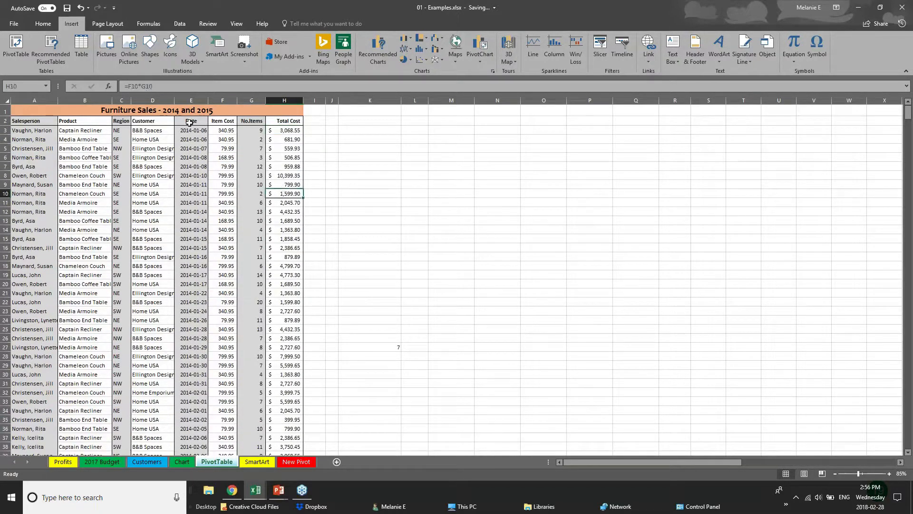
left_click(54, 265)
scroll(57, 333, "down", 5)
scroll(60, 379, "down", 20)
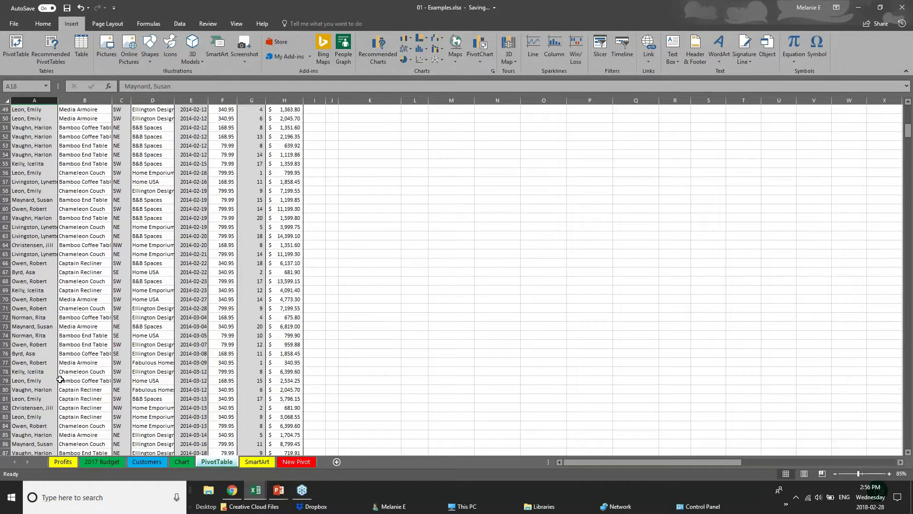
scroll(60, 379, "down", 17)
scroll(60, 379, "up", 20)
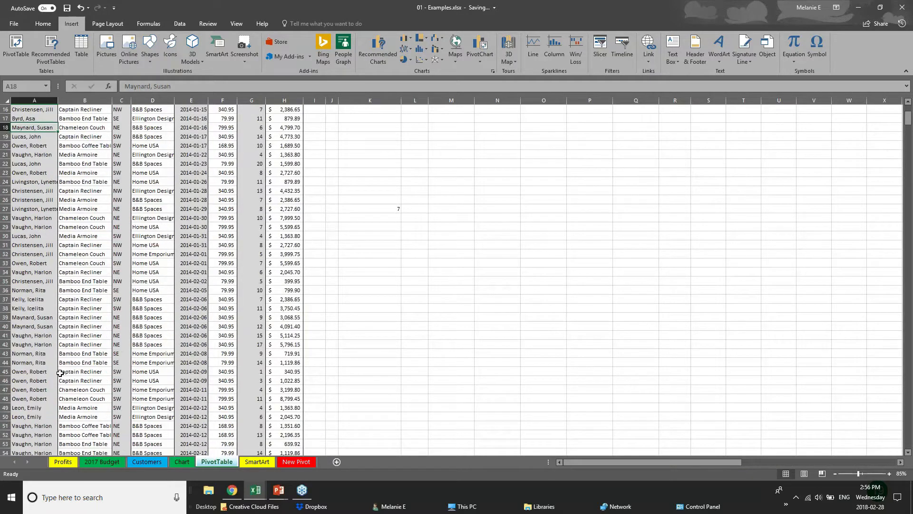
scroll(60, 373, "up", 5)
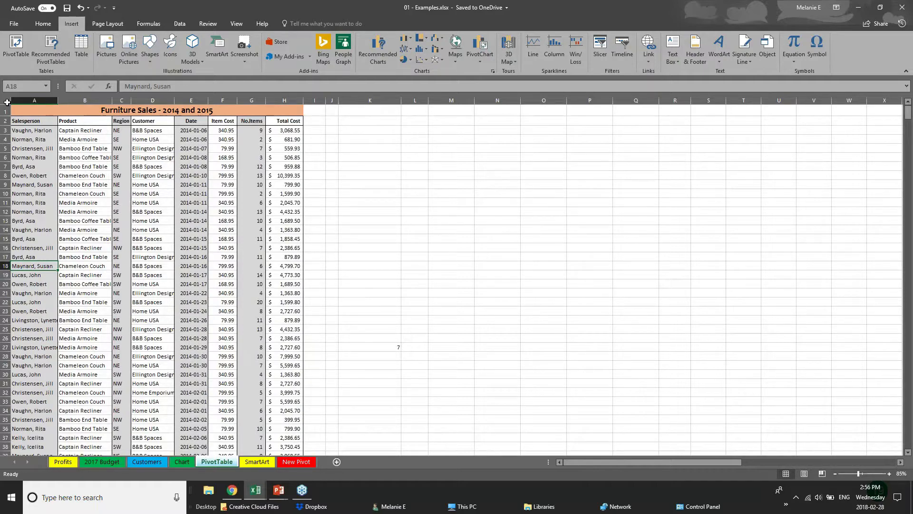
left_click(7, 101)
left_click(369, 229)
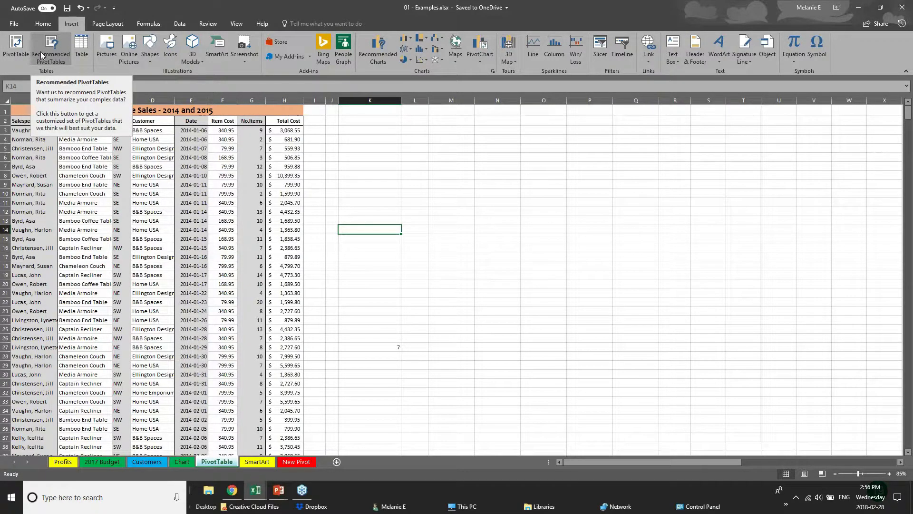
- Try source ranges A:H, the whole sheet and A1:H9 for a PivotTable, then cancel
left_click(14, 58)
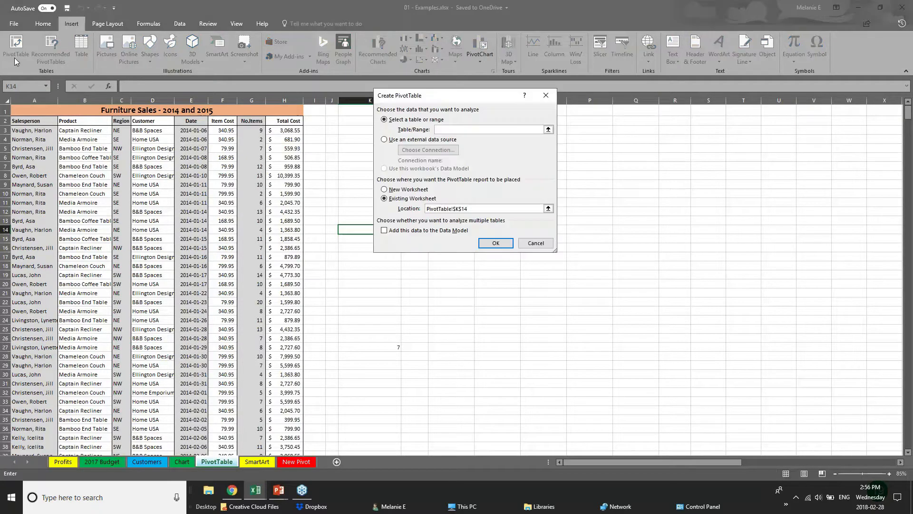
left_click(29, 101)
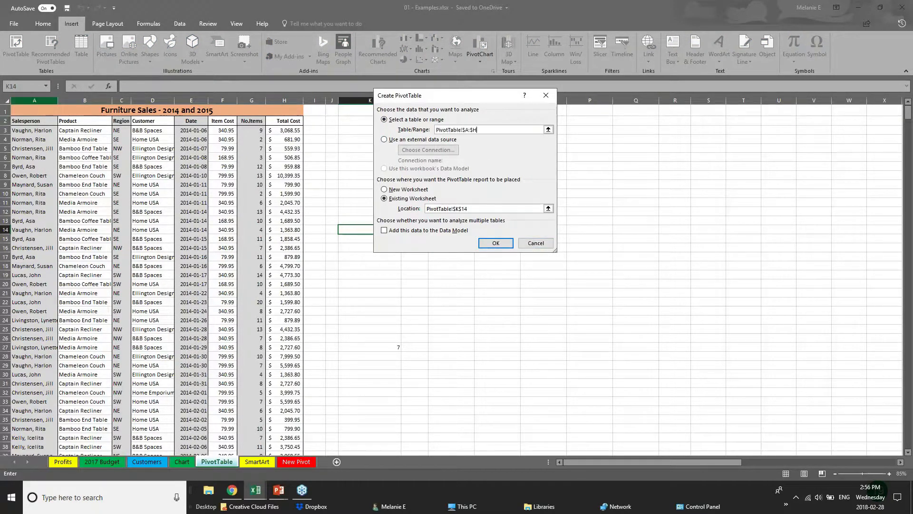
left_click(7, 100)
left_click(20, 110)
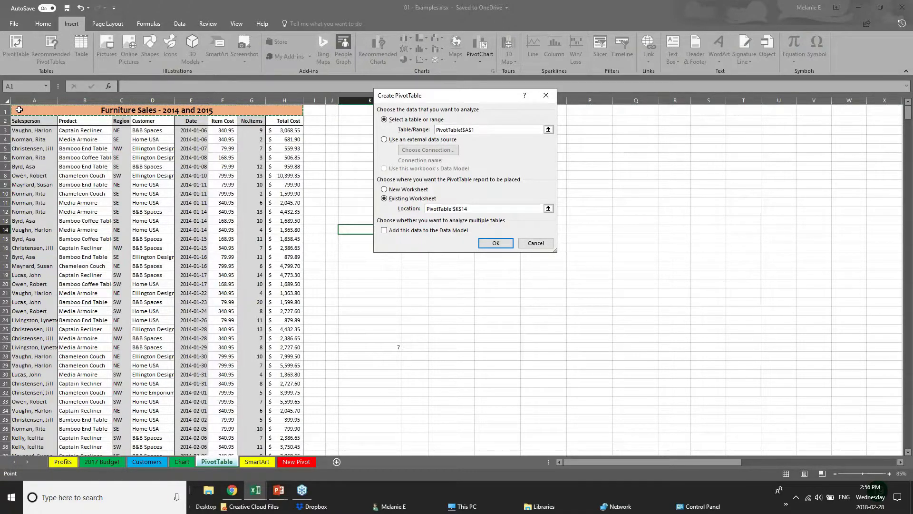
left_click(32, 139)
left_click_drag(24, 112, 285, 184)
left_click(535, 243)
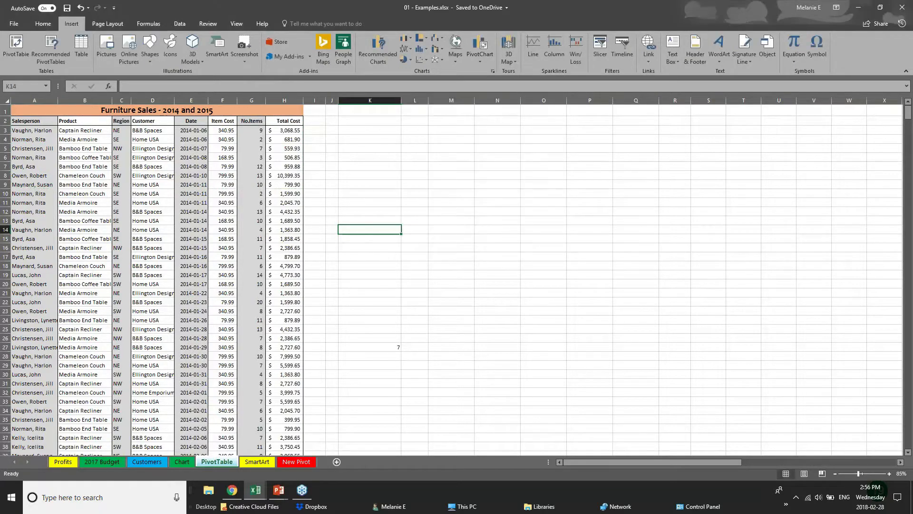
- Attempt a PivotTable from the entire worksheet, dismiss the invalid field name errors, and cancel
left_click(4, 100)
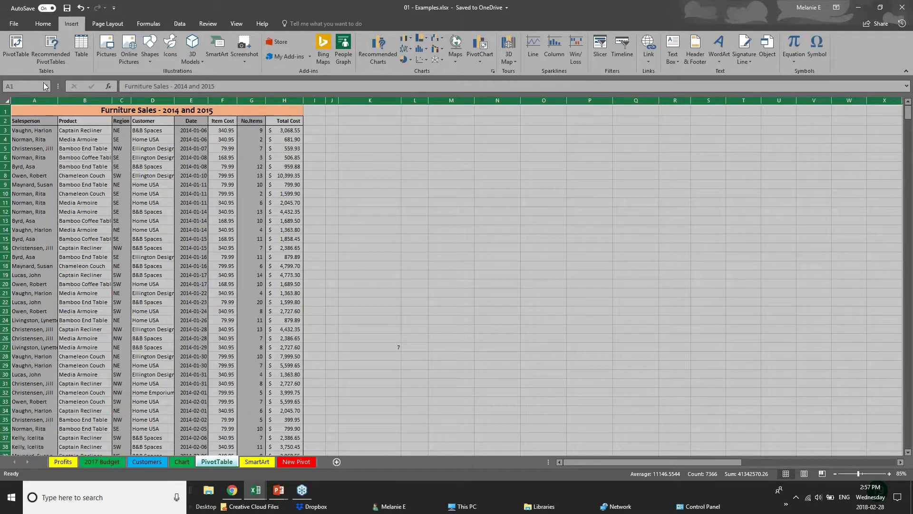
left_click(14, 43)
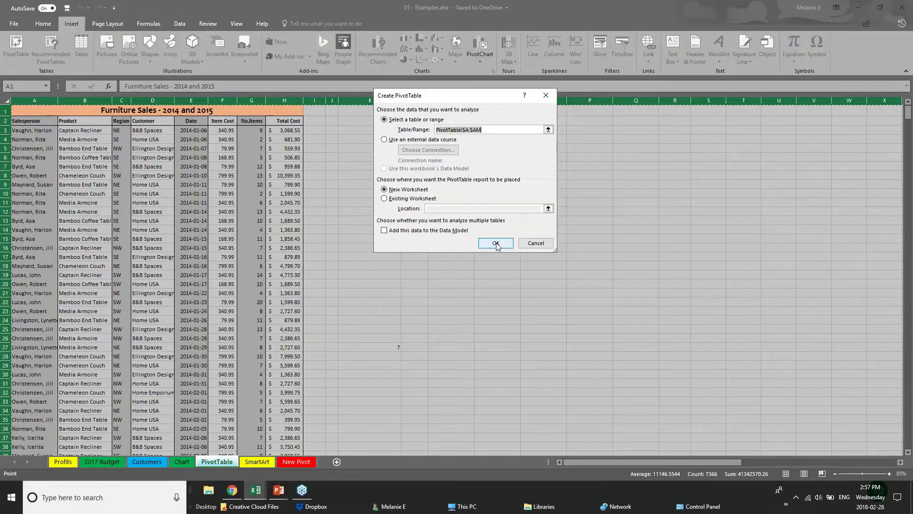
left_click(496, 245)
left_click(460, 271)
left_click(481, 246)
left_click(466, 271)
left_click(543, 245)
- Create a PivotTable on a new worksheet from columns A through H
left_click(153, 139)
left_click_drag(18, 100, 300, 106)
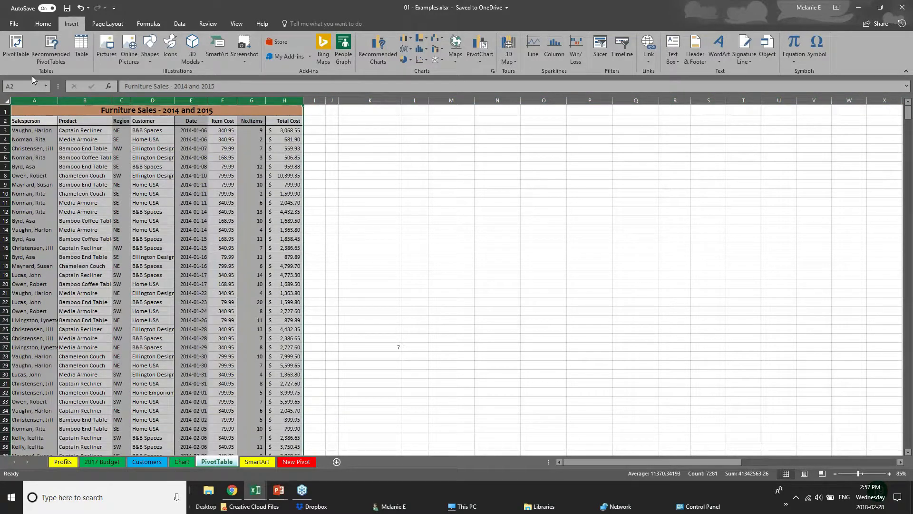
left_click(15, 47)
left_click(546, 242)
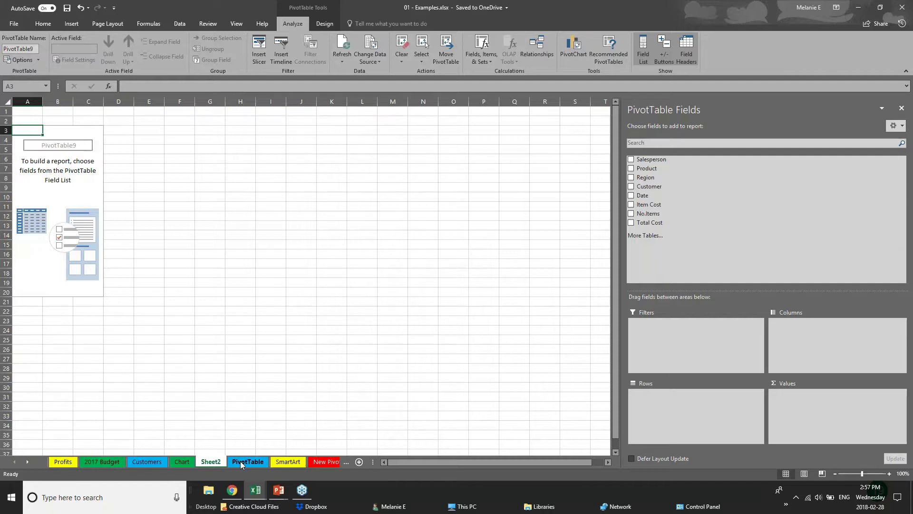
- Rename the Sheet2 tab to 'PIVOT 2'
double_click(212, 460)
type("PIVOT 2")
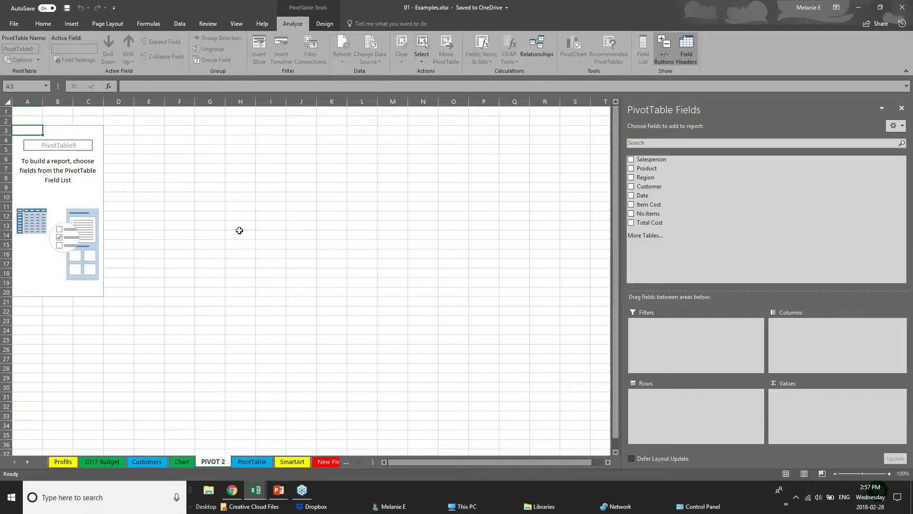
left_click(68, 147)
key("Up")
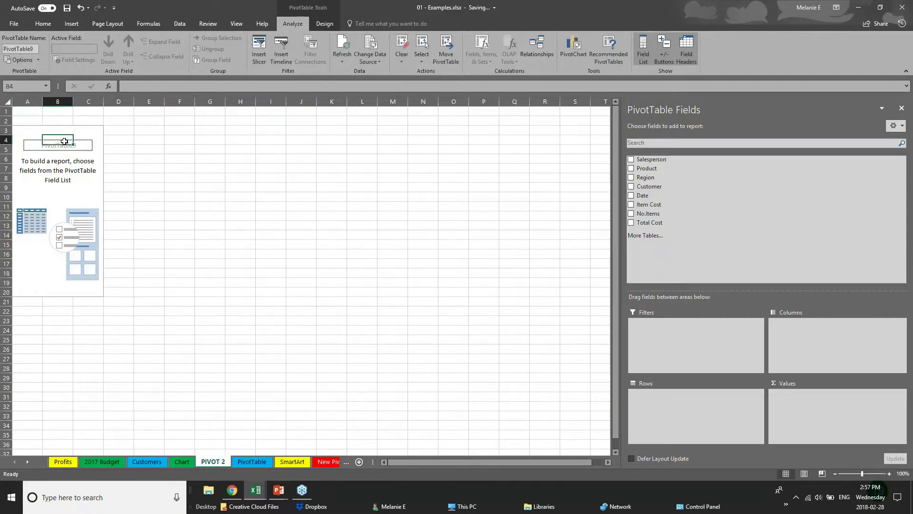
left_click(901, 7)
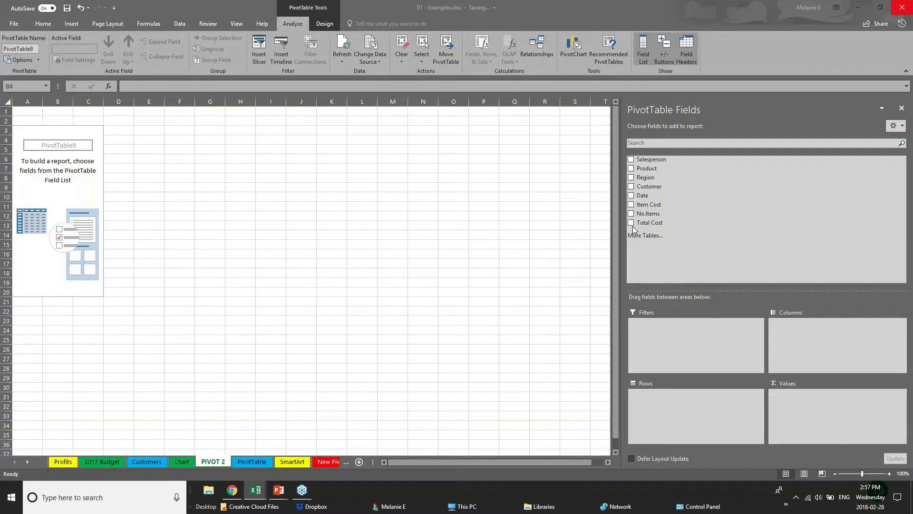
- Put Region and Years in rows with Sum of Total Cost as values, and widen columns A–B
left_click(631, 178)
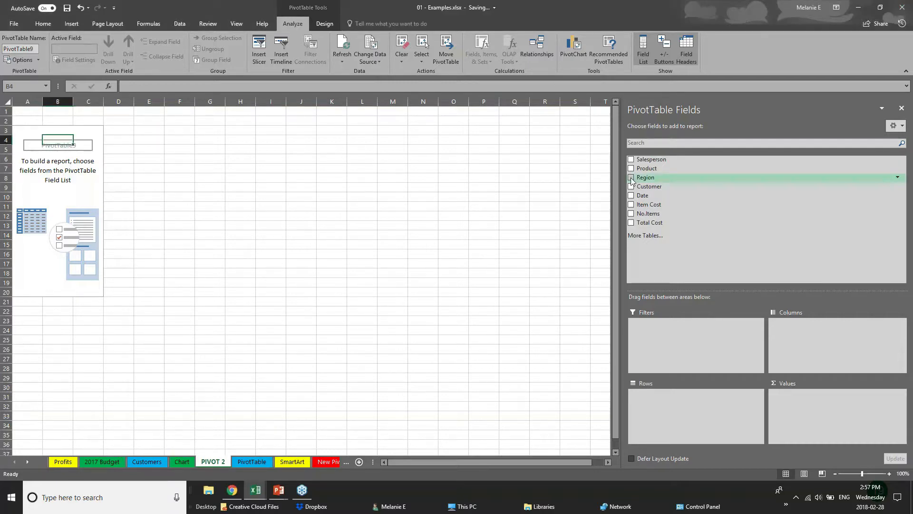
left_click(631, 178)
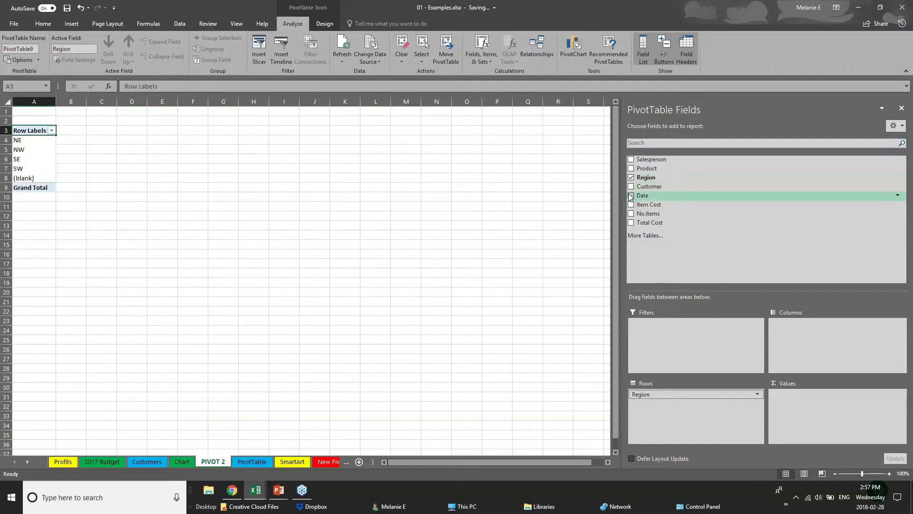
left_click(631, 196)
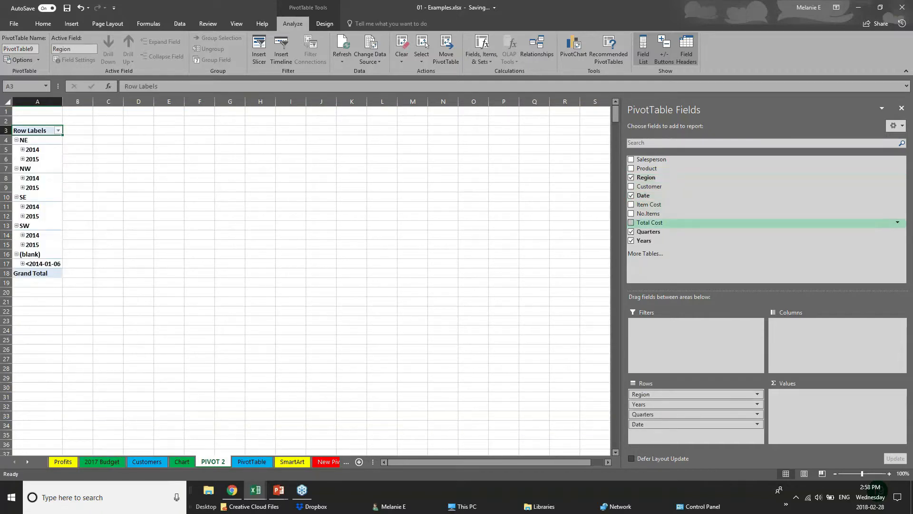
left_click(631, 232)
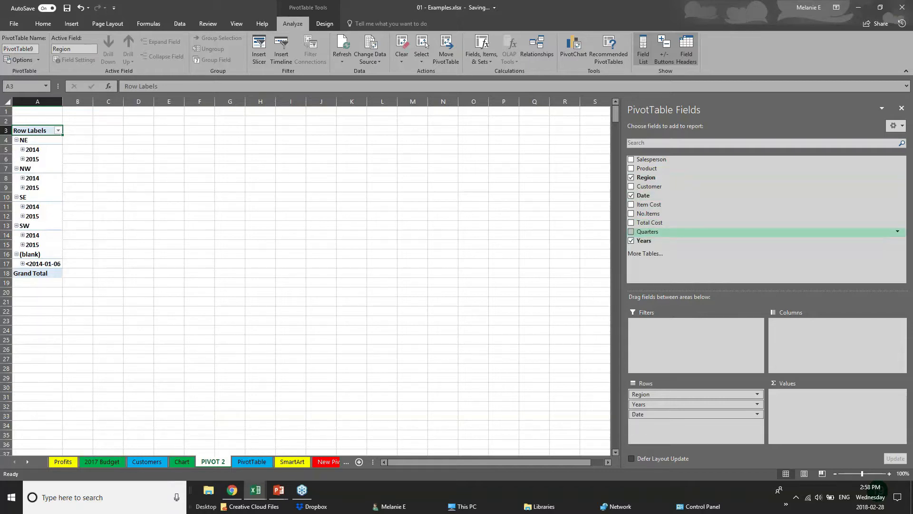
left_click(631, 196)
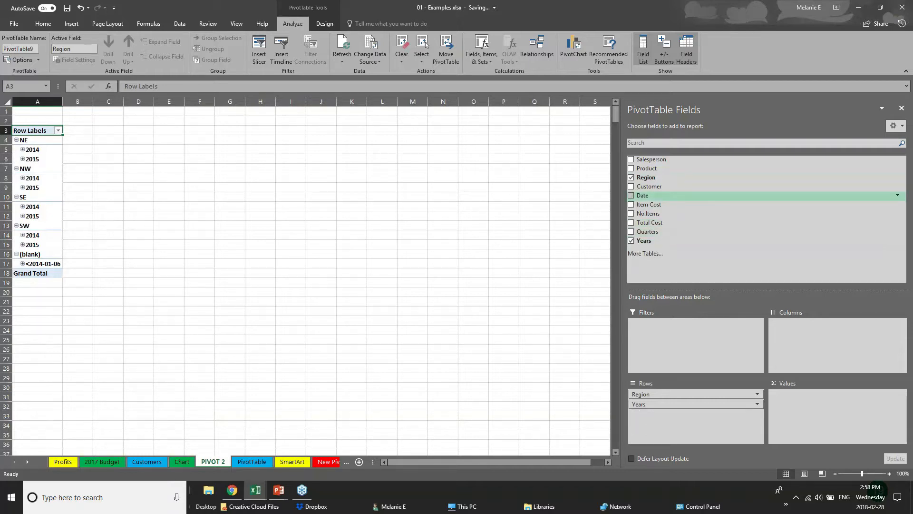
left_click(631, 223)
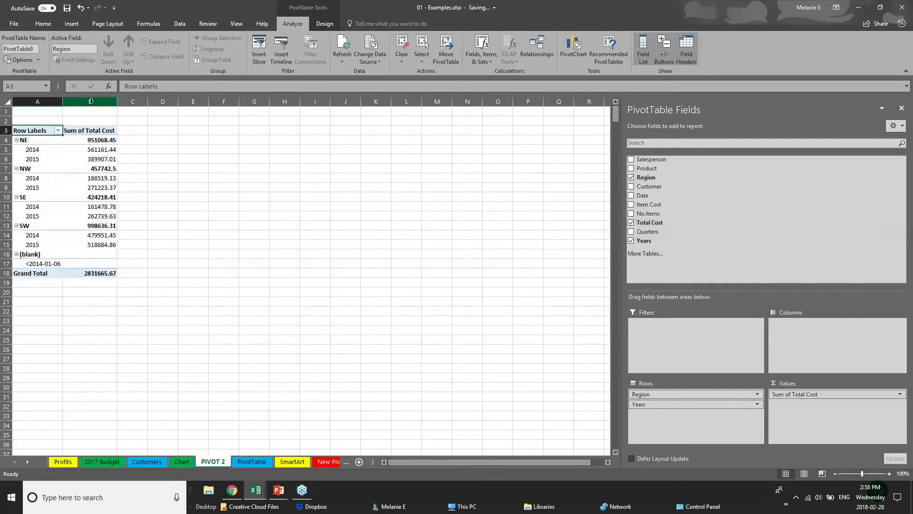
left_click_drag(63, 104, 213, 102)
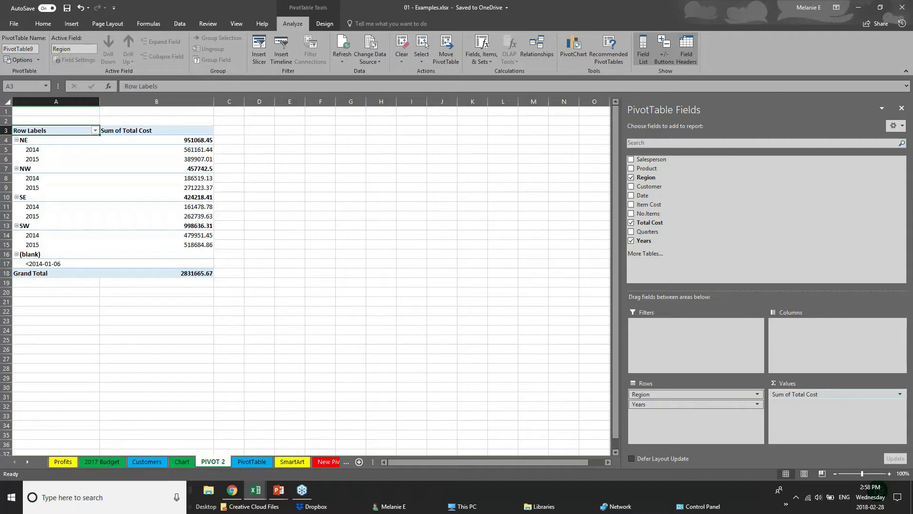
left_click(667, 404)
- Move Years into the columns and inspect the 2014 and 2015 totals for each region
left_click(680, 404)
left_click(679, 403)
left_click_drag(679, 404, 813, 328)
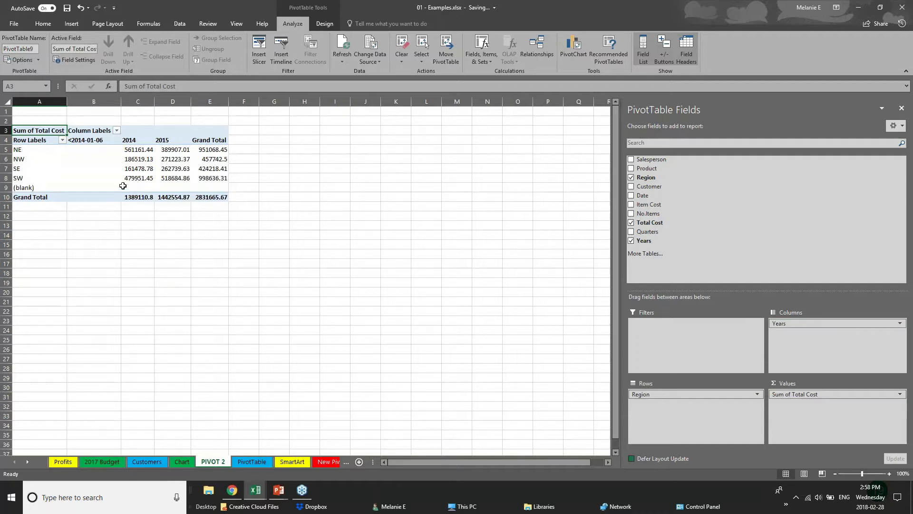
left_click(14, 149)
left_click(21, 168)
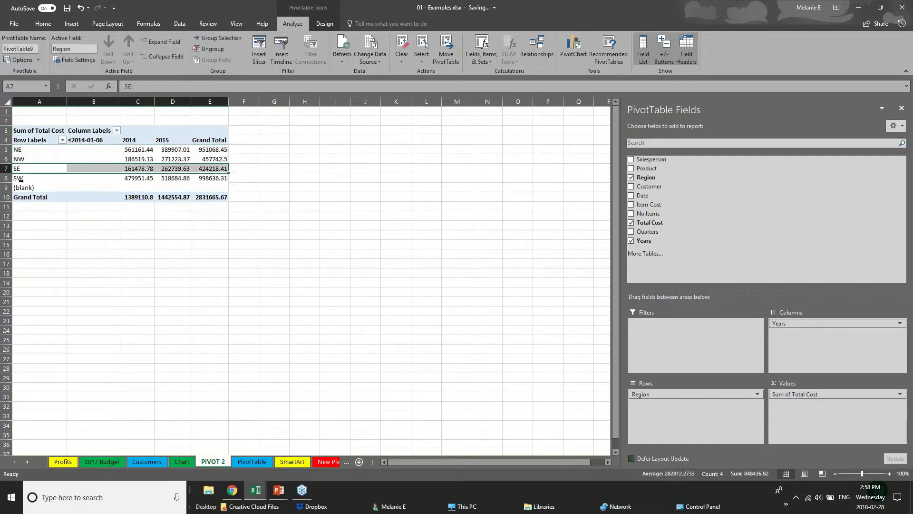
left_click(18, 177)
left_click(129, 149)
left_click(128, 169)
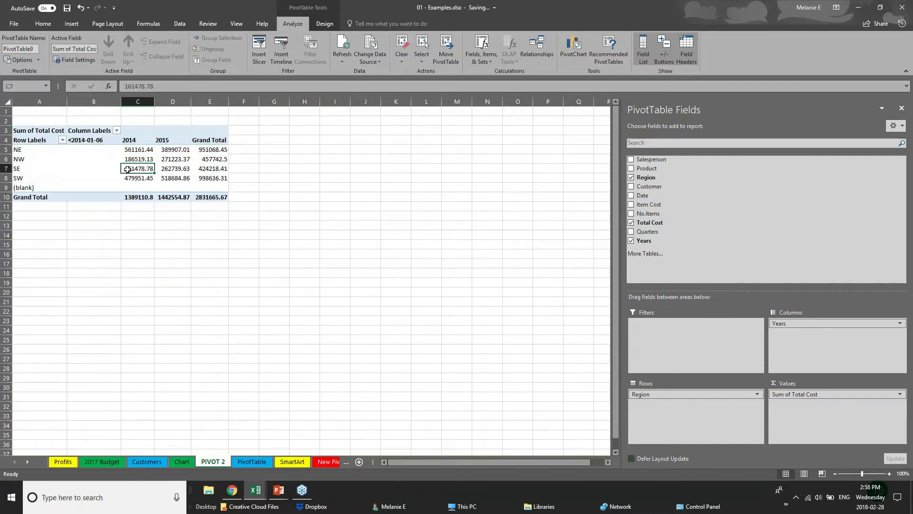
left_click(186, 141)
left_click(177, 160)
left_click(181, 178)
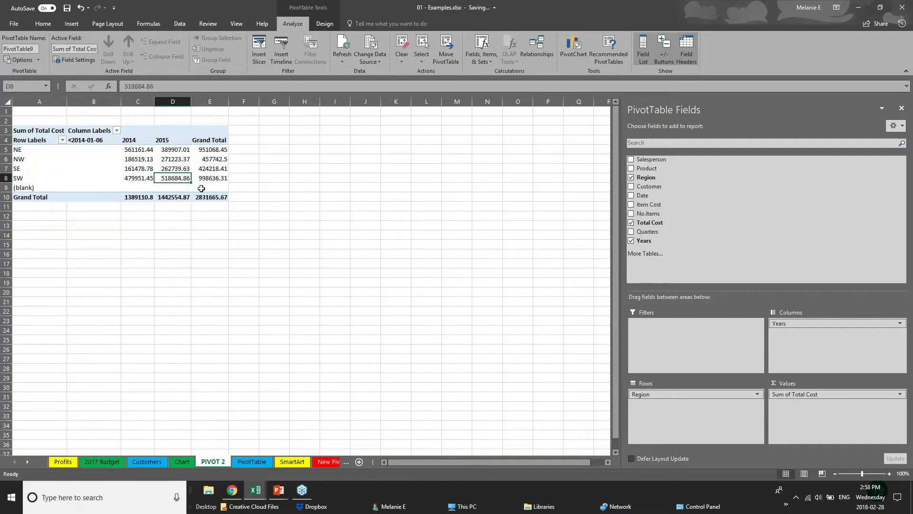
- Move Years back into the rows and add Customer and Date as row fields
left_click_drag(790, 324, 808, 333)
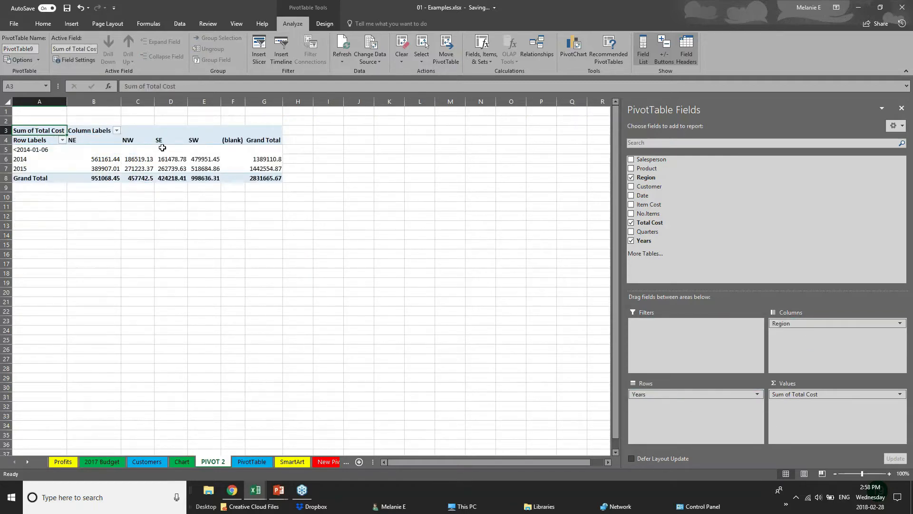
left_click(631, 186)
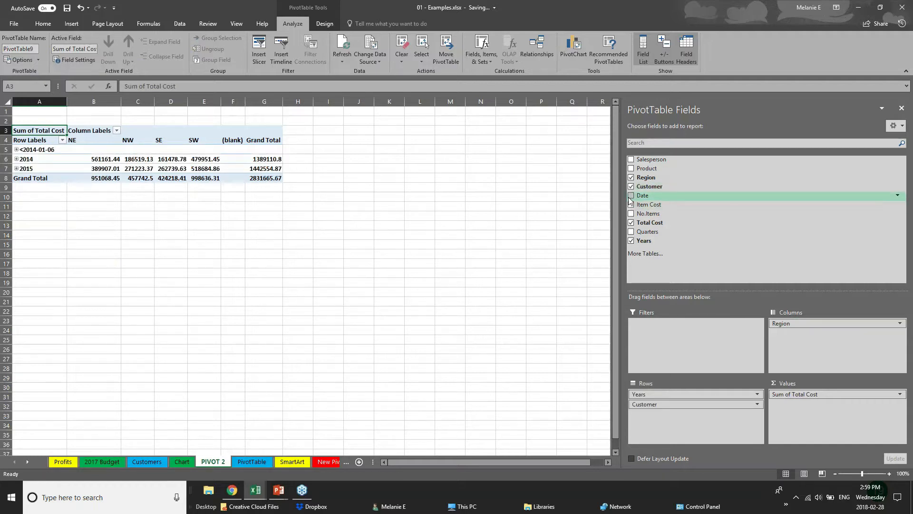
left_click(631, 195)
- Move Customer into the columns and expand then collapse the 2014 and 2015 month rows
left_click_drag(666, 404, 813, 333)
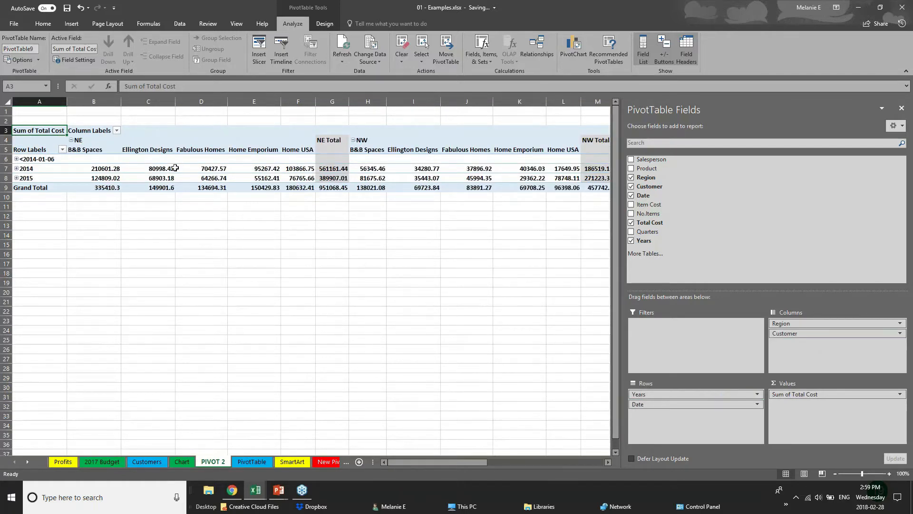
left_click(17, 161)
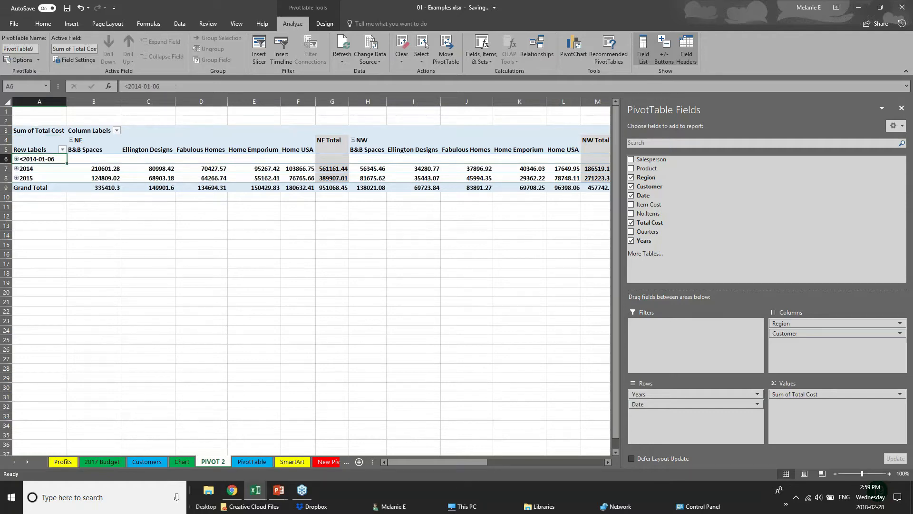
left_click(17, 168)
left_click(16, 168)
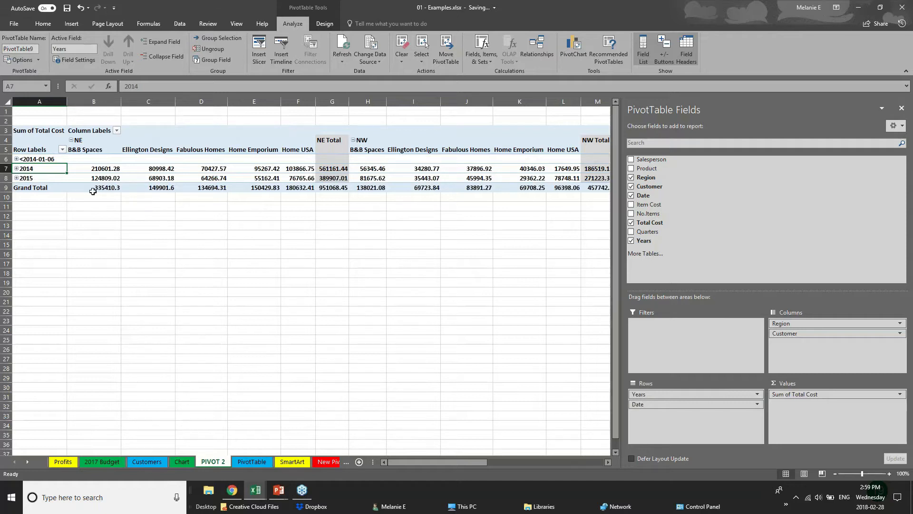
left_click(16, 177)
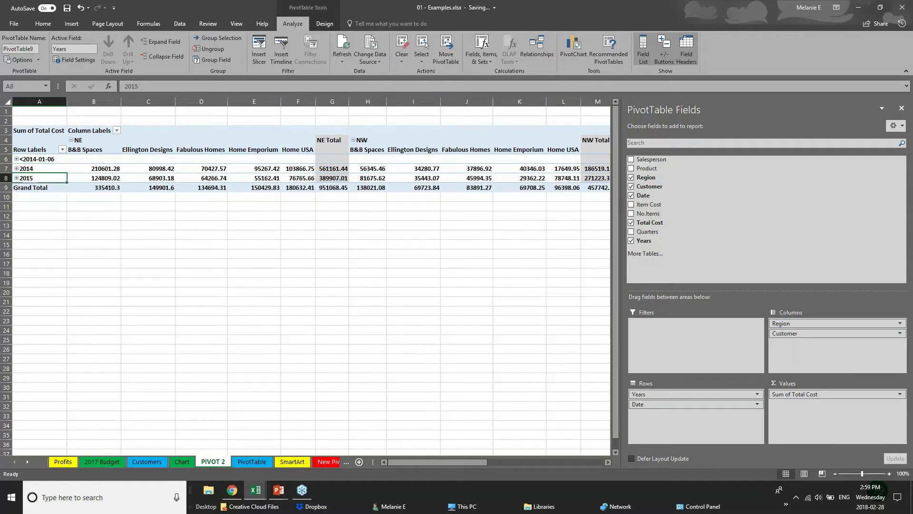
left_click(16, 178)
left_click(381, 233)
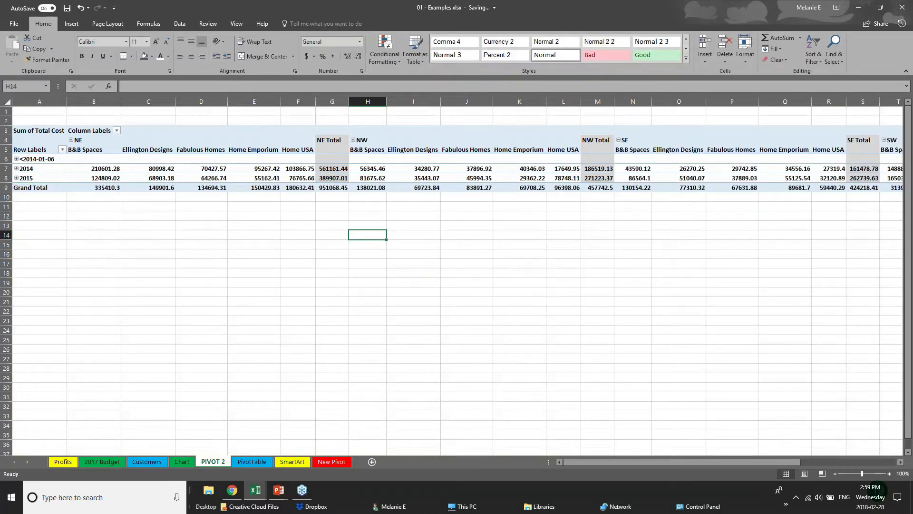
- Remove the Customer and Date fields so only Years and Region remain
left_click(668, 160)
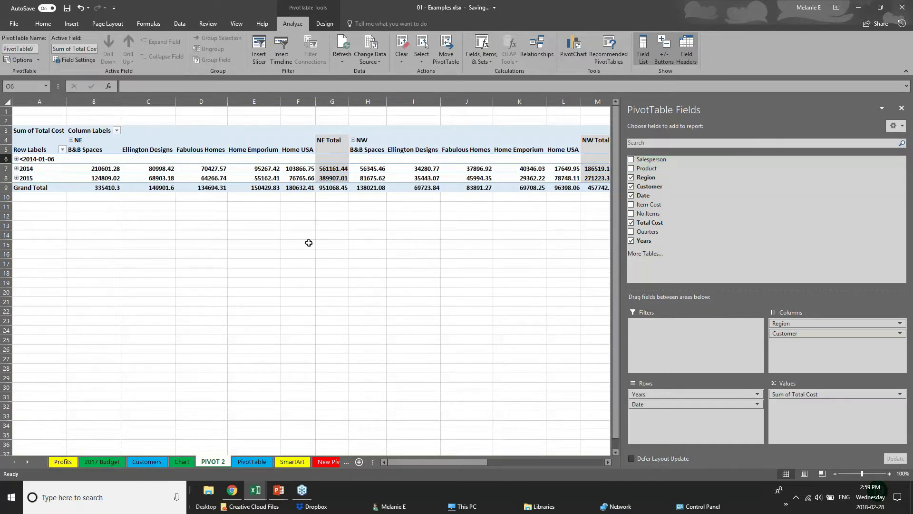
left_click(48, 225)
left_click(323, 180)
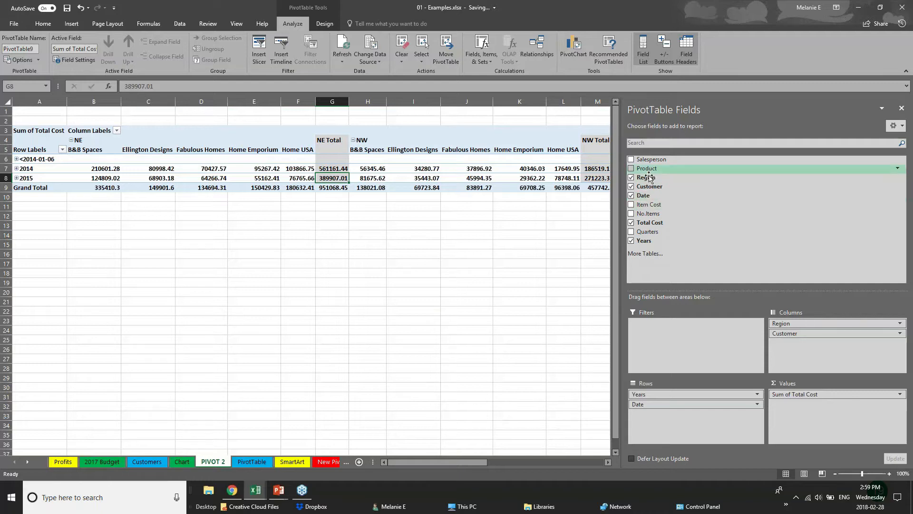
left_click(631, 186)
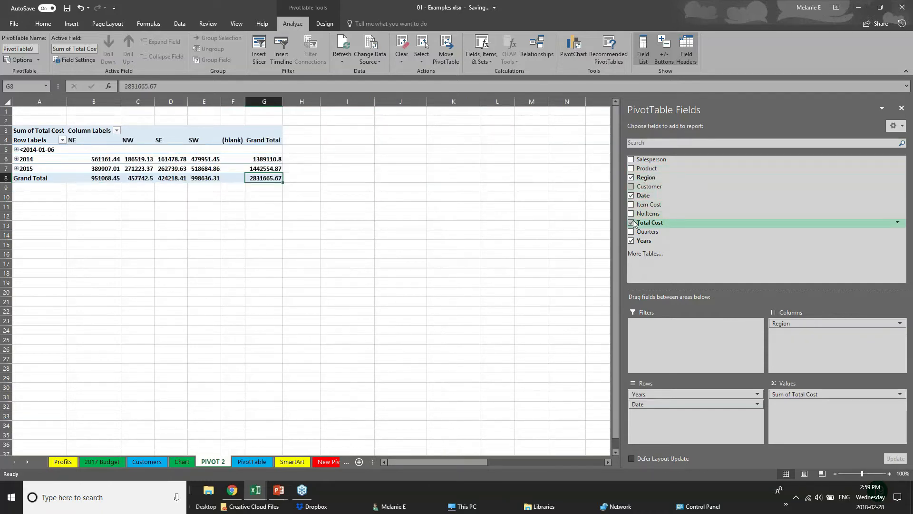
left_click(632, 196)
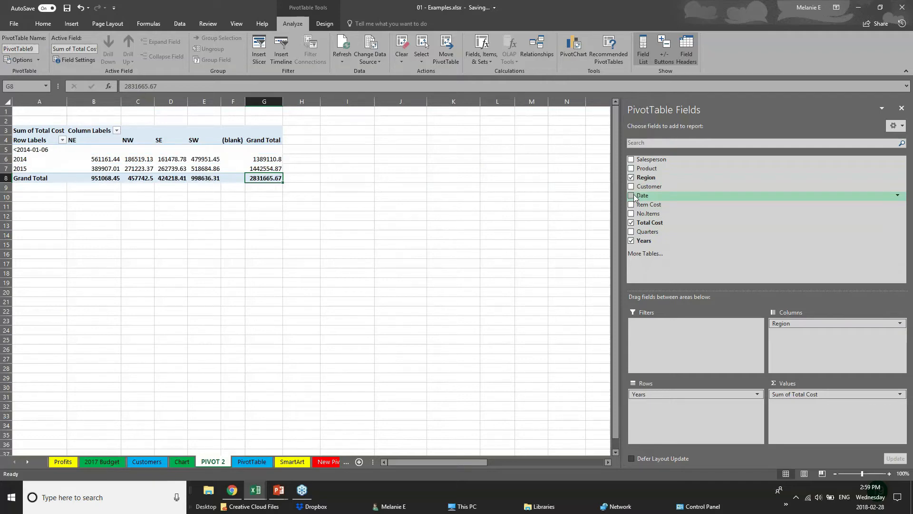
left_click(56, 205)
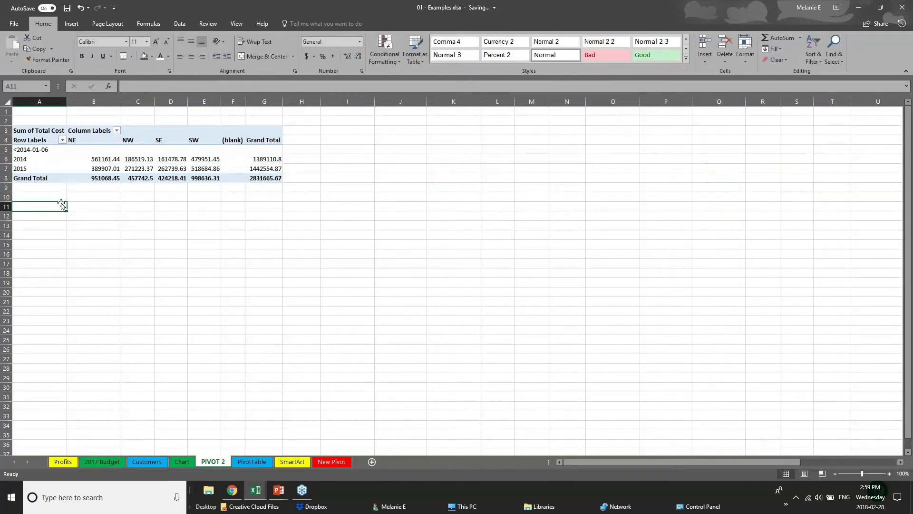
left_click(143, 176)
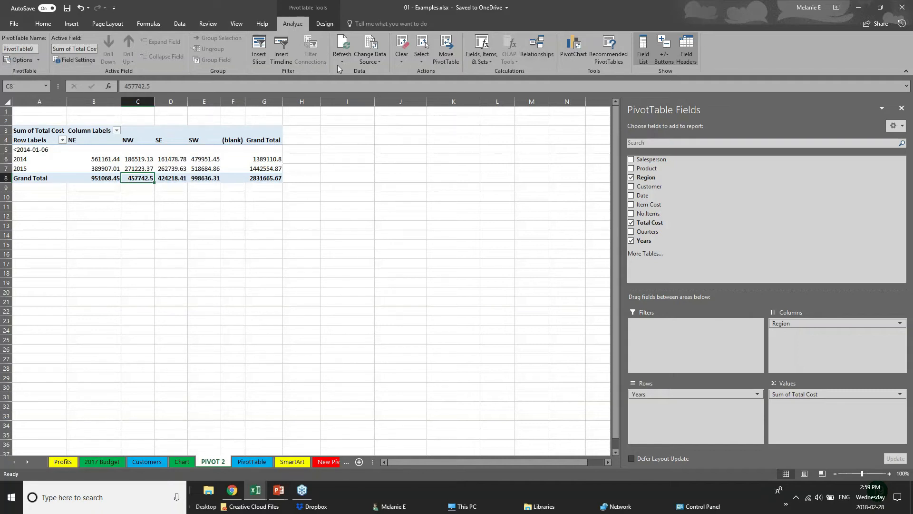
- Insert a clustered-column PivotChart from the pivot table and place it beside the table
left_click(580, 55)
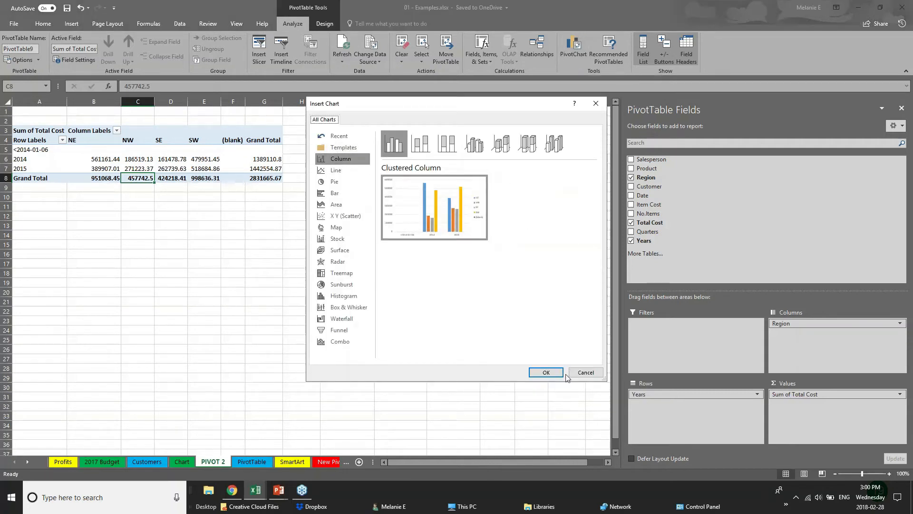
left_click(546, 372)
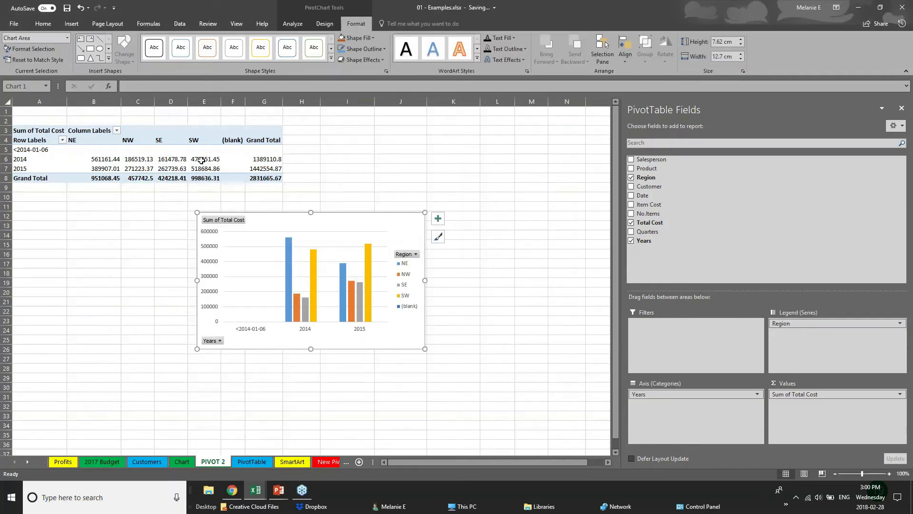
left_click_drag(385, 230, 525, 128)
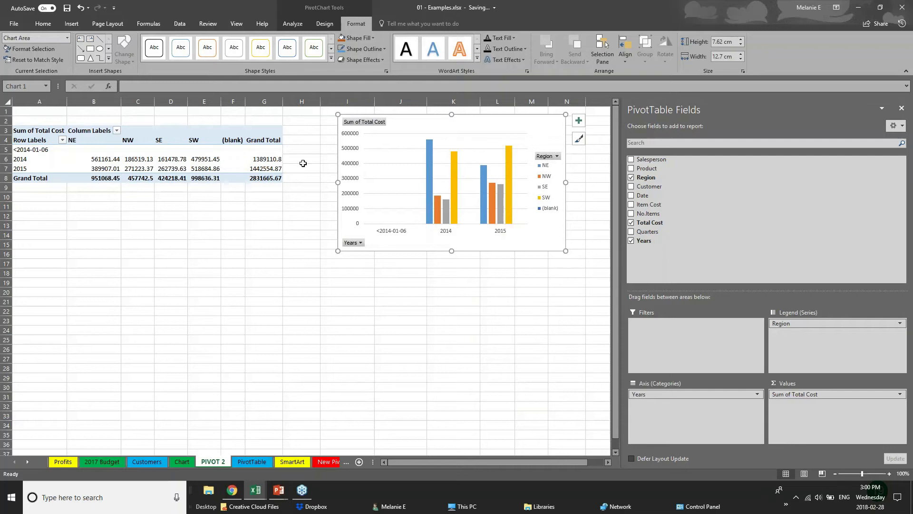
left_click(703, 394)
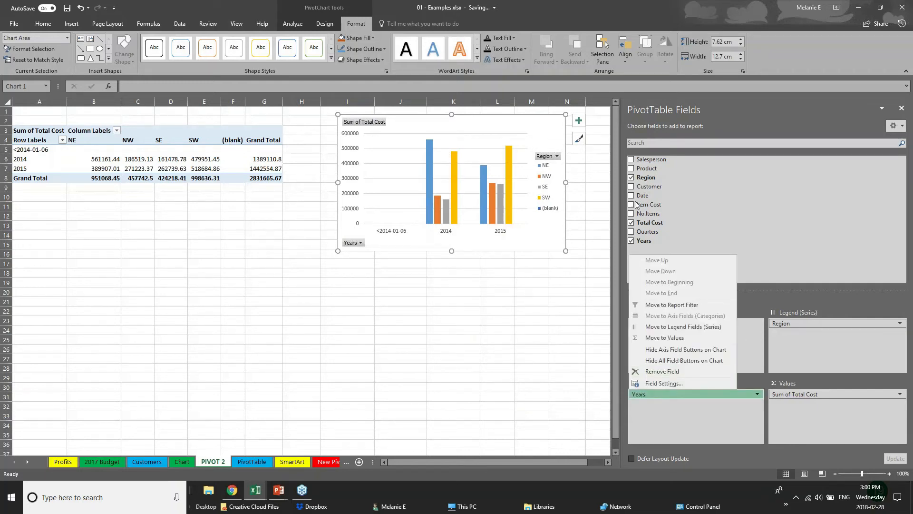
- Add Product and Customer to the chart, Customer as legend, Region on the axis; move it below the table
left_click(631, 168)
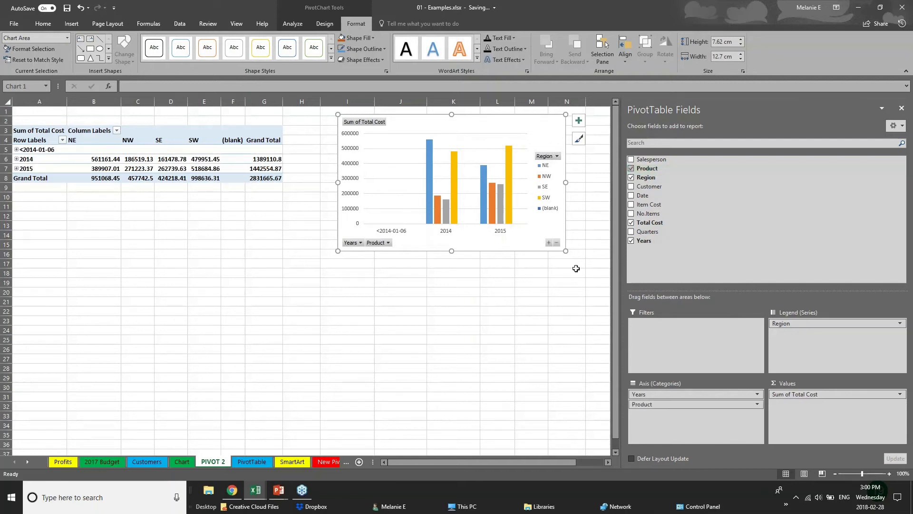
left_click(631, 186)
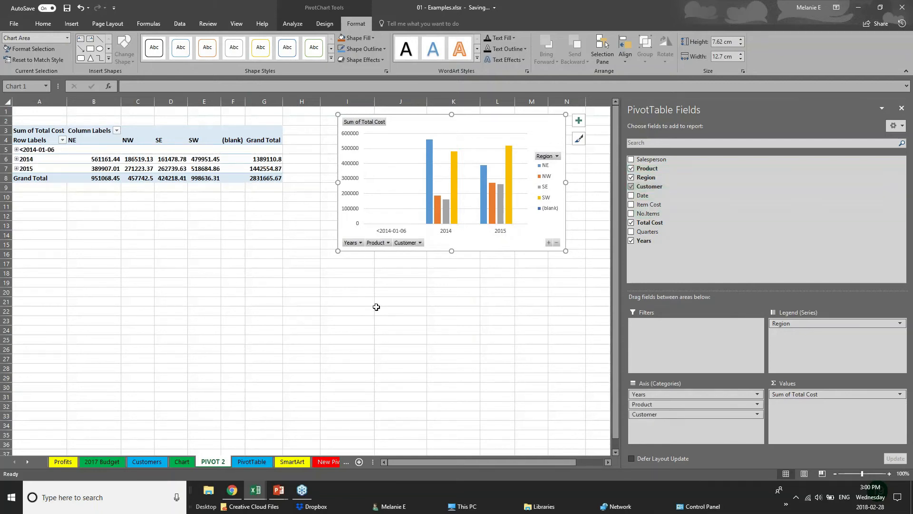
left_click(419, 243)
left_click(420, 243)
left_click(420, 242)
left_click(458, 270)
left_click_drag(692, 415, 809, 344)
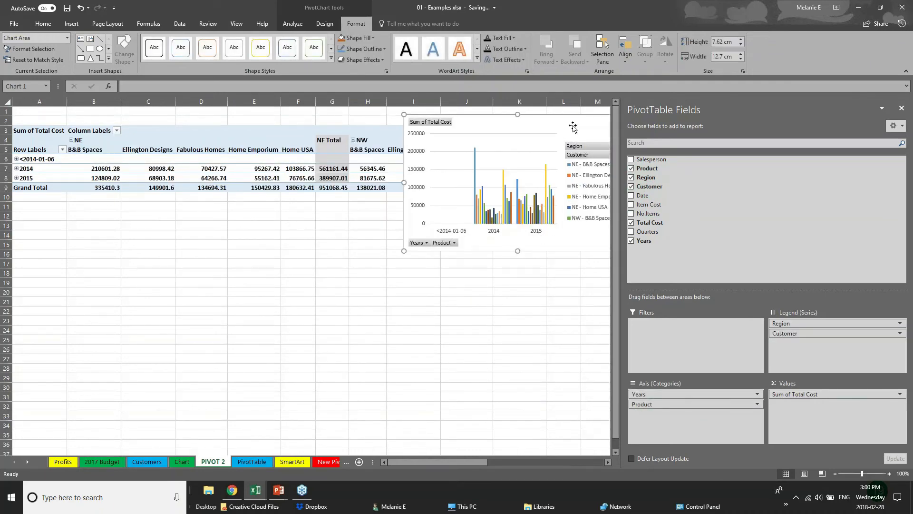
left_click_drag(567, 130, 433, 286)
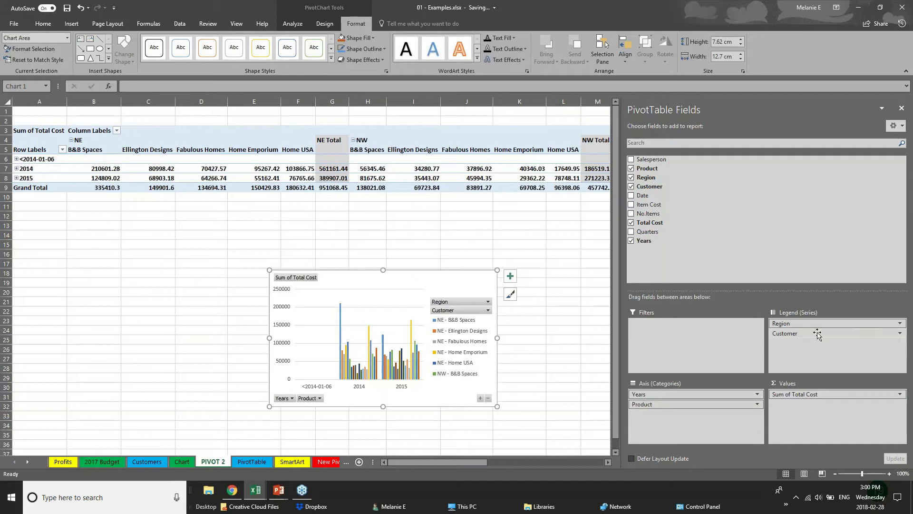
left_click_drag(837, 323, 795, 335)
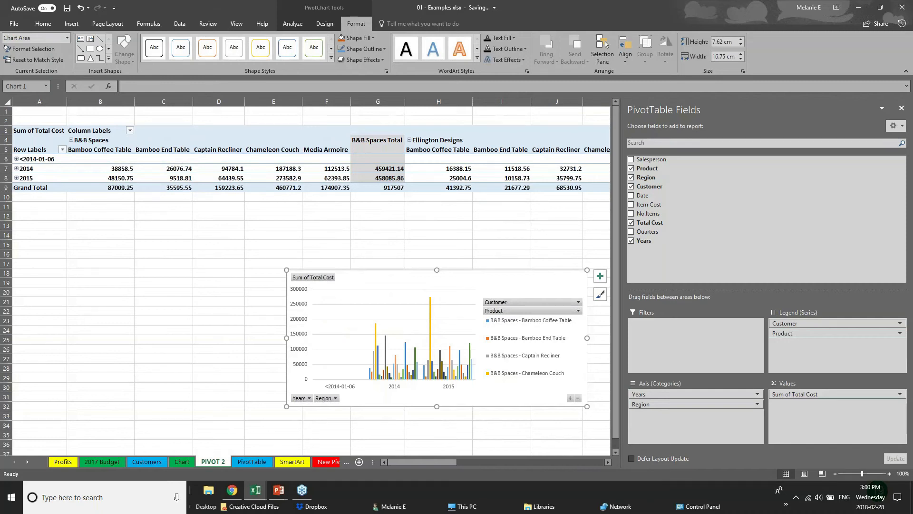
- Deselect the chart, return to the PowerPoint slide show and advance to the Thank you slide
left_click(71, 24)
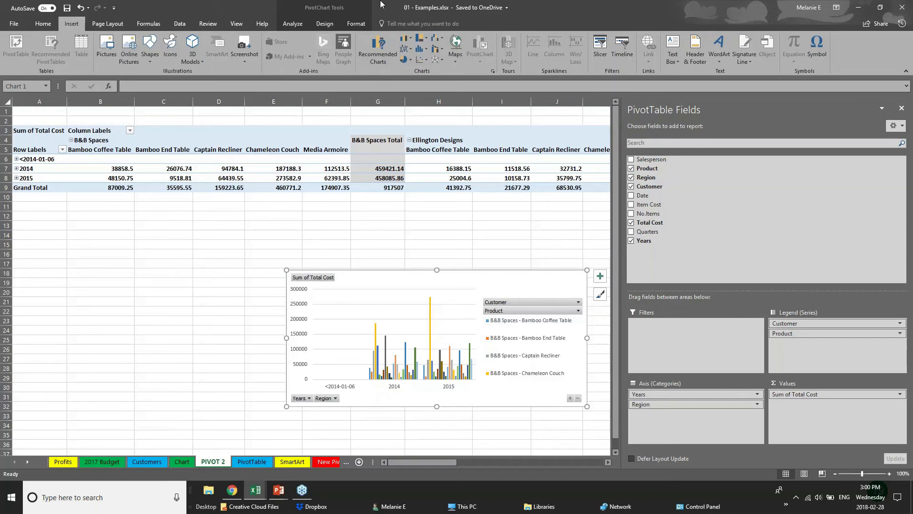
left_click(262, 284)
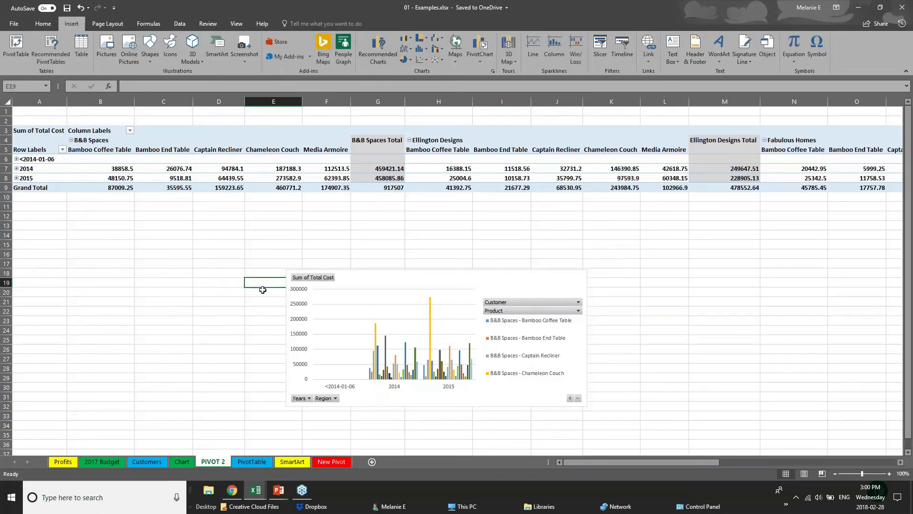
left_click(279, 495)
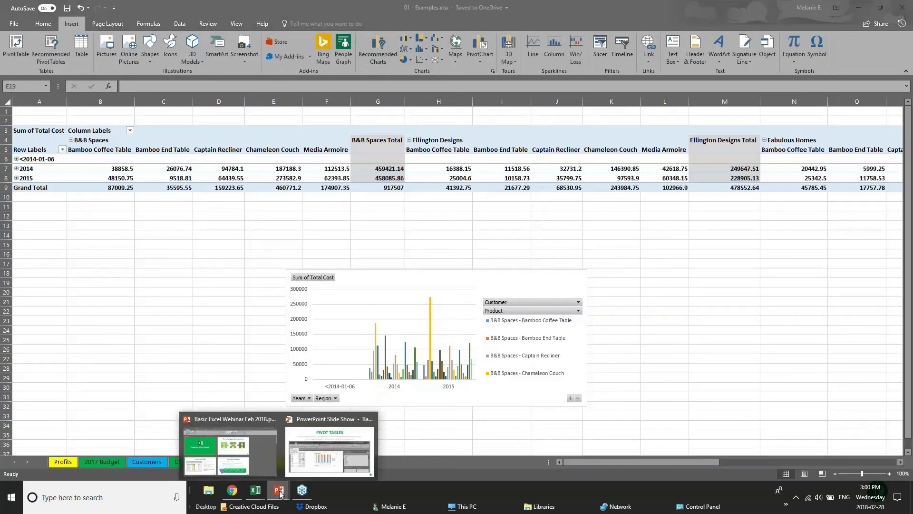
left_click(328, 456)
key("Right")
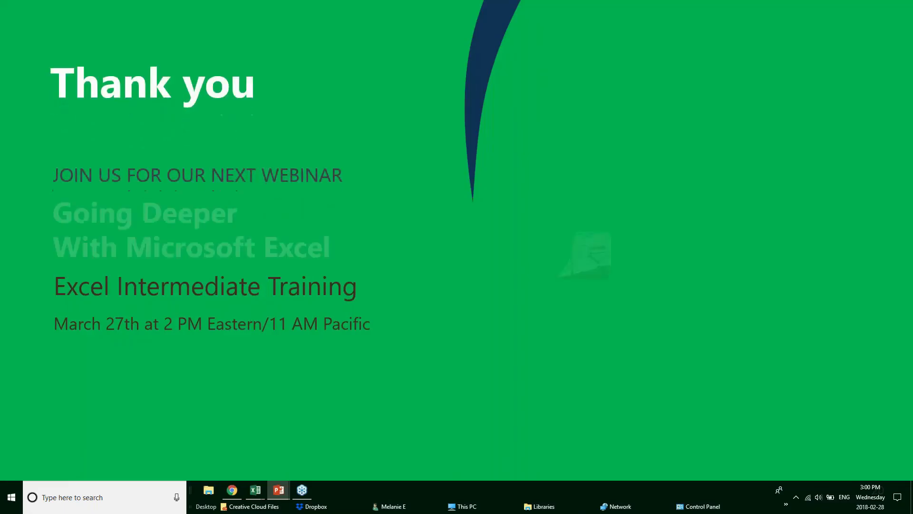